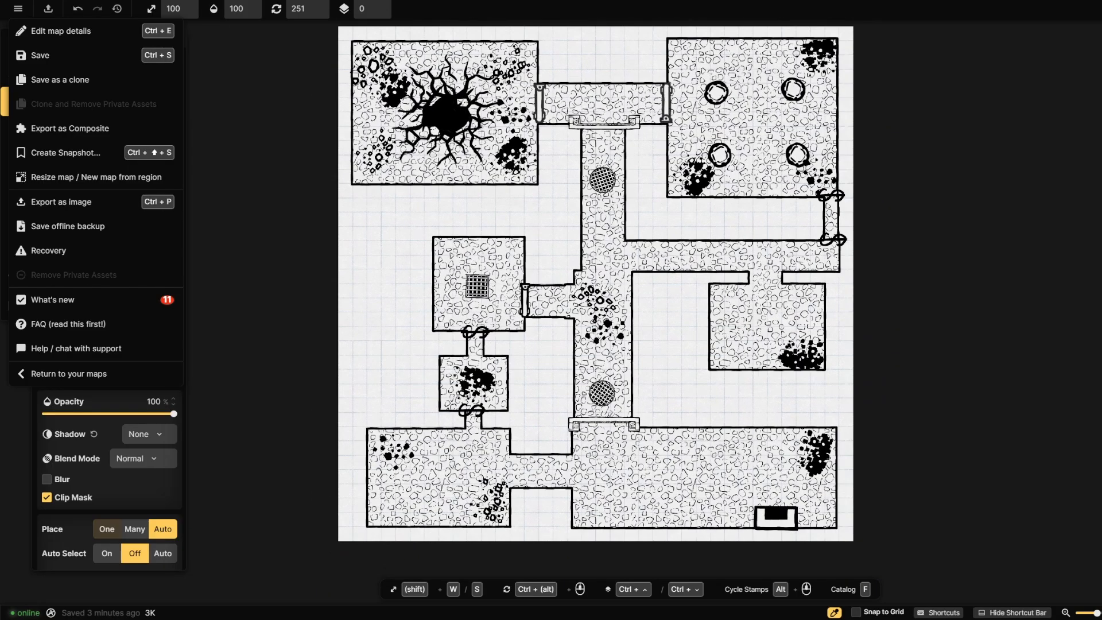
- Leave the open dungeon map and return to the overview of saved maps
scroll(516, 212, "up", 1)
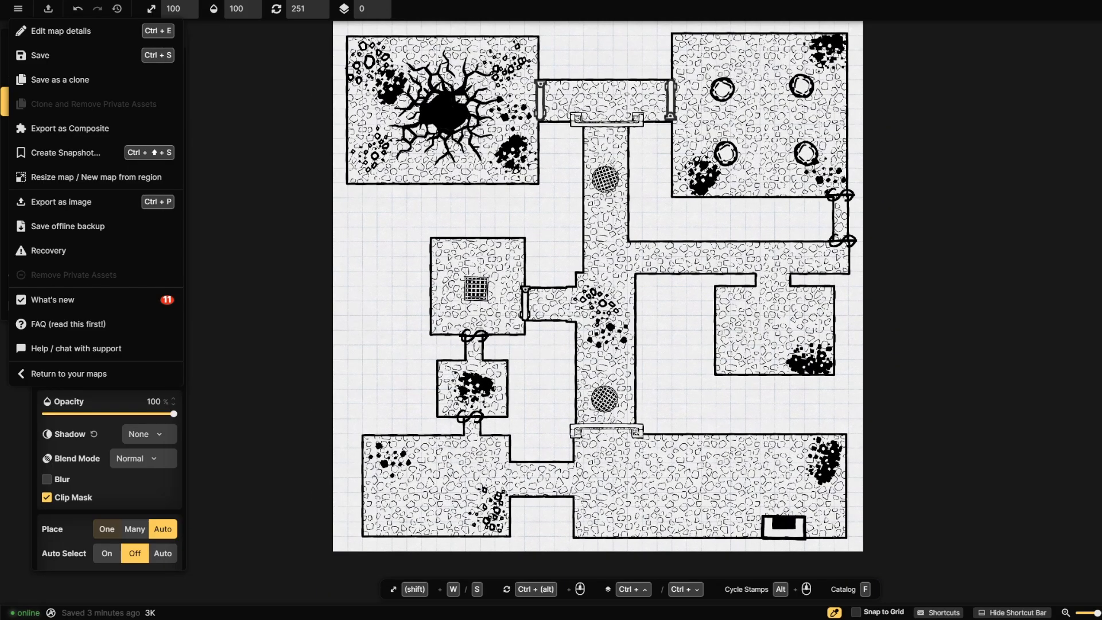
scroll(522, 196, "down", 1)
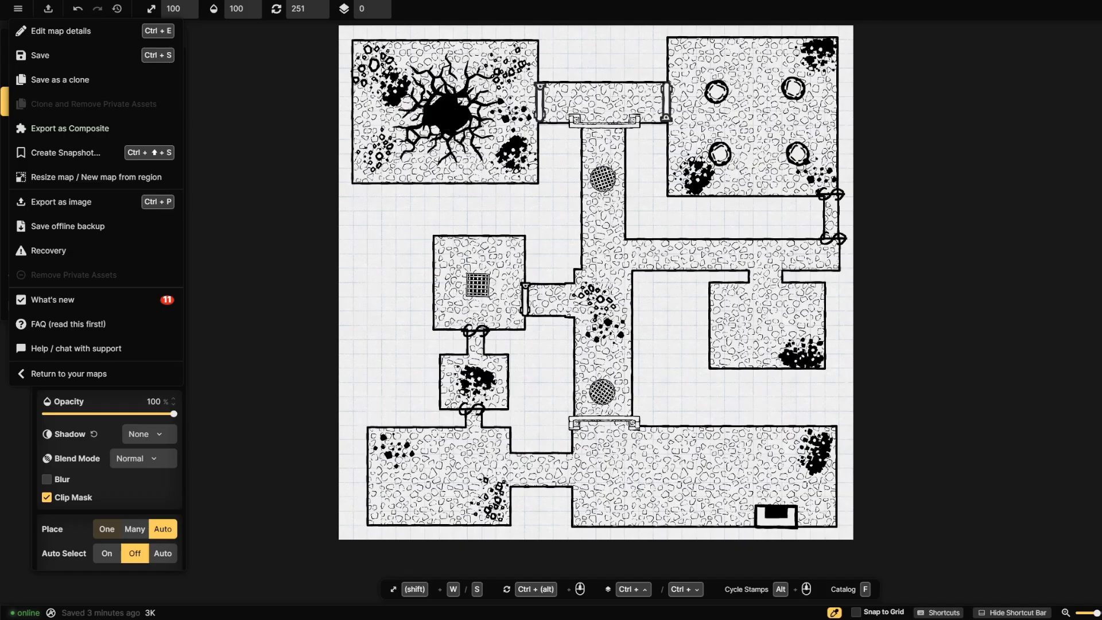
left_click(16, 9)
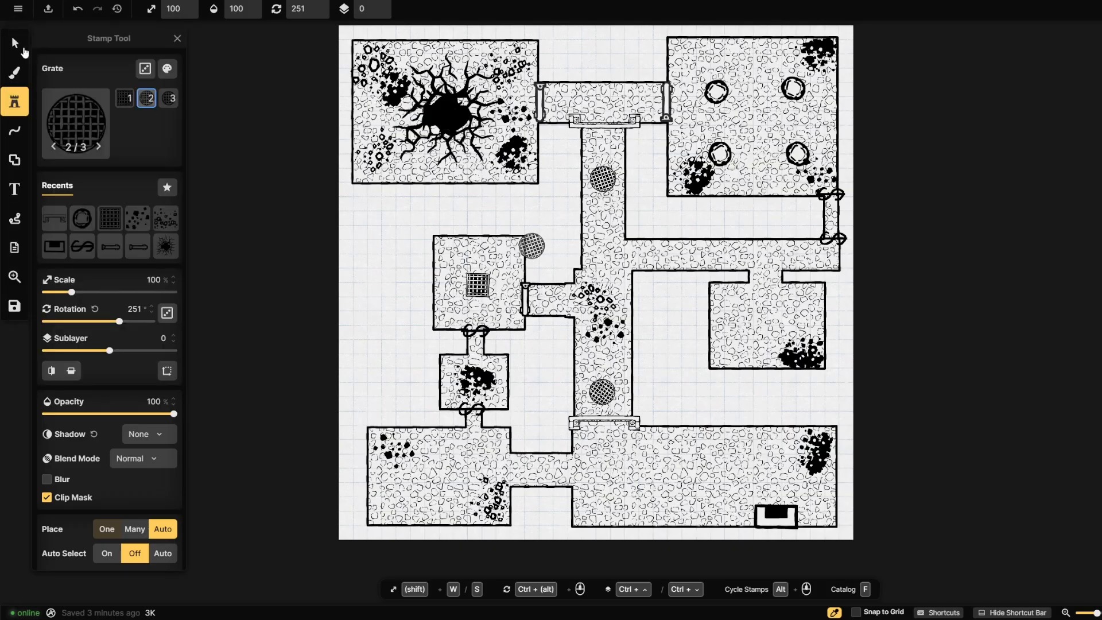
left_click(18, 10)
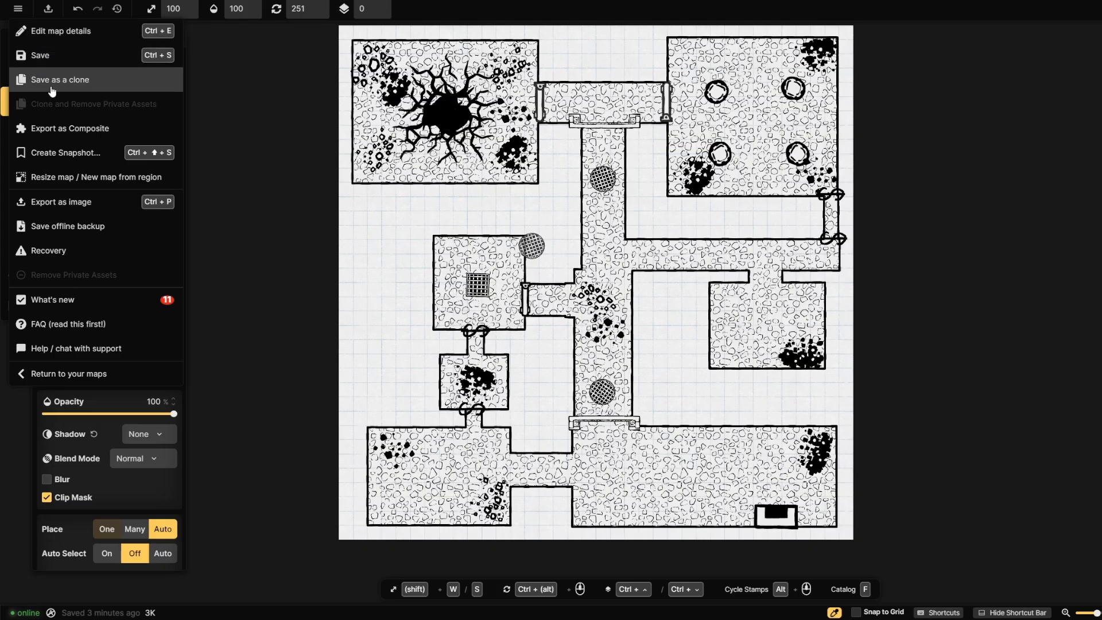
left_click(67, 373)
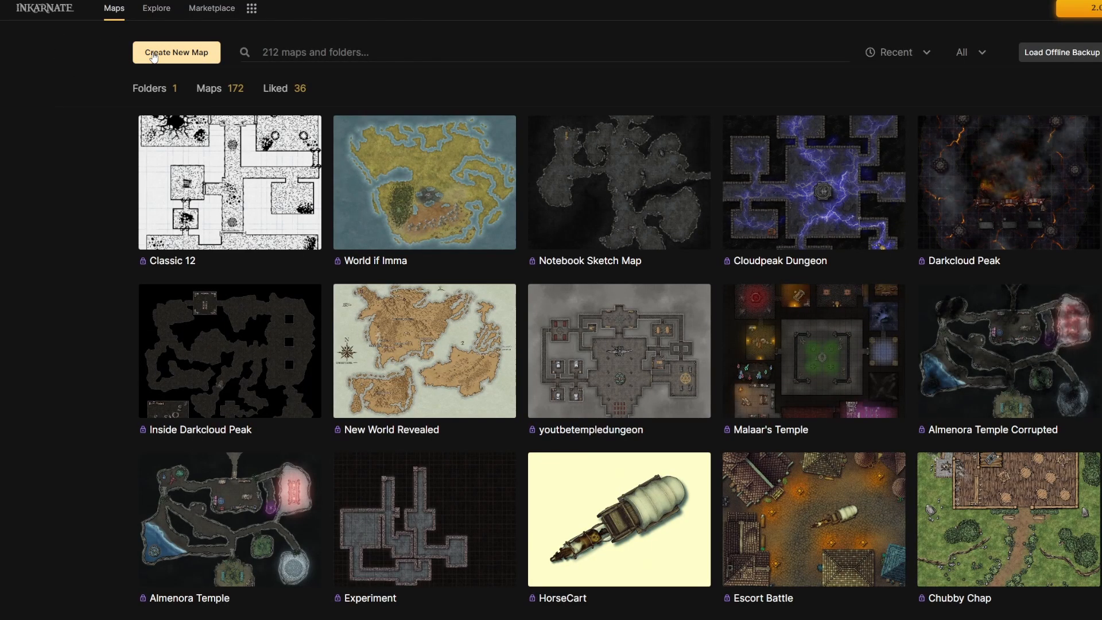
- Start creating a new map and select the Battlemaps Classic style
left_click(153, 53)
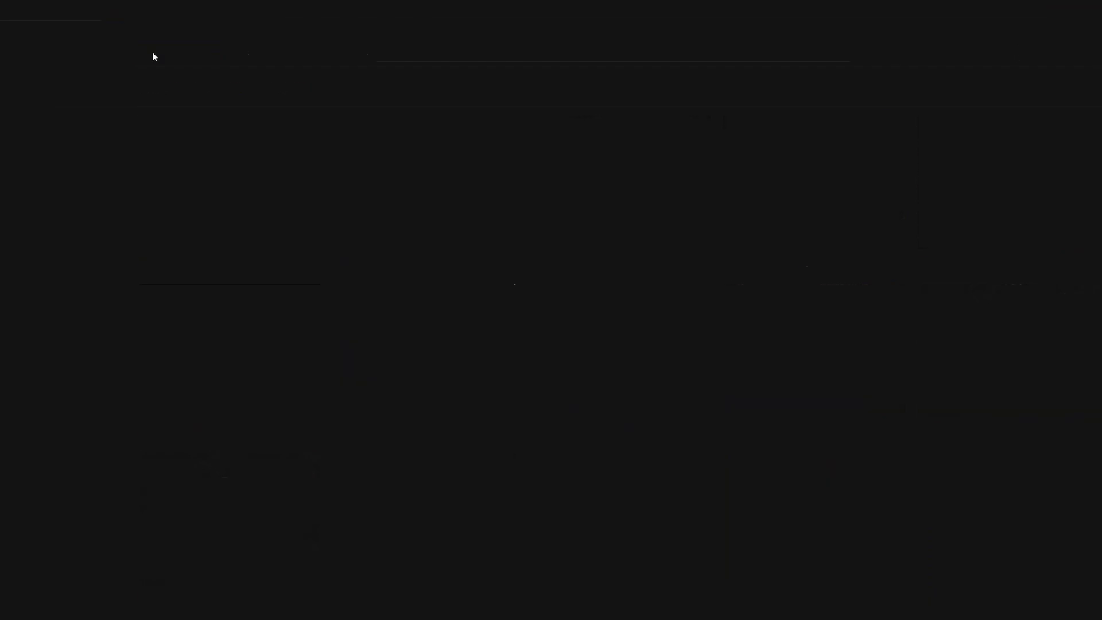
scroll(488, 342, "down", 5)
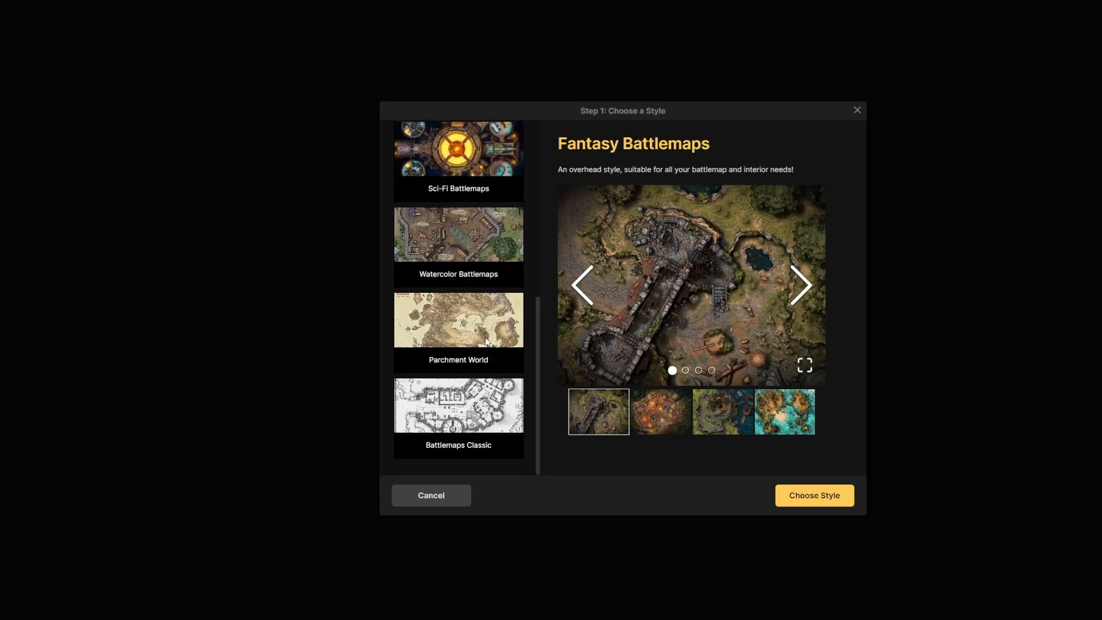
left_click(485, 418)
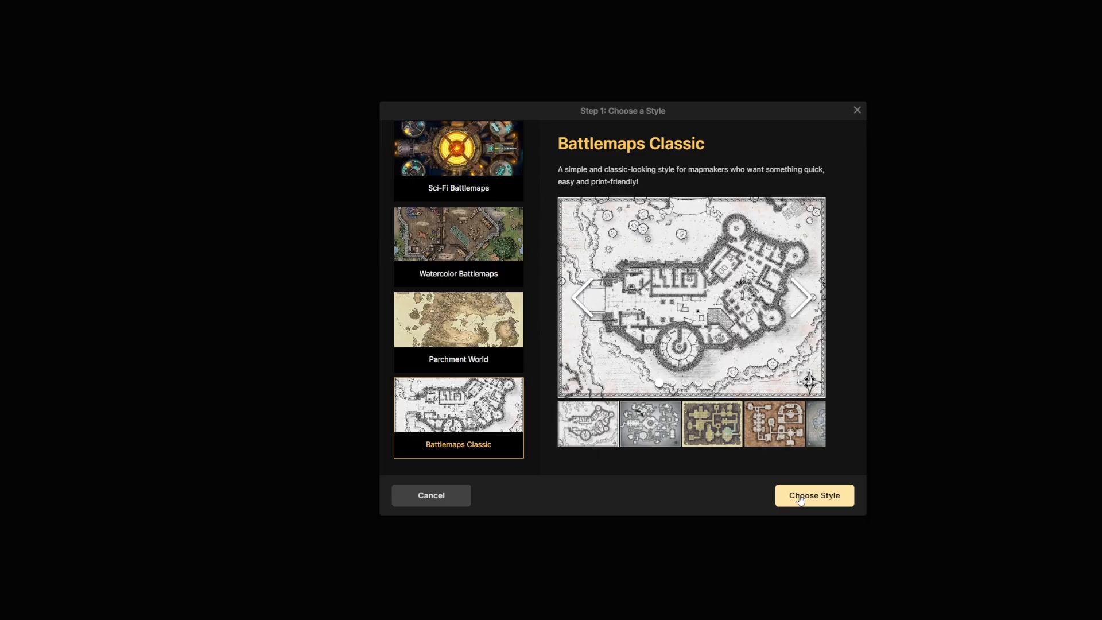
- Look through the sample images of the Battlemaps Classic style
left_click(667, 435)
left_click(697, 434)
left_click(725, 431)
left_click(762, 424)
left_click(808, 427)
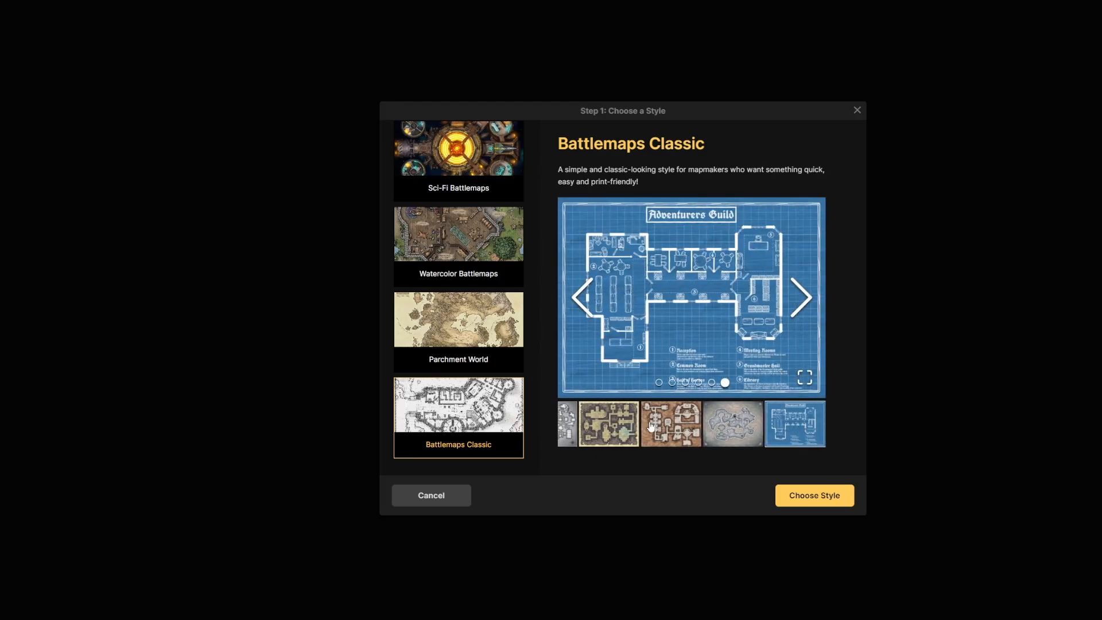
left_click(573, 424)
left_click(595, 427)
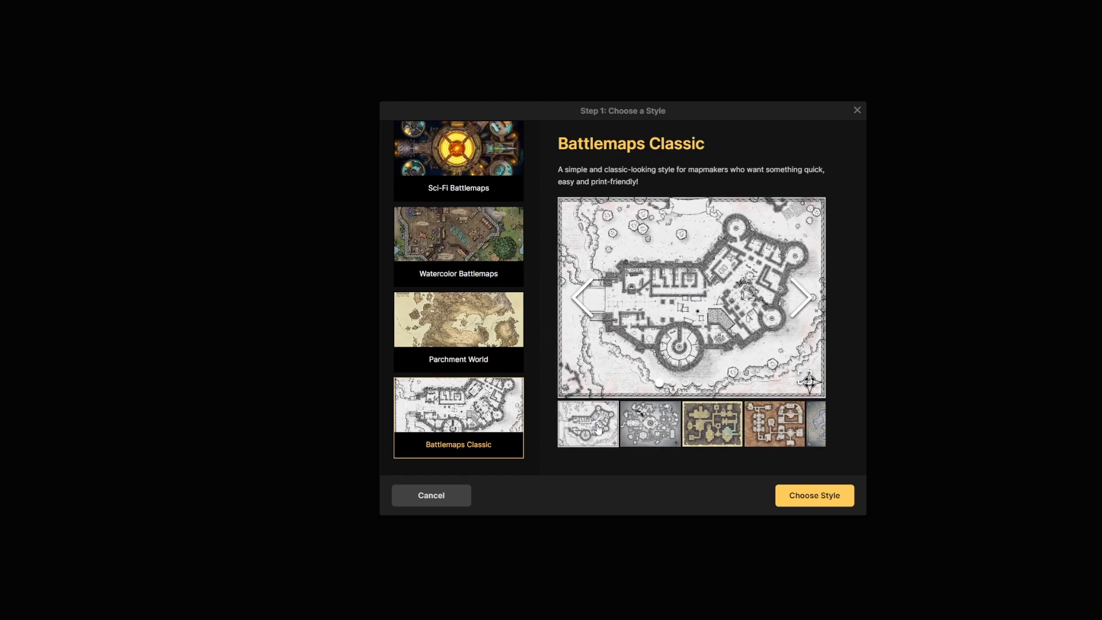
- Confirm the style and create a square 36 × 36 tile map named "Youtube Map"
left_click(827, 500)
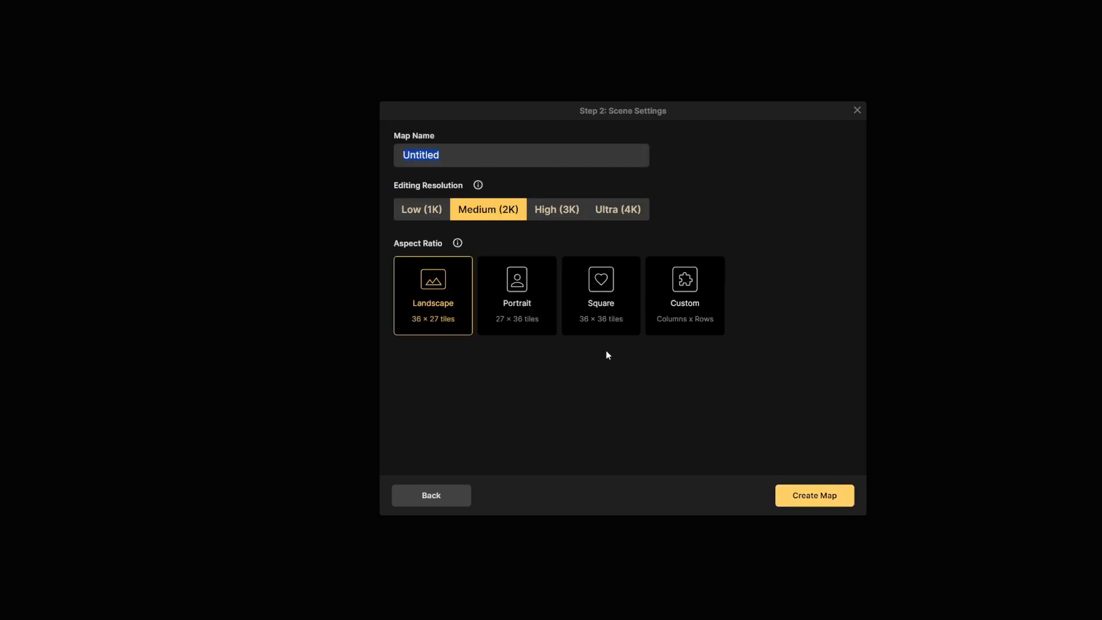
left_click(598, 296)
left_click(469, 153)
left_click(469, 152)
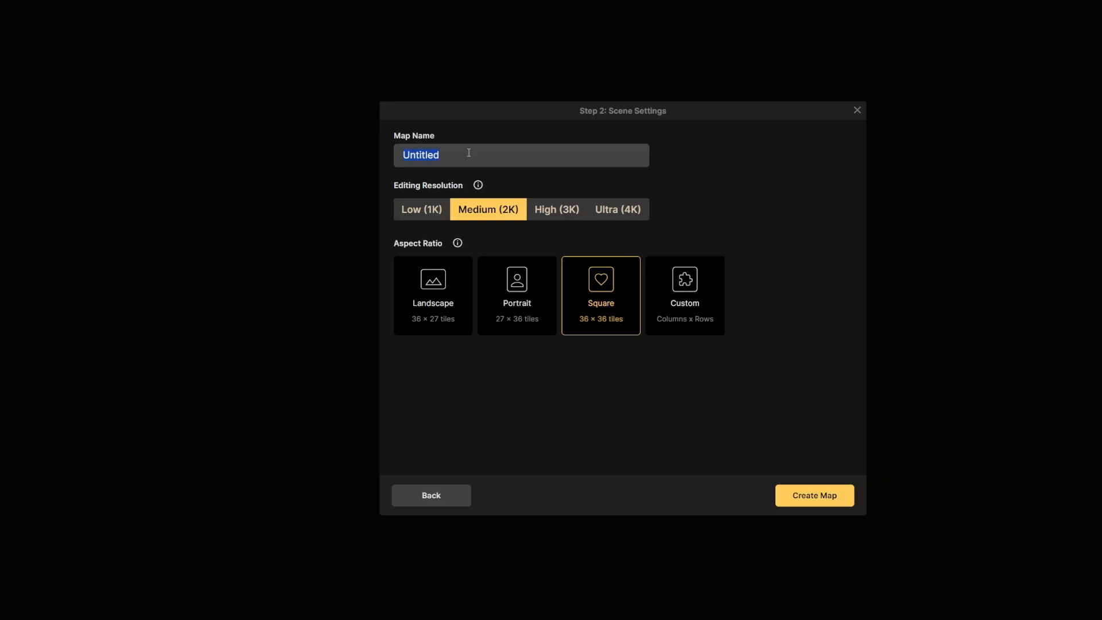
type("Youtube Map")
left_click(809, 495)
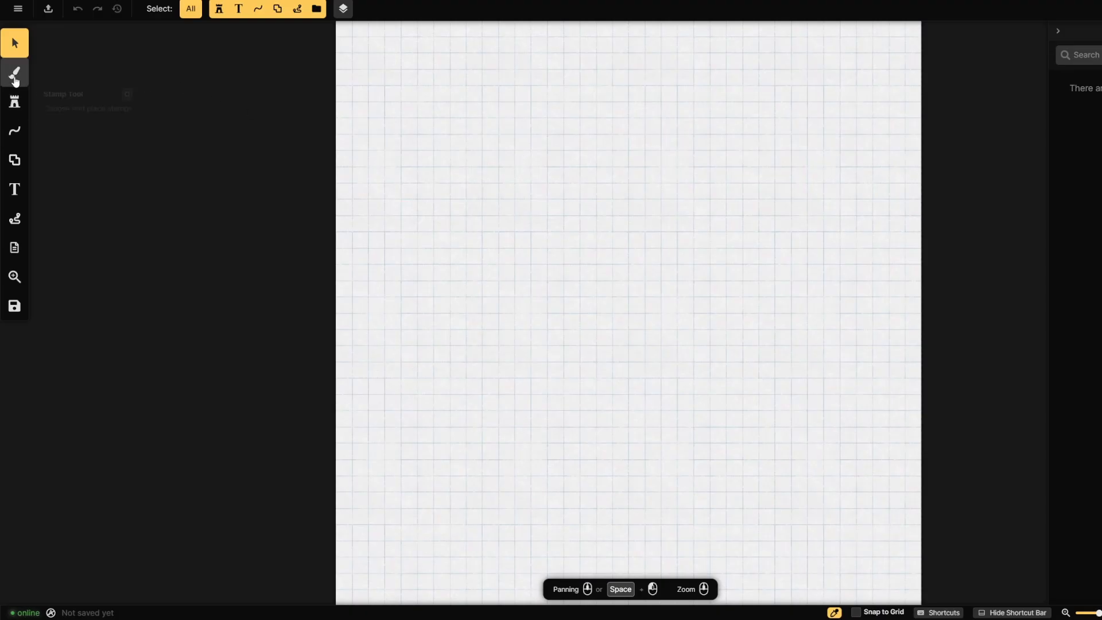
left_click(13, 134)
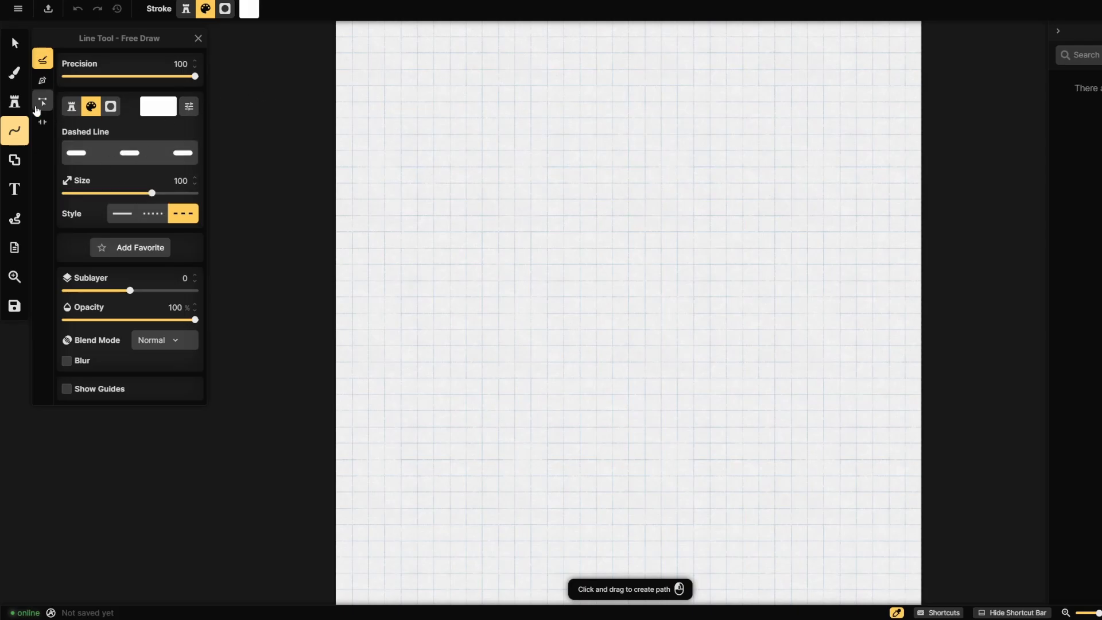
left_click(12, 74)
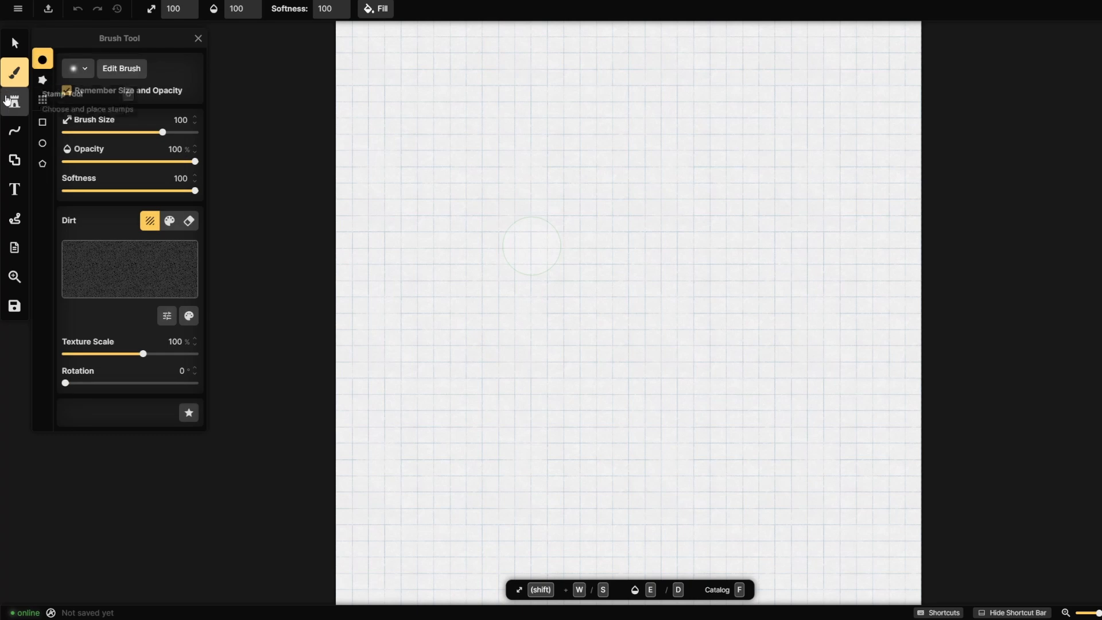
left_click(15, 102)
left_click(14, 131)
- Set the Shape tool's rectangle stroke to the Cliff Wall path from the Battlemaps Classic dungeon assets
left_click(16, 162)
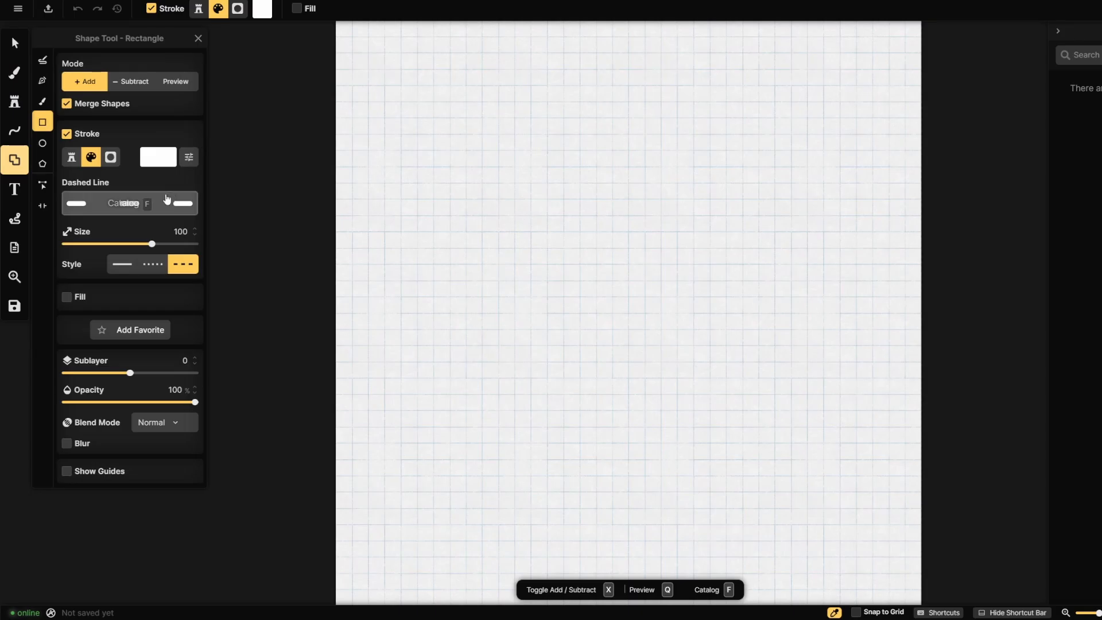
left_click(147, 204)
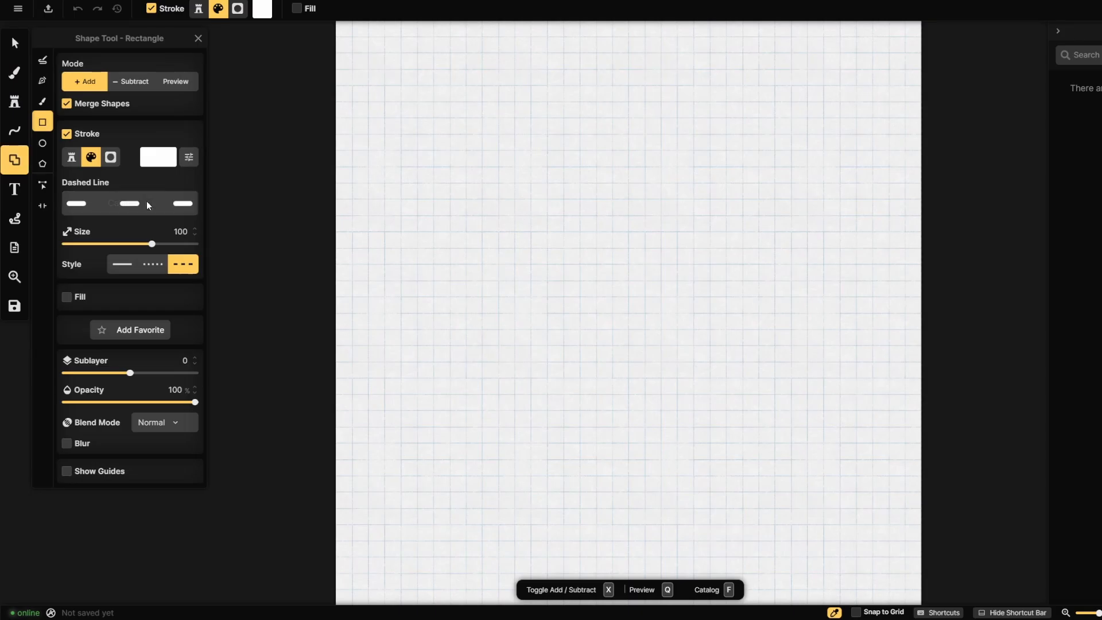
mouse_move(291, 255)
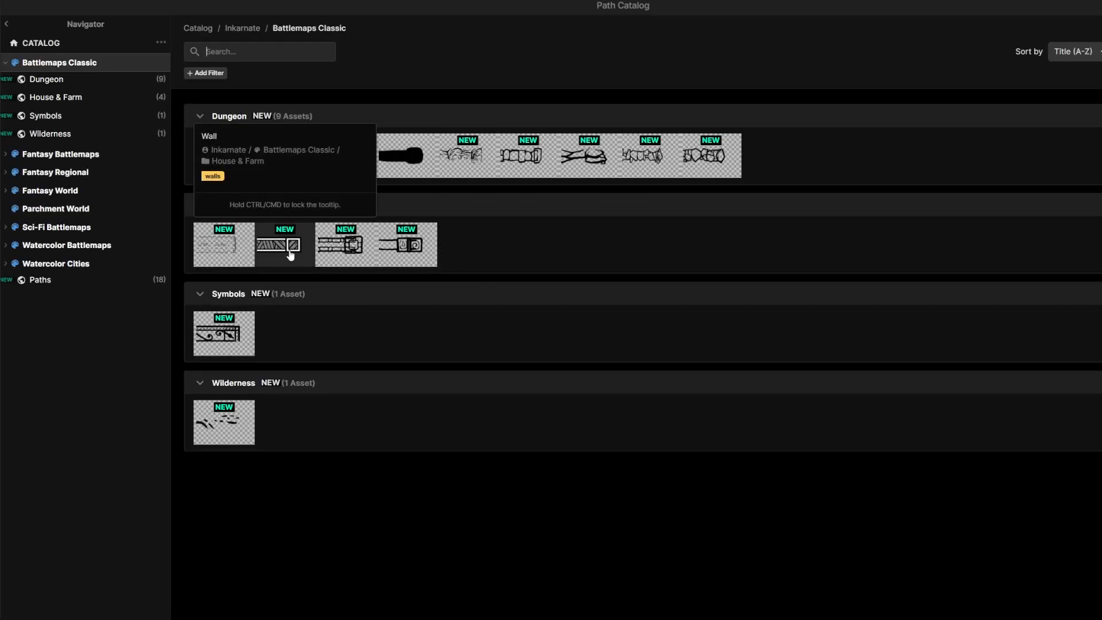
mouse_move(403, 166)
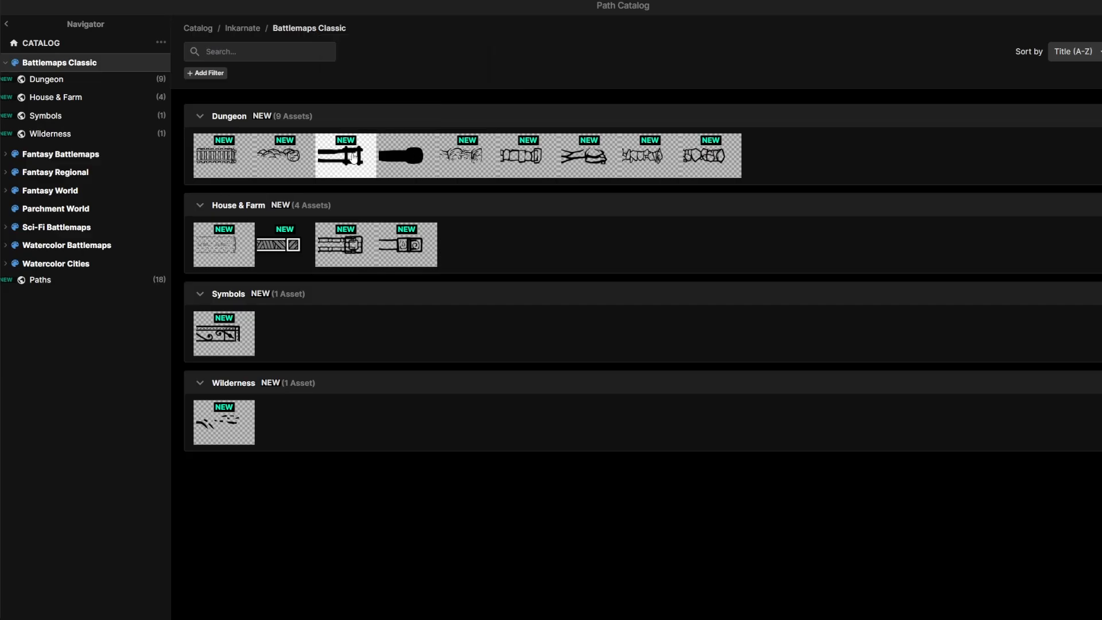
mouse_move(353, 157)
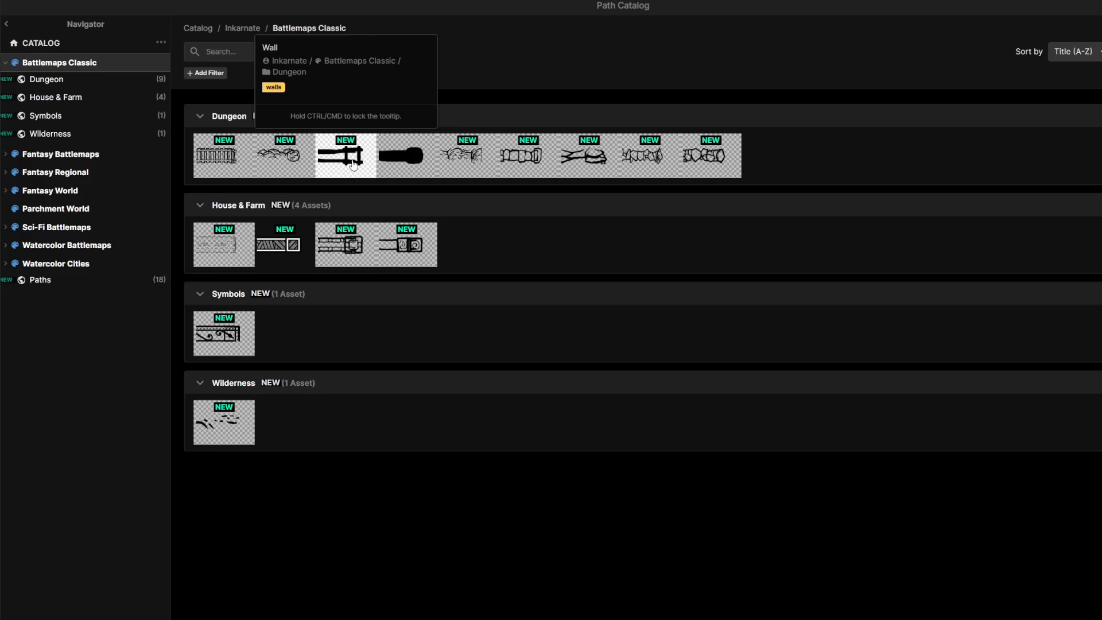
mouse_move(536, 163)
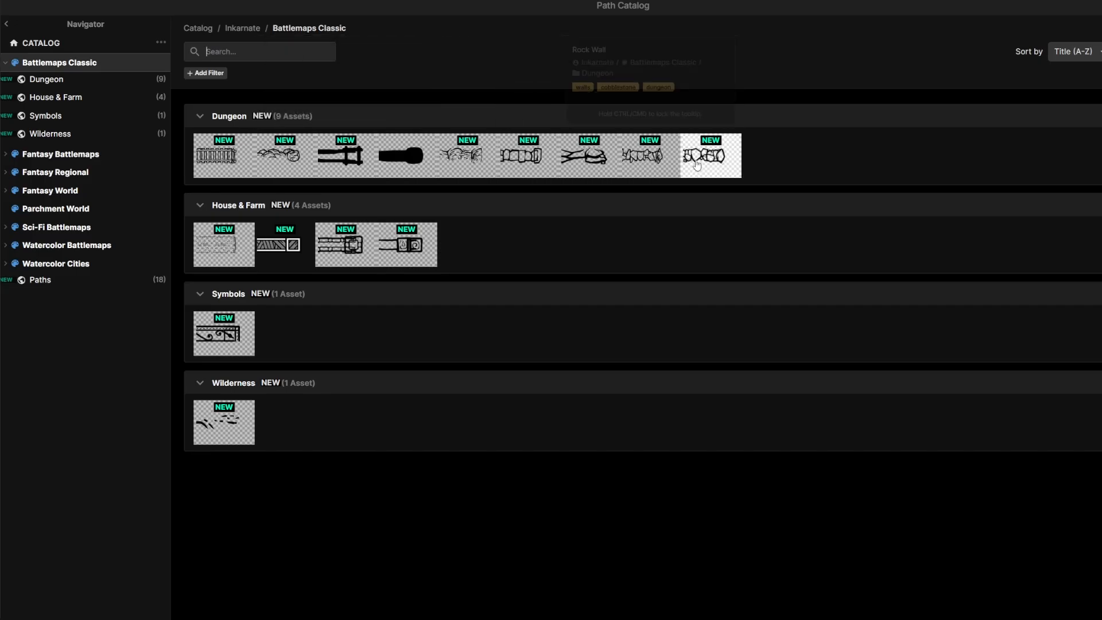
mouse_move(585, 165)
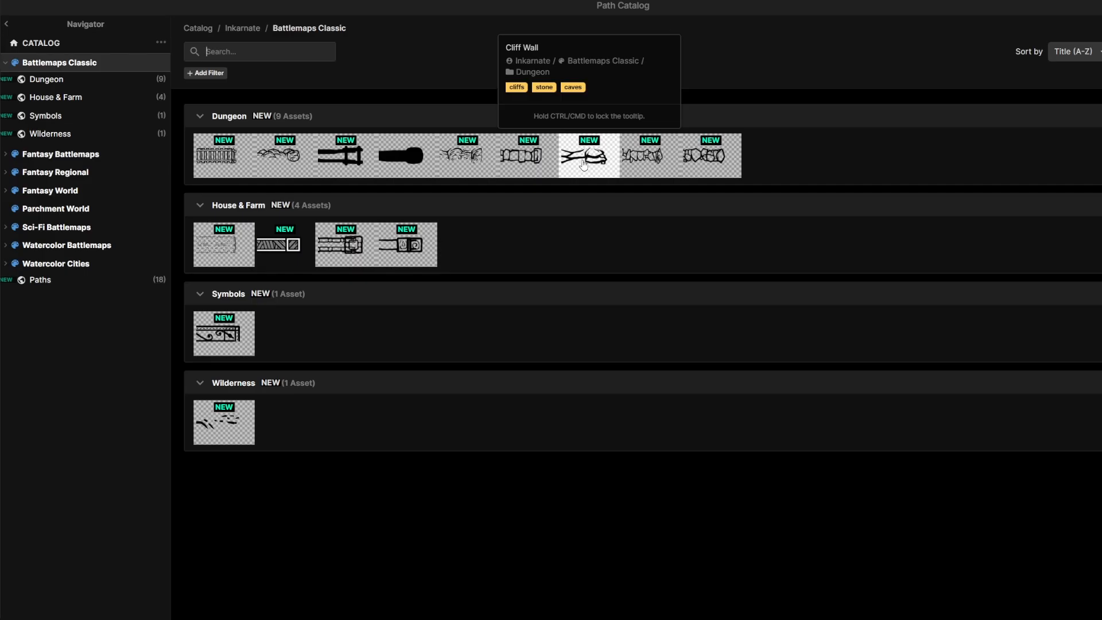
mouse_move(271, 161)
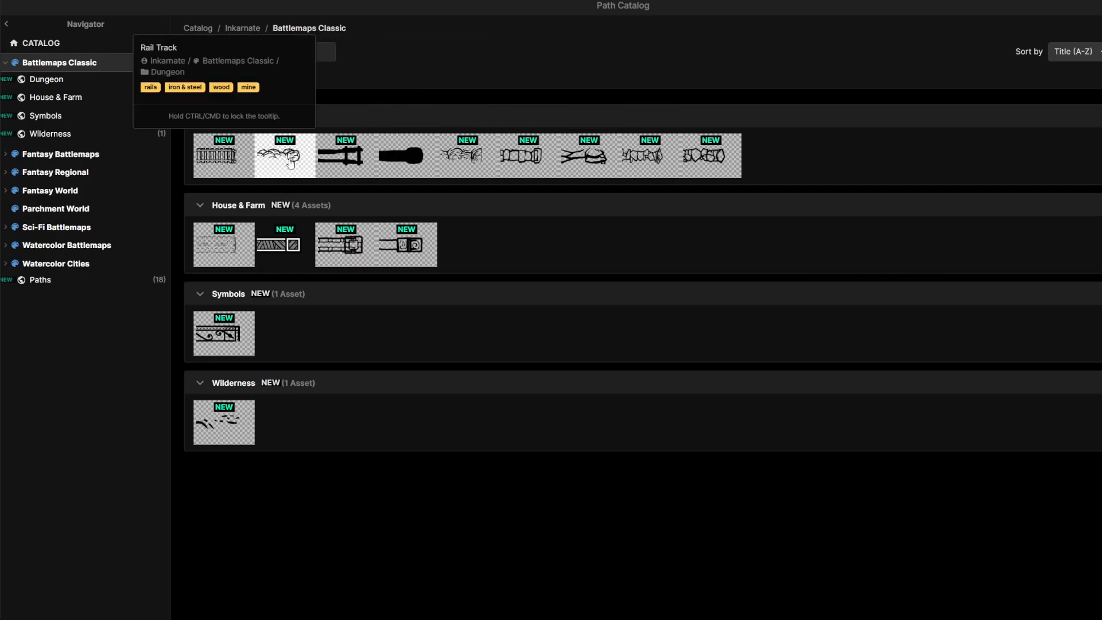
left_click(590, 160)
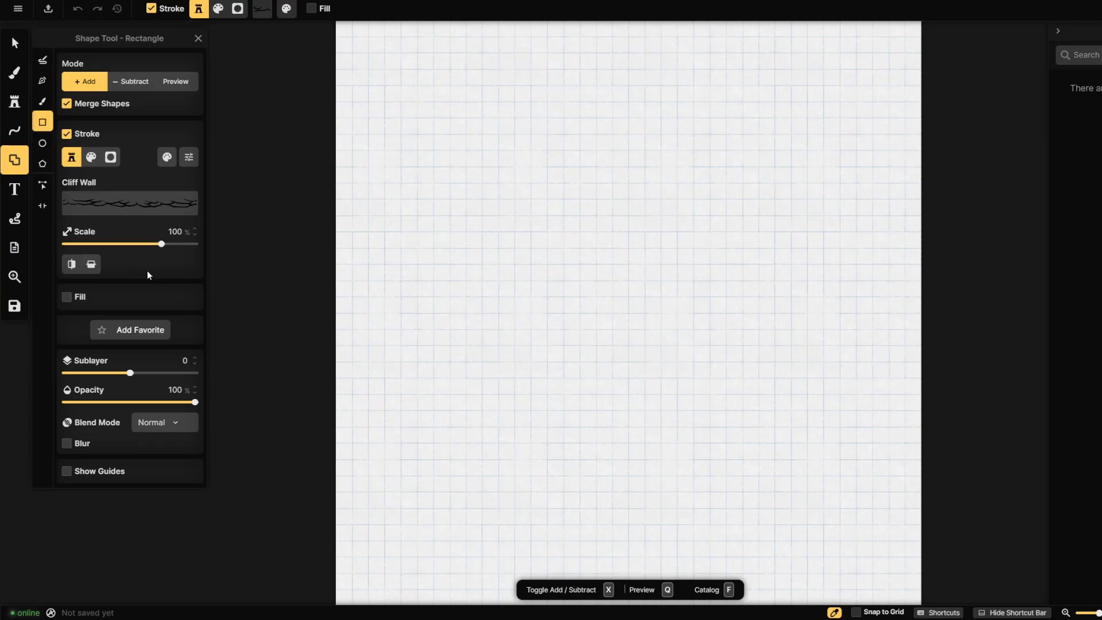
- Draw a rectangular room about 10 by 8 tiles near the map's northwest corner, with a 2-tile-wide corridor running east and turning south
left_click(44, 143)
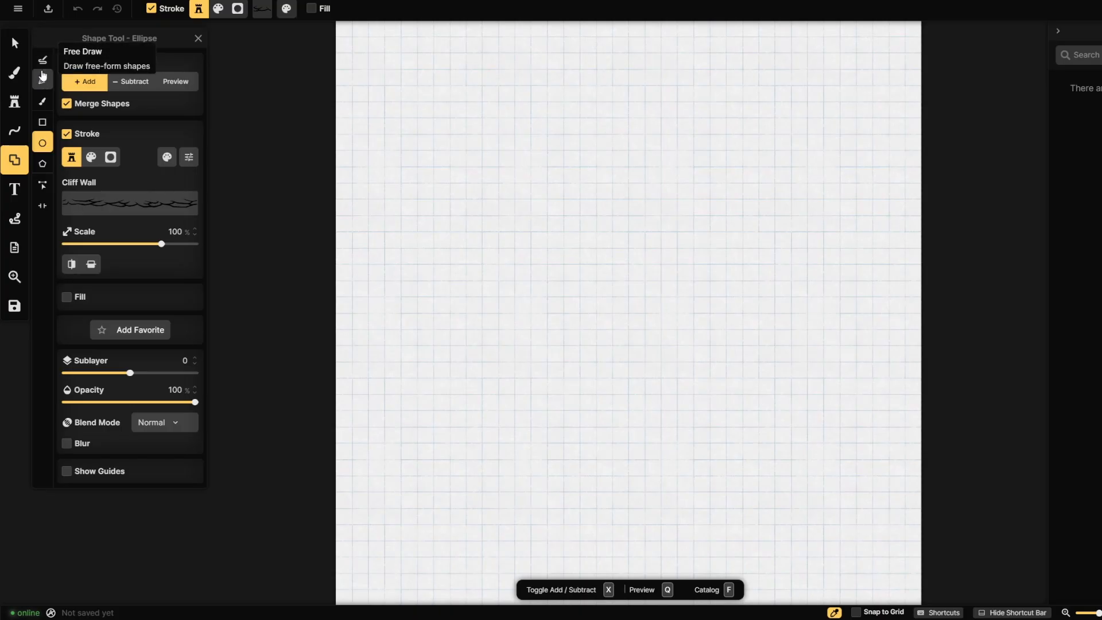
left_click(43, 122)
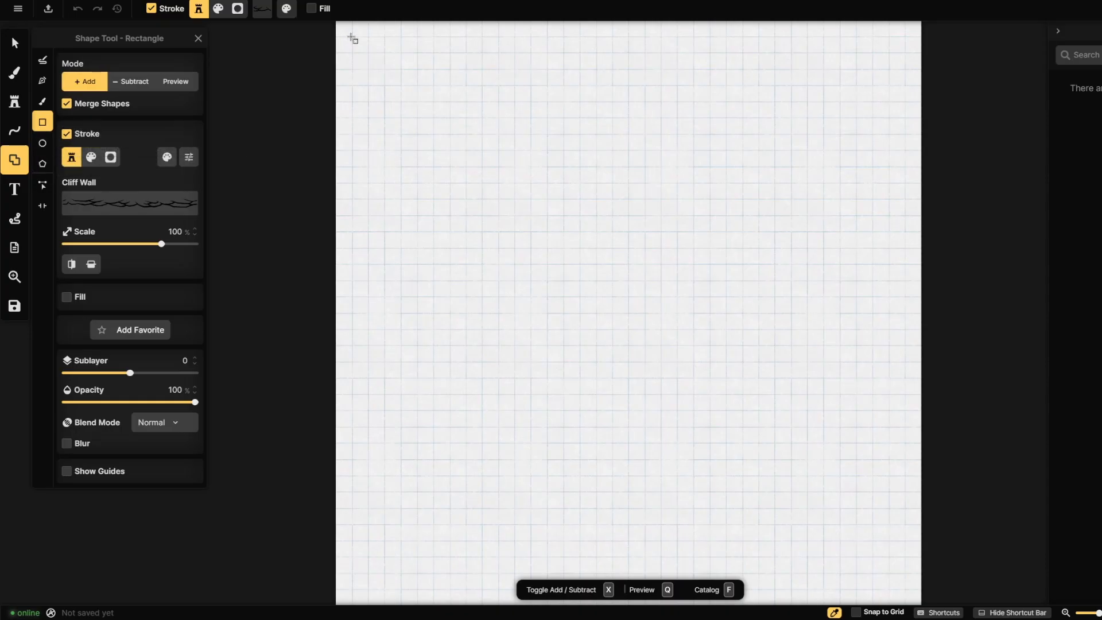
left_click_drag(352, 36, 514, 165)
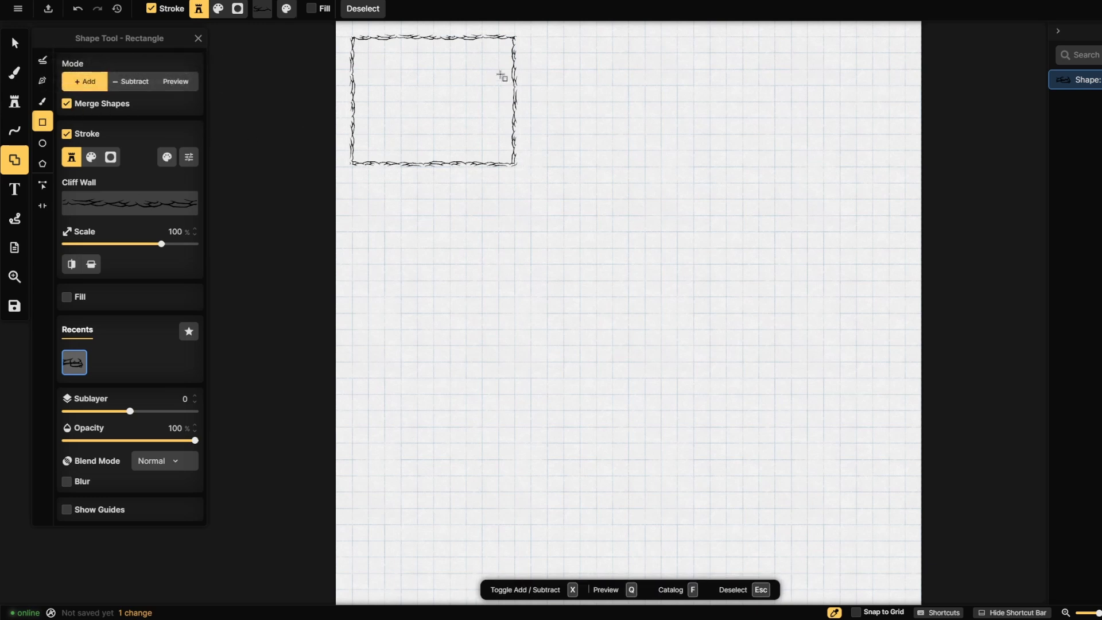
left_click_drag(497, 68, 727, 105)
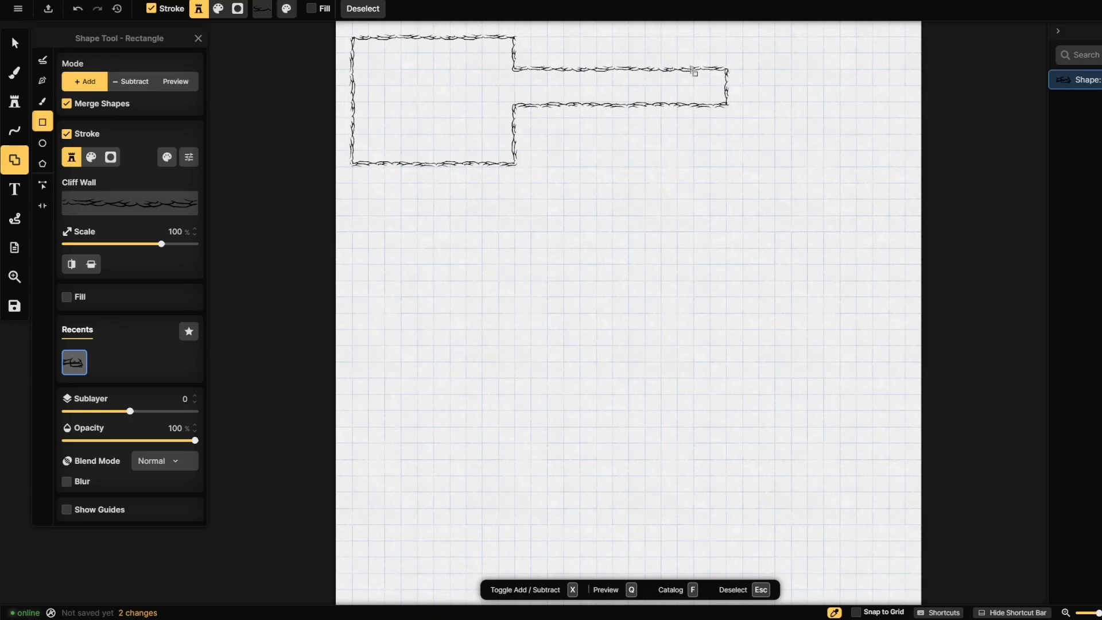
left_click_drag(694, 86, 728, 265)
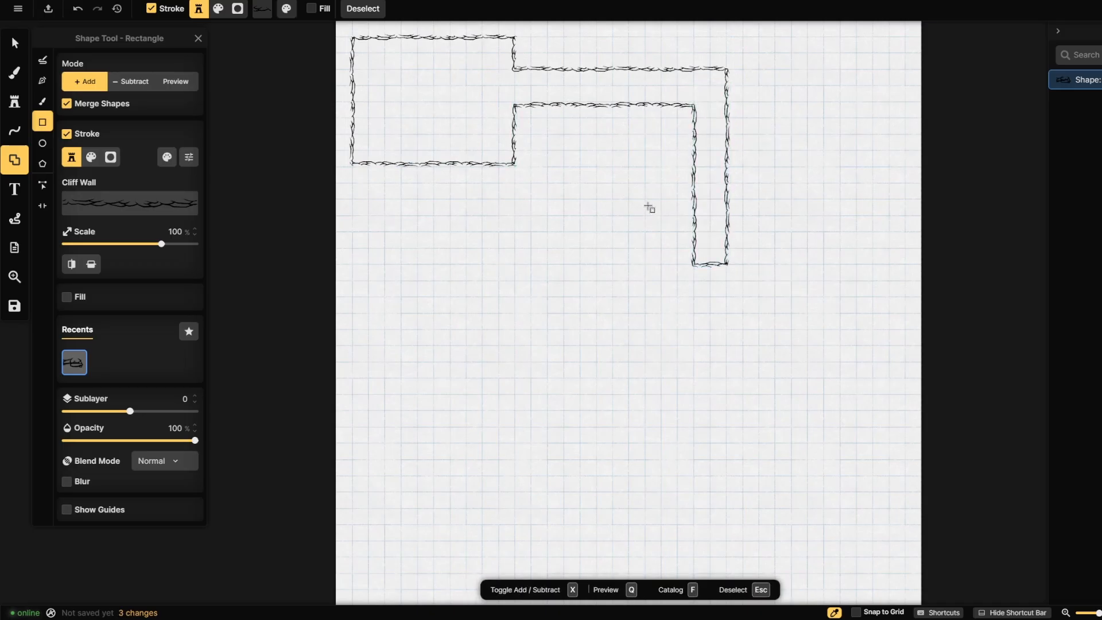
- Add a room about 11 by 9 tiles at the corridor's south end and an eastern side passage to a room about 5 by 8 tiles
left_click_drag(626, 230, 809, 382)
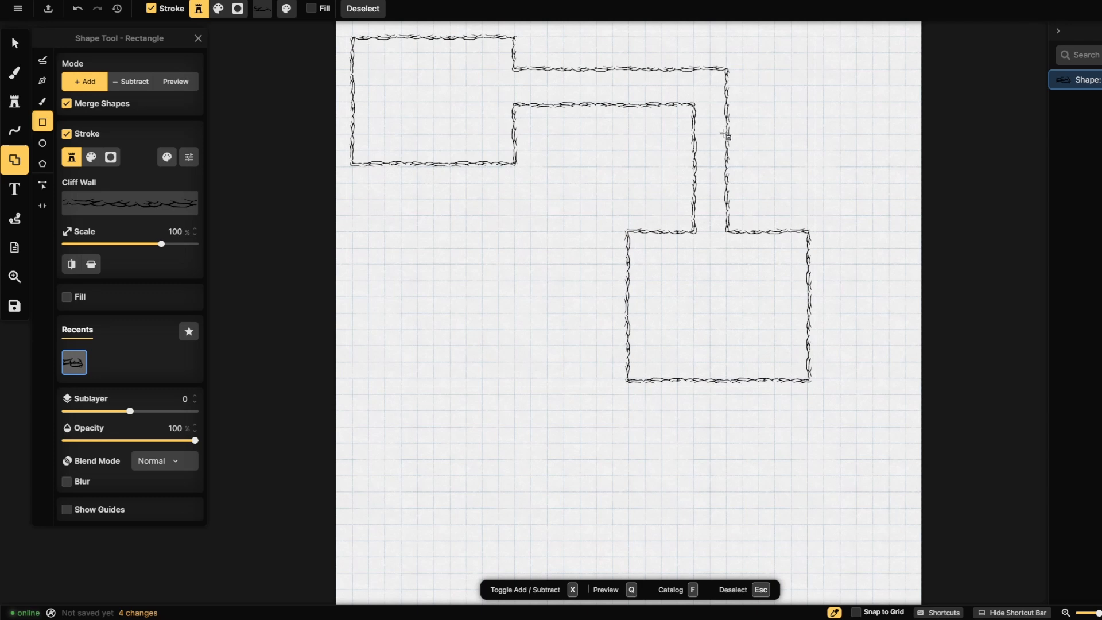
left_click_drag(722, 134, 808, 172)
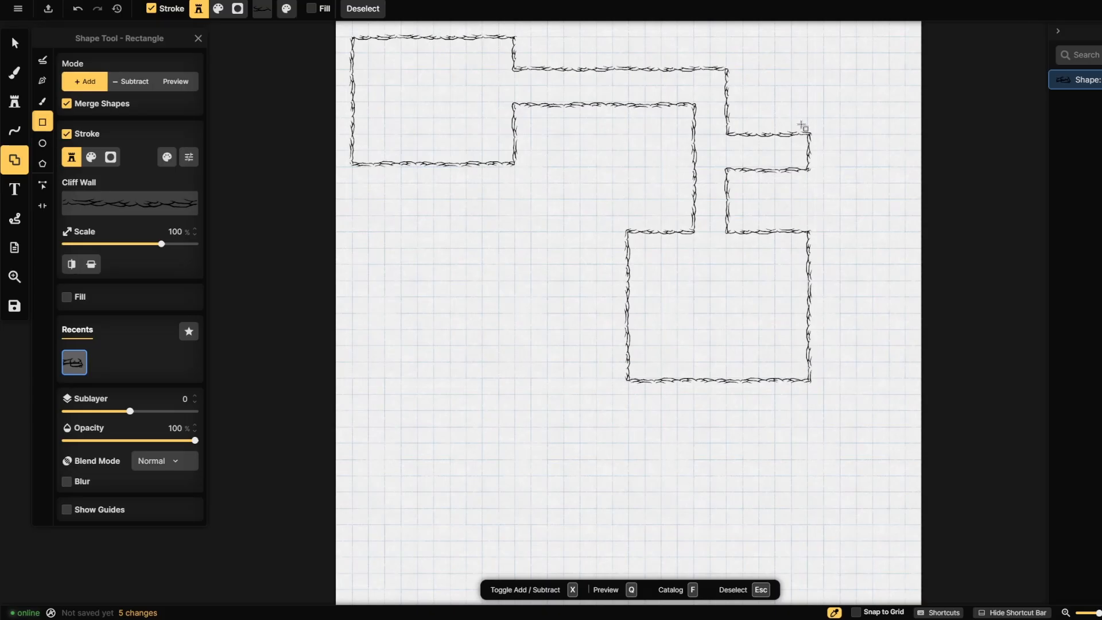
left_click_drag(790, 117, 876, 215)
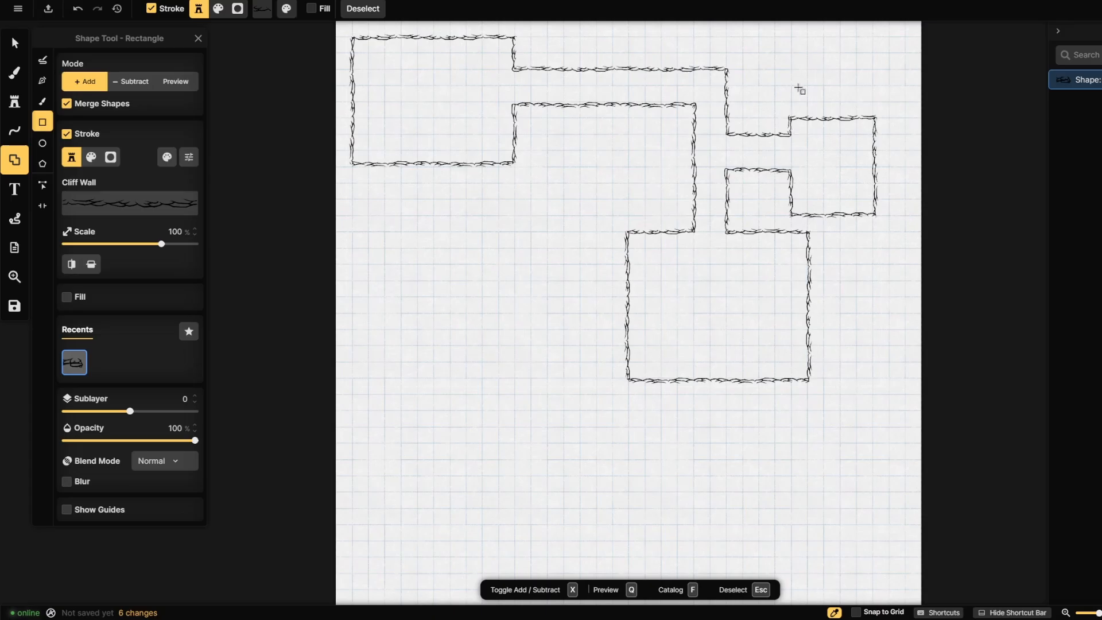
left_click_drag(791, 86, 873, 127)
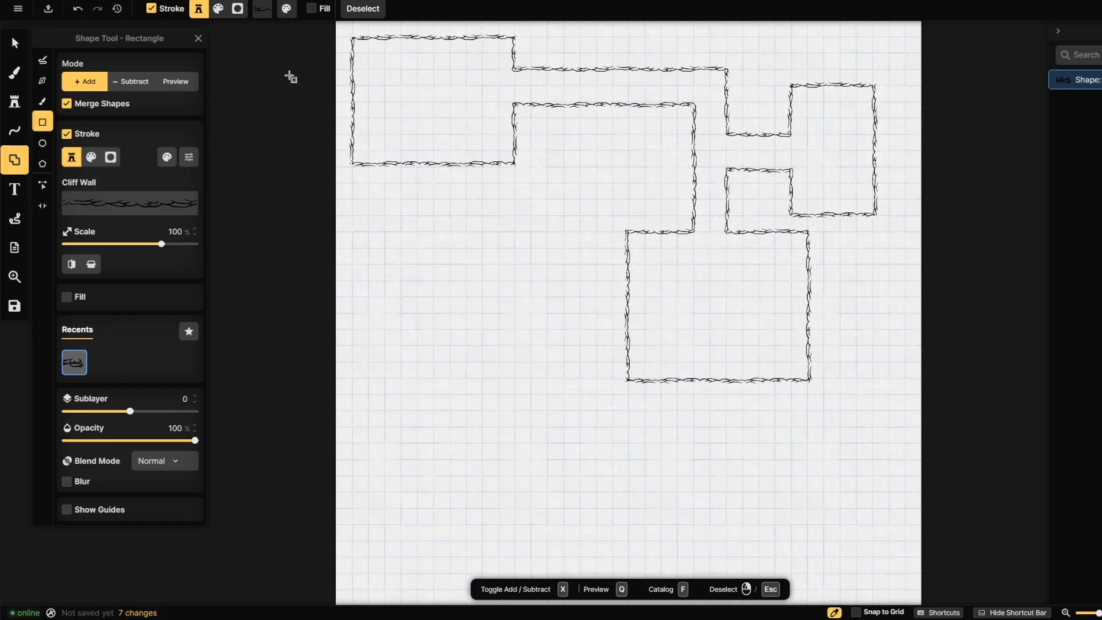
- Add an entrance passage about 2 tiles wide on the first room's west wall, extending past the map's western edge
left_click_drag(336, 70, 369, 103)
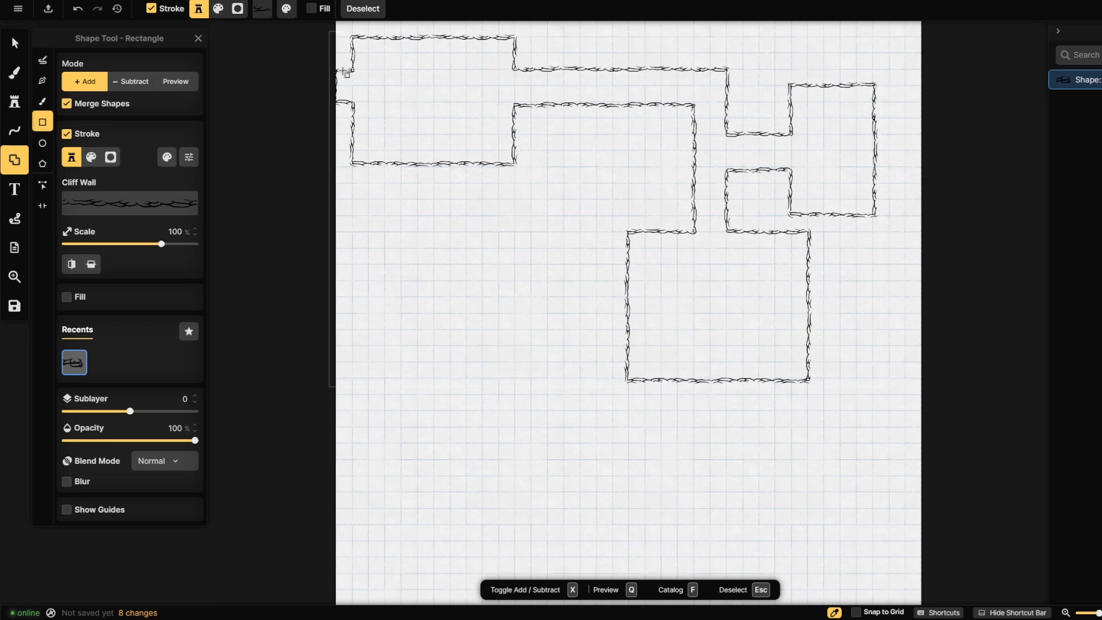
left_click_drag(352, 71, 353, 93)
left_click_drag(328, 107, 311, 102)
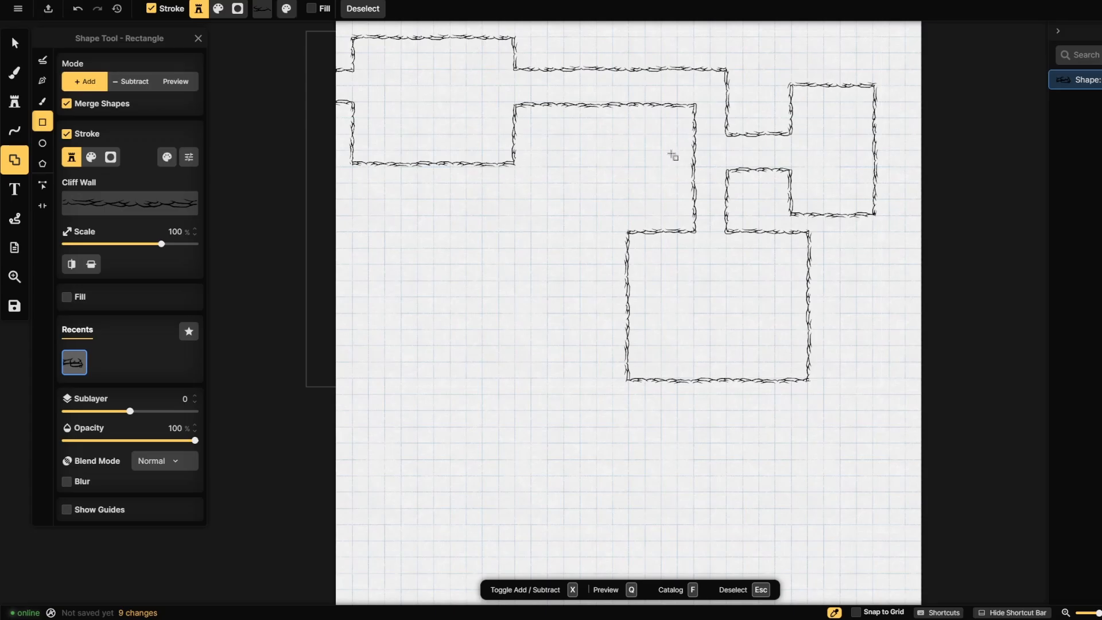
- Add a 2-tile-wide west passage to a room about 6 by 5 tiles, plus a 3-tile-wide passage south to a room about 15 by 11 tiles
left_click_drag(701, 135, 626, 171)
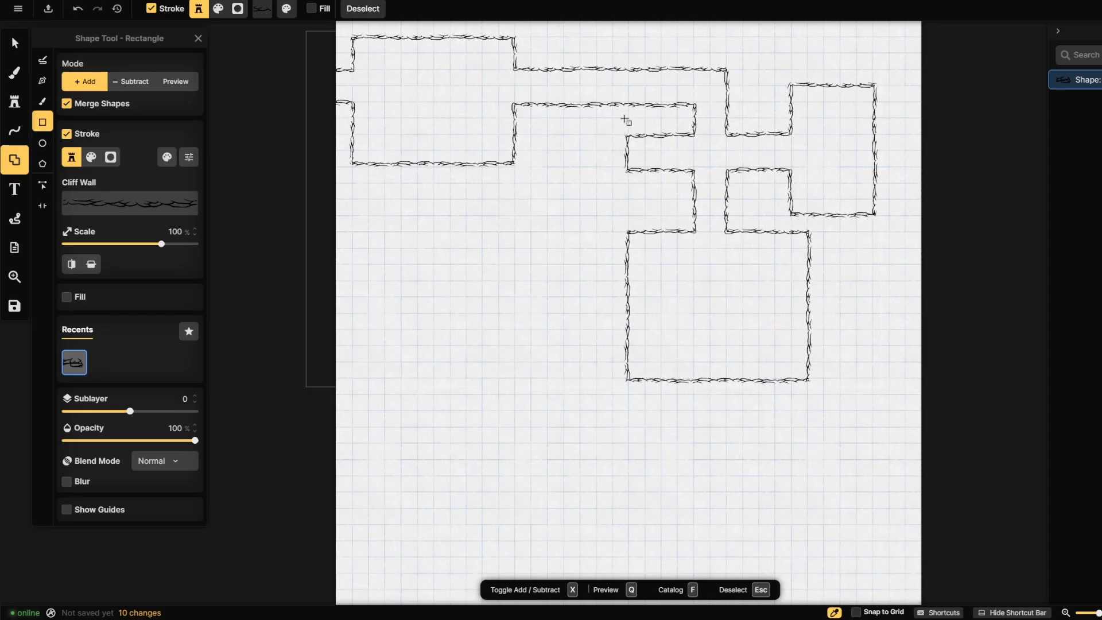
left_click_drag(633, 117, 528, 207)
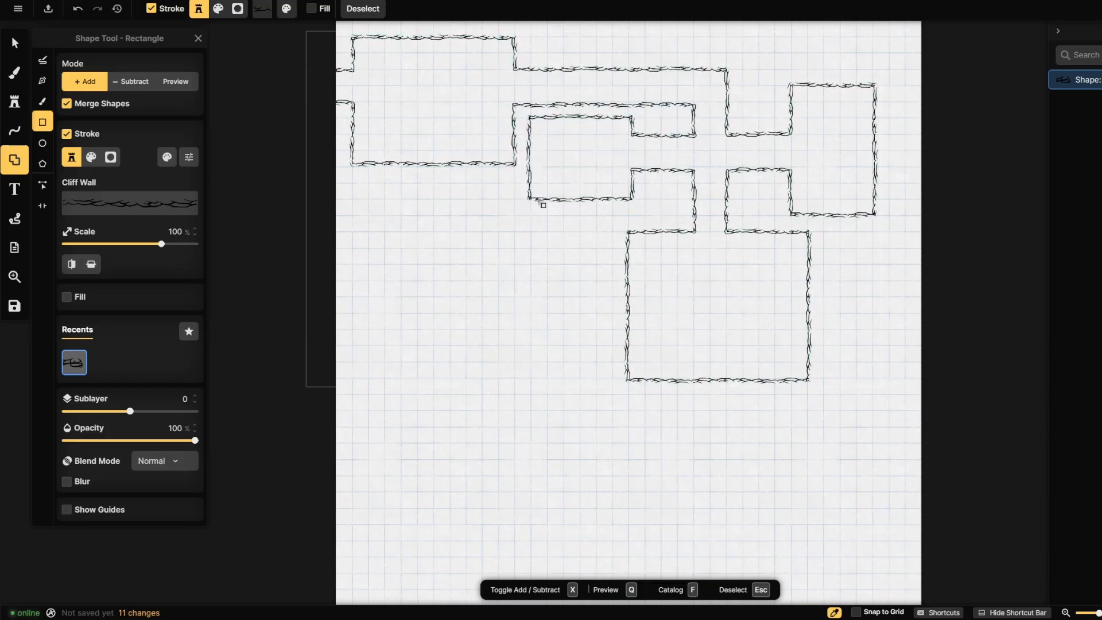
left_click_drag(545, 196, 600, 249)
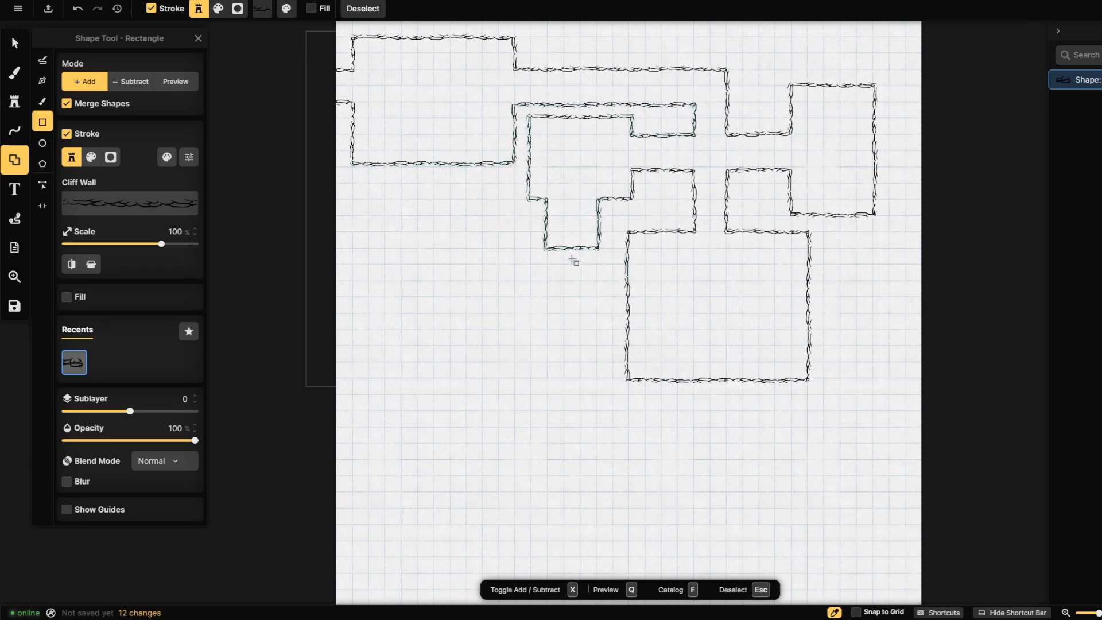
left_click_drag(613, 248, 368, 431)
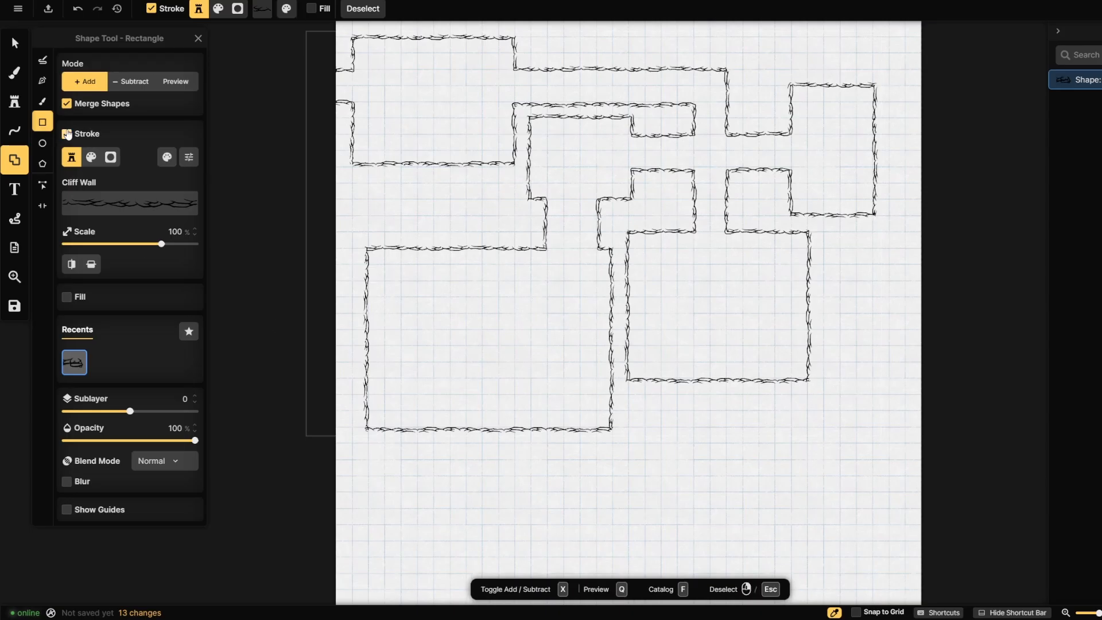
- Build an irregular cave in the map's southeast corner from a circle about 10 tiles across and overlapping ellipses along its edge
left_click(46, 143)
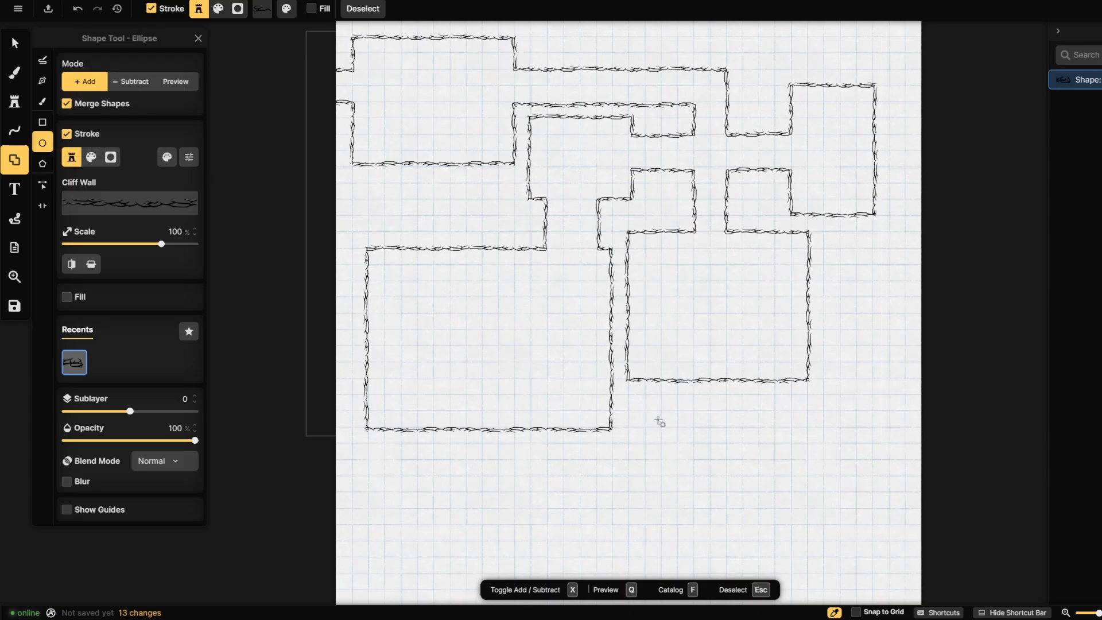
left_click_drag(645, 412, 809, 573)
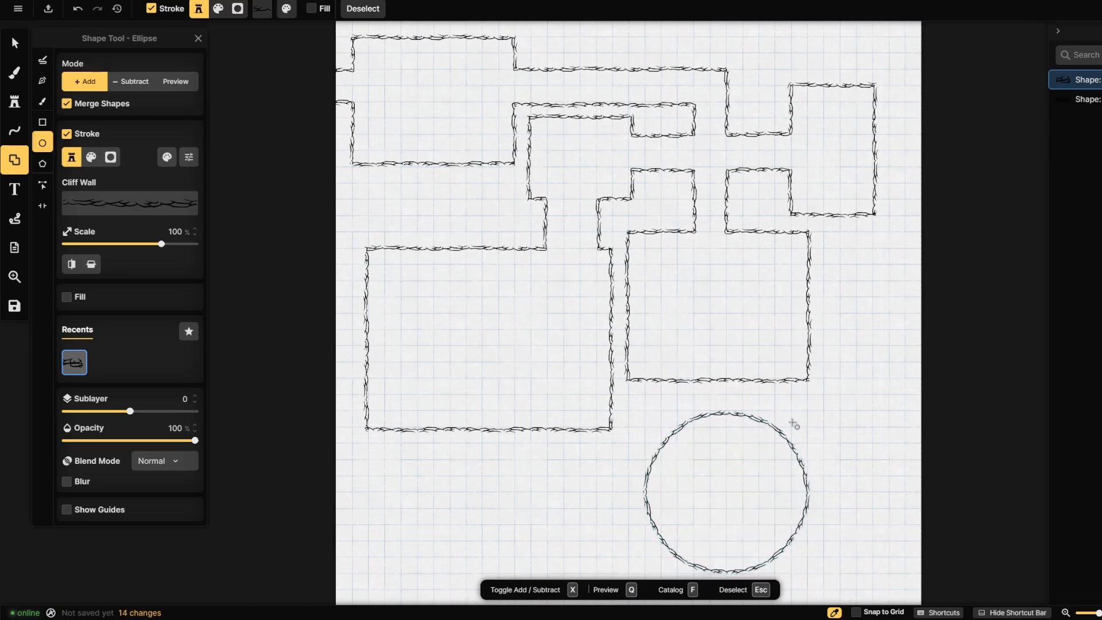
left_click_drag(744, 395, 862, 494)
left_click_drag(796, 493, 907, 560)
left_click_drag(828, 445, 883, 494)
left_click_drag(841, 420, 901, 462)
left_click_drag(835, 383, 866, 446)
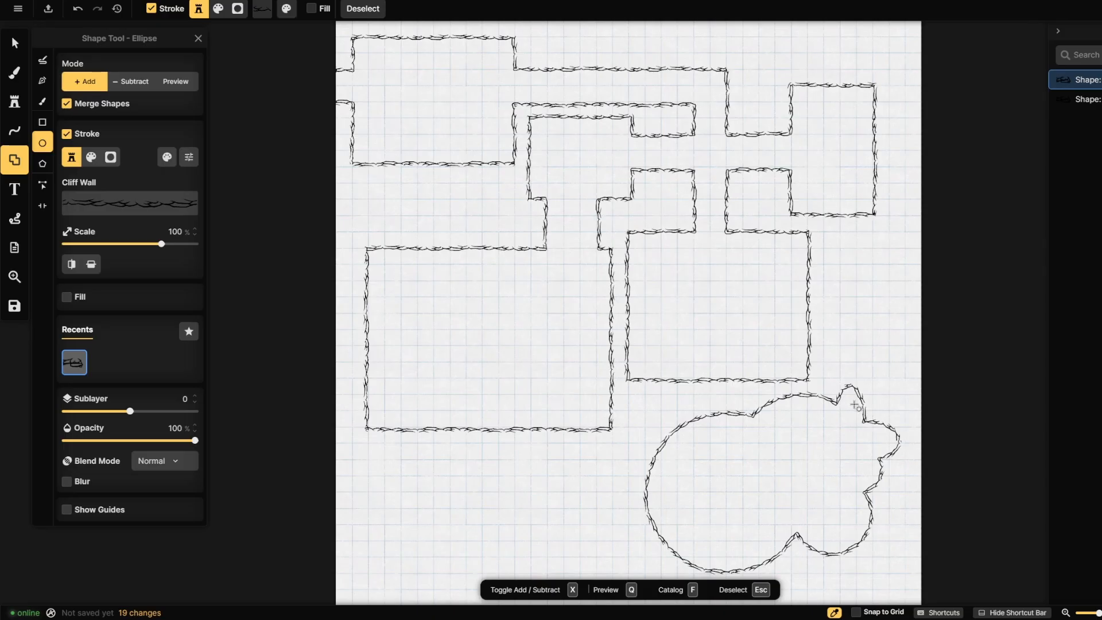
left_click_drag(789, 515, 783, 567)
left_click_drag(768, 539, 834, 550)
left_click_drag(723, 414, 816, 423)
left_click_drag(677, 416, 793, 442)
left_click_drag(684, 417, 676, 475)
left_click_drag(641, 462, 695, 565)
left_click_drag(663, 512, 673, 531)
left_click_drag(644, 487, 650, 527)
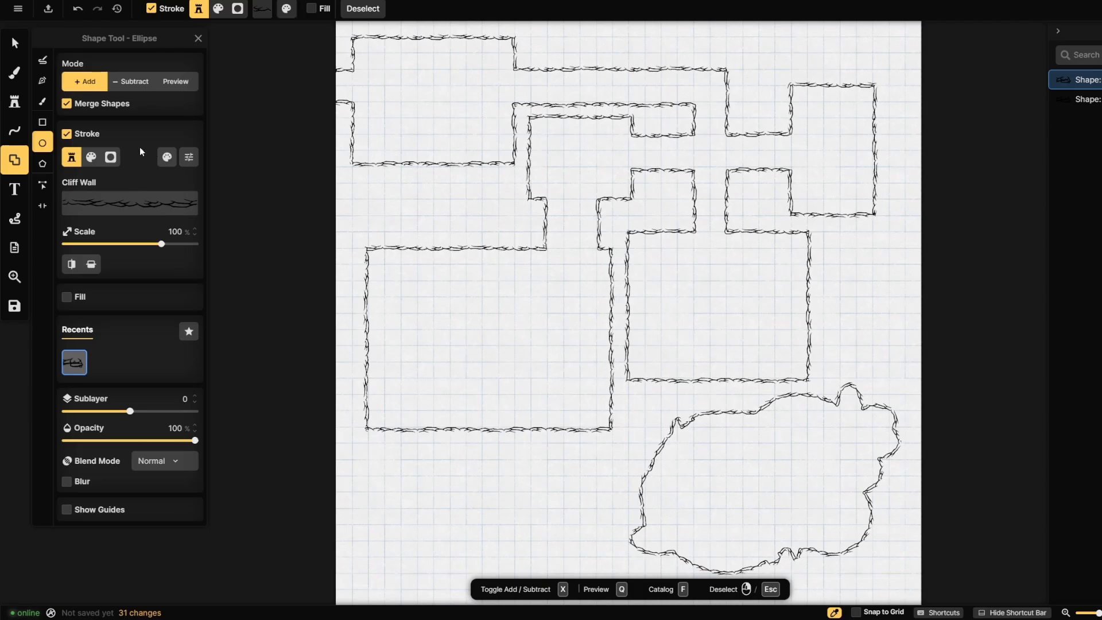
- Try a small Free Draw patch on the cave's northwest edge
left_click(42, 60)
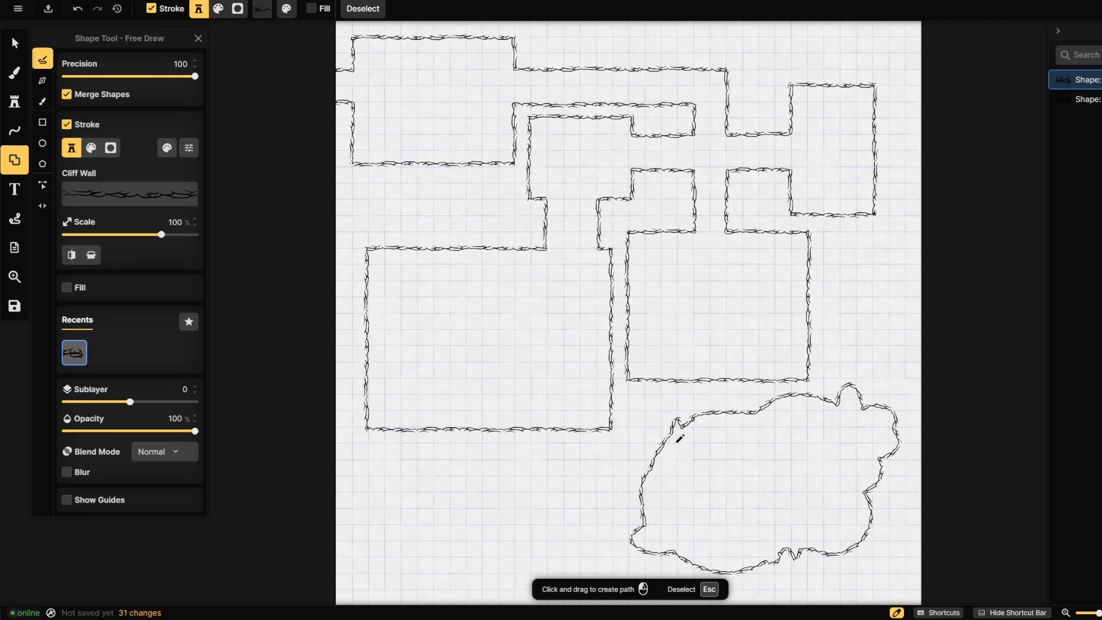
left_click_drag(654, 461, 648, 468)
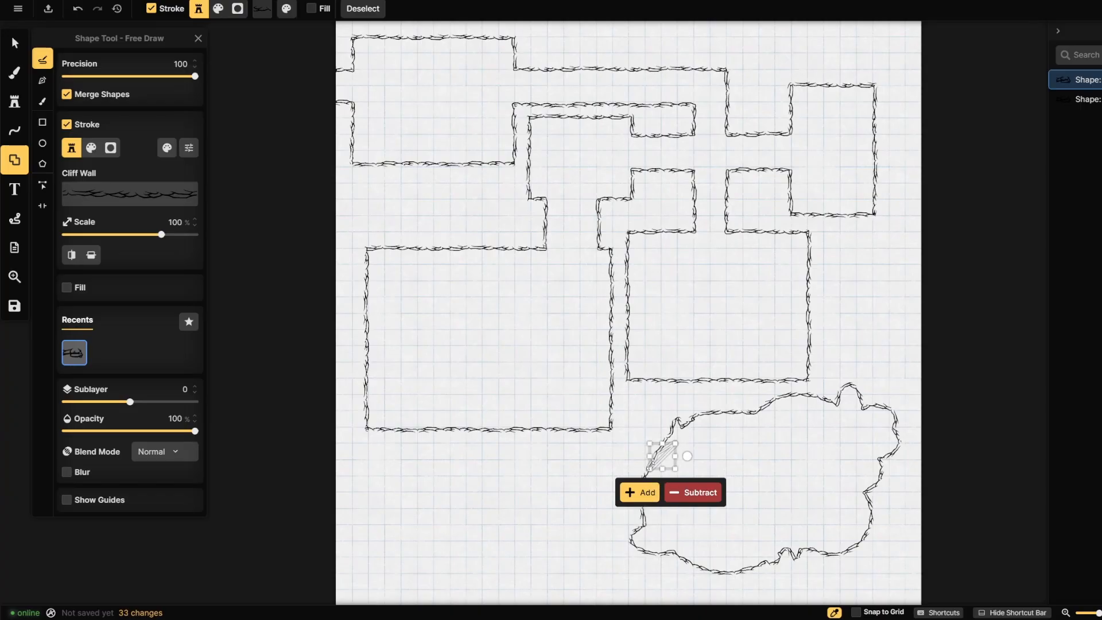
key("Return")
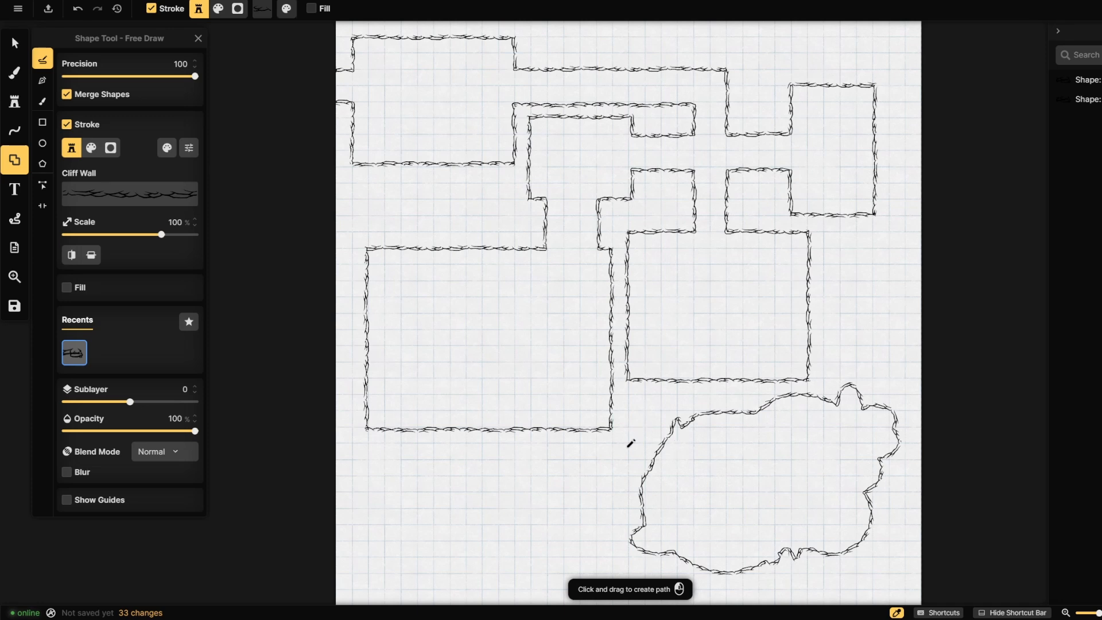
- Try adding a large freehand shape across the southern part of the big western room and undo it
mouse_move(458, 494)
left_mouse_down()
mouse_move(521, 337)
mouse_move(650, 416)
left_mouse_up()
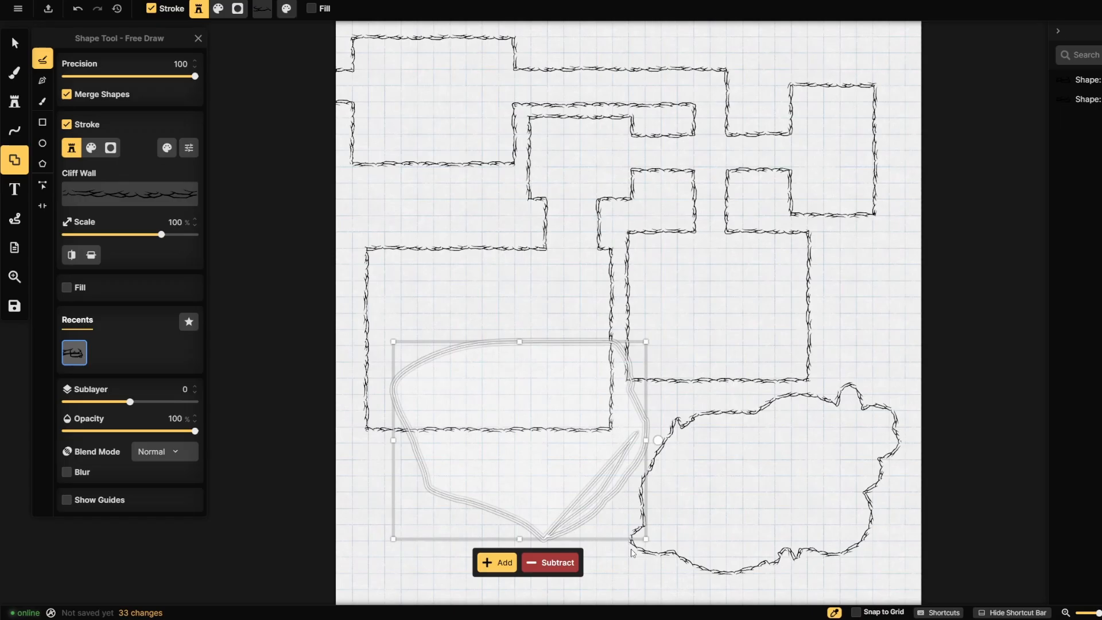
left_click(495, 563)
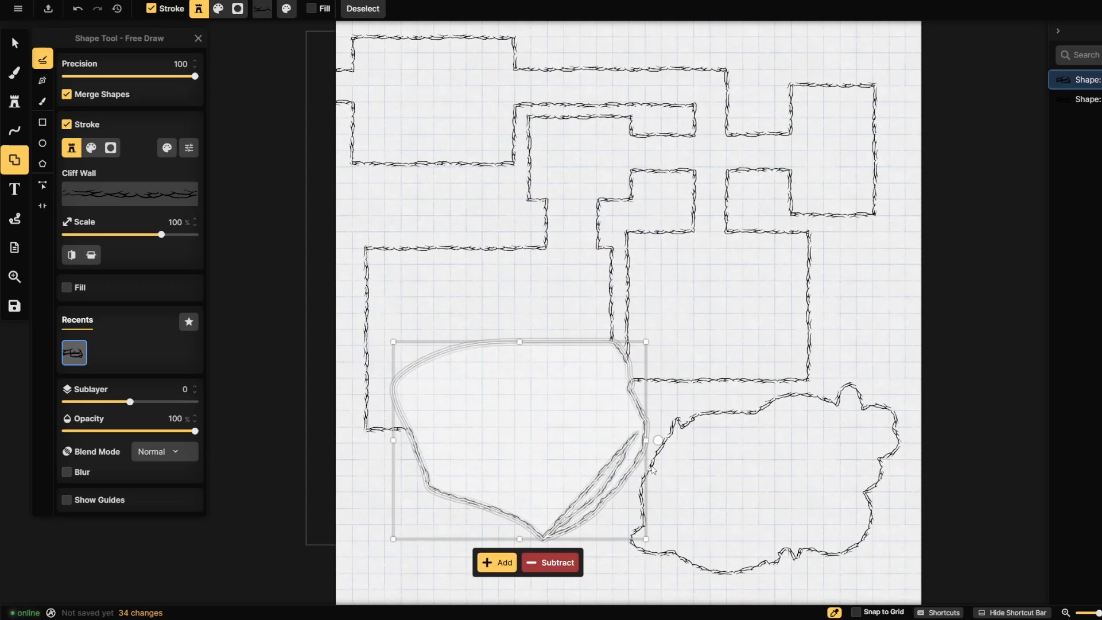
key("ctrl+z")
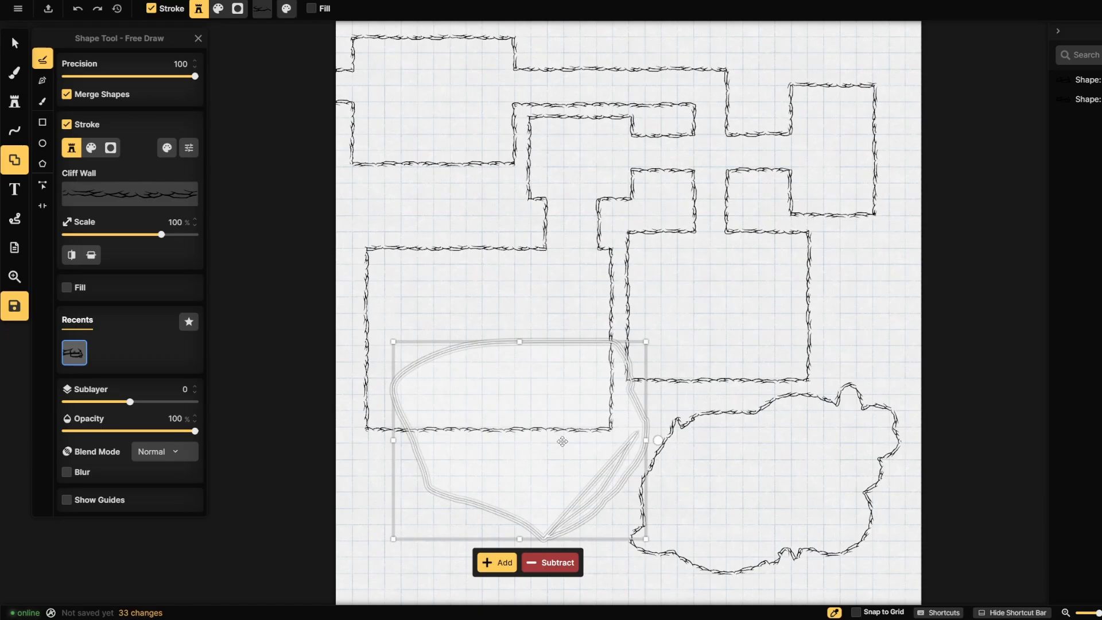
key("ctrl+z")
key("Escape")
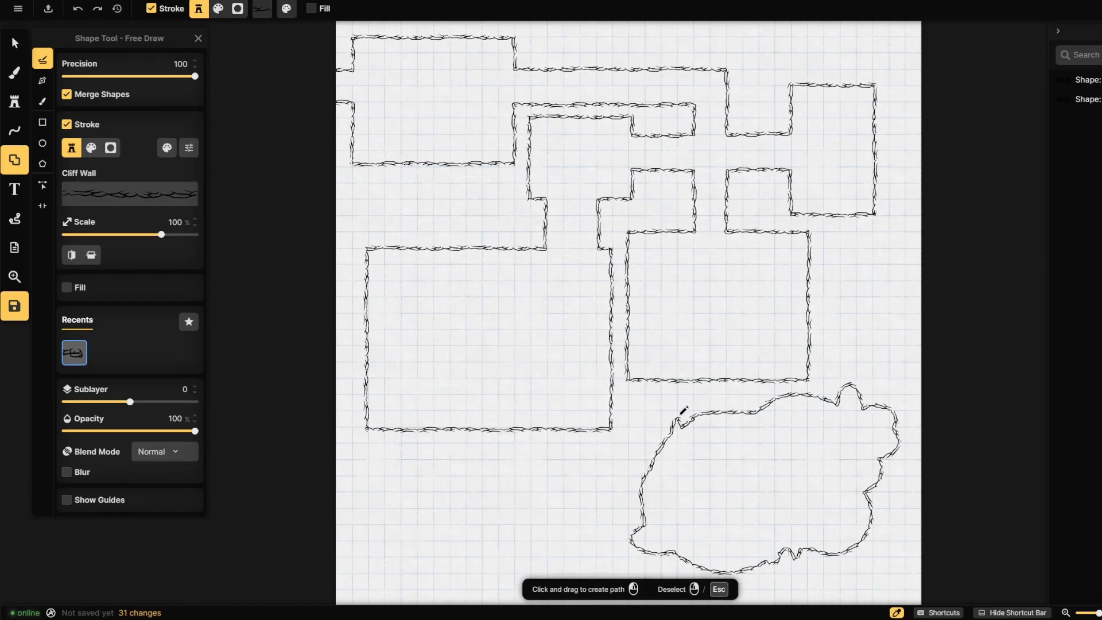
- Undo all the ellipse additions until the whole southeastern cave is removed
key("ctrl+z")
key("ctrl+z")
key("ctrl+z")
key("ctrl+z")
key("ctrl+z")
key("ctrl+z")
key("ctrl+z")
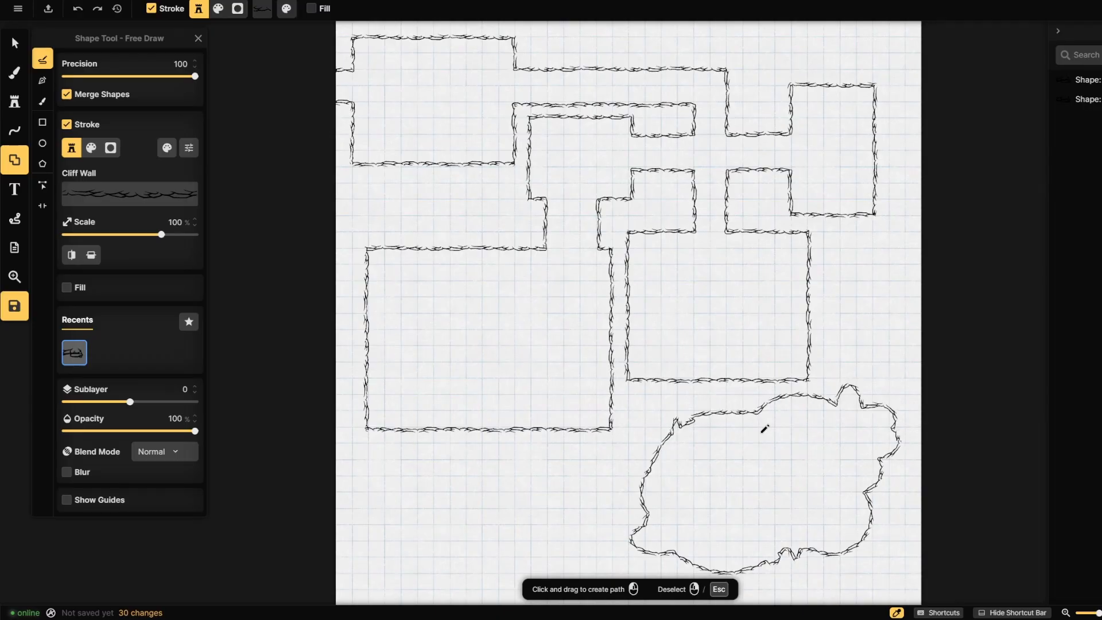
key("ctrl+z")
key("ctrl+z")
key("ctrl+z")
key("ctrl+z")
key("ctrl+z")
key("ctrl+z")
key("ctrl+z")
key("ctrl+z")
key("ctrl+z")
key("ctrl+z")
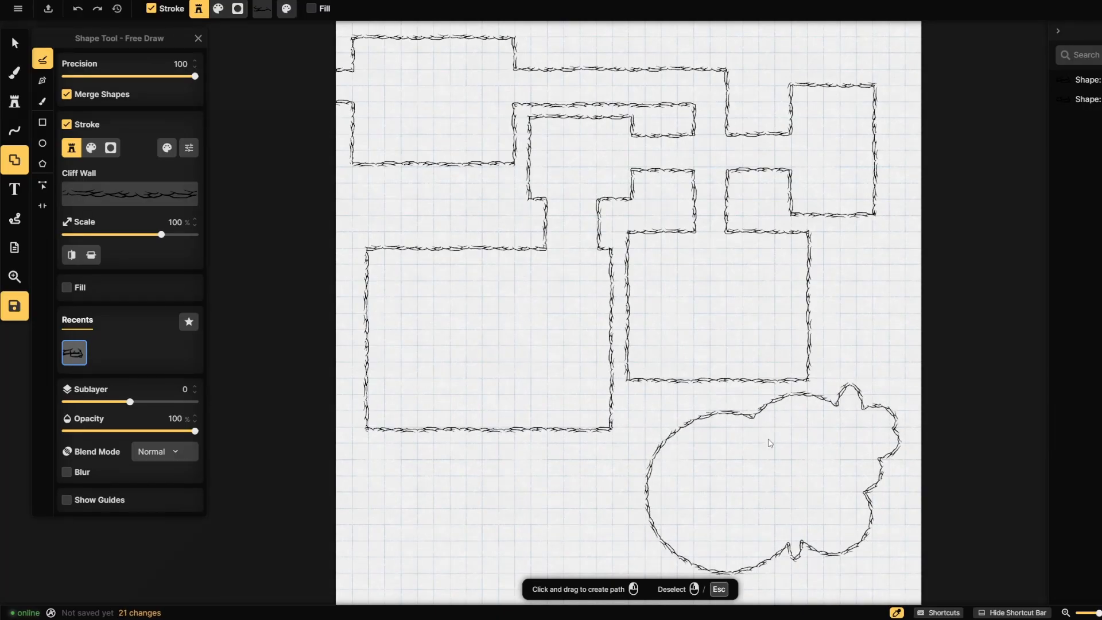
key("ctrl+z")
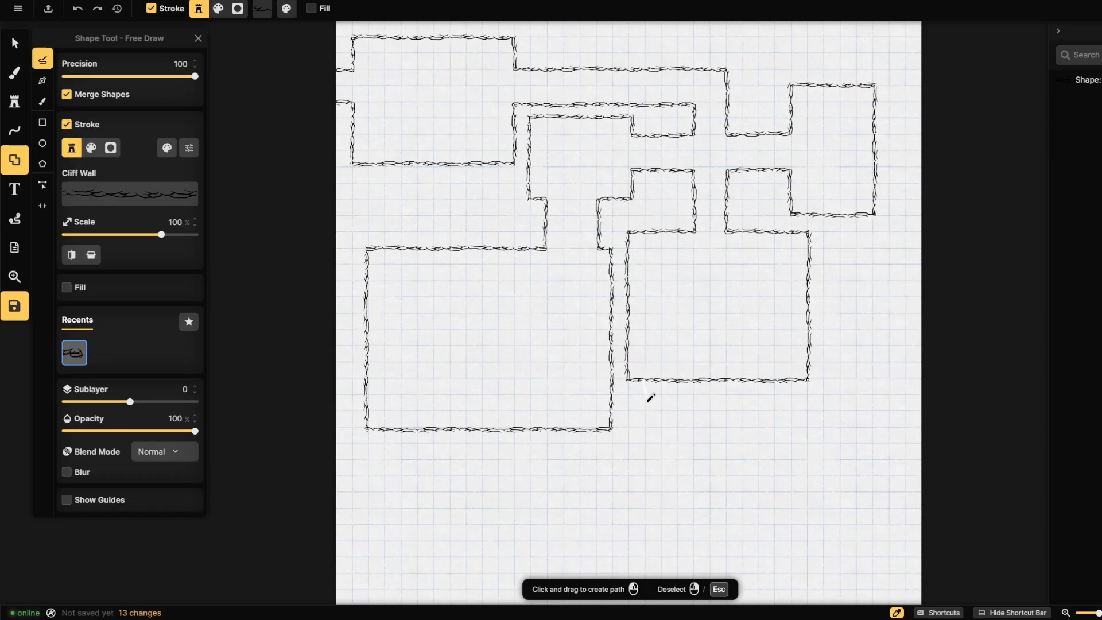
- Free-draw an irregular cave about 19 by 12 tiles in the southeast, joined to the south wall of the room above, and add it
left_click_drag(633, 525, 674, 545)
mouse_move(910, 450)
left_mouse_down()
mouse_move(861, 457)
mouse_move(857, 410)
mouse_move(820, 391)
mouse_move(766, 410)
left_mouse_up()
left_click_drag(677, 402, 680, 384)
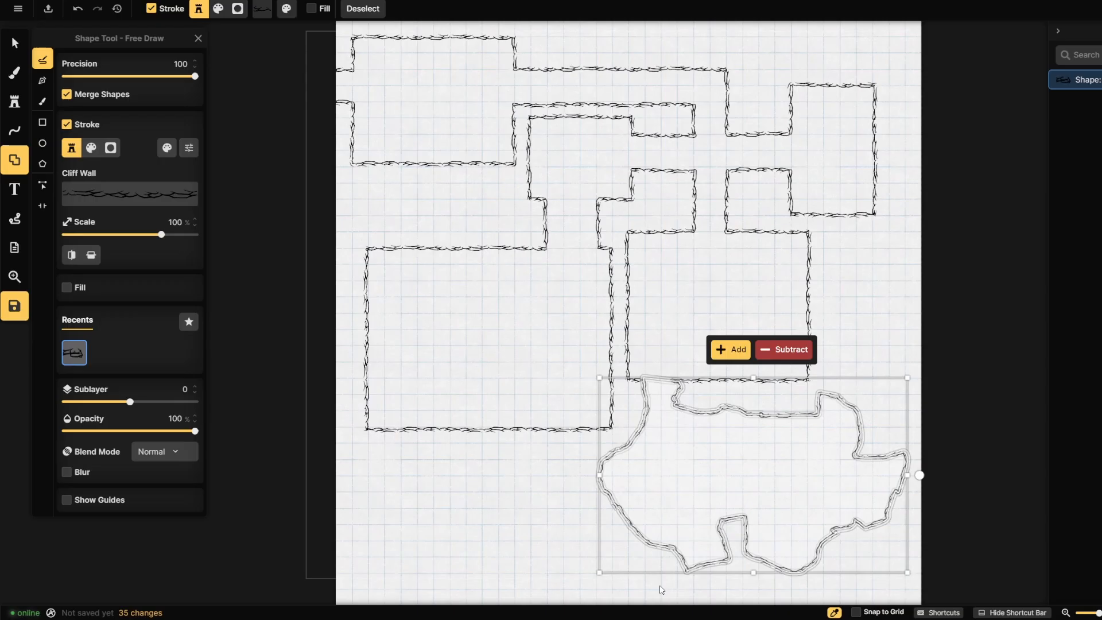
left_click(219, 220)
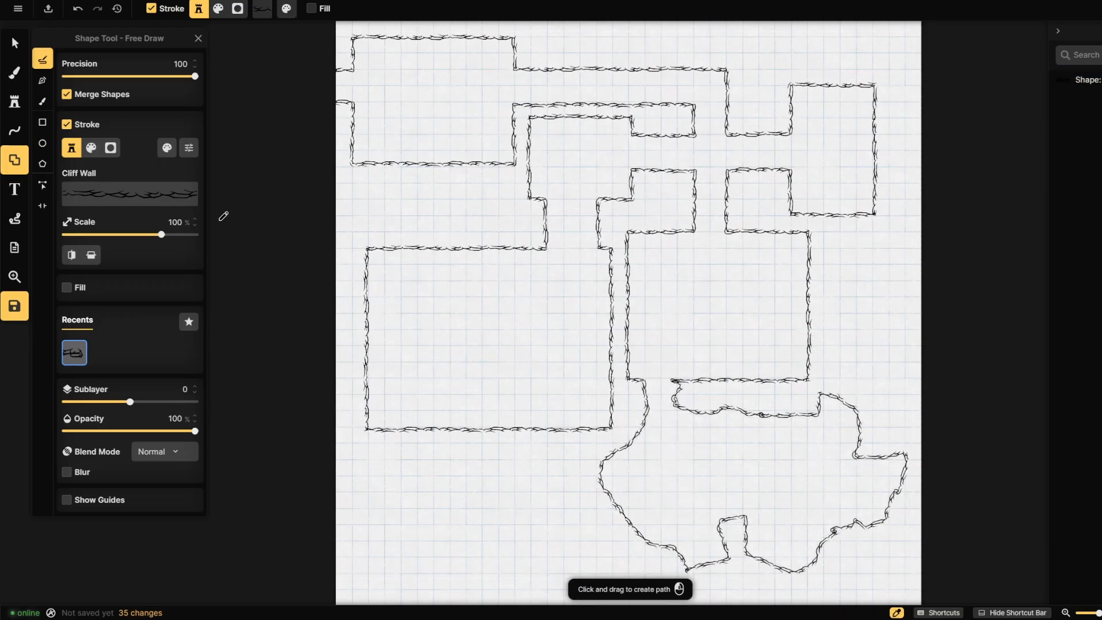
- Tidy the cave's entrance and the sides of the rock spur on its south wall by adding small rectangles
left_click(50, 122)
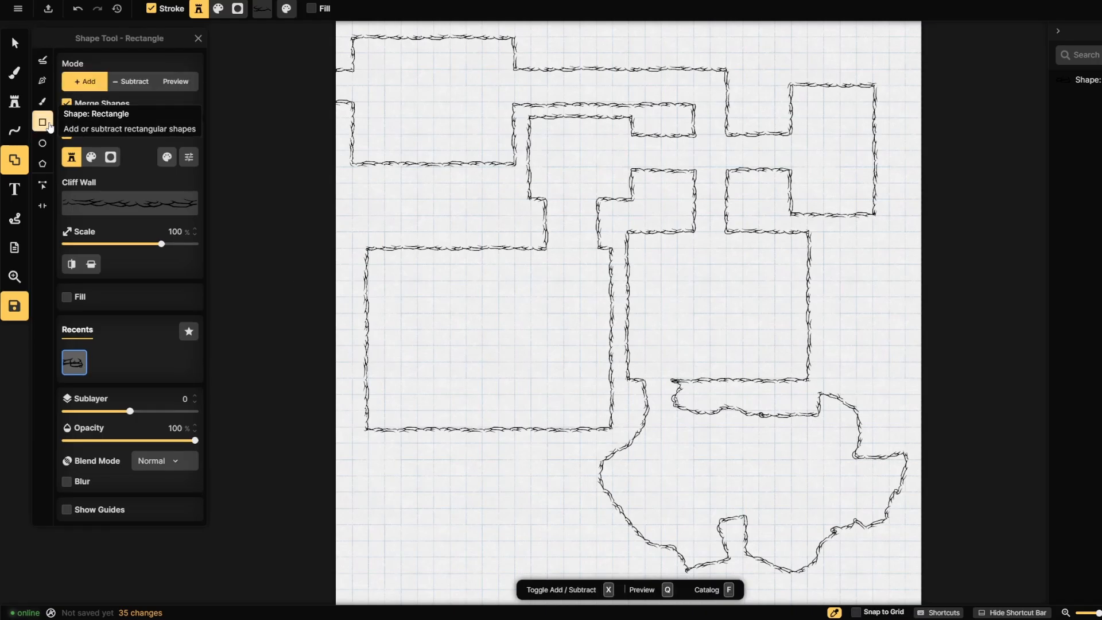
left_click_drag(669, 369, 675, 380)
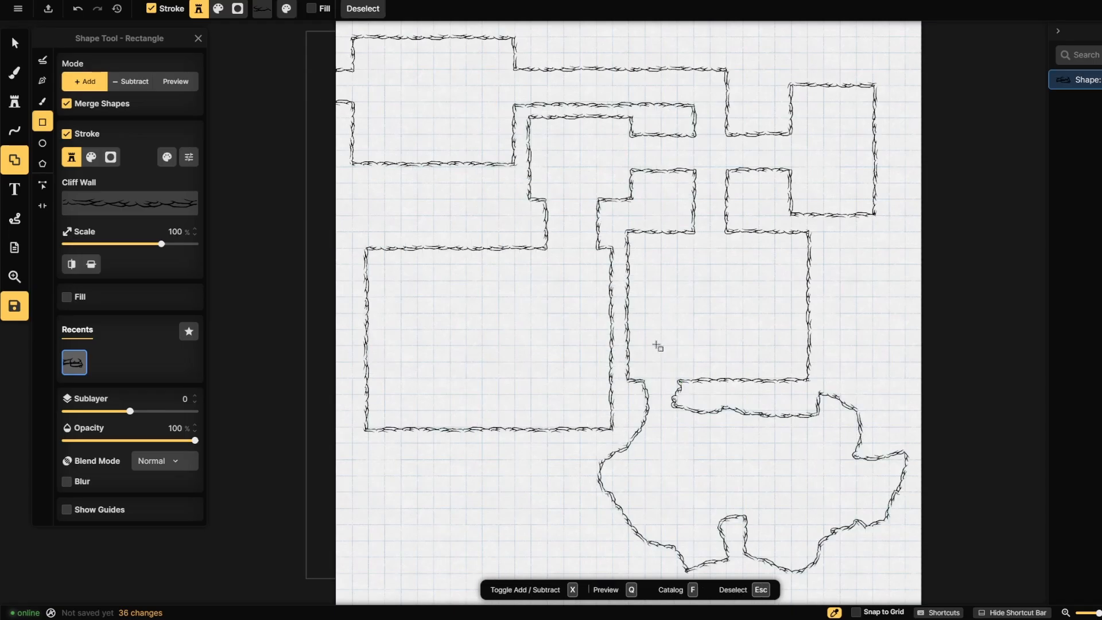
left_click_drag(701, 495, 730, 544)
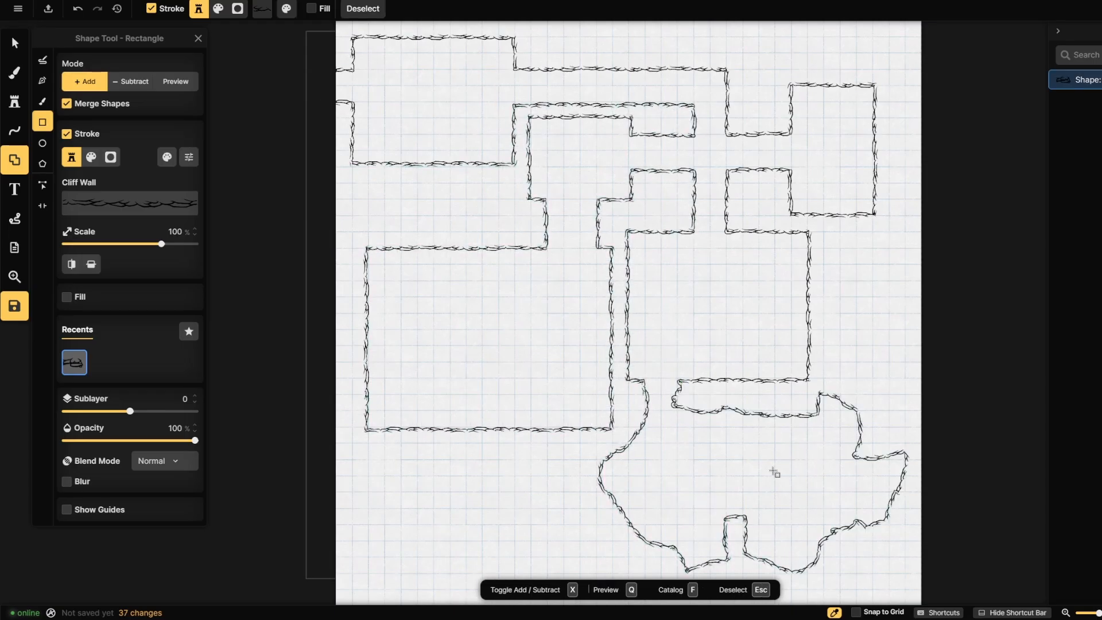
left_click_drag(744, 498, 753, 538)
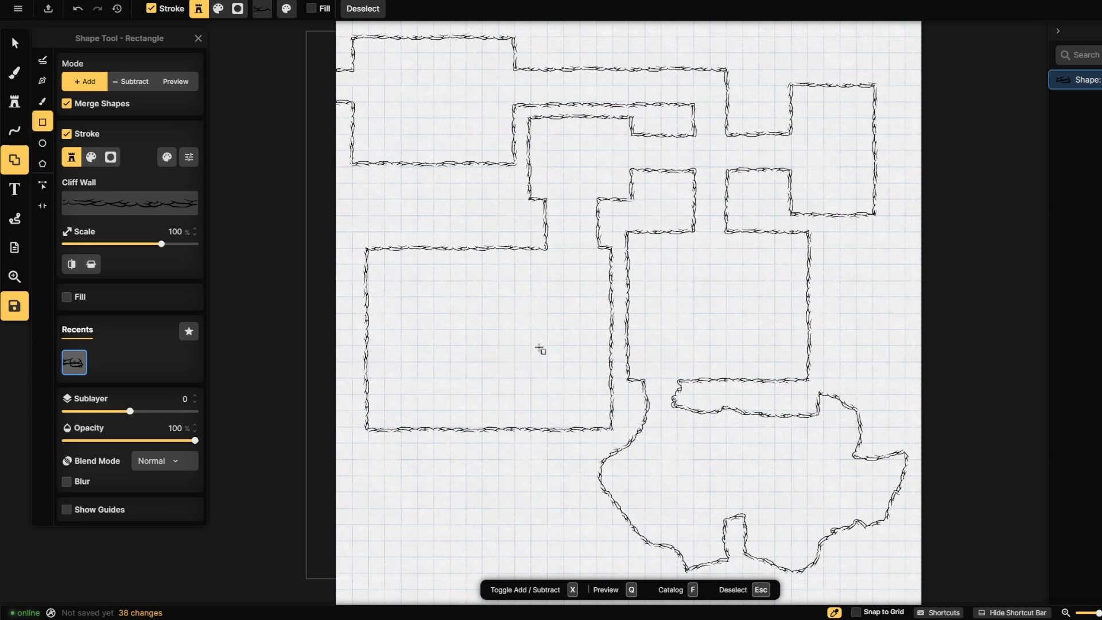
- Add a 2-tile-wide passage south from the big western room to a room about 13 by 6 tiles, with a short passage east into the cave
left_click_drag(435, 426, 539, 282)
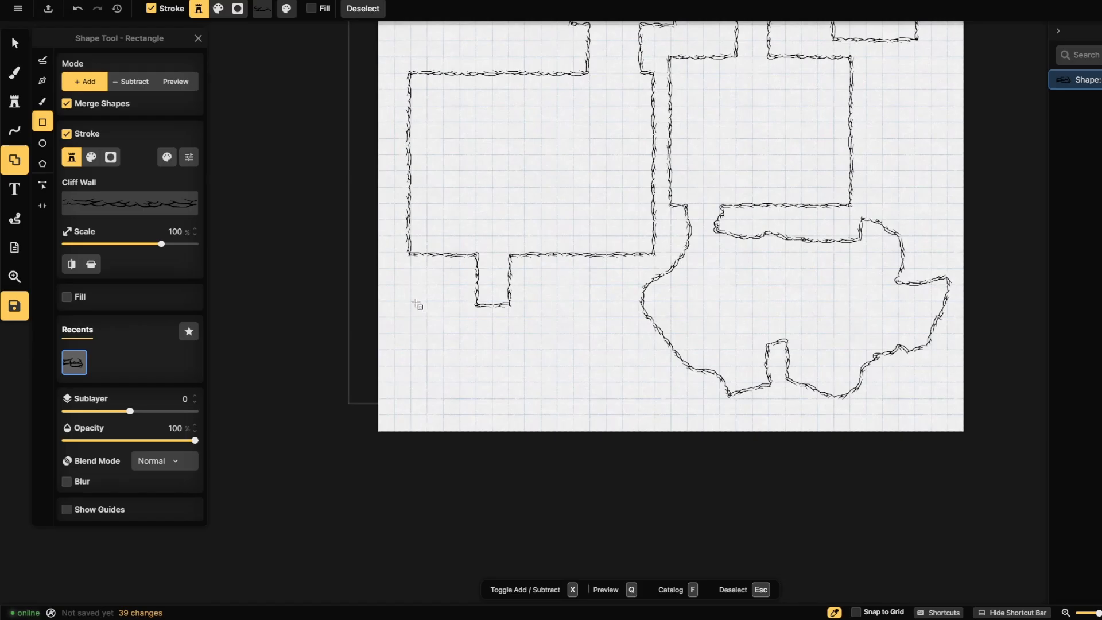
left_click_drag(406, 301, 611, 401)
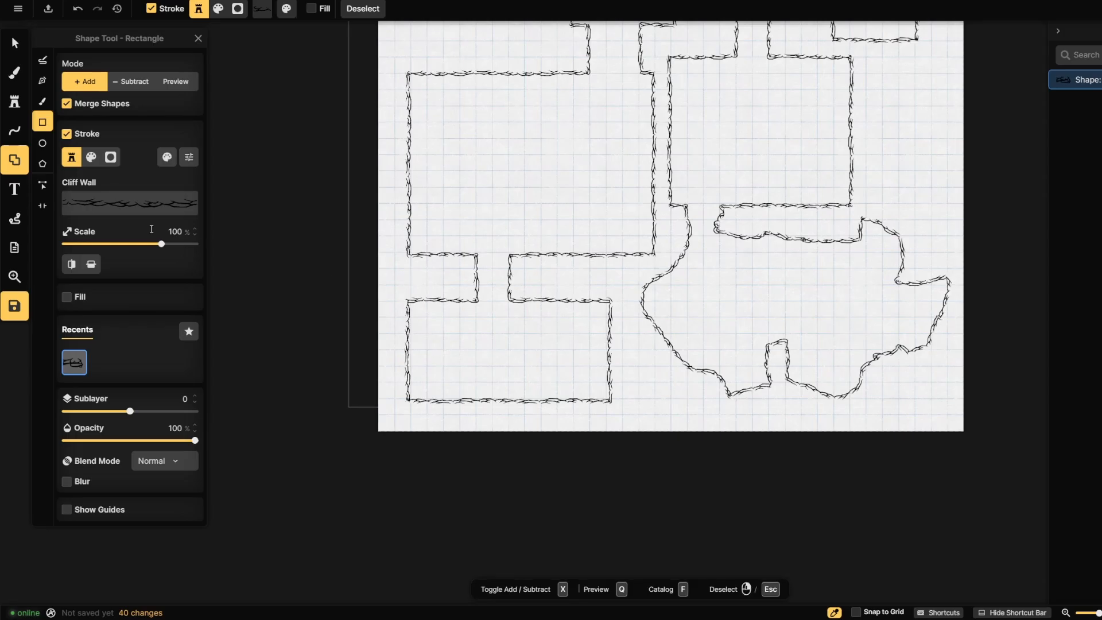
left_click_drag(604, 314, 658, 340)
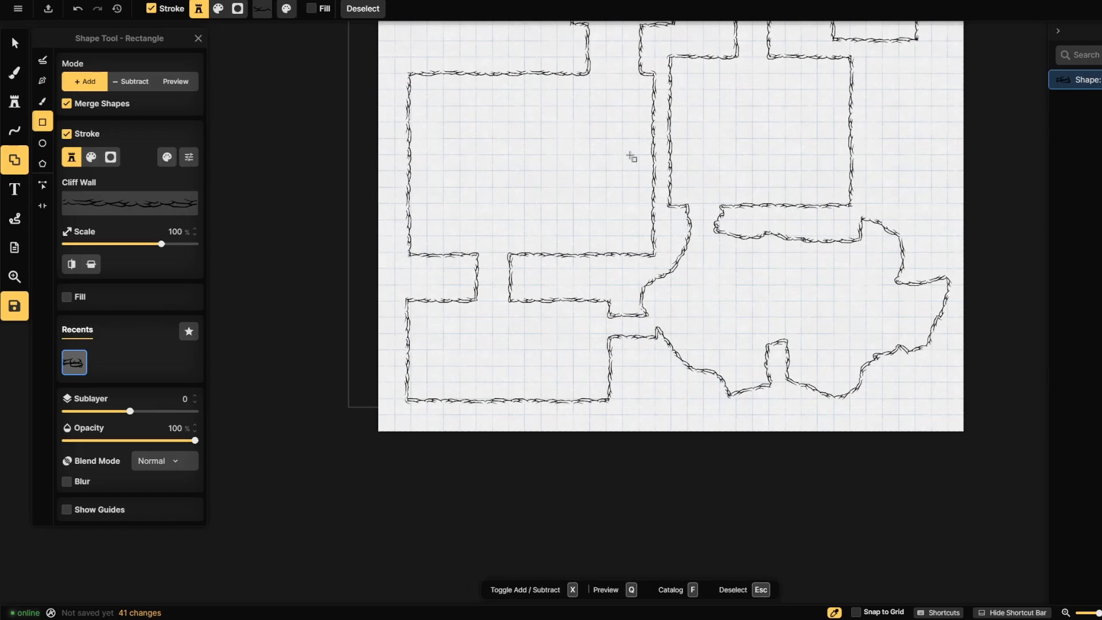
- Turn on the dungeon shape's fill and set it to the Rocks texture from the Battlemaps Classic catalog
scroll(632, 157, "up", 5)
left_click_drag(684, 243, 701, 190)
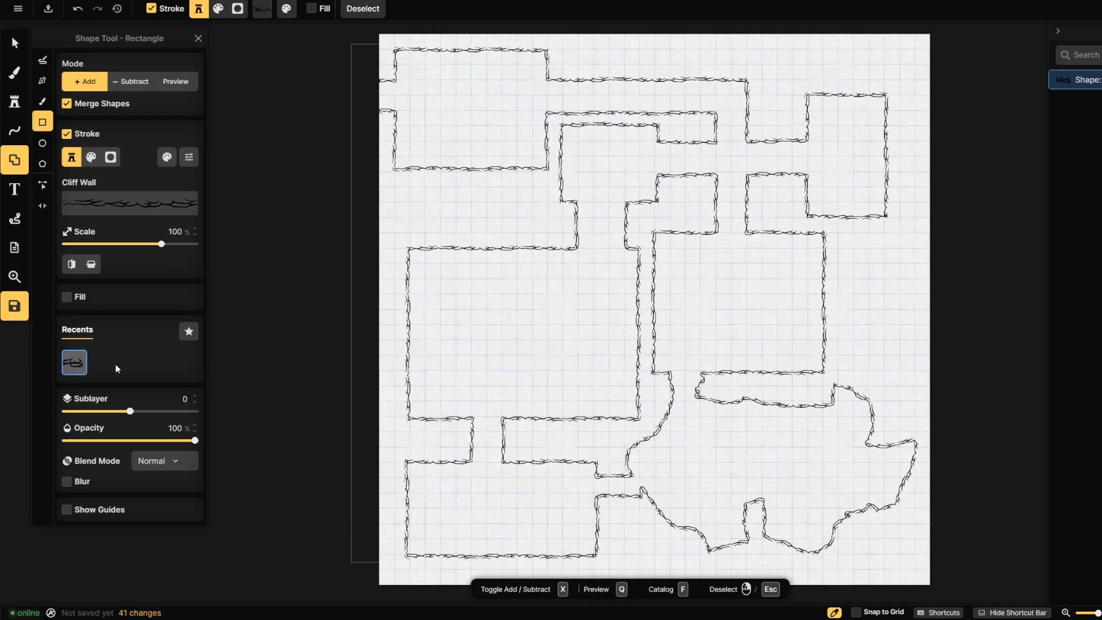
left_click(66, 297)
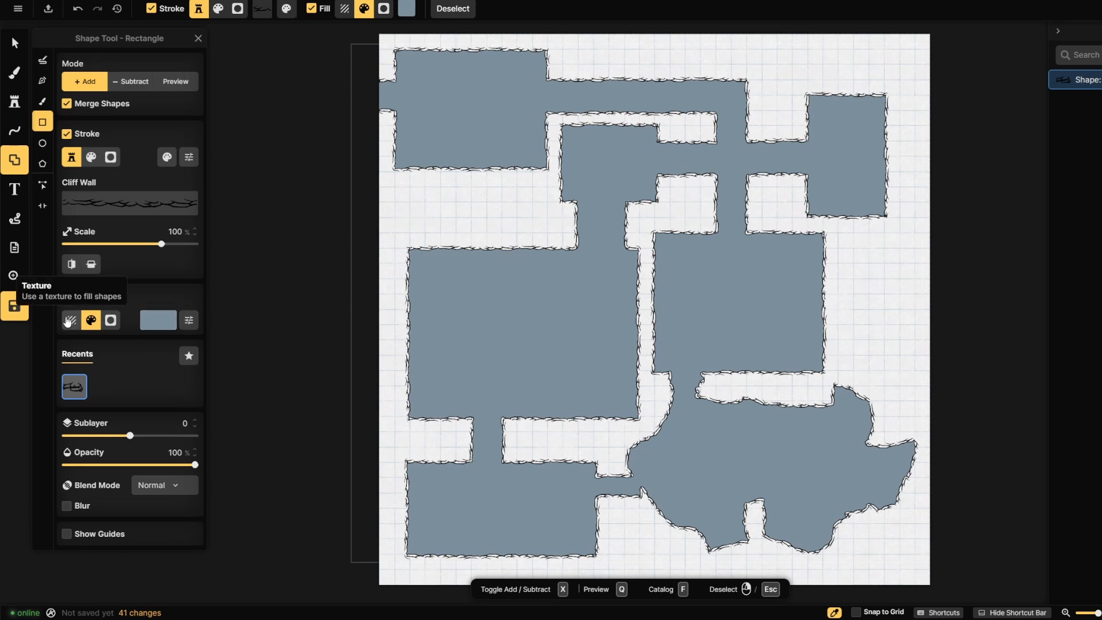
left_click(68, 320)
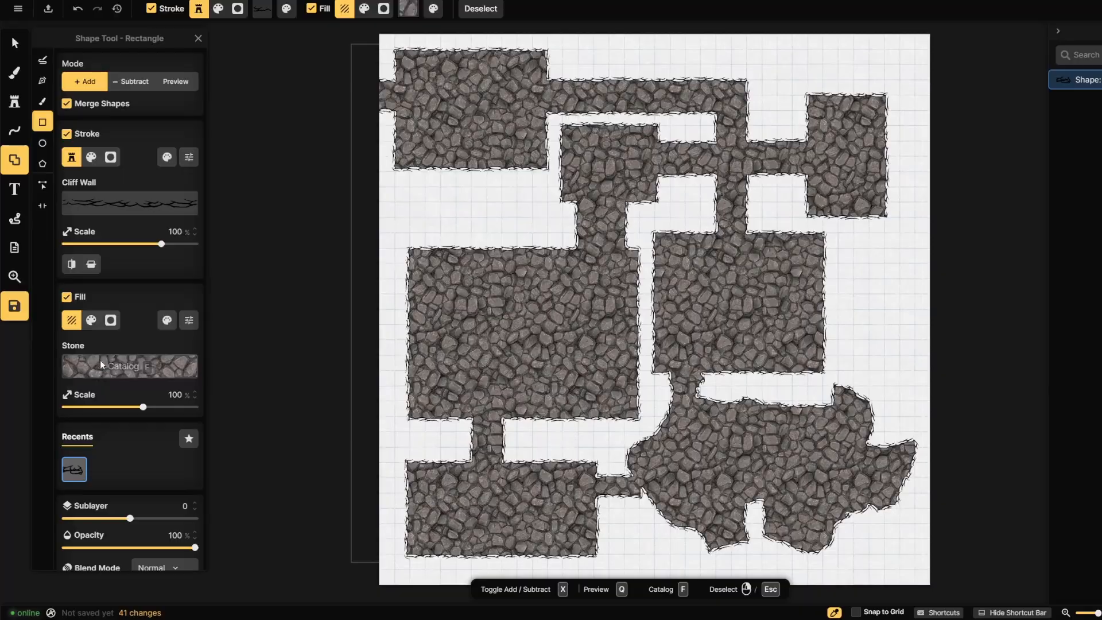
left_click(99, 360)
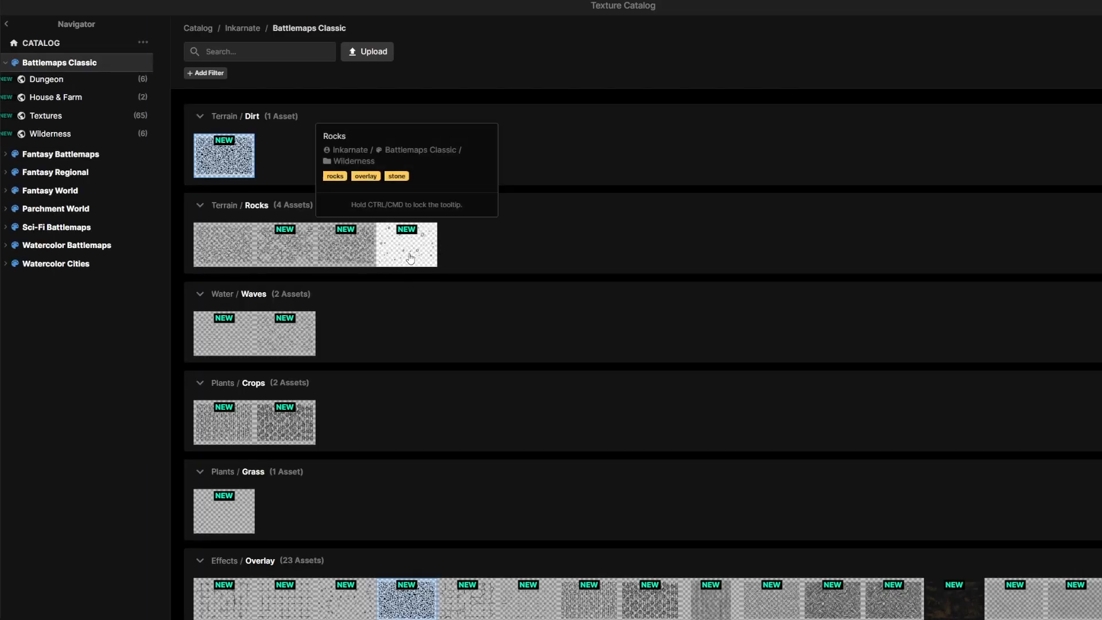
left_click(409, 259)
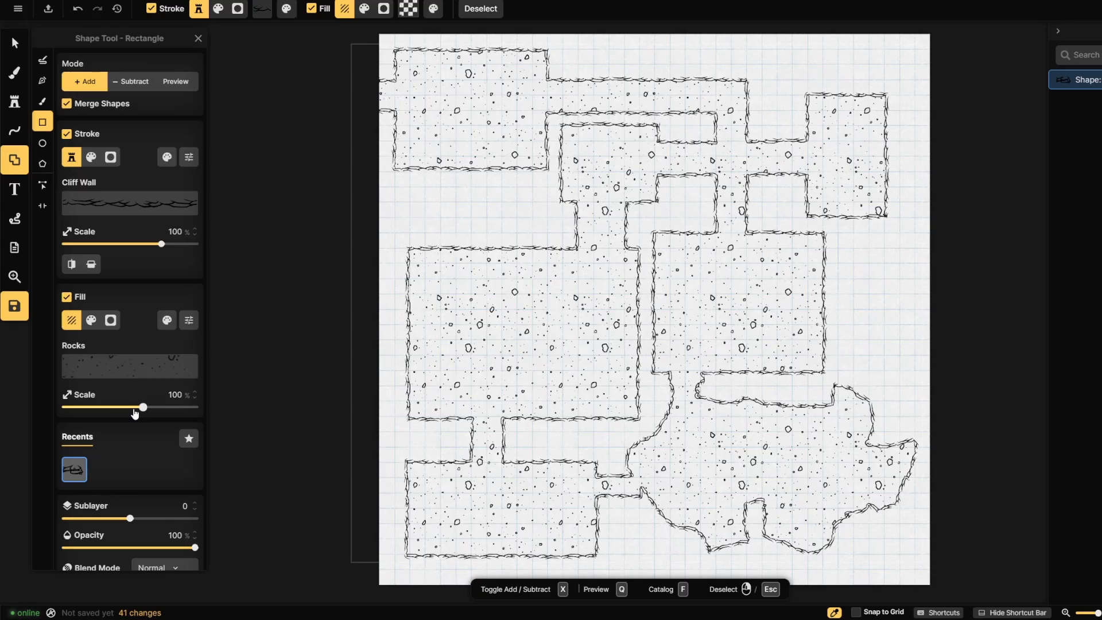
- Set the Rocks fill's scale to 22.33%, rotation to 62.5°, vertical offset to 26.4% and opacity to 51%, and deselect the shape
left_click(102, 407)
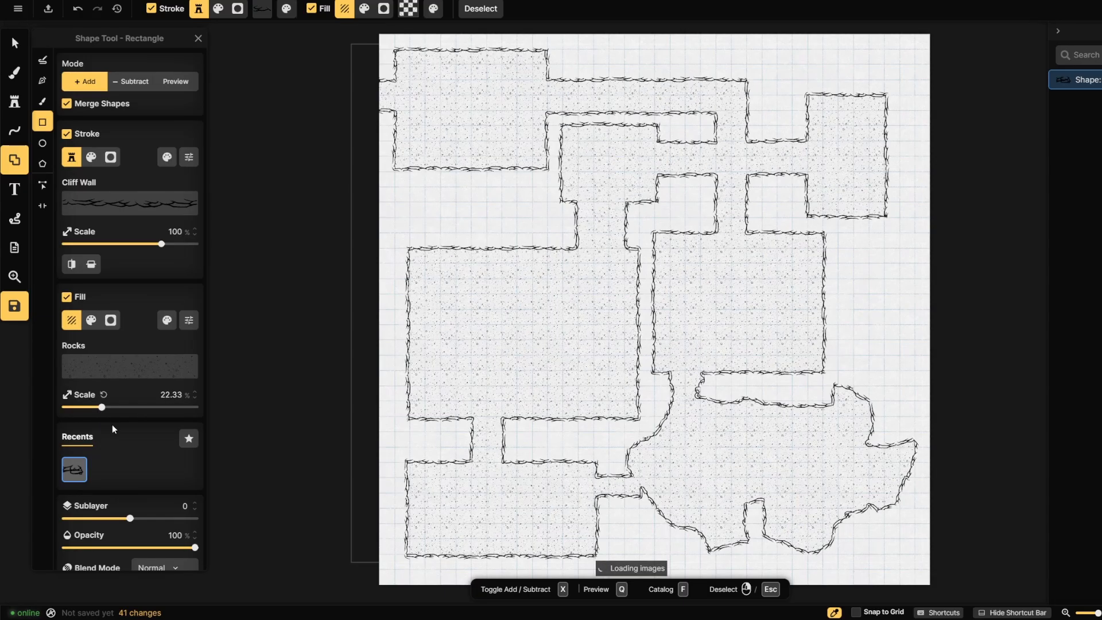
left_click(189, 320)
left_click_drag(351, 413, 287, 420)
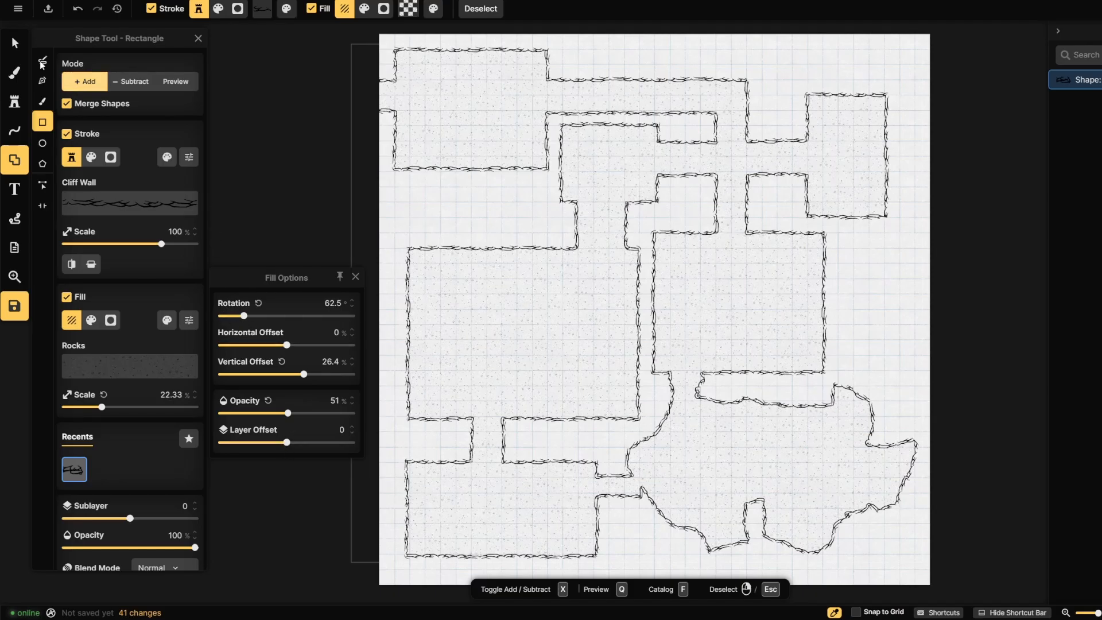
left_click(15, 44)
left_click(276, 90)
left_click(636, 315)
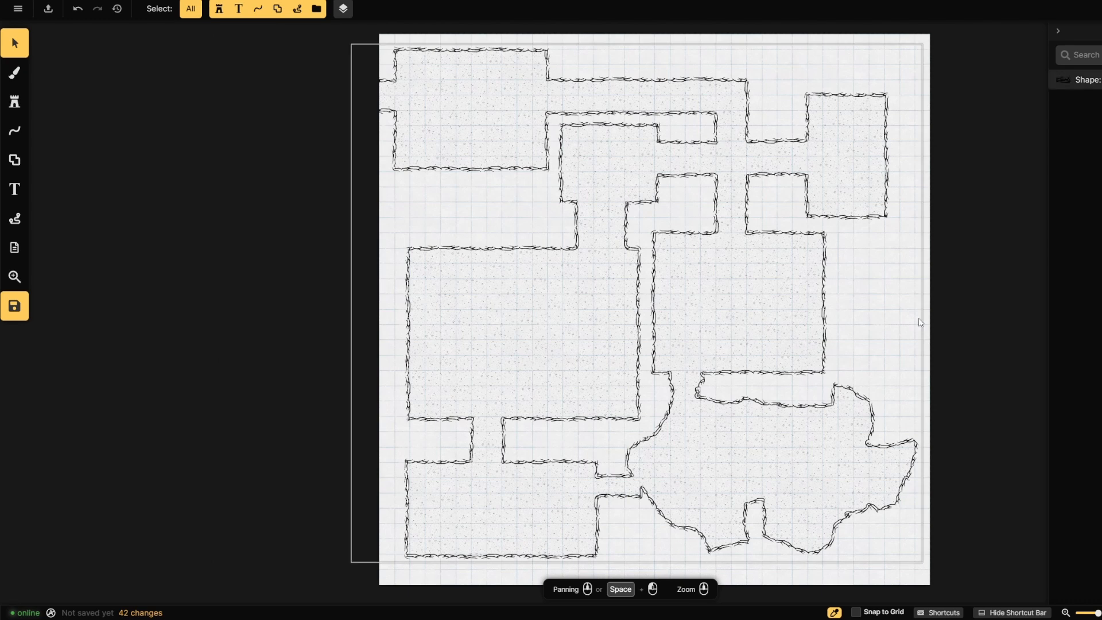
- Deselect the dungeon shape and choose the Crack stamp from the Terrain group of the Battlemaps Classic catalog
key("Escape")
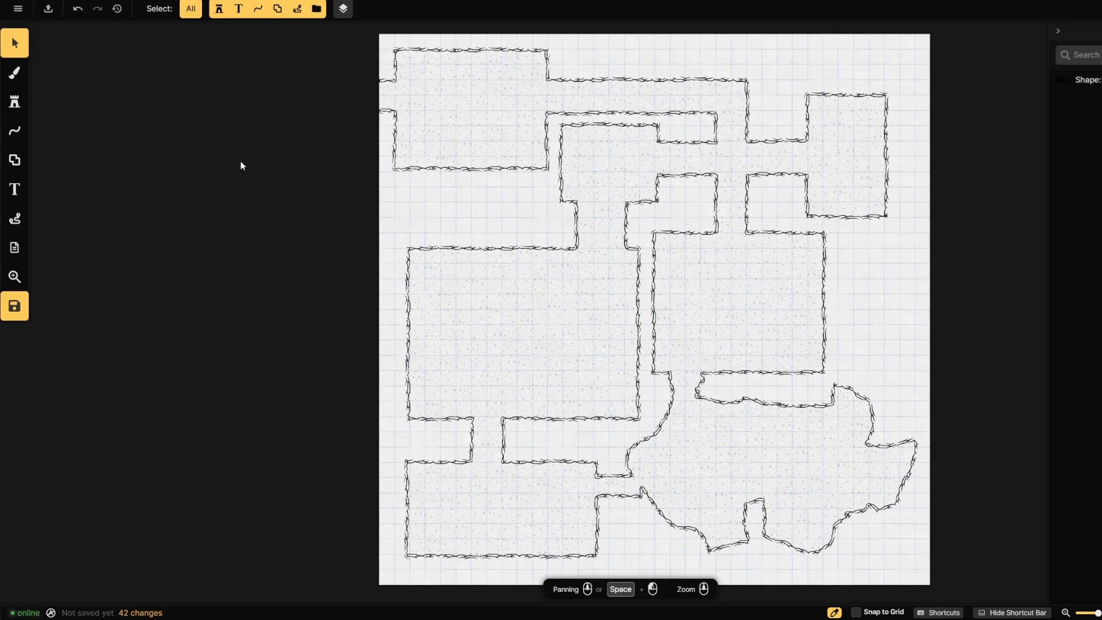
left_click(14, 102)
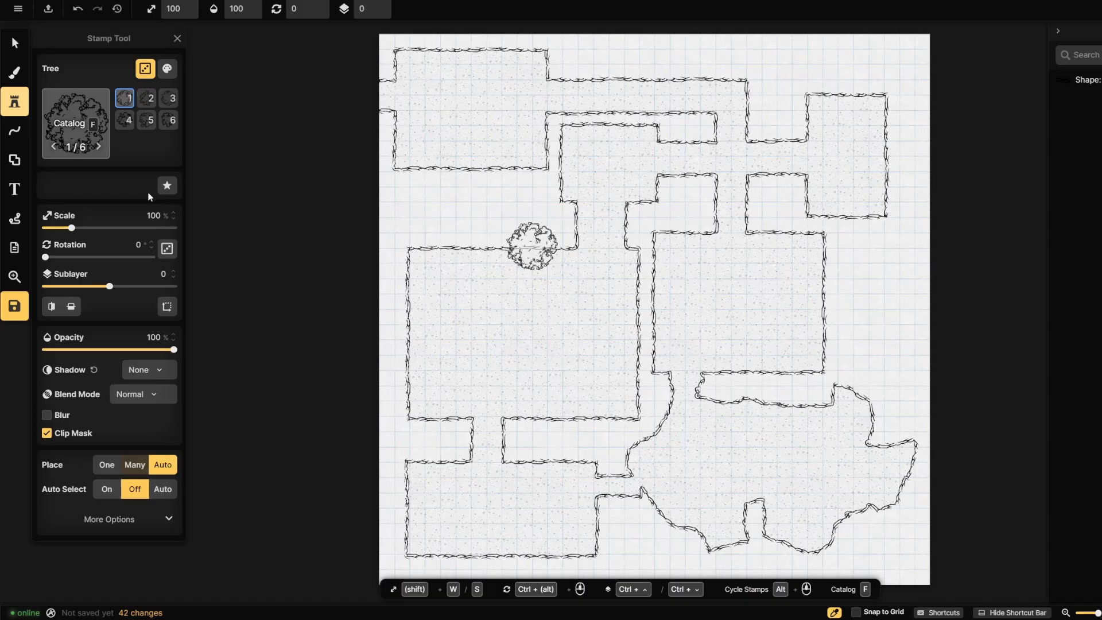
left_click(89, 124)
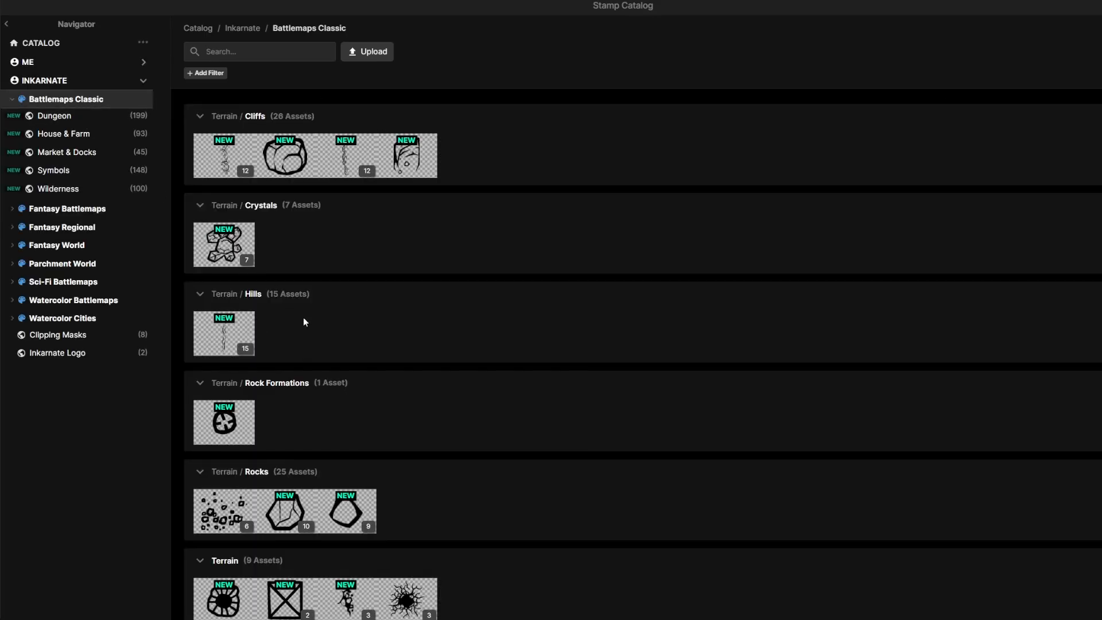
scroll(304, 322, "down", 4)
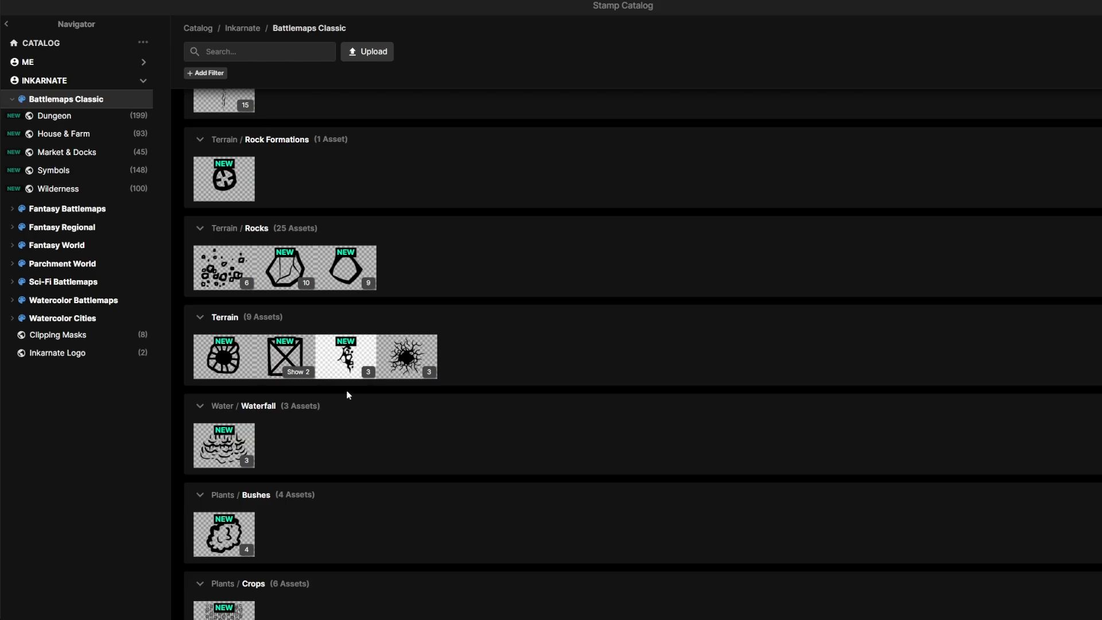
scroll(339, 383, "down", 1)
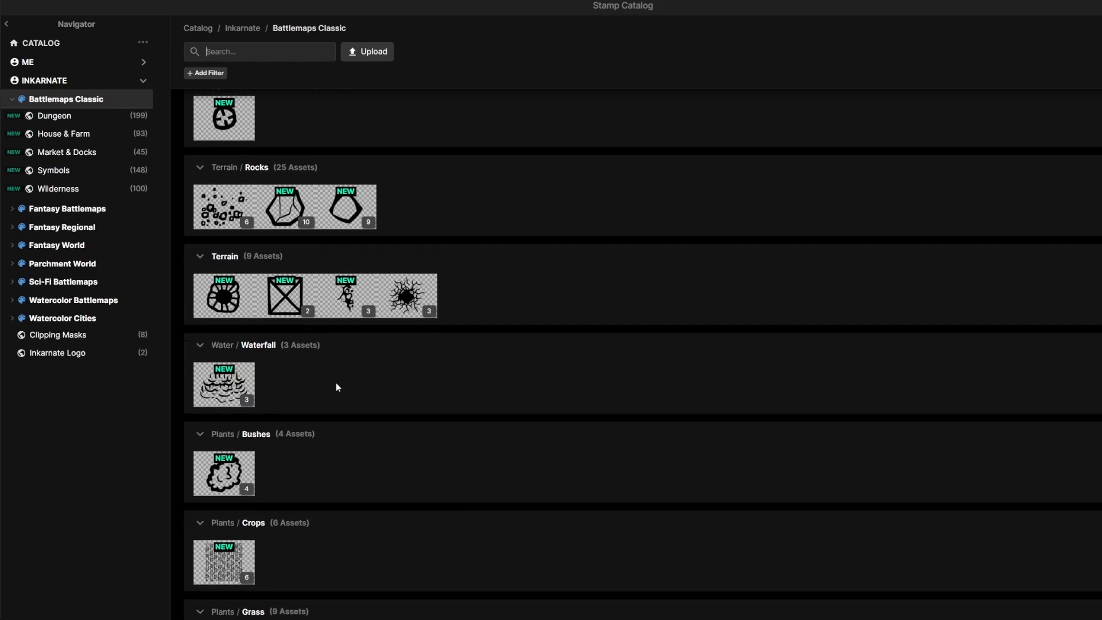
left_click(343, 297)
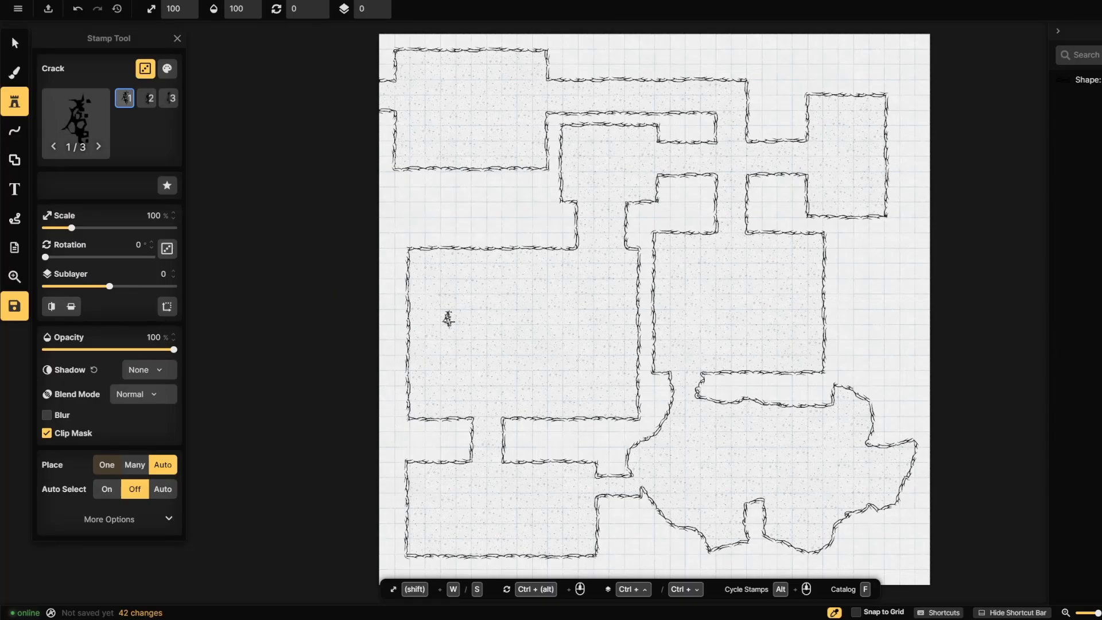
- Place the second Crack variant at 200% scale in the big western room's northwest corner and rotate it to 28°
left_click(152, 103)
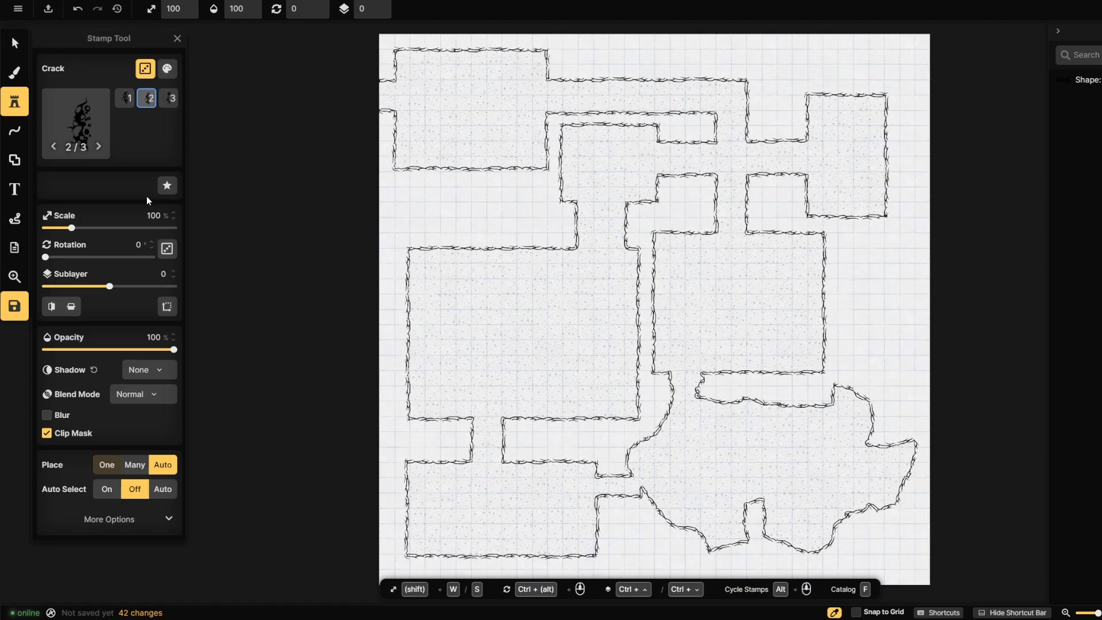
left_click_drag(71, 228, 97, 228)
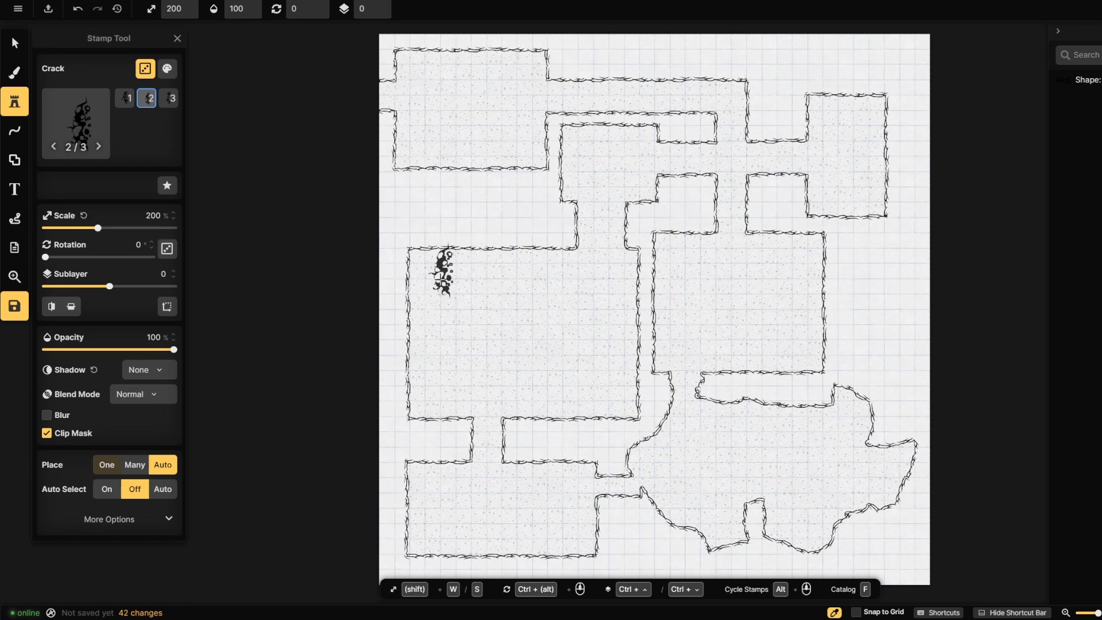
left_click(446, 281)
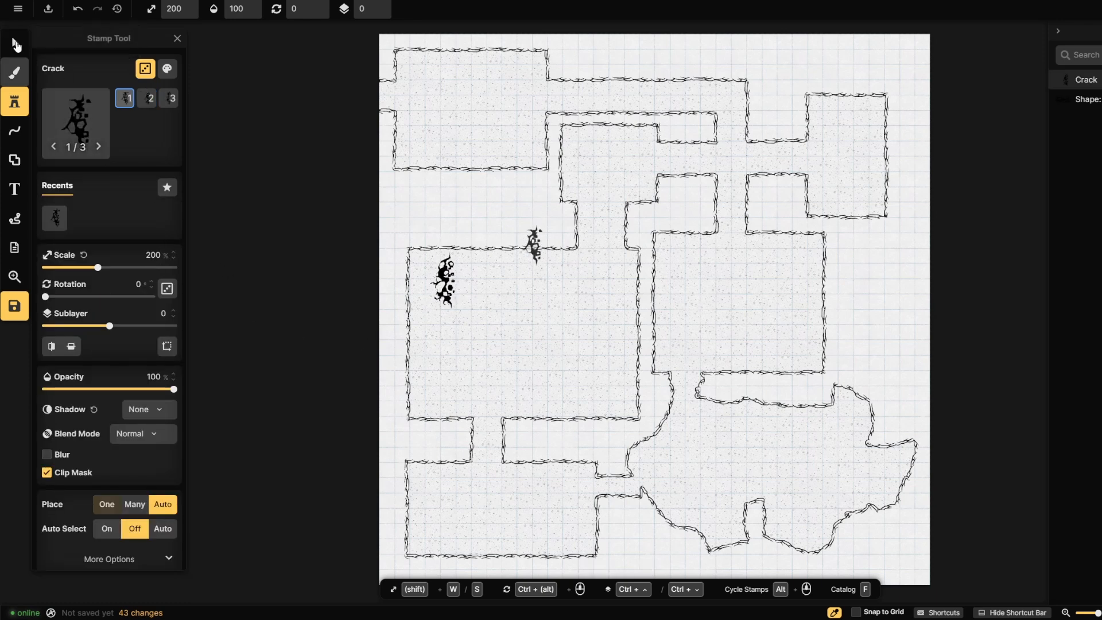
left_click(15, 44)
left_click_drag(464, 311, 435, 286)
left_click(435, 286)
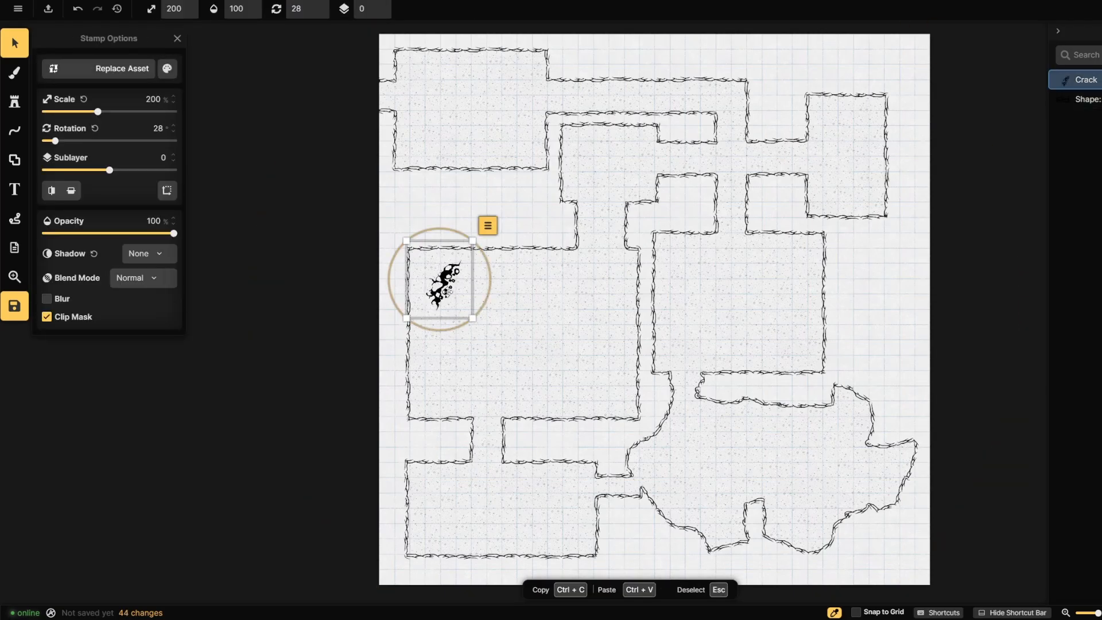
- Place the third Crack variant at 200% scale near the big western room's southeast corner and rotate it to 198°
left_click(14, 101)
left_click(142, 102)
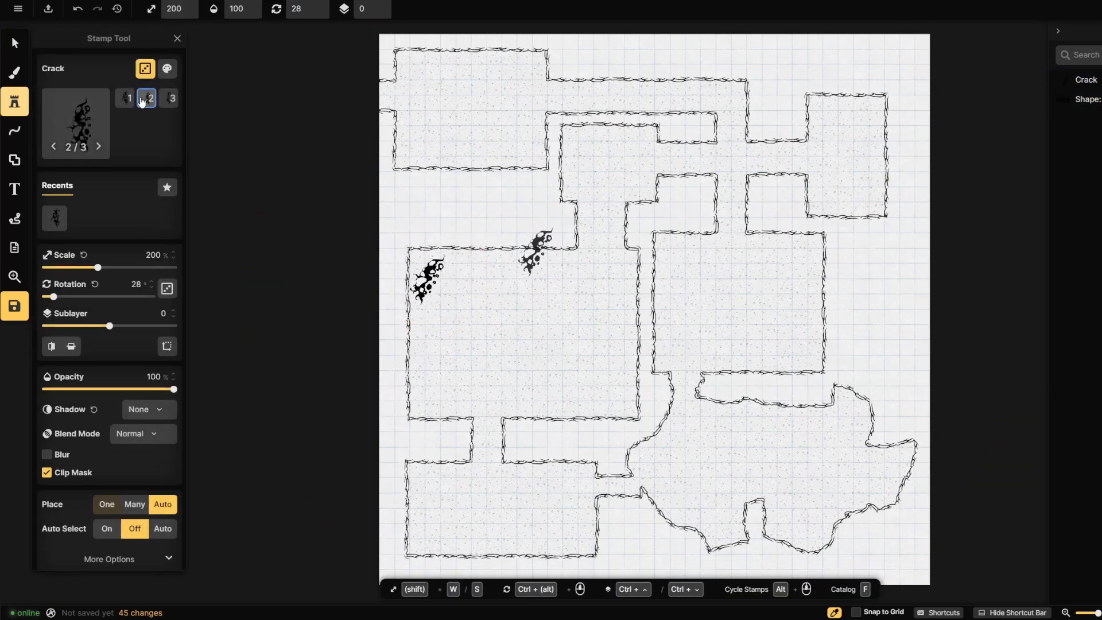
left_click(171, 99)
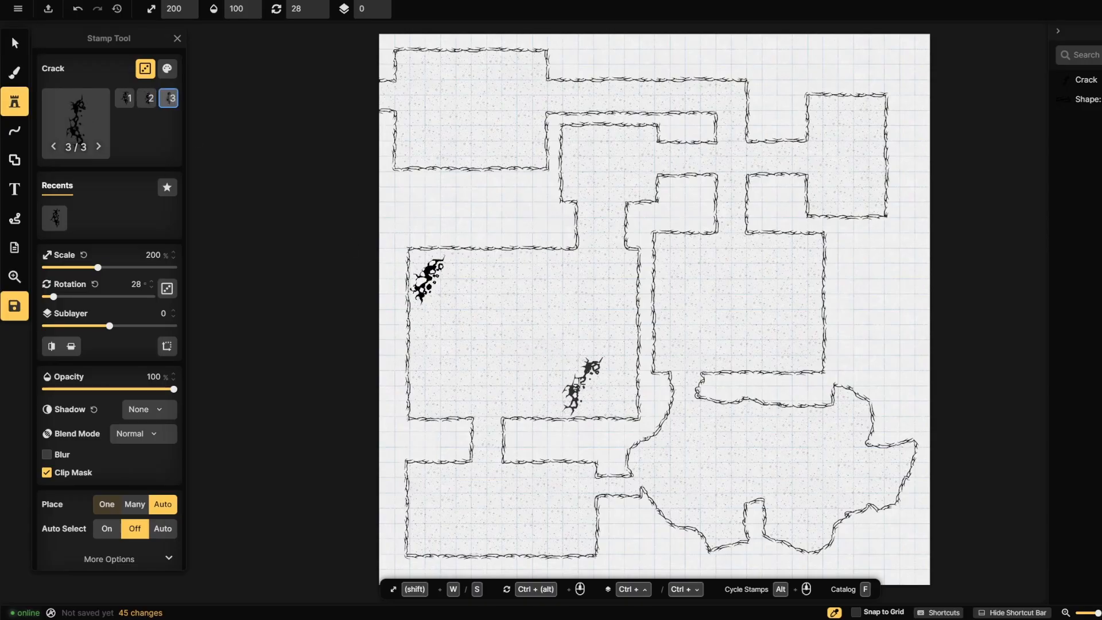
left_click(608, 379)
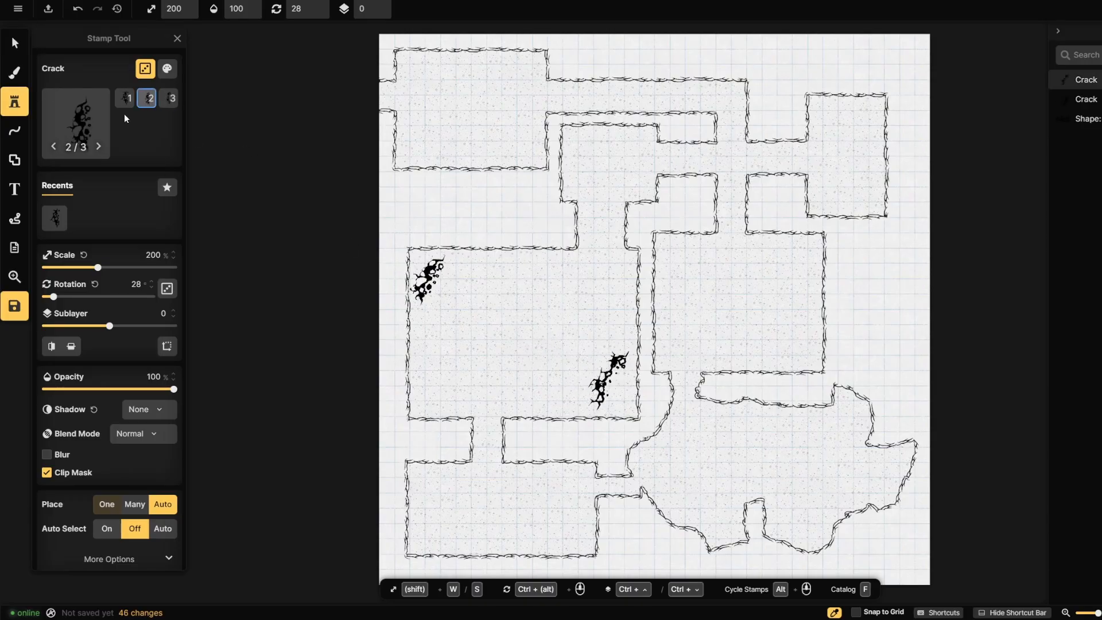
left_click(14, 42)
left_click(607, 377)
left_click_drag(619, 325, 601, 473)
key("Escape")
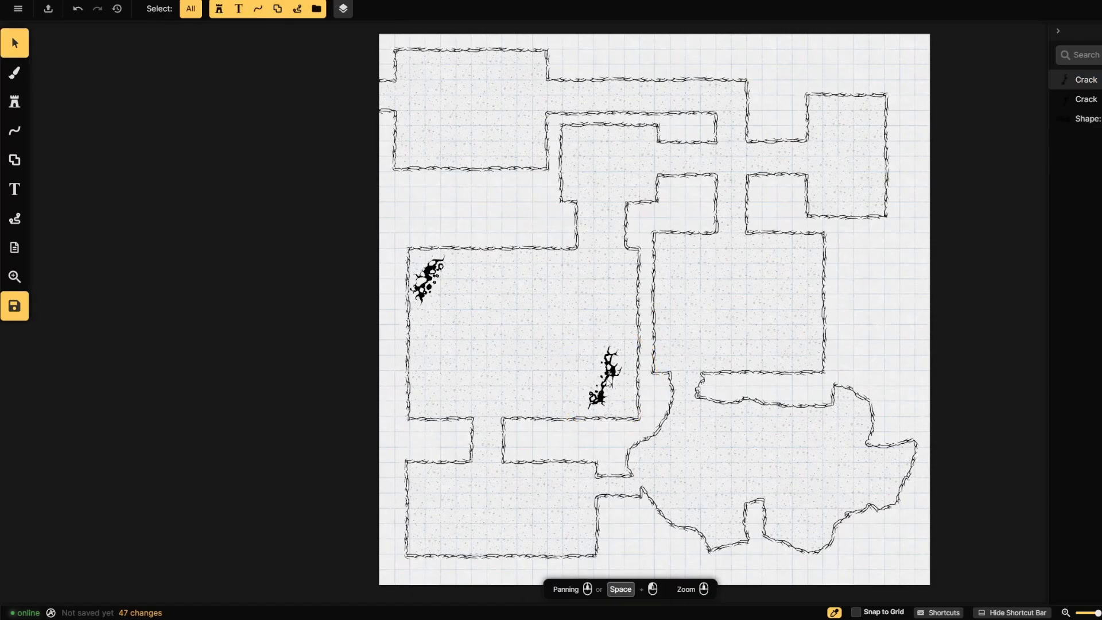
- Move the southeastern crack on its own slightly closer to the big western room's east wall
left_click_drag(618, 374, 598, 384)
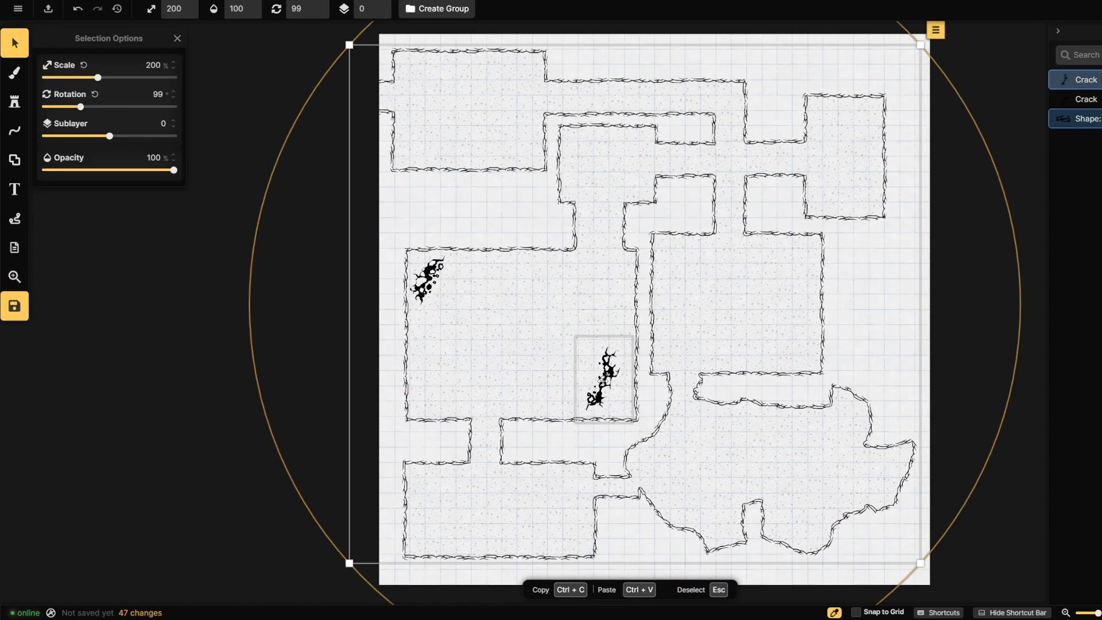
left_click(606, 378)
left_click_drag(605, 426, 518, 342)
left_click(247, 322)
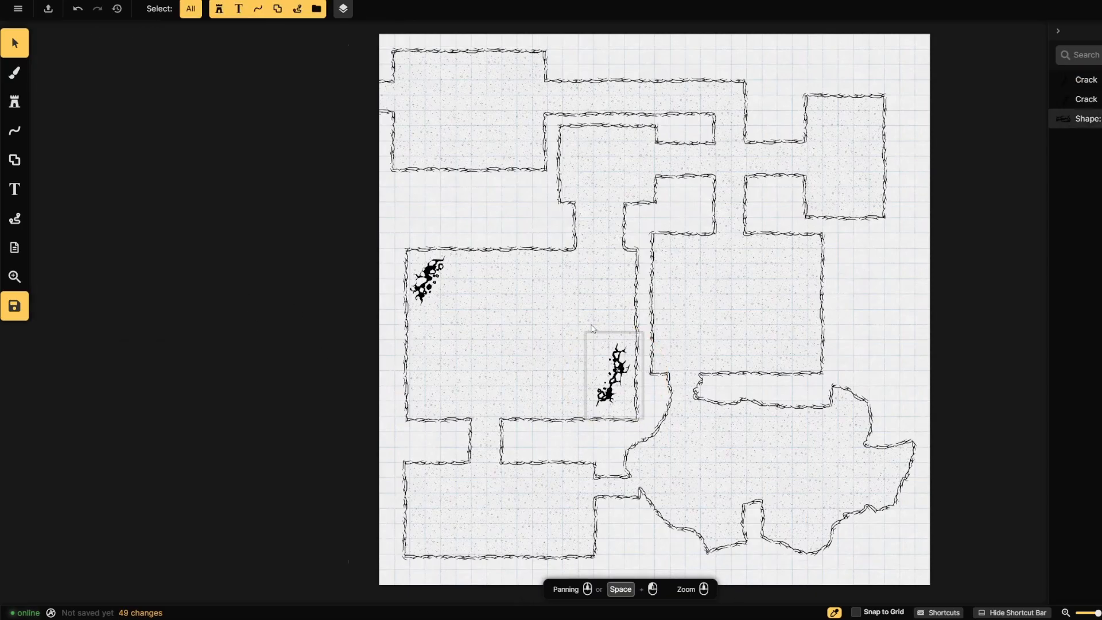
- Place a Natural Pit stamp at 200% scale in the upper part of the big western room and select it
left_click(14, 102)
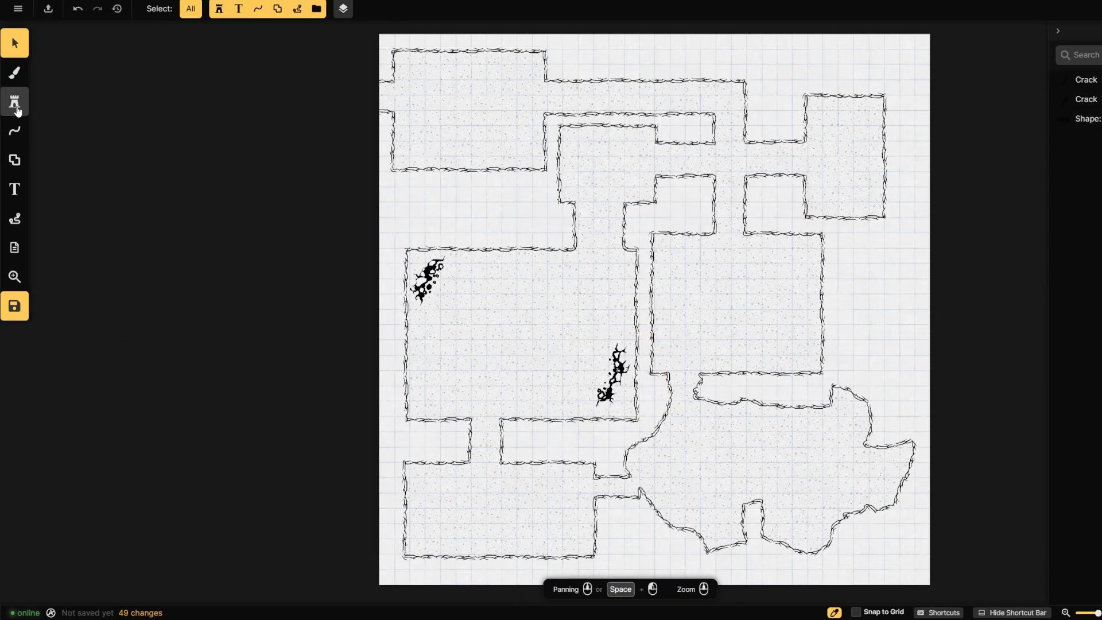
left_click(80, 131)
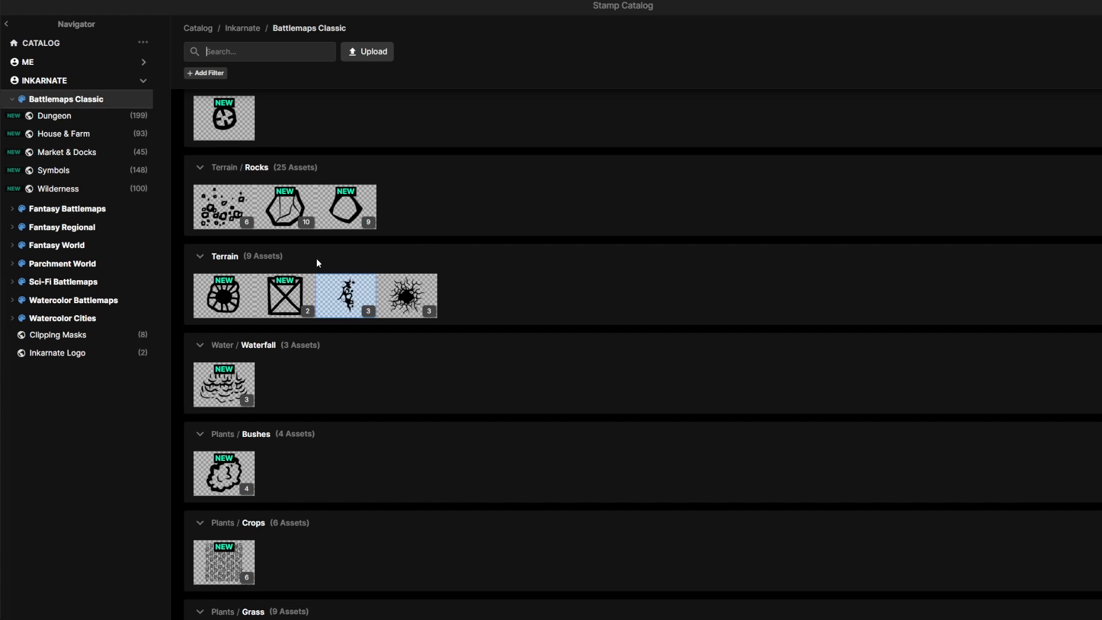
left_click(226, 301)
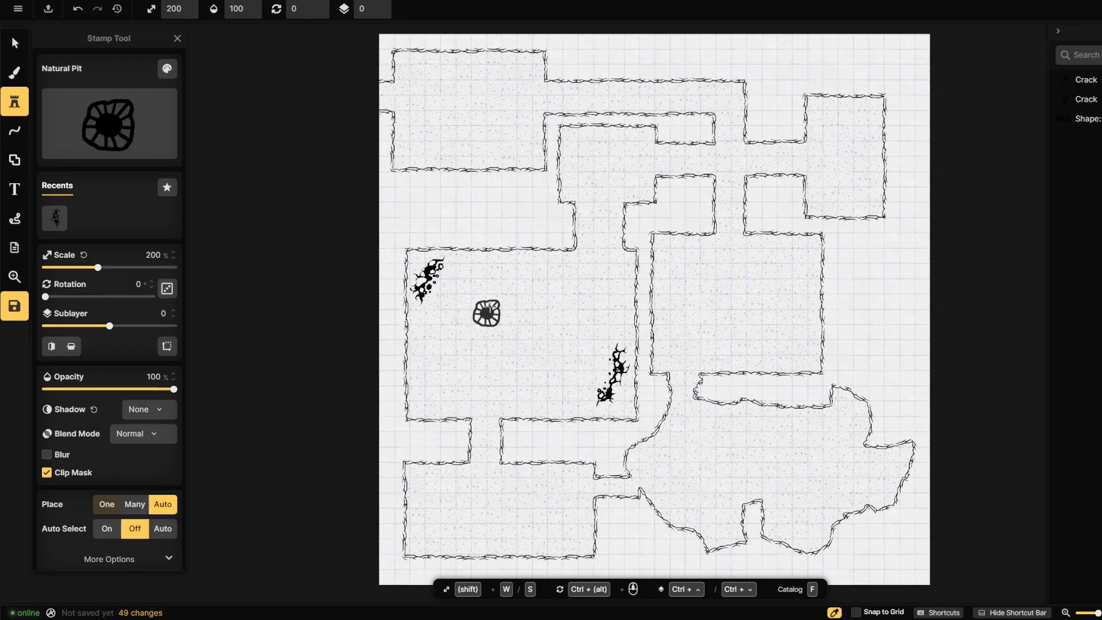
left_click(498, 291)
left_click(22, 52)
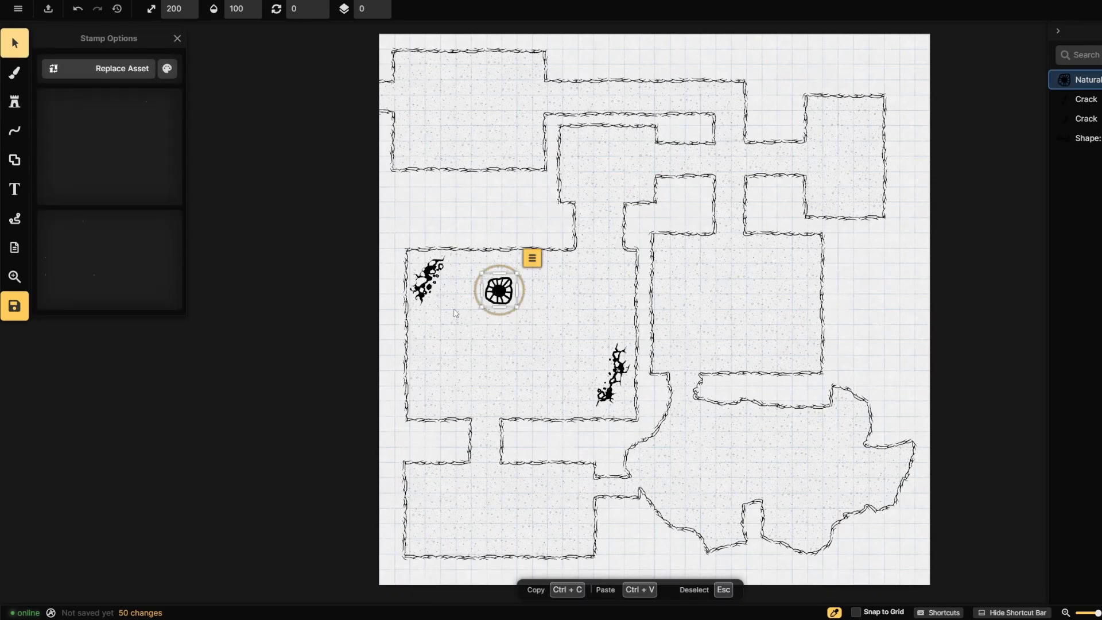
- Enlarge the Natural Pit to 500% scale and move it to the middle of the big western room
left_click_drag(516, 309, 574, 404)
left_click_drag(545, 336, 511, 338)
left_click(526, 335)
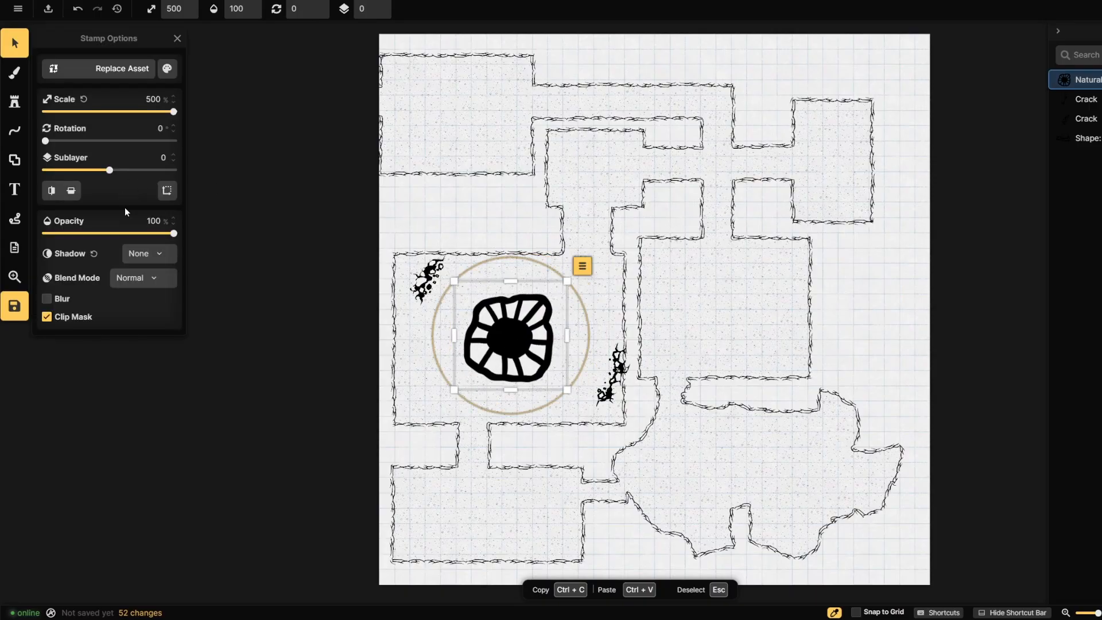
- Try a reduced opacity on the Natural Pit and restore it to 100%
left_click_drag(175, 240, 113, 241)
left_click(278, 251)
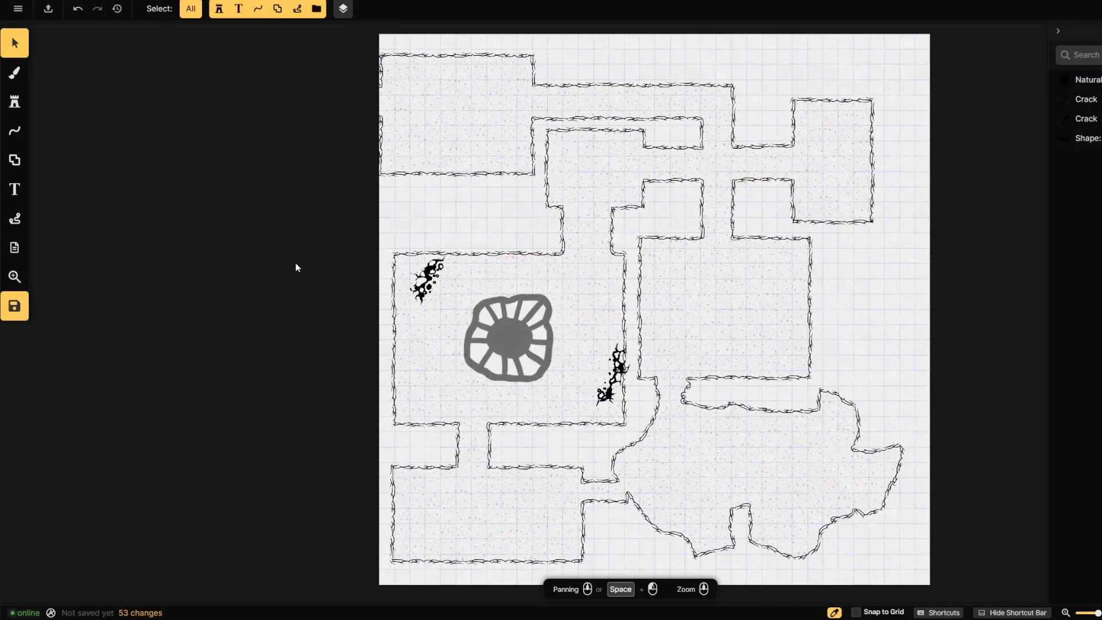
left_click(514, 325)
left_click_drag(118, 238, 253, 276)
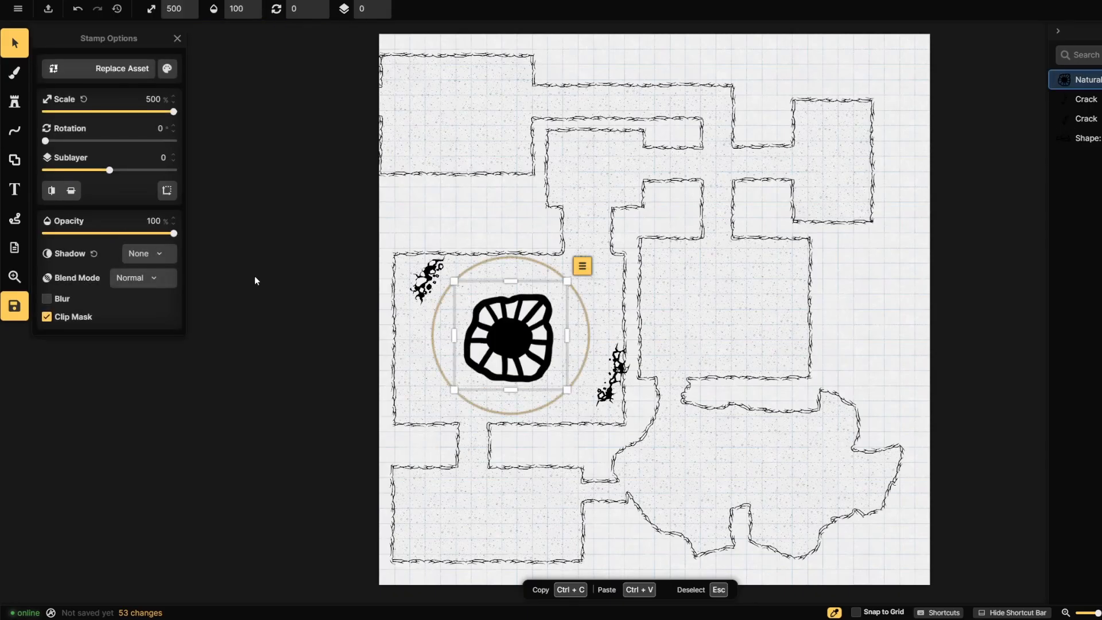
- Delete the Natural Pit stamp from the big western room
left_click(286, 311)
left_click(529, 351)
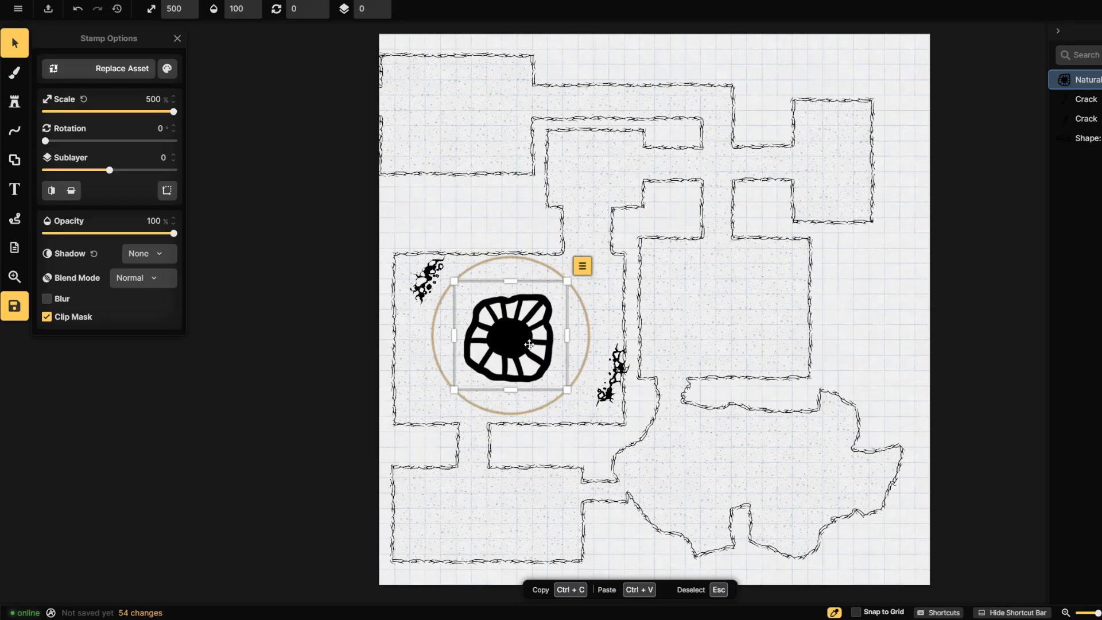
key("Delete")
- Move the southeastern crack slightly southwest, away from the big western room's east wall
left_click(610, 387)
left_click_drag(610, 387, 602, 393)
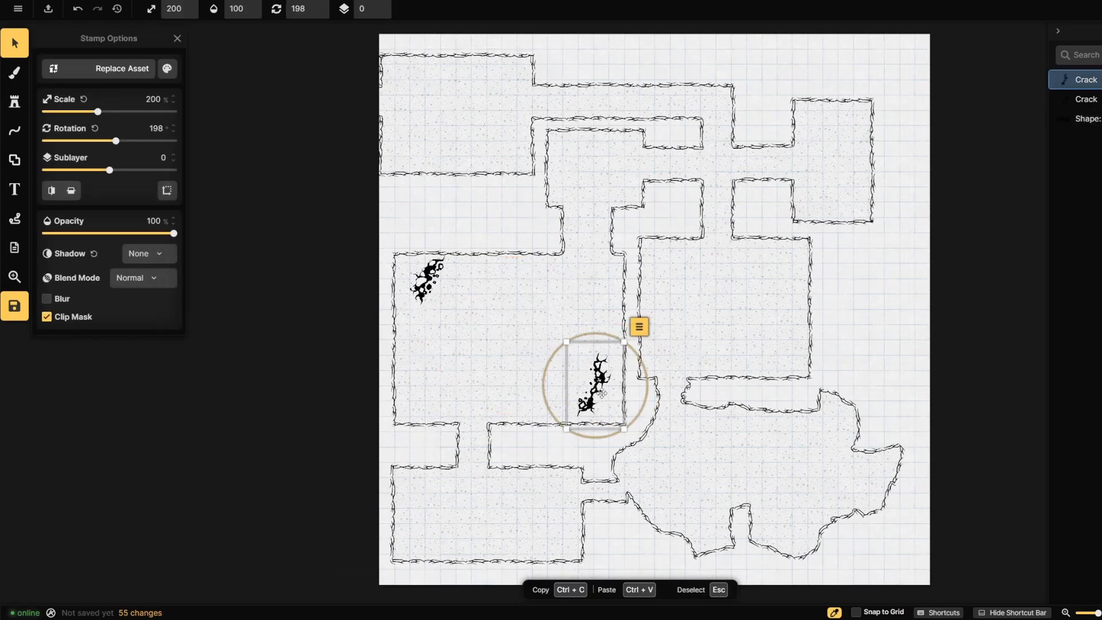
- Search the Battlemaps Classic stamp catalog for "dungeon"
left_click(14, 103)
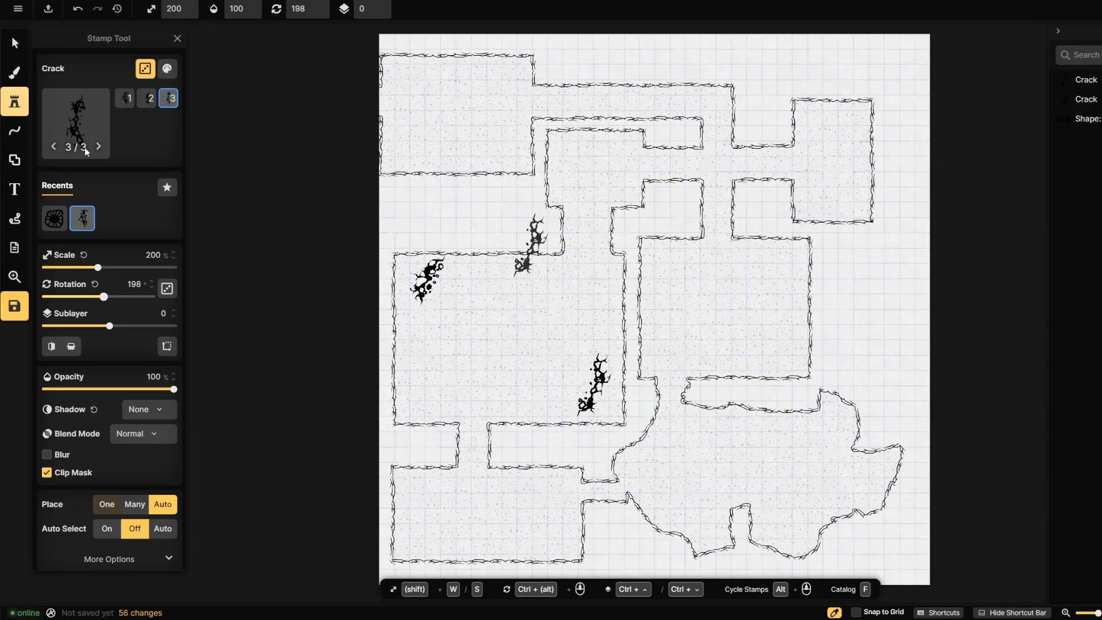
key("f")
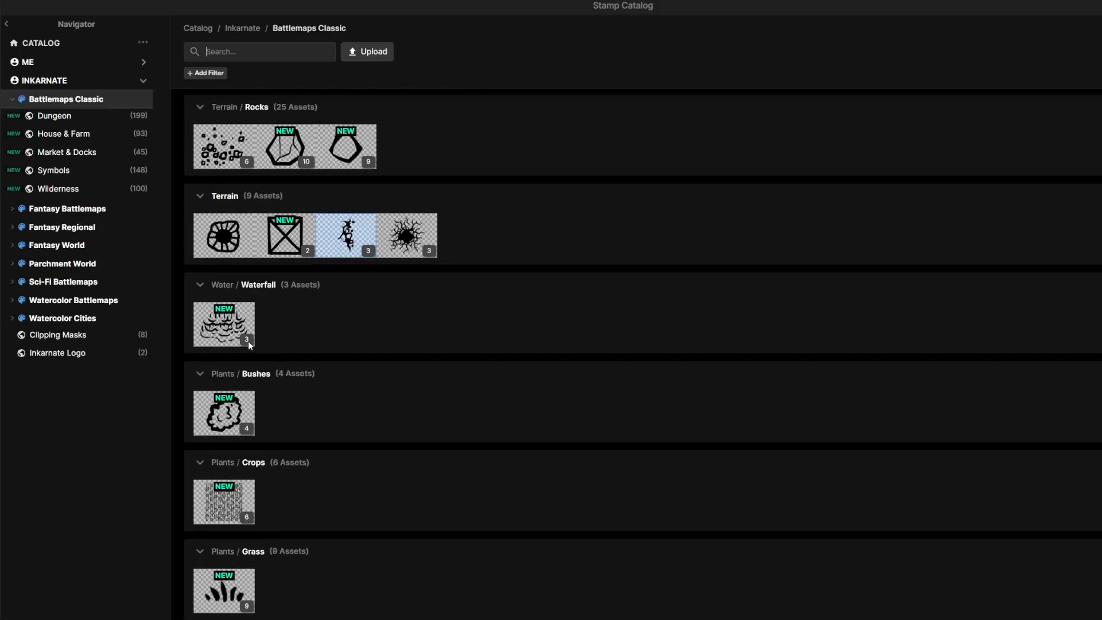
scroll(245, 344, "down", 1)
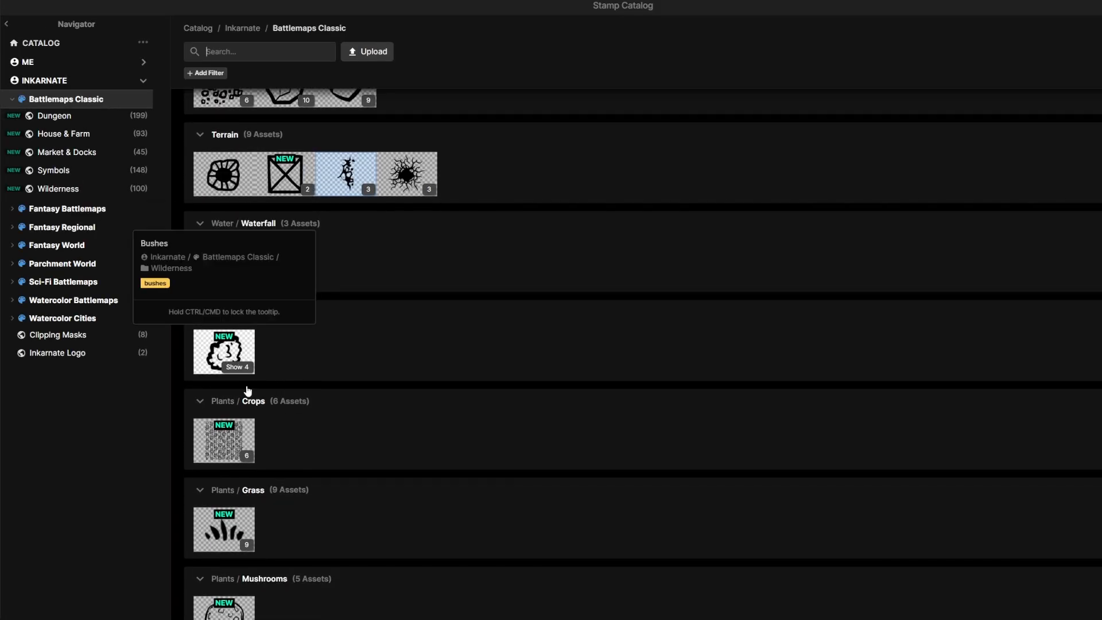
scroll(242, 396, "down", 1)
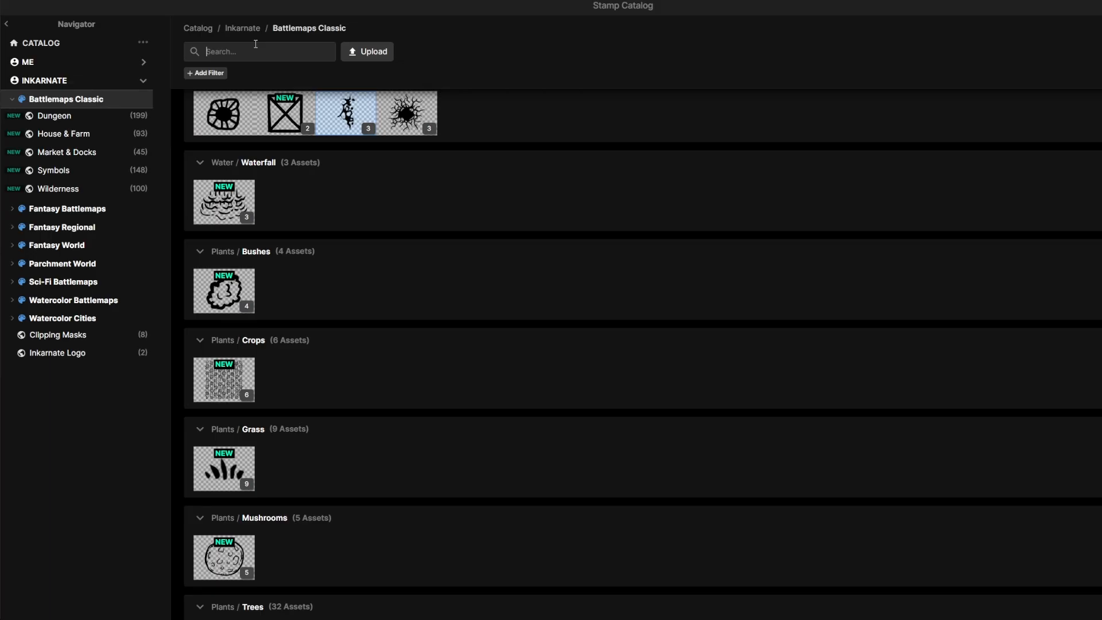
type("dungeon")
key("Return")
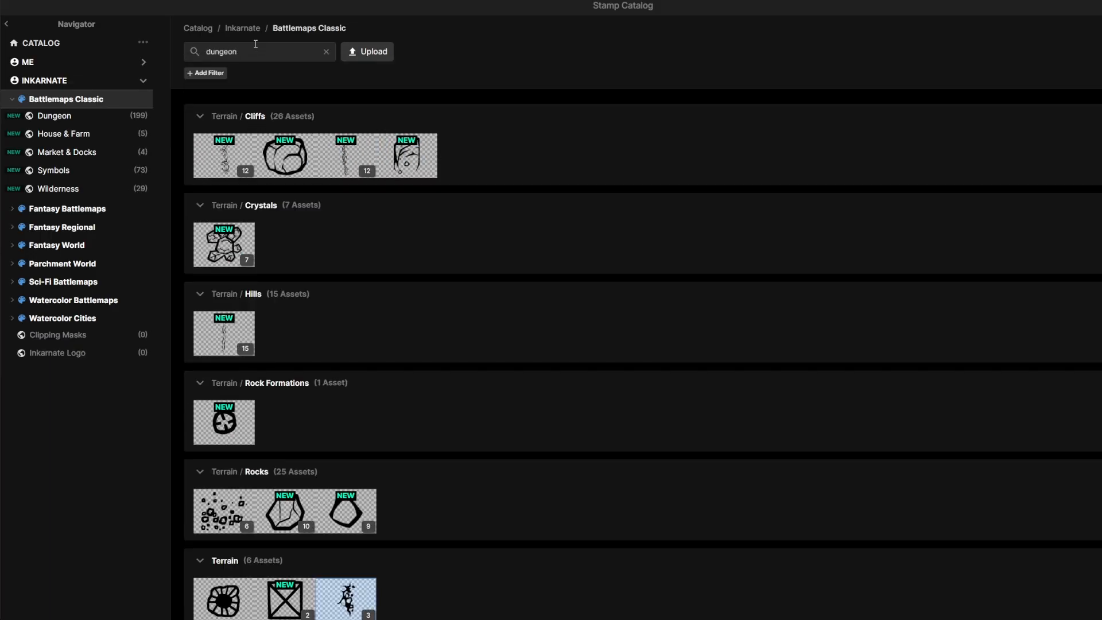
- Choose the Stalagmite stamp from the Rock Formations and place one at 200% scale in the western half of the big western room
mouse_move(301, 168)
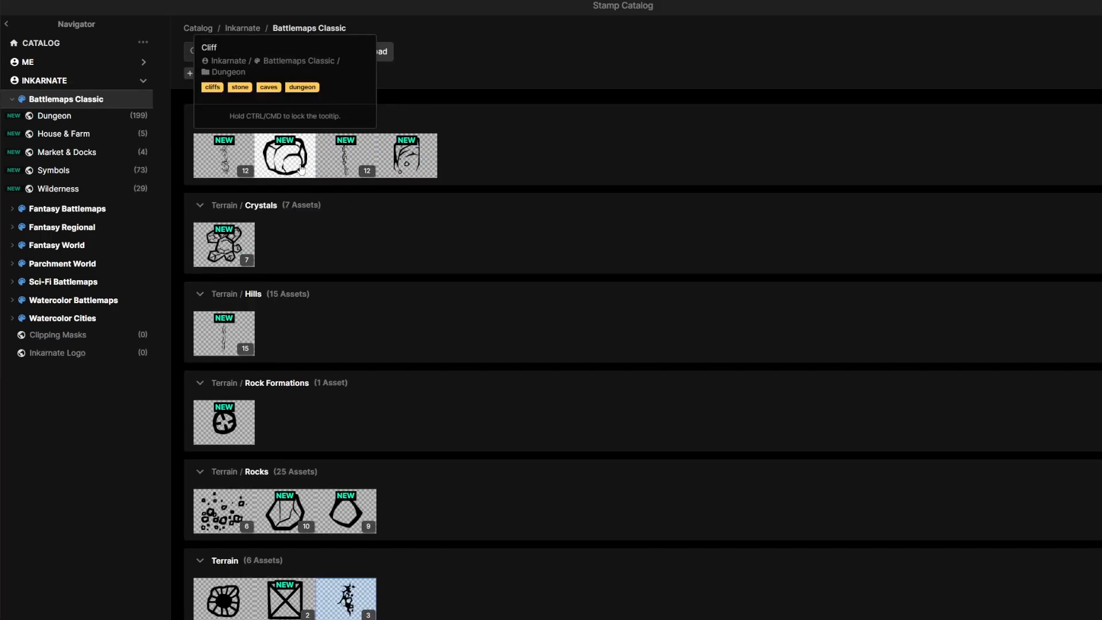
mouse_move(406, 161)
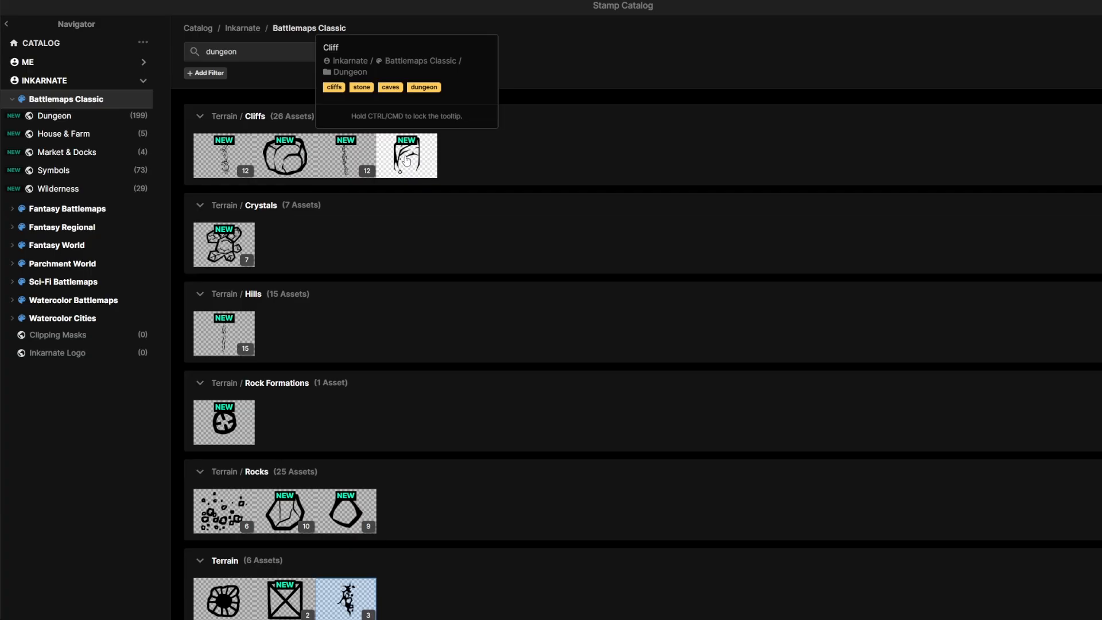
mouse_move(226, 270)
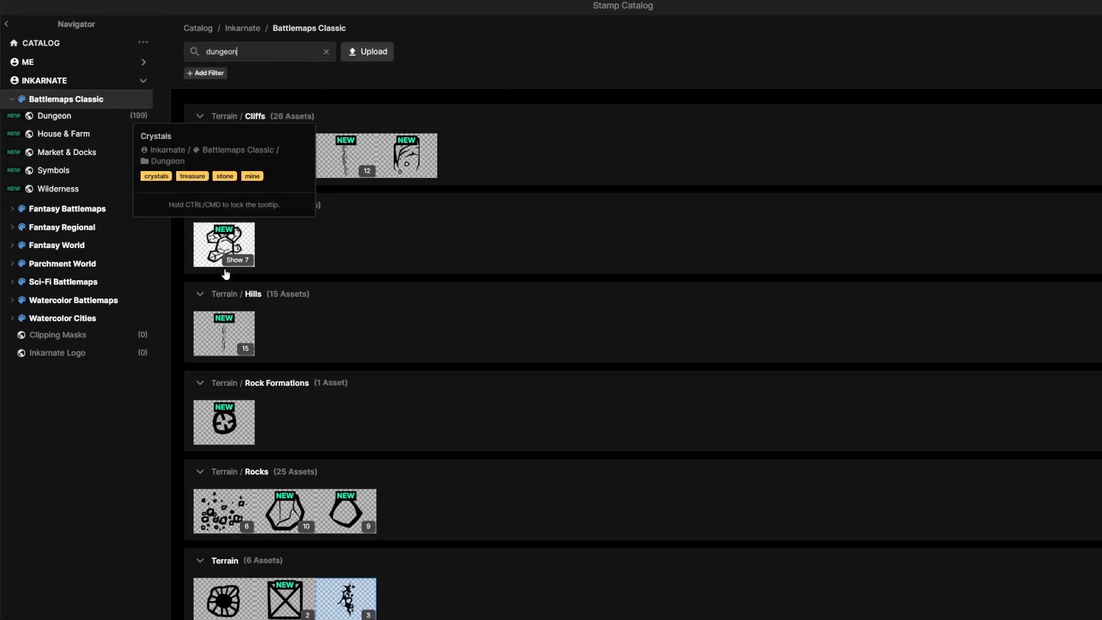
mouse_move(236, 341)
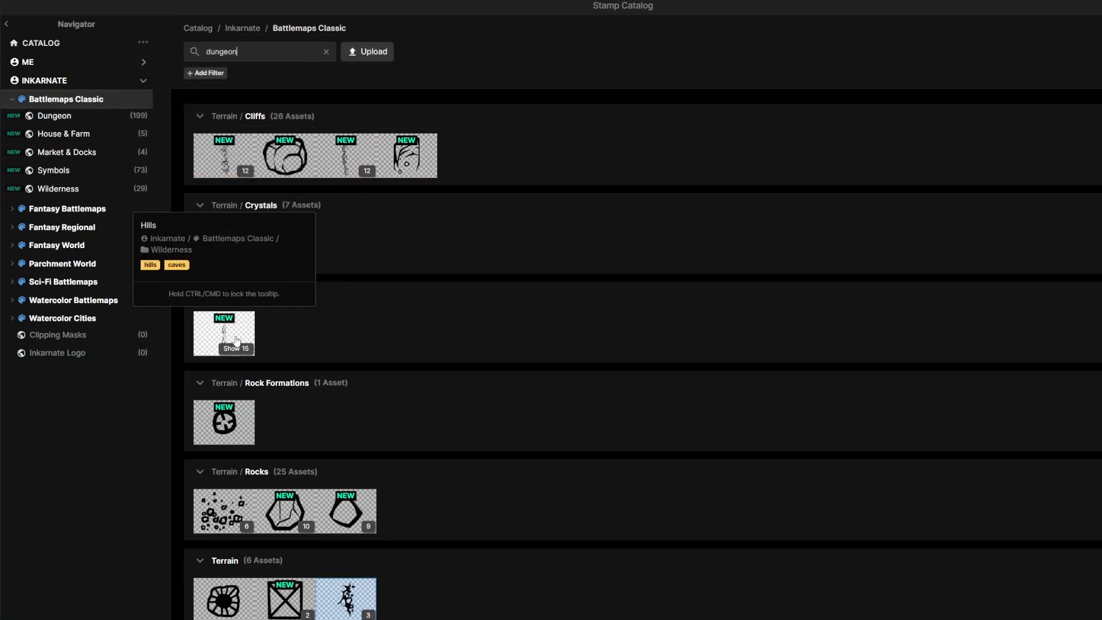
mouse_move(241, 422)
scroll(241, 422, "down", 1)
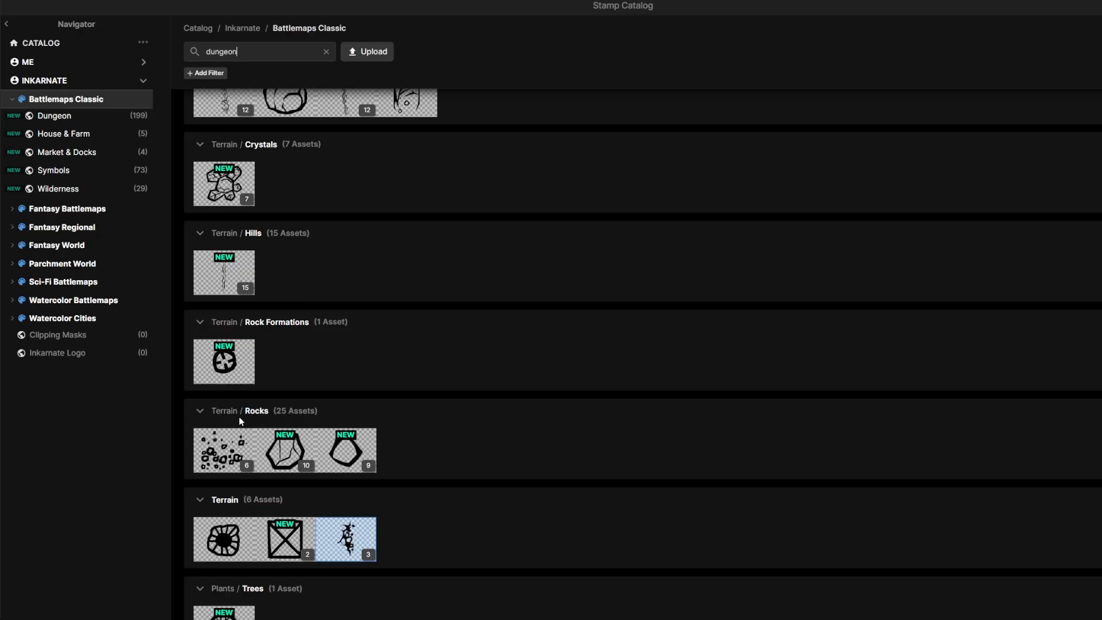
left_click(226, 376)
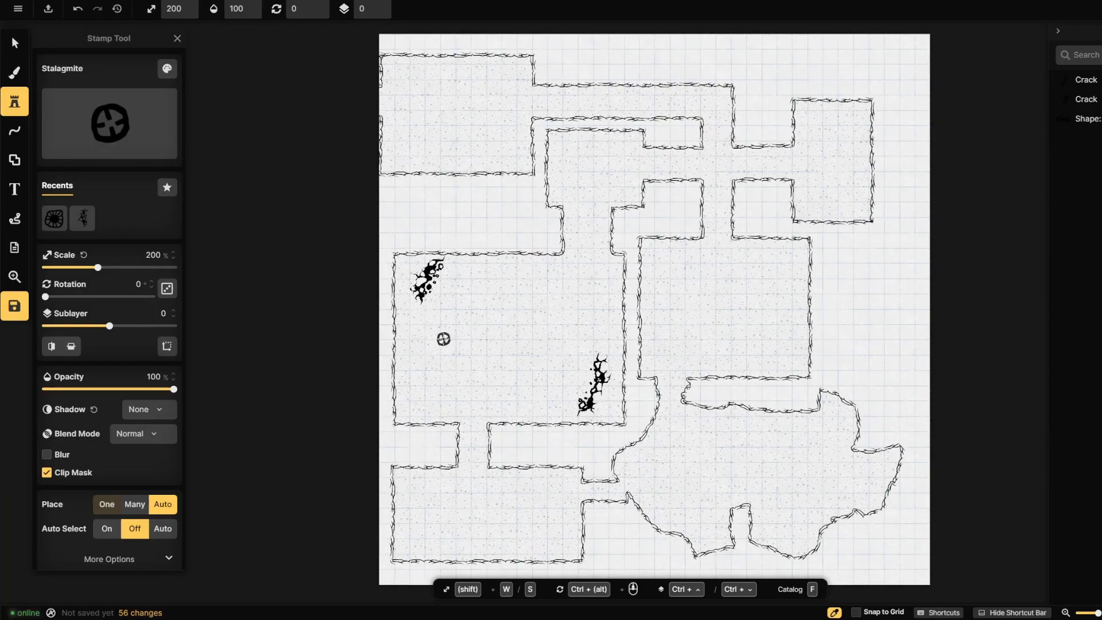
left_click(444, 339)
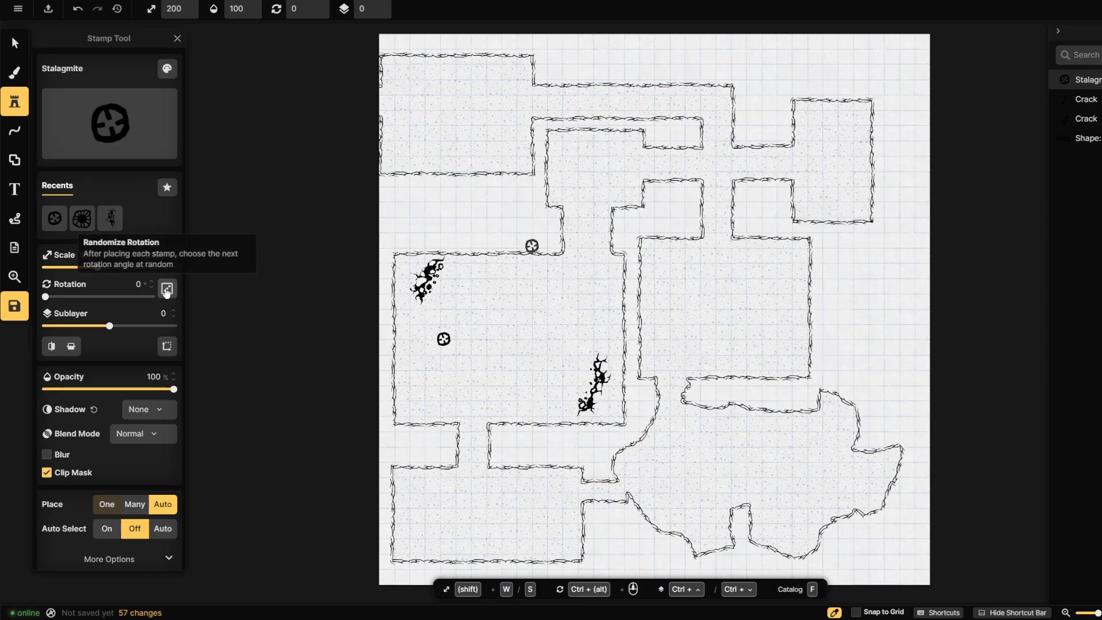
- Turn on randomized rotation and place a 500% stalagmite in the southern part of the big western room
left_click(166, 288)
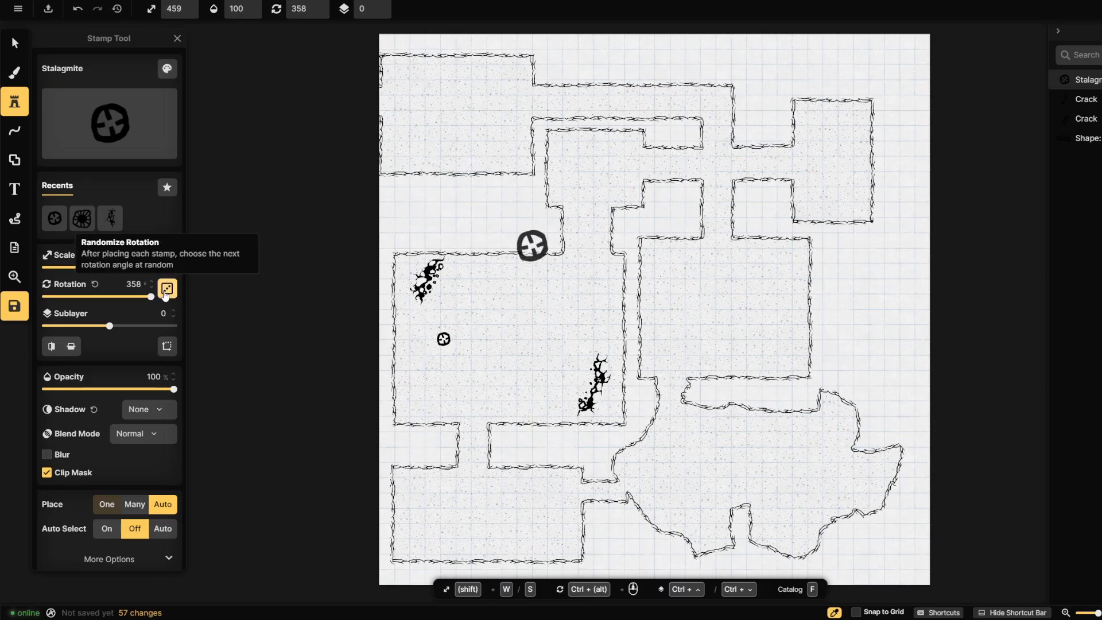
left_click(173, 268)
left_click(530, 377)
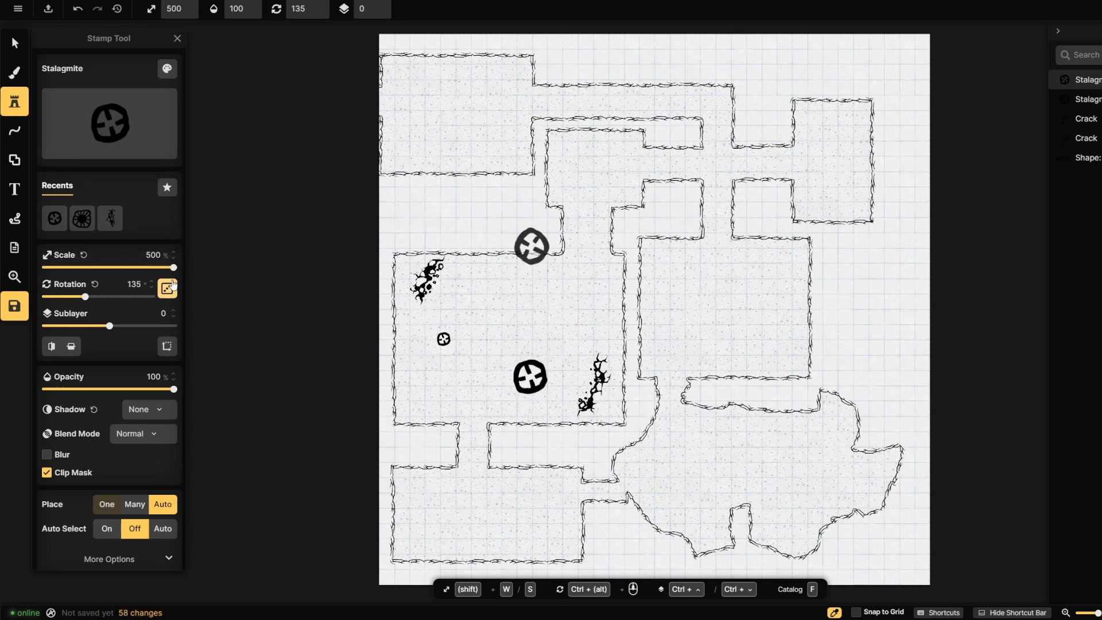
- Place two adjacent stalagmites at 338% scale in the northern part of the big western room
left_click(134, 268)
left_click(500, 282)
left_click(478, 298)
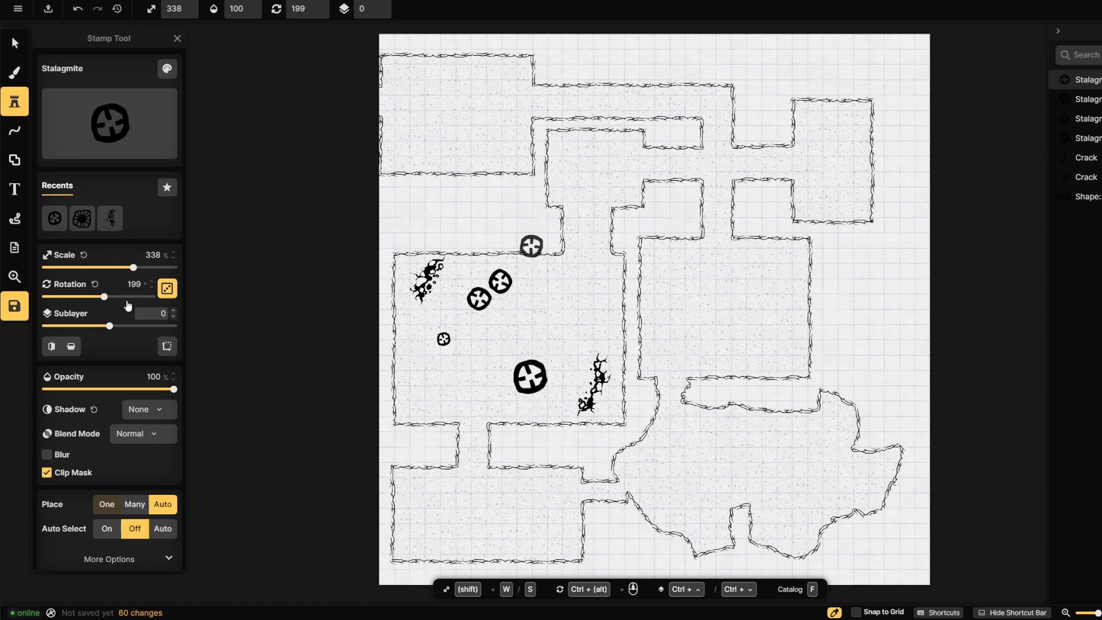
- Add a 189% stalagmite, a 307% one and another 189% one around the northern pair to form a cluster
left_click(99, 268)
left_click(478, 282)
left_click(126, 269)
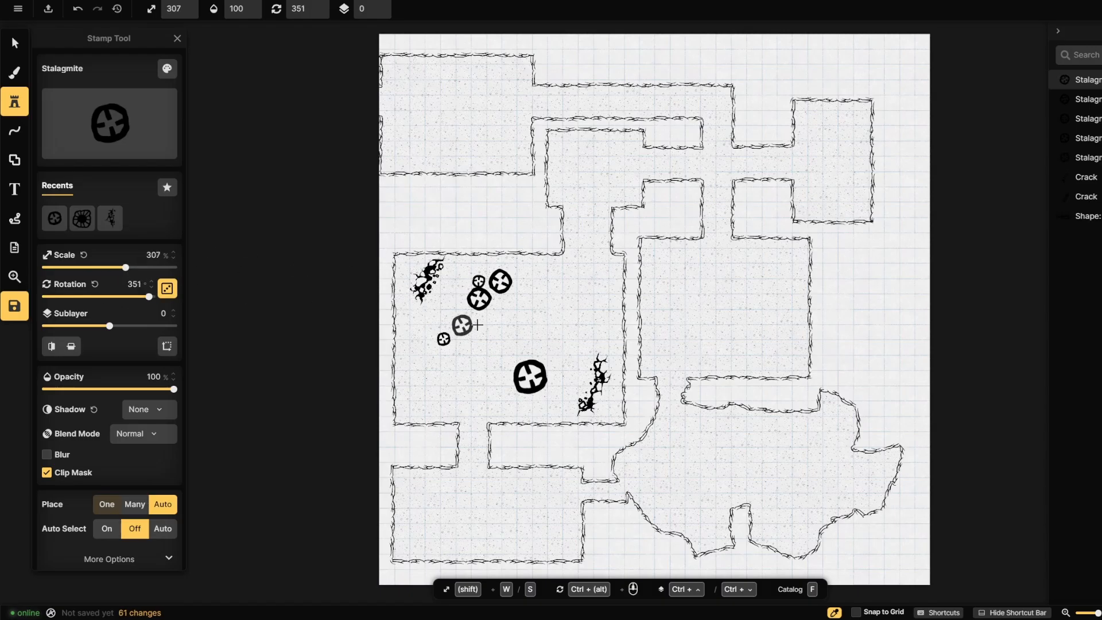
left_click(499, 310)
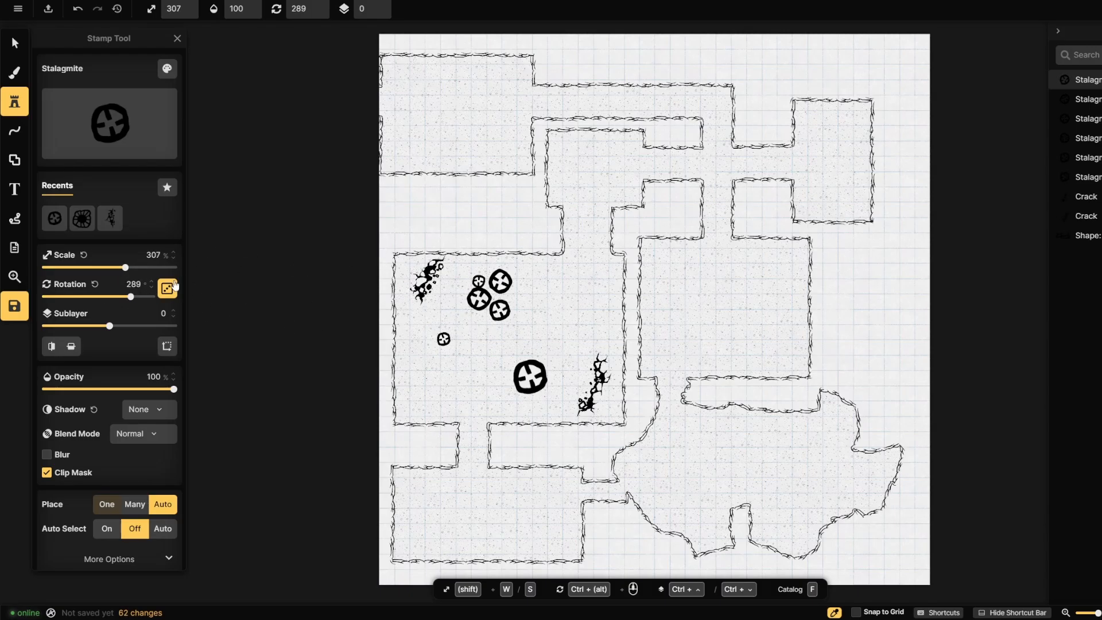
left_click(95, 268)
- Delete the 338% stalagmite on the southwest side of the northern cluster
left_click(15, 44)
left_click(477, 299)
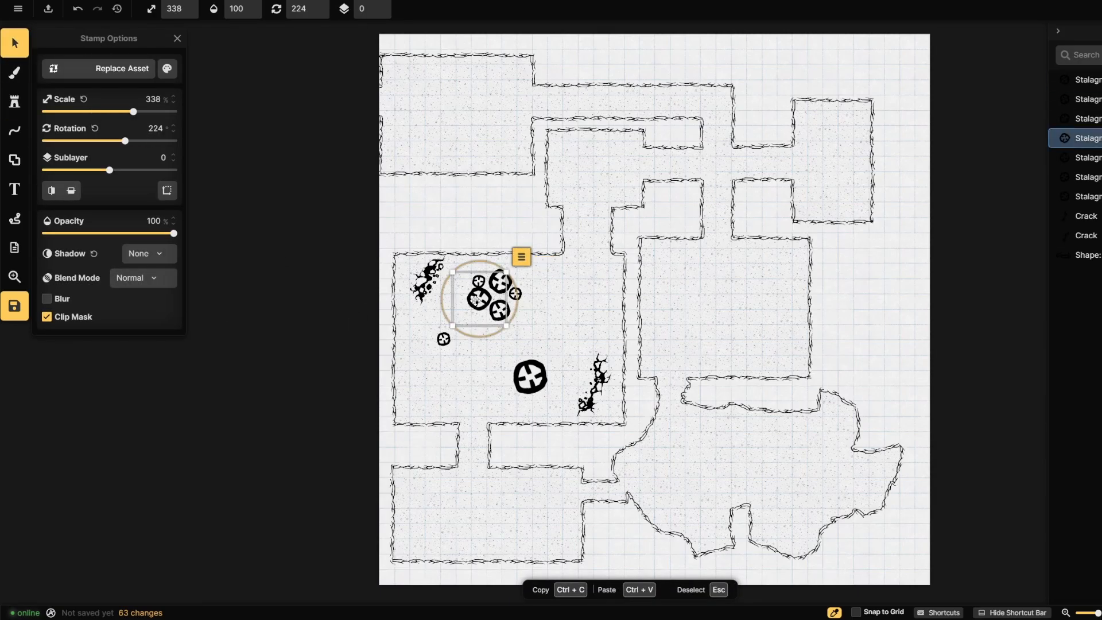
key("Delete")
- Move the 307% stalagmite and the two small ones closer together to tighten the northern cluster
left_click(500, 311)
left_click_drag(500, 311, 489, 304)
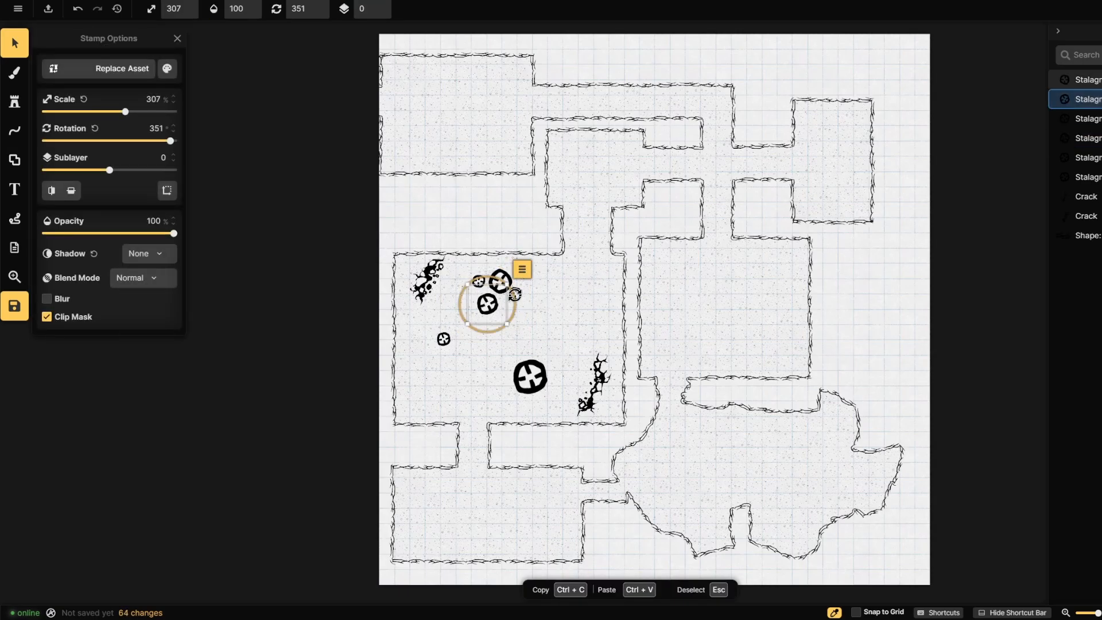
left_click(519, 296)
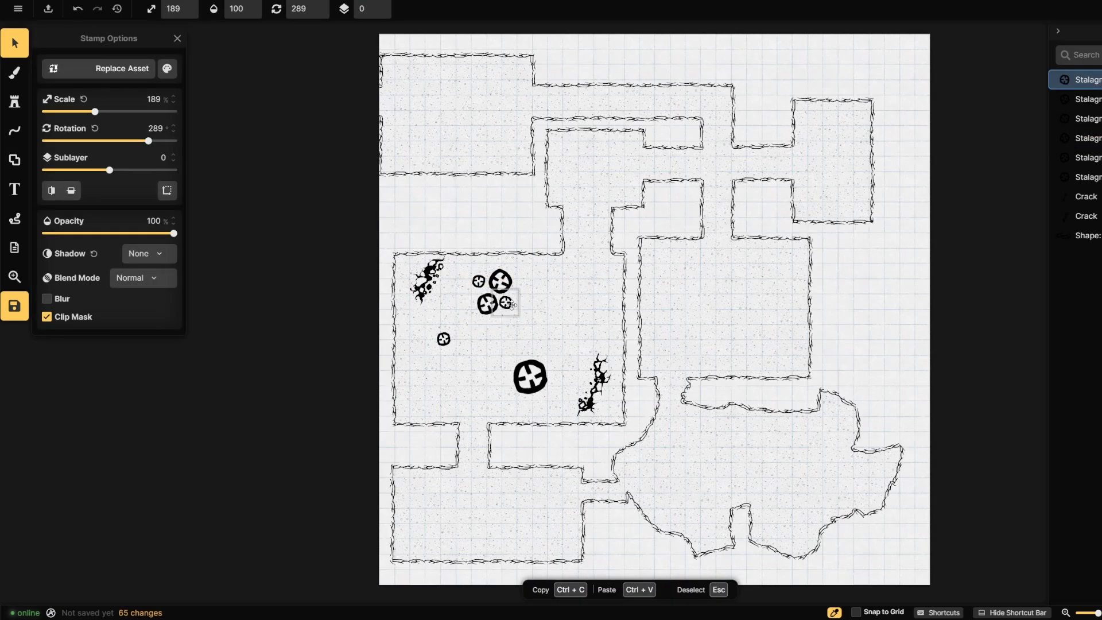
left_click(479, 281)
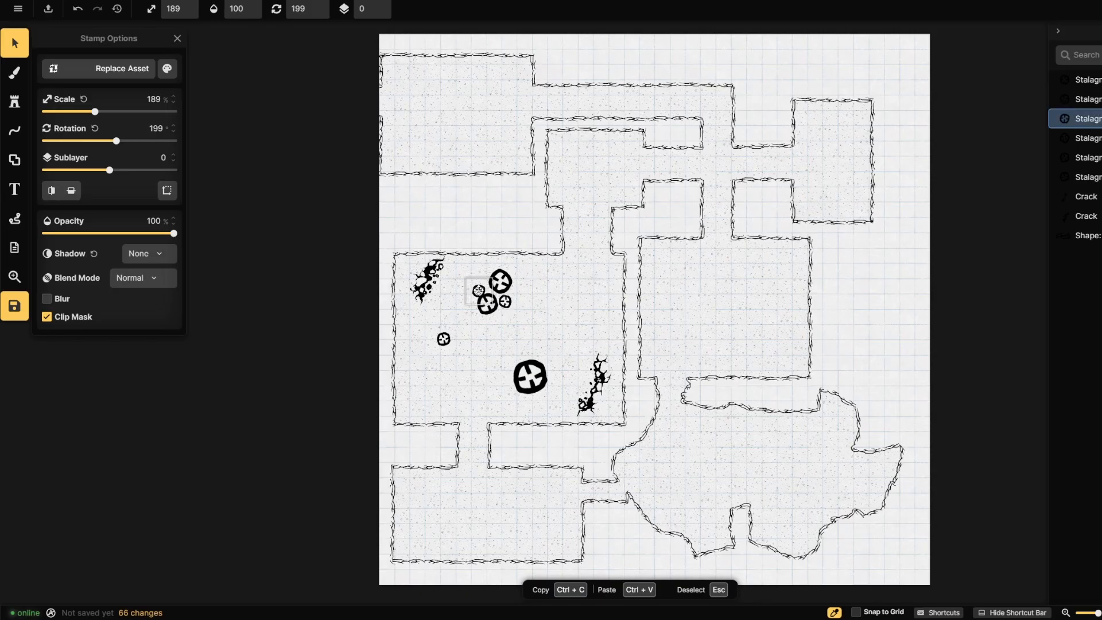
left_click(504, 302)
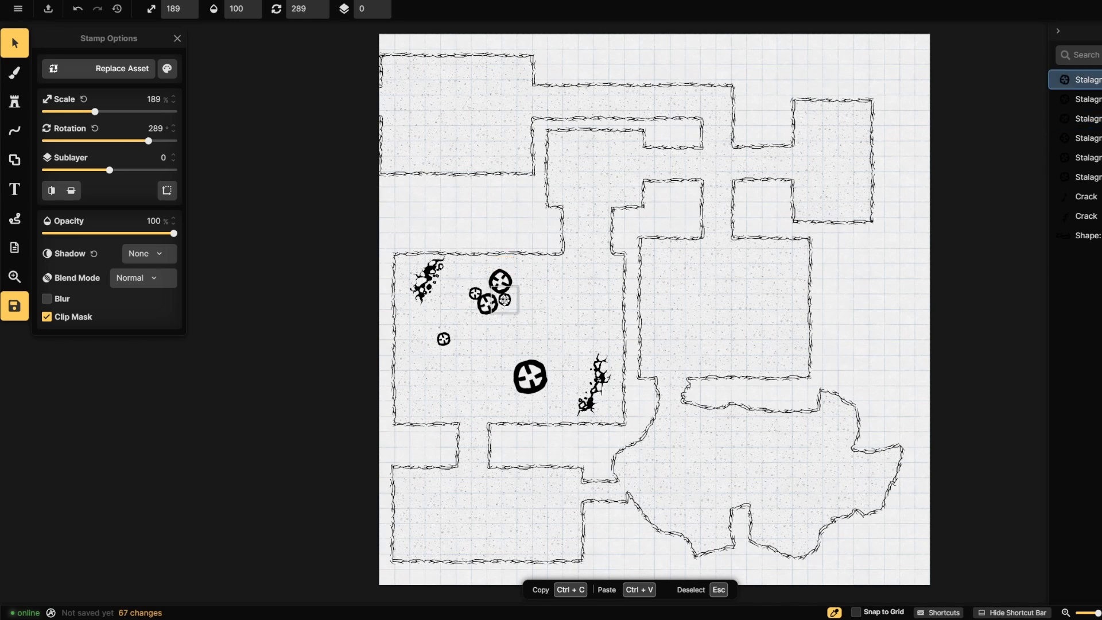
- Move the lone 200% stalagmite against the northwest edge of the large 500% stalagmite
left_click(444, 338)
left_click_drag(451, 339, 500, 358)
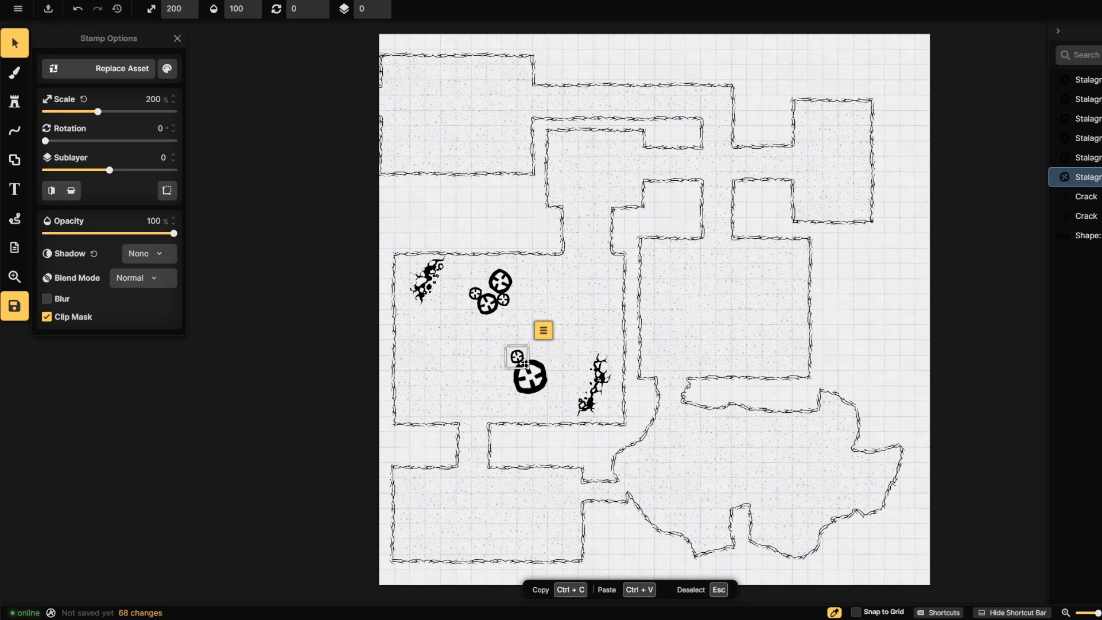
left_click(554, 317)
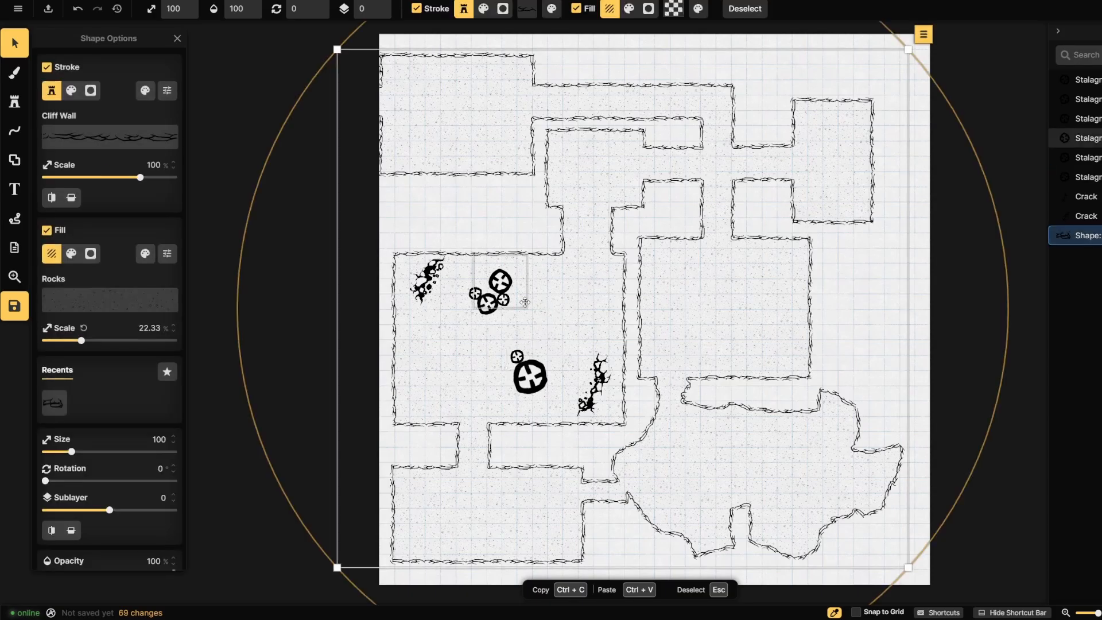
- Move the northwestern crack slightly west toward the big western room's wall and deselect it
left_click(434, 275)
left_click_drag(434, 275, 420, 275)
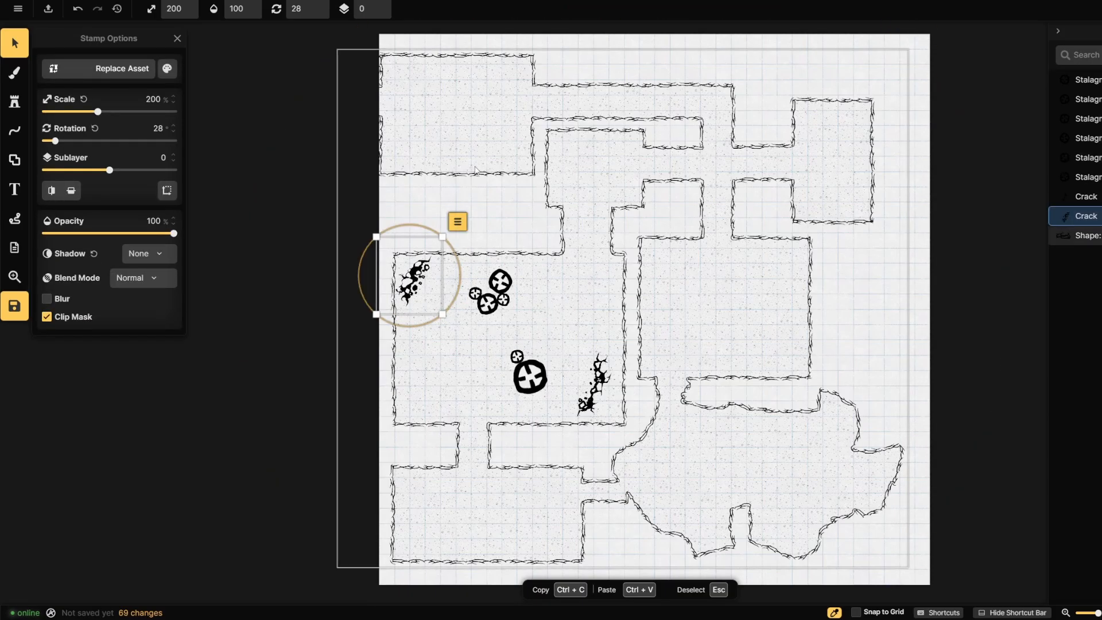
left_click(282, 164)
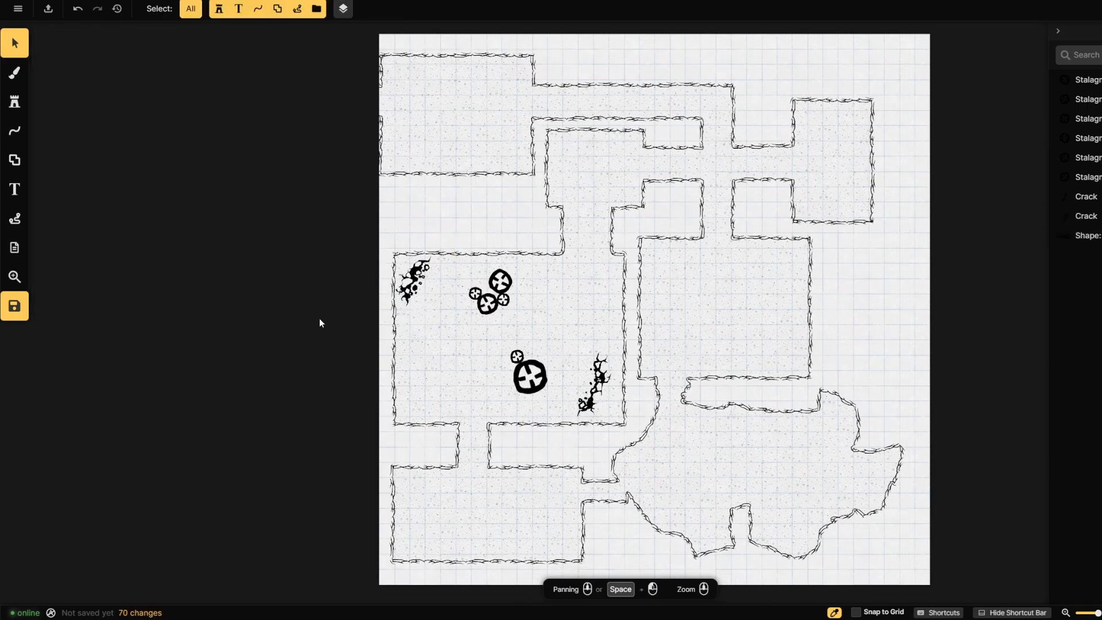
- Place the first Summoning Circle variant from the Effects stamps at 200% scale in the middle of the room east of the big western room
left_click(15, 102)
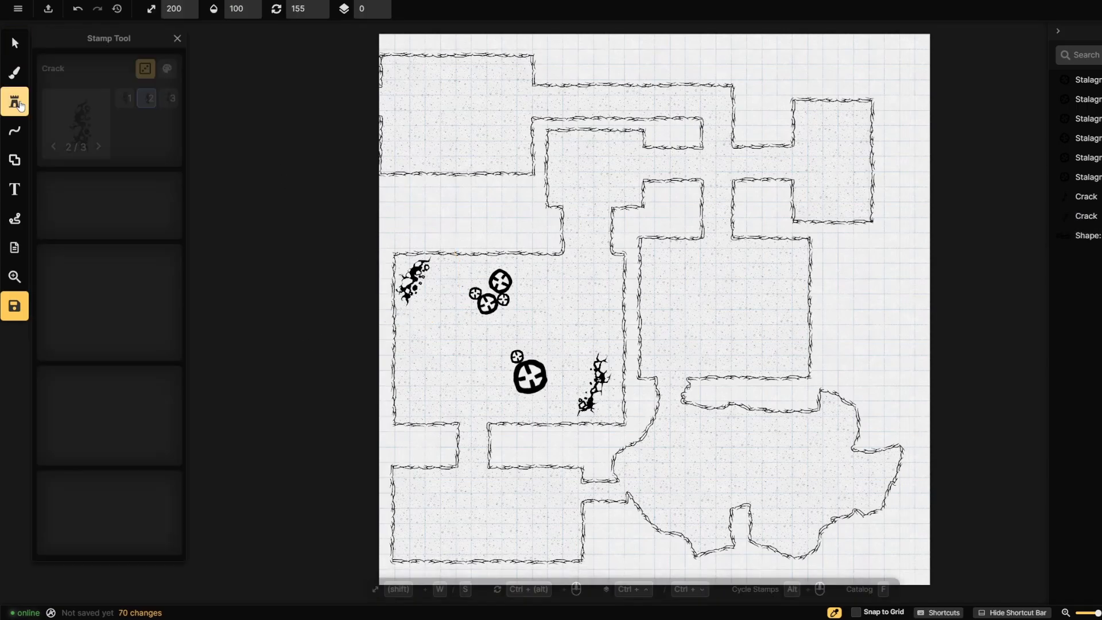
left_click(52, 118)
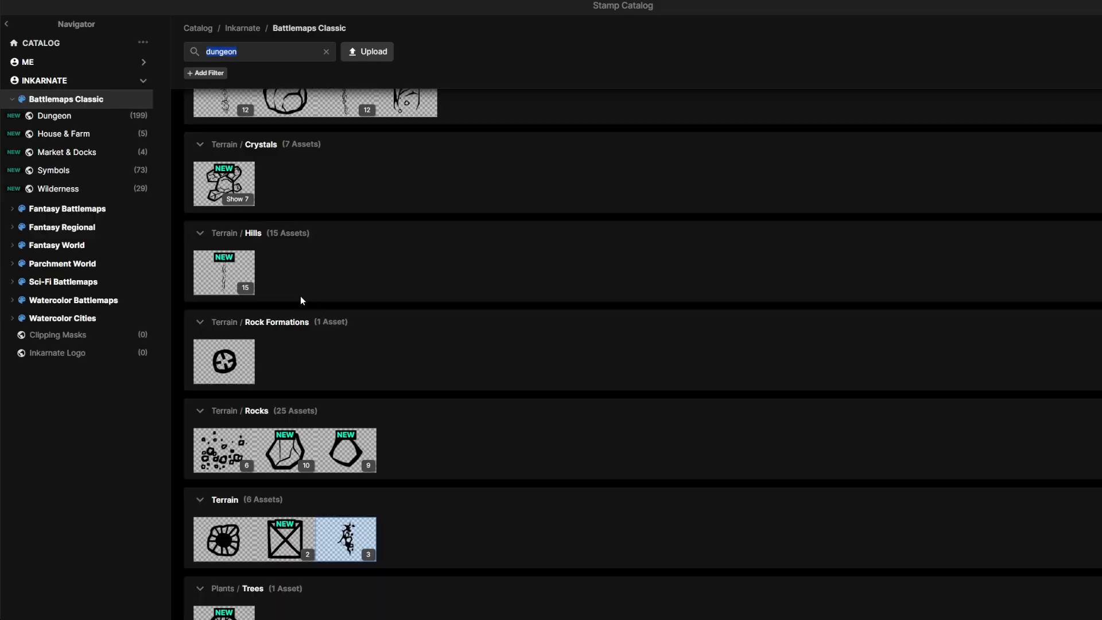
scroll(326, 371, "down", 8)
scroll(327, 375, "down", 1)
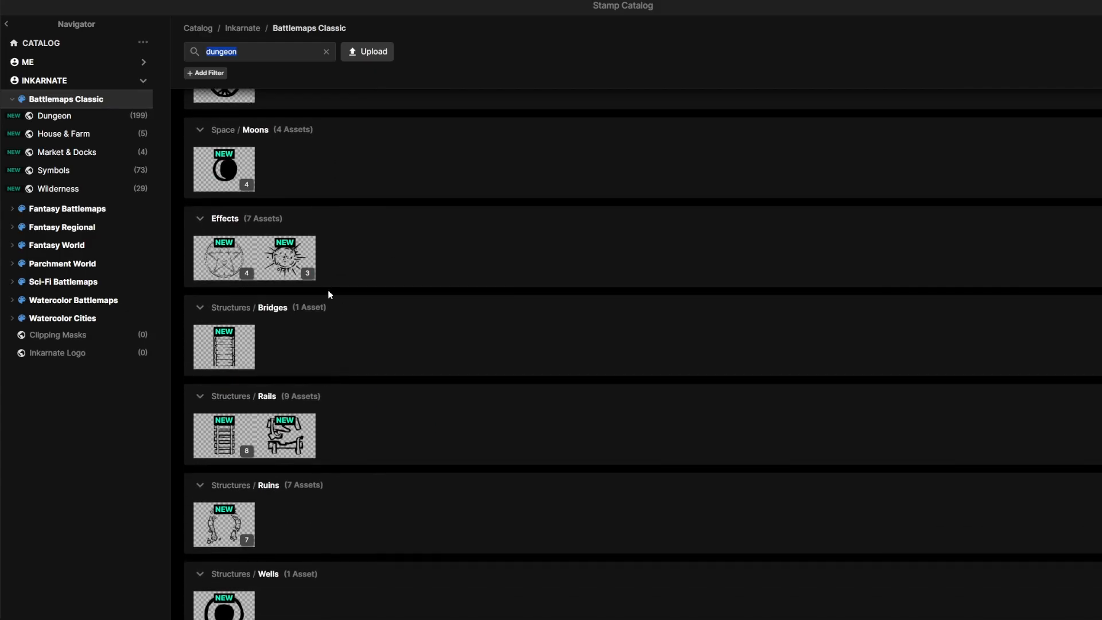
left_click(224, 259)
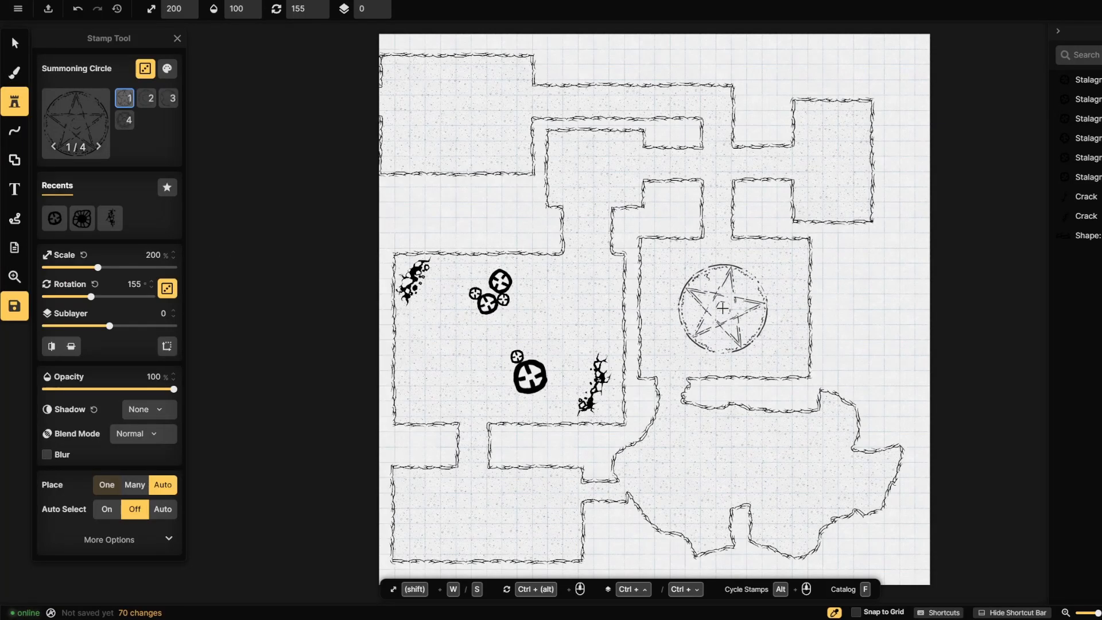
left_click(722, 308)
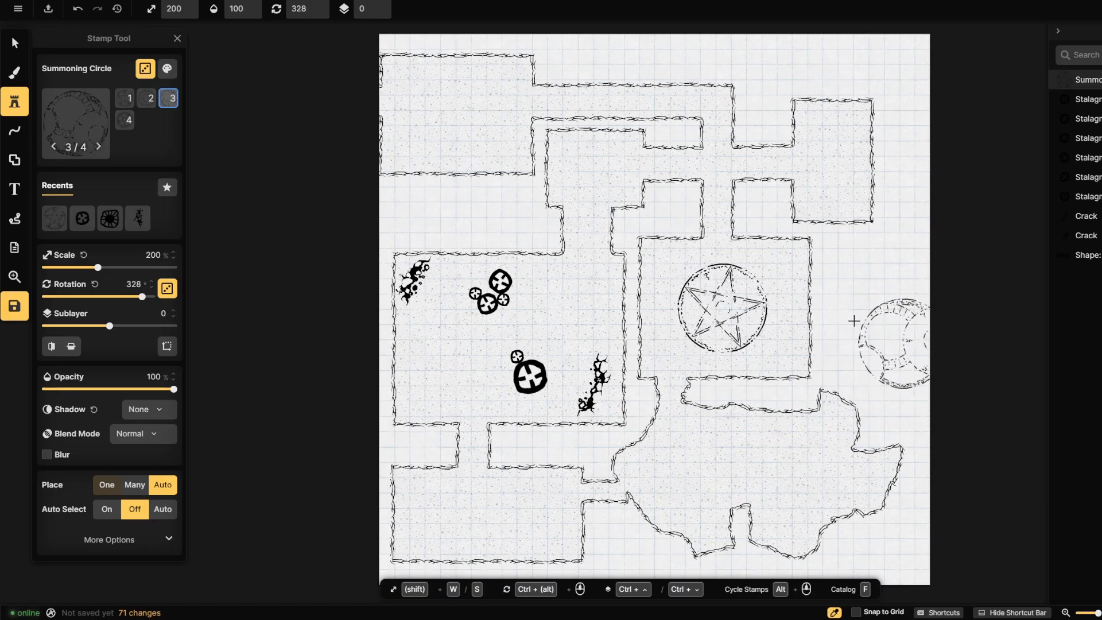
- Place a Rope Bridge stamp at 200% scale in the middle of the cave and select it
left_click(71, 111)
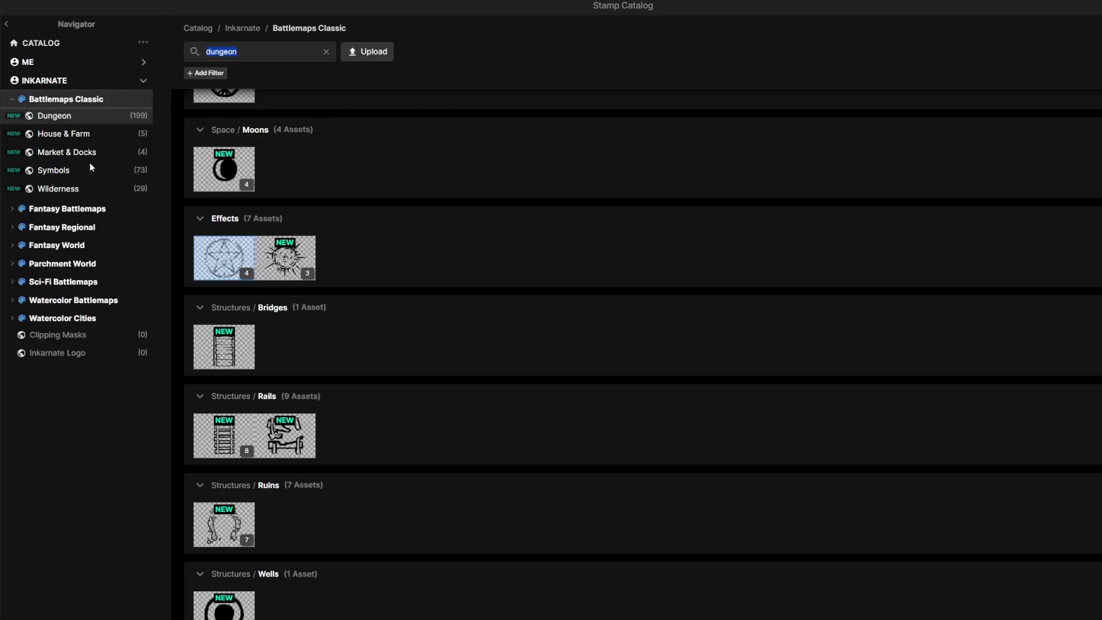
mouse_move(284, 264)
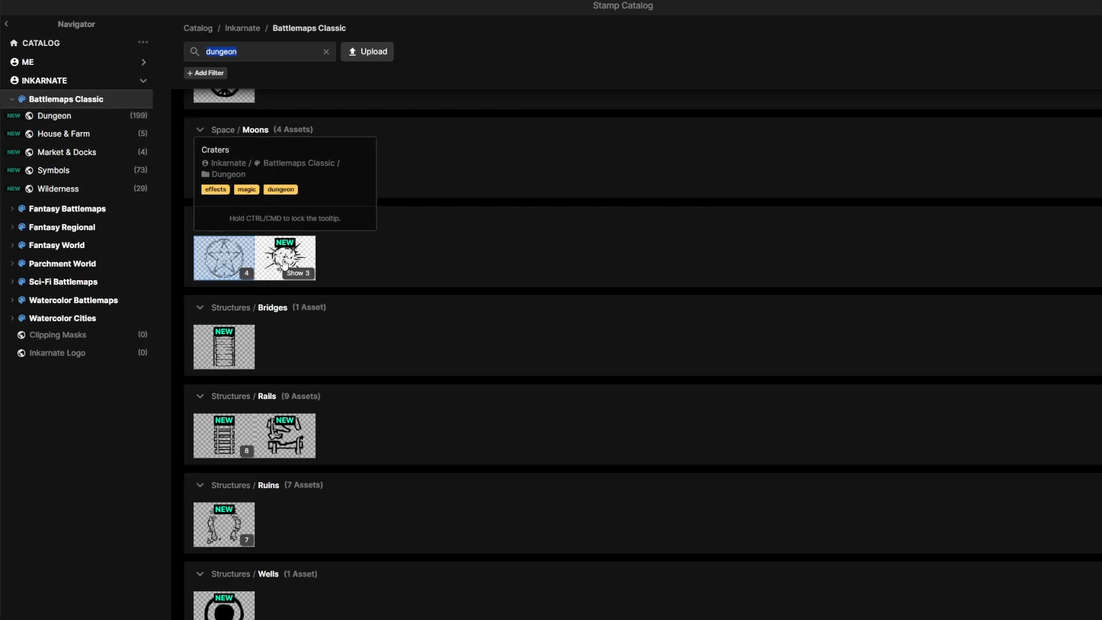
left_click(227, 346)
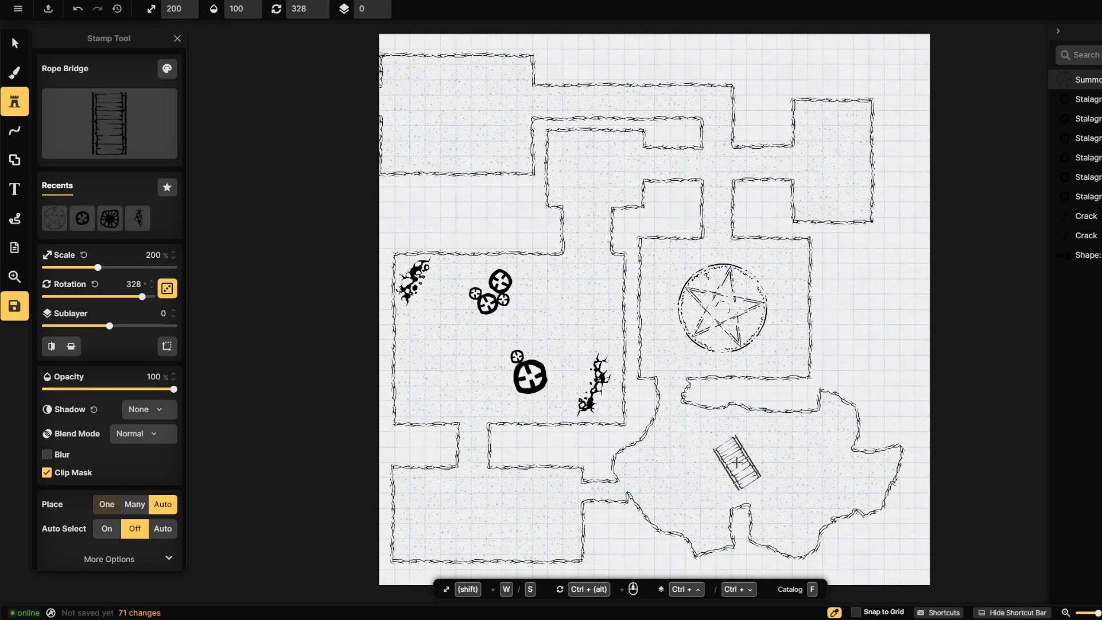
left_click(736, 463)
left_click(12, 51)
left_click(740, 458)
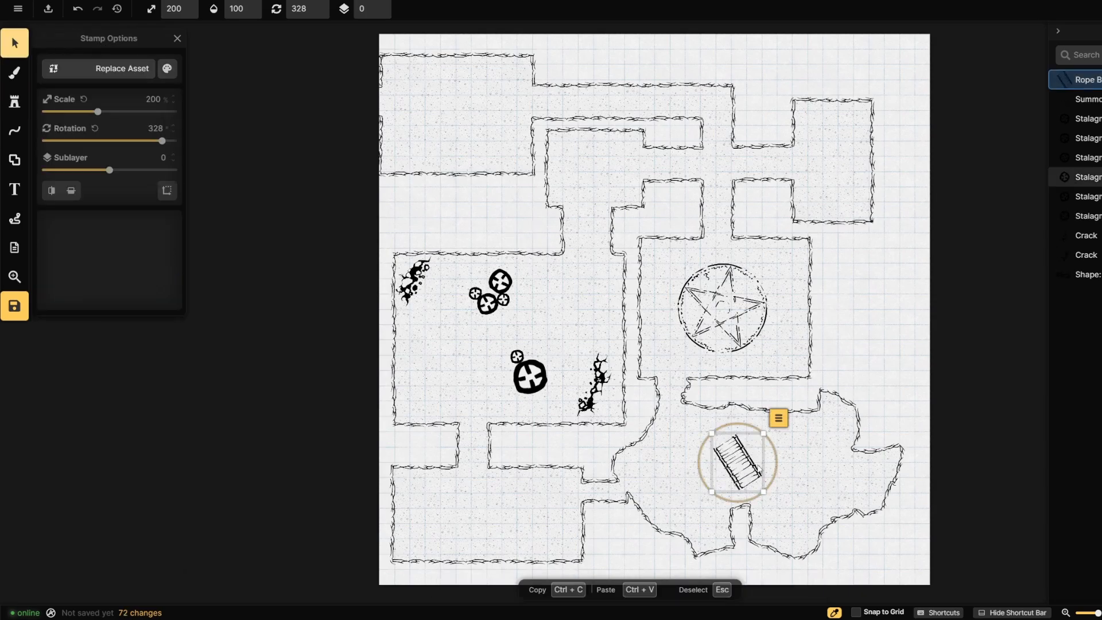
- Rotate the rope bridge in the cave to 271.5° so it runs east–west, and deselect it
left_click_drag(745, 426, 708, 436)
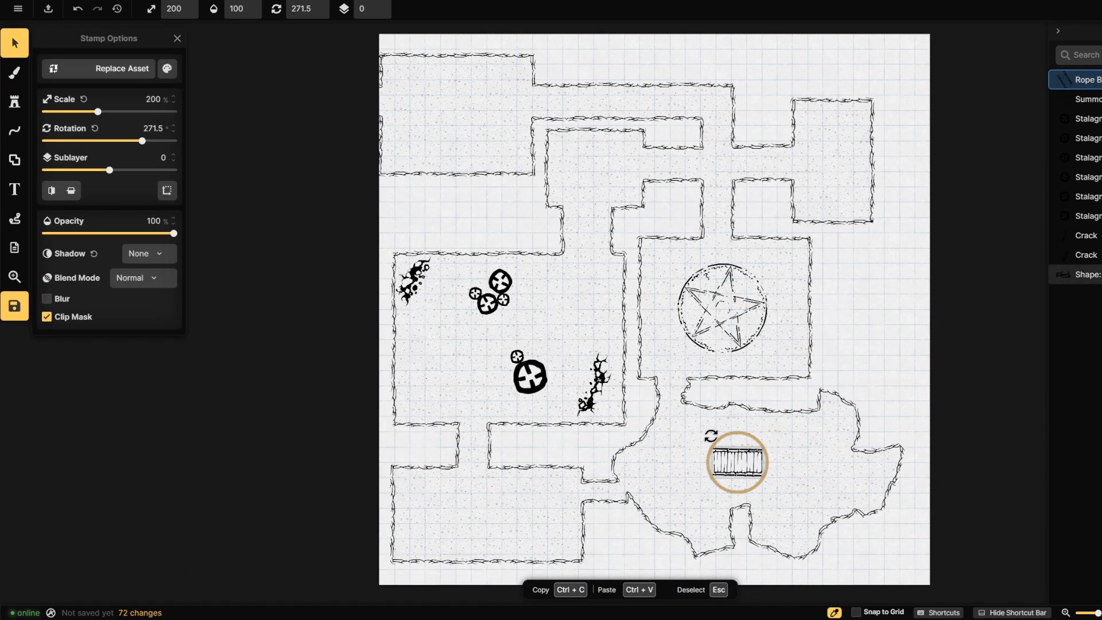
key("Escape")
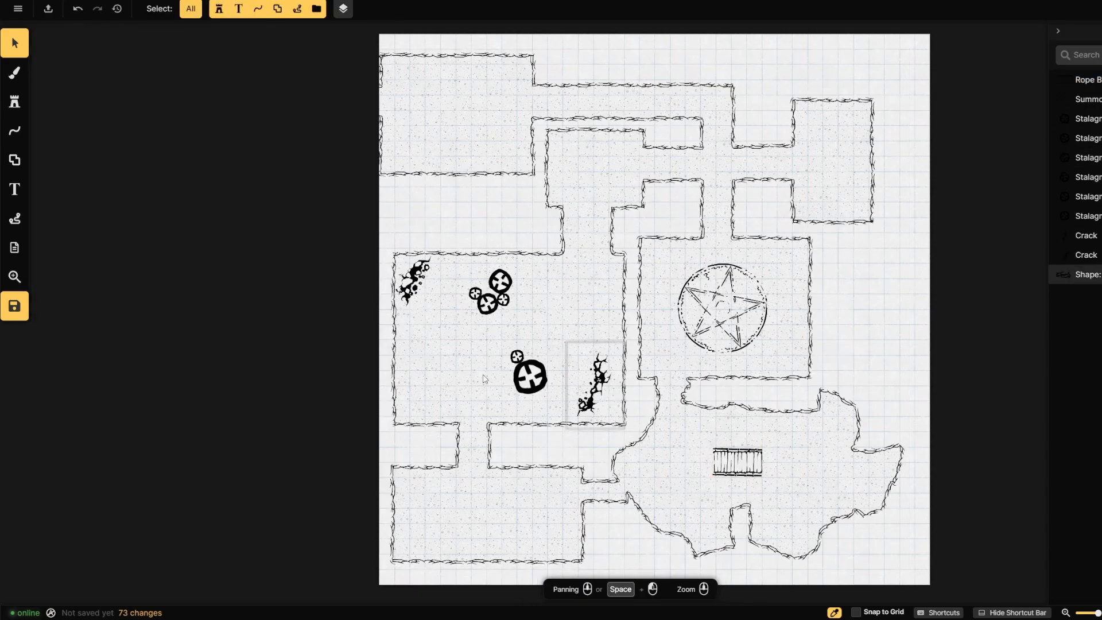
- Look through the dungeon stamps in the Battlemaps Classic catalog, from structural components to decor and effects
left_click(15, 101)
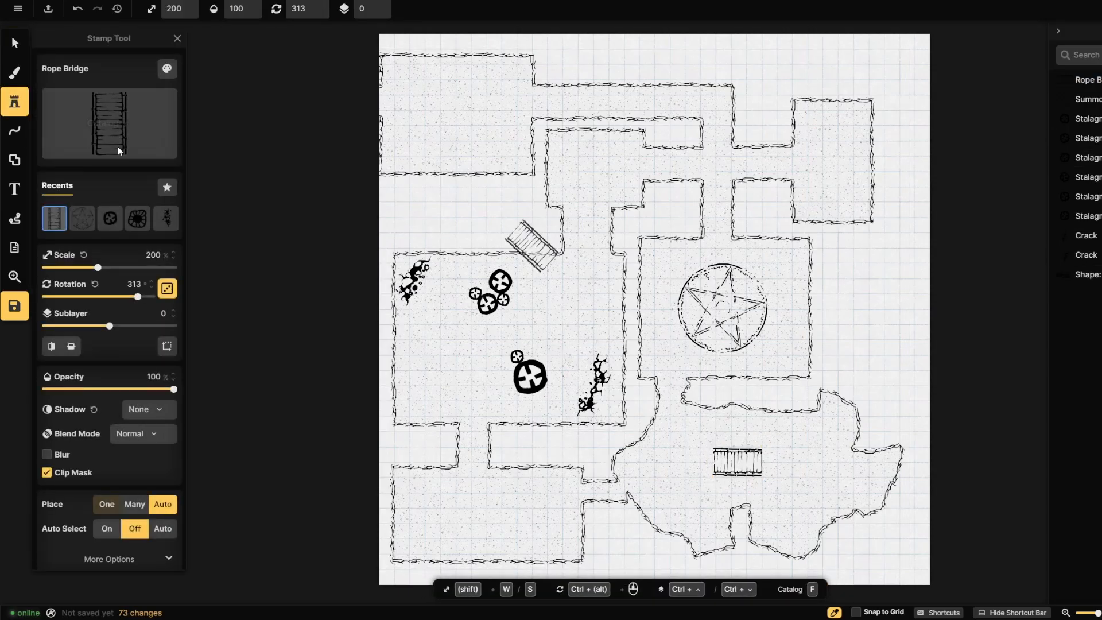
left_click(120, 150)
scroll(342, 371, "down", 3)
scroll(344, 373, "down", 8)
scroll(344, 373, "down", 2)
scroll(343, 373, "down", 8)
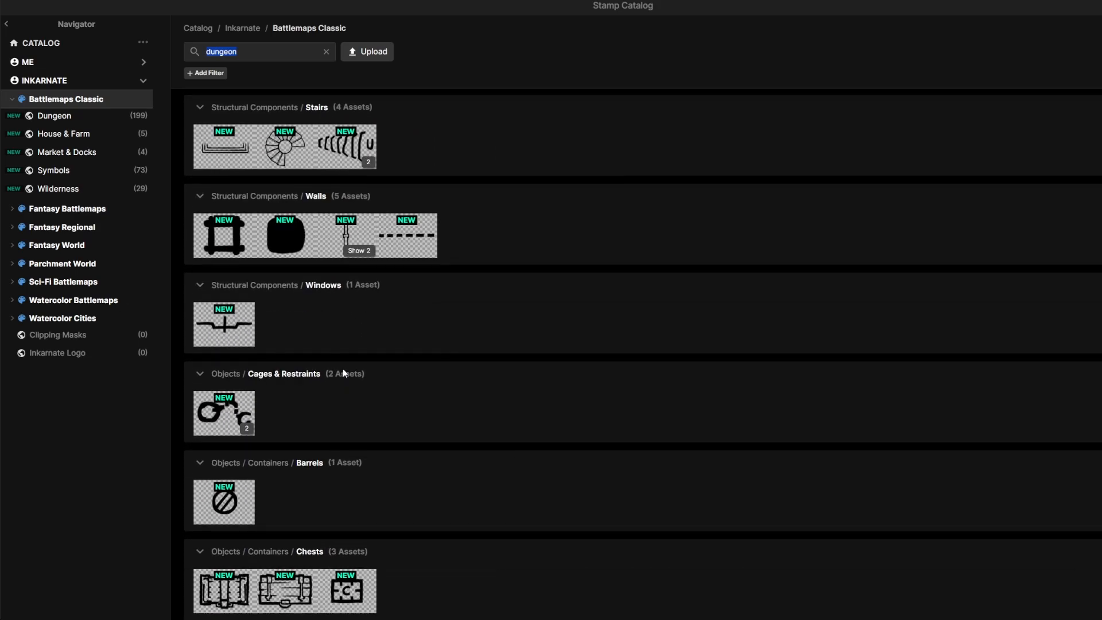
scroll(342, 373, "down", 6)
scroll(343, 370, "down", 5)
mouse_move(228, 205)
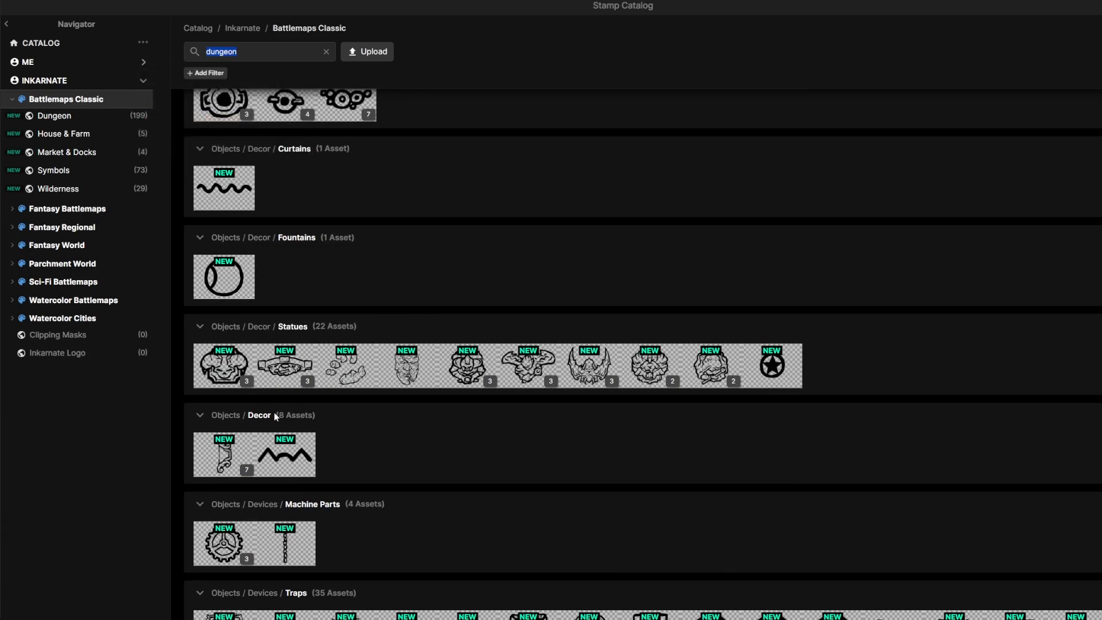
scroll(274, 413, "up", 15)
scroll(275, 417, "down", 10)
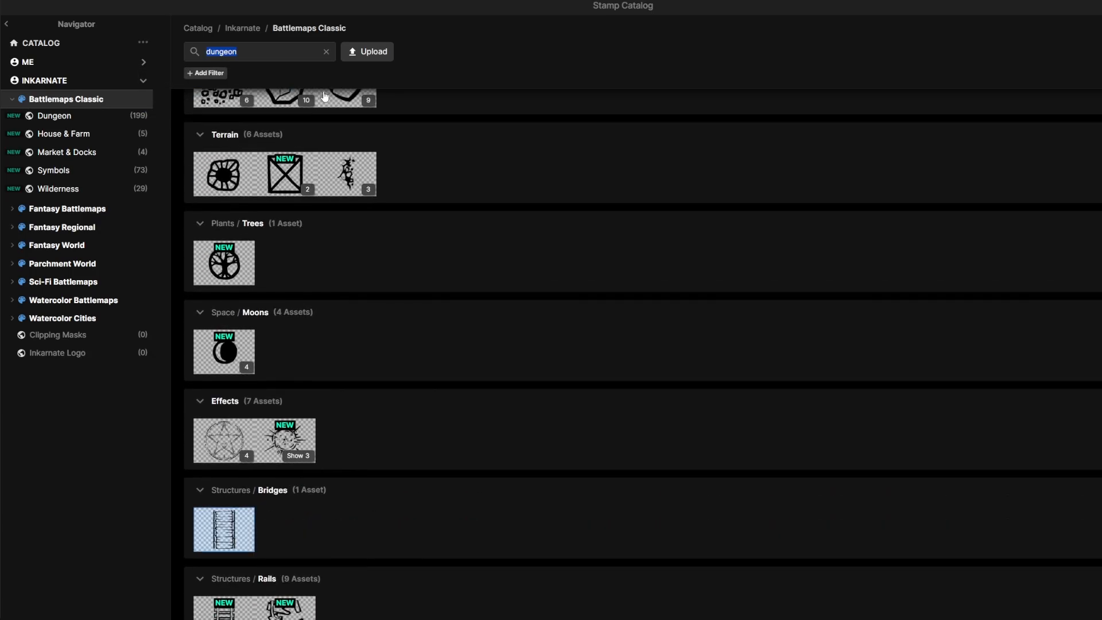
- Clear the dungeon search and place the elongated Hole variant from the Terrain stamps at 200% scale beside the rope bridge
left_click(326, 53)
scroll(373, 326, "down", 2)
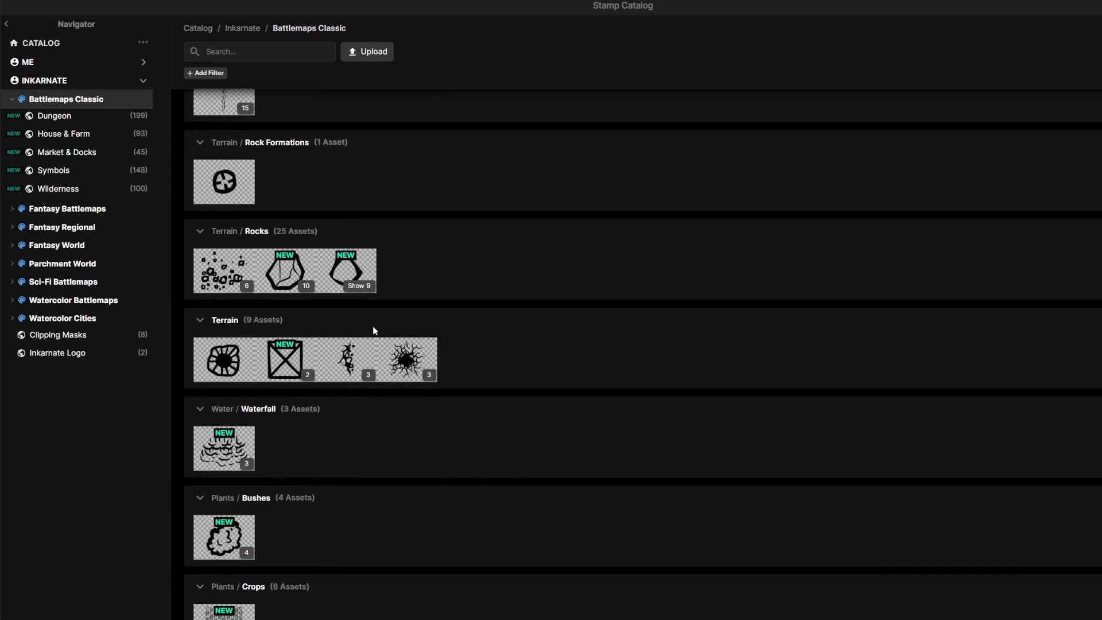
mouse_move(417, 311)
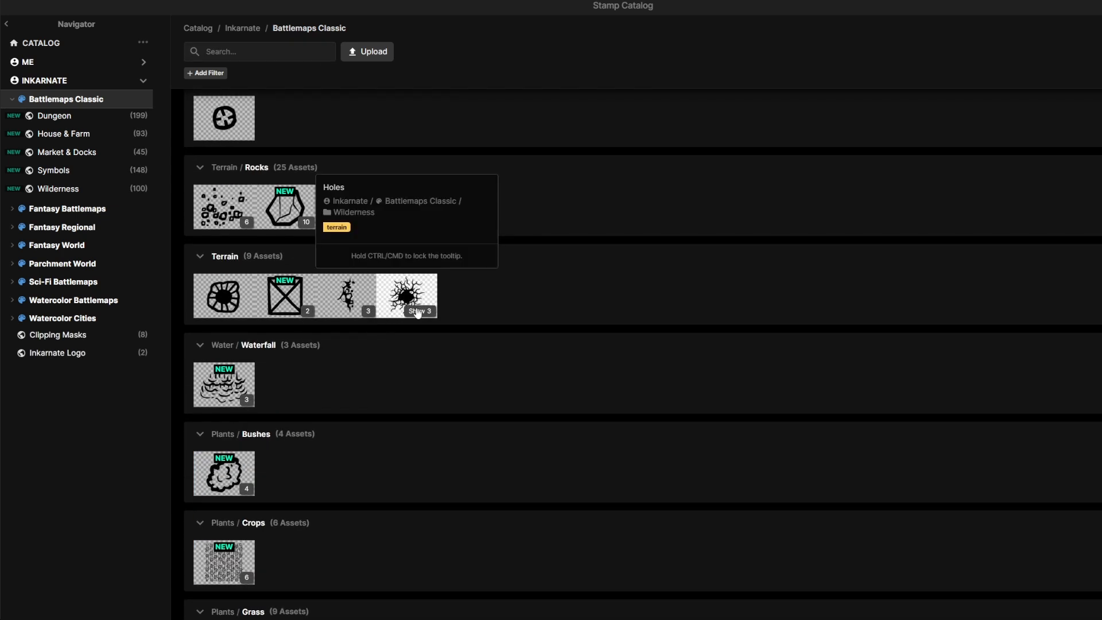
left_click(421, 313)
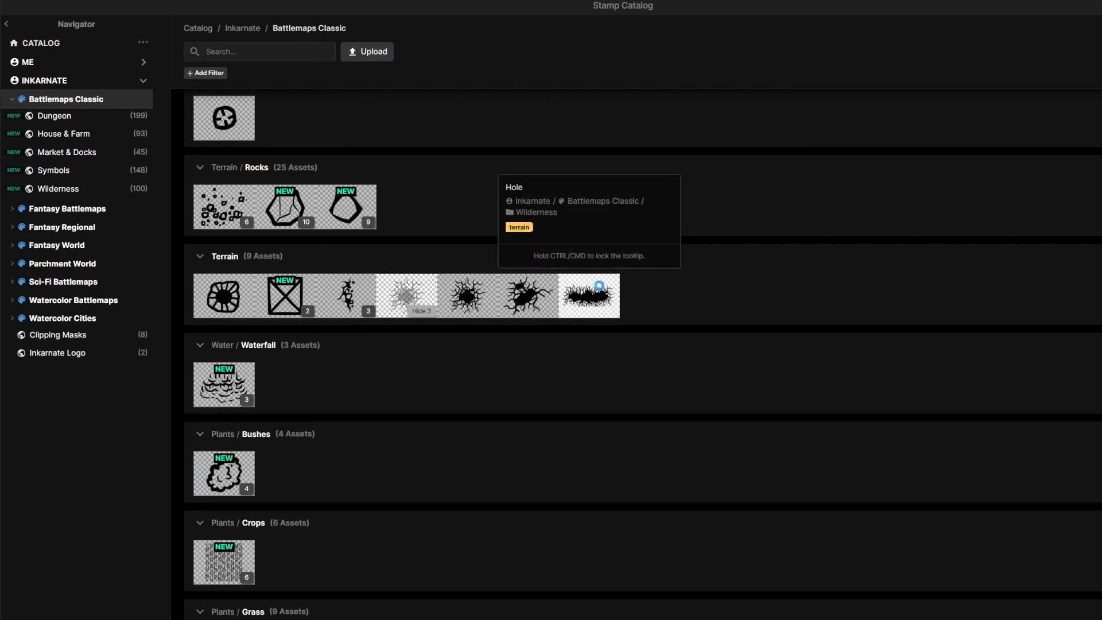
left_click(590, 304)
left_click(720, 448)
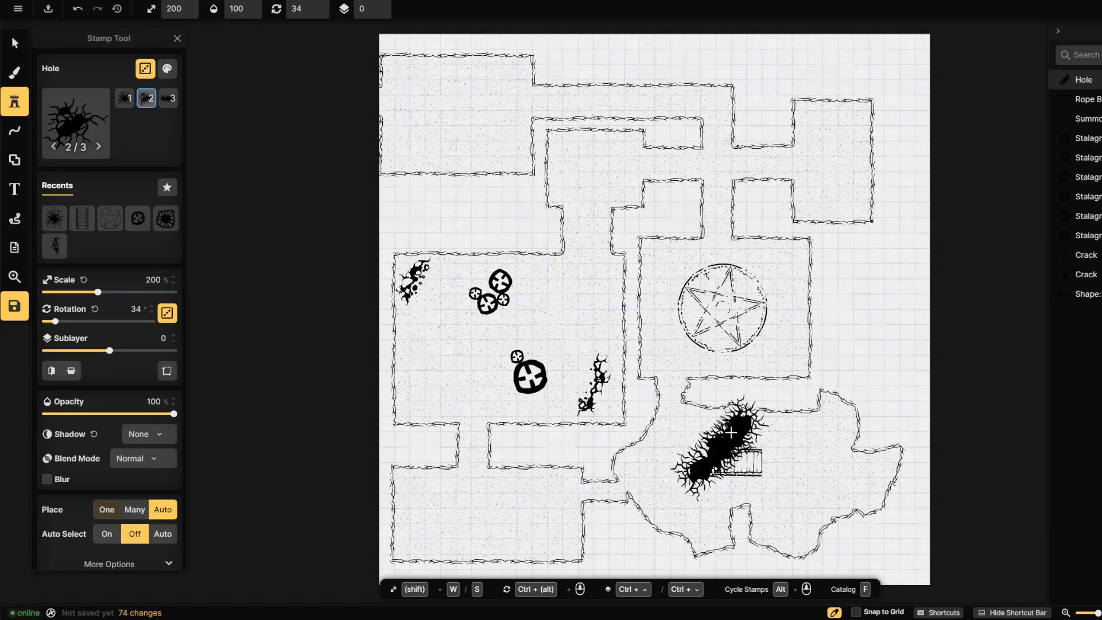
- Rotate the hole to 270° so it runs north–south and move it over the rope bridge
left_click(15, 43)
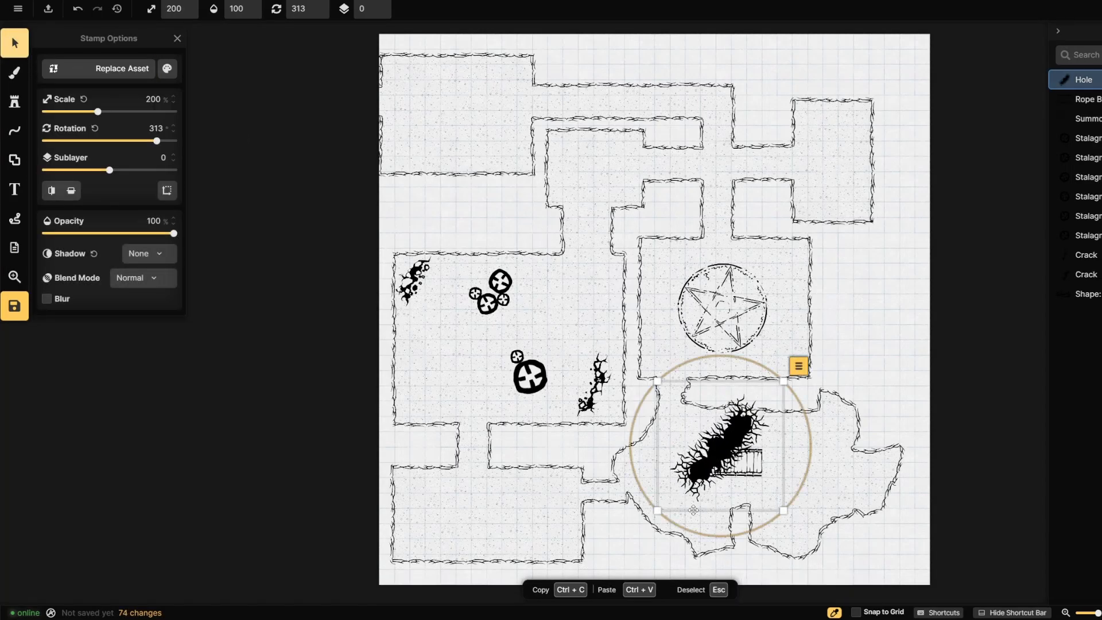
left_click_drag(674, 522, 741, 550)
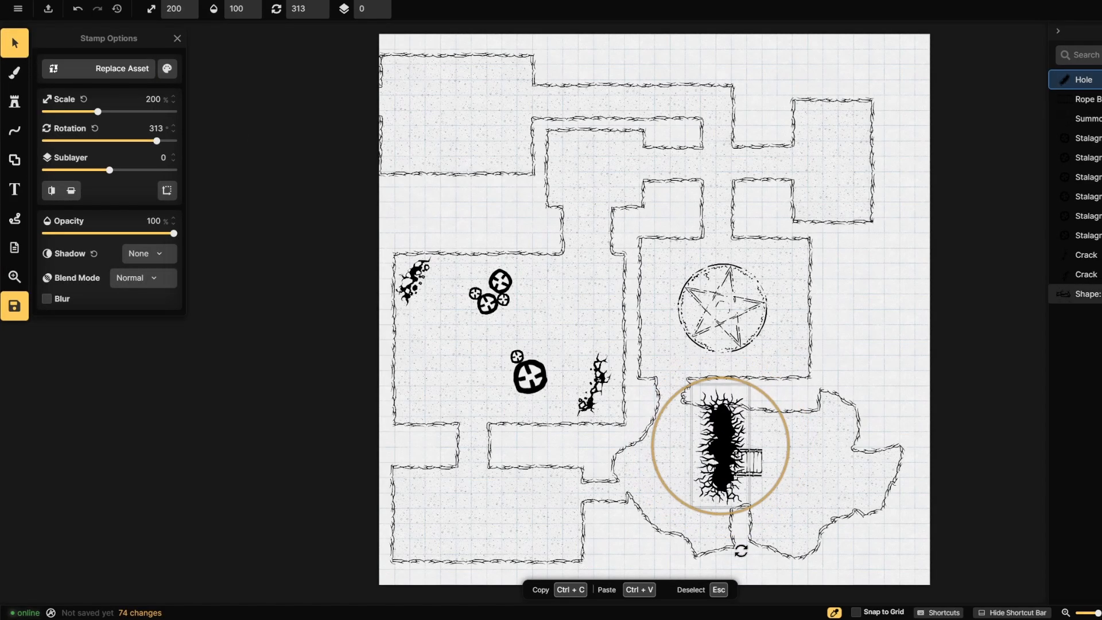
left_click_drag(751, 480, 741, 435)
left_click(723, 423, "shift")
key("ctrl+z")
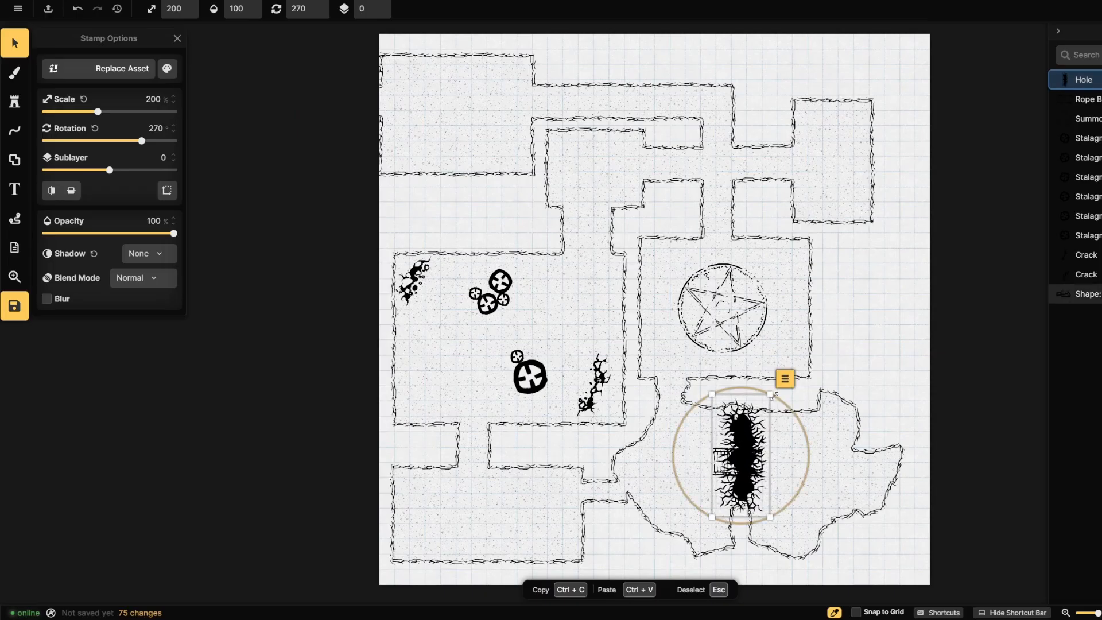
- Enlarge the hole to 207% scale and set its sublayer to -1 so it lies beneath the rope bridge
left_click_drag(774, 392, 774, 390)
left_click_drag(743, 435, 741, 435)
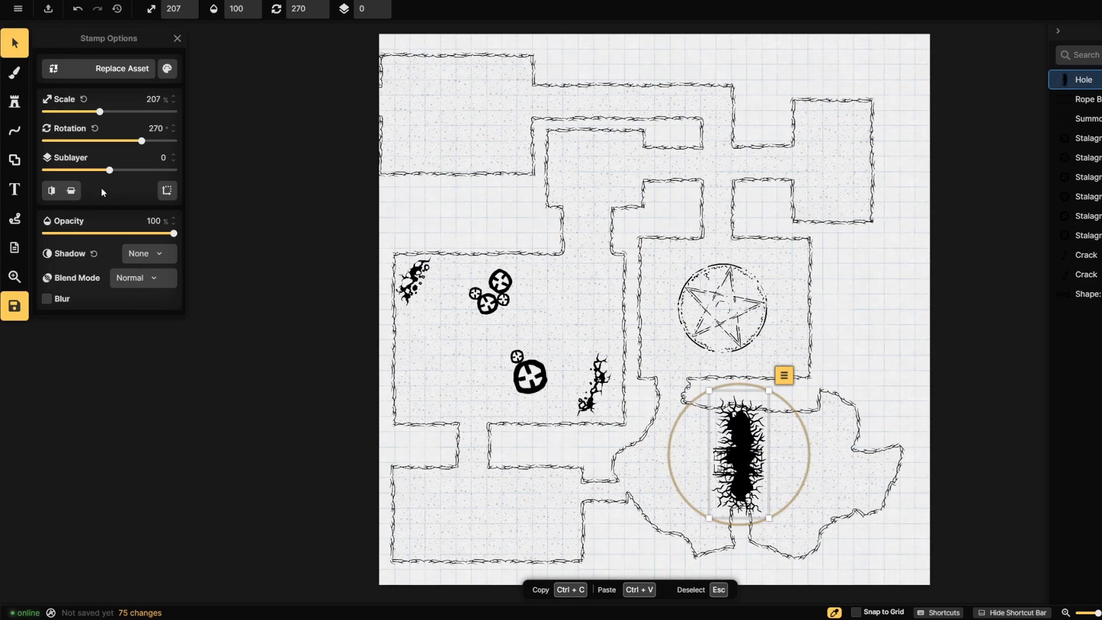
left_click(174, 164)
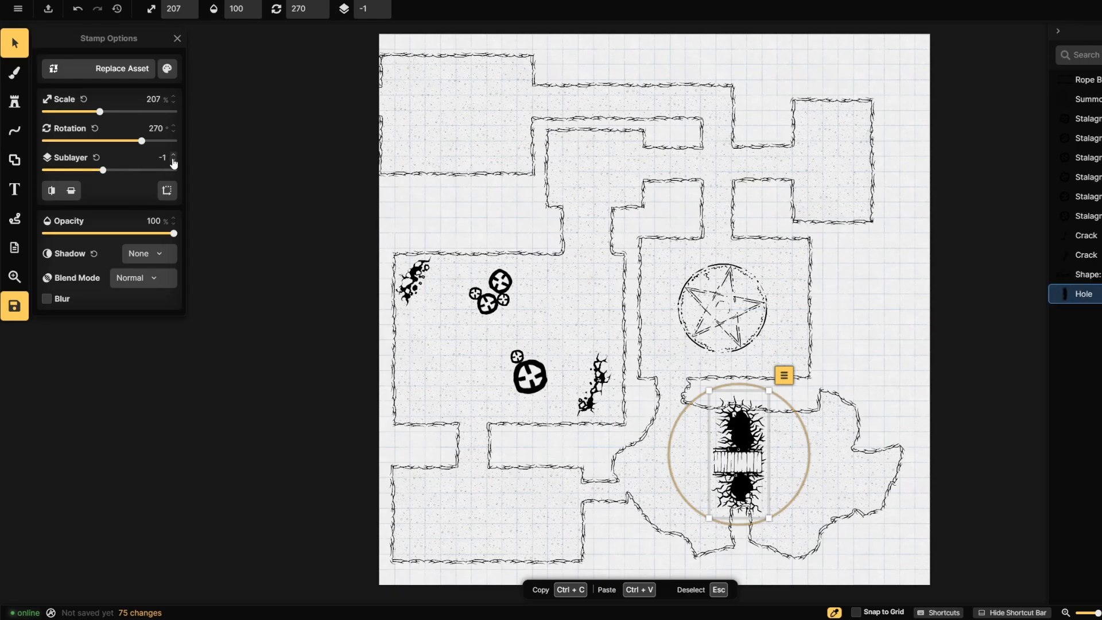
- Nudge the rope bridge northeast onto the hole's middle and enlarge the hole to 220% scale
left_click(732, 459)
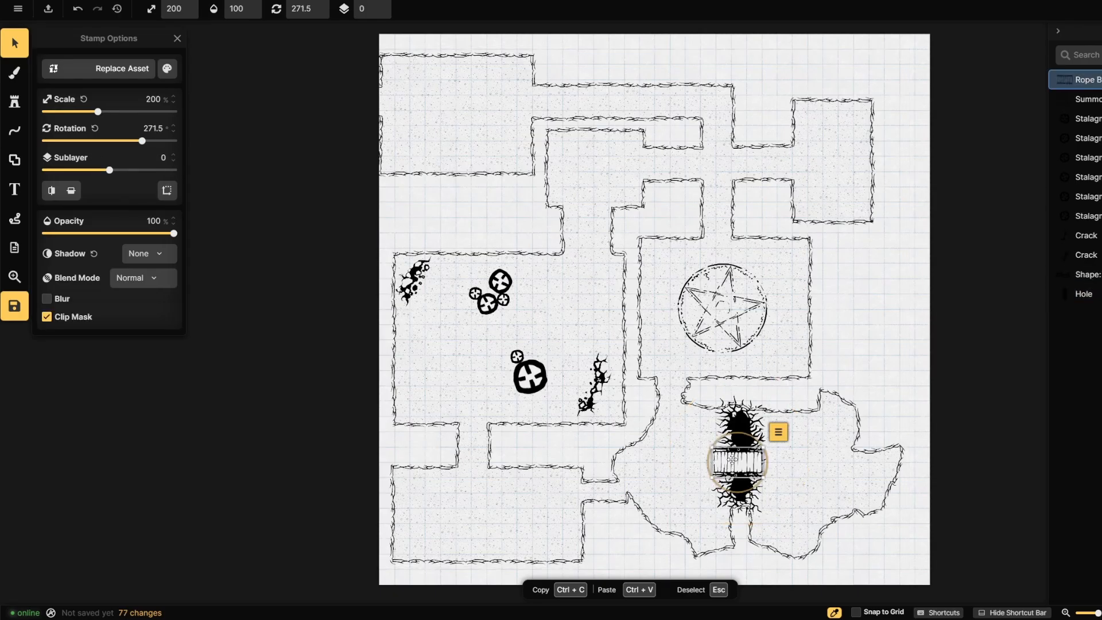
left_click(722, 455)
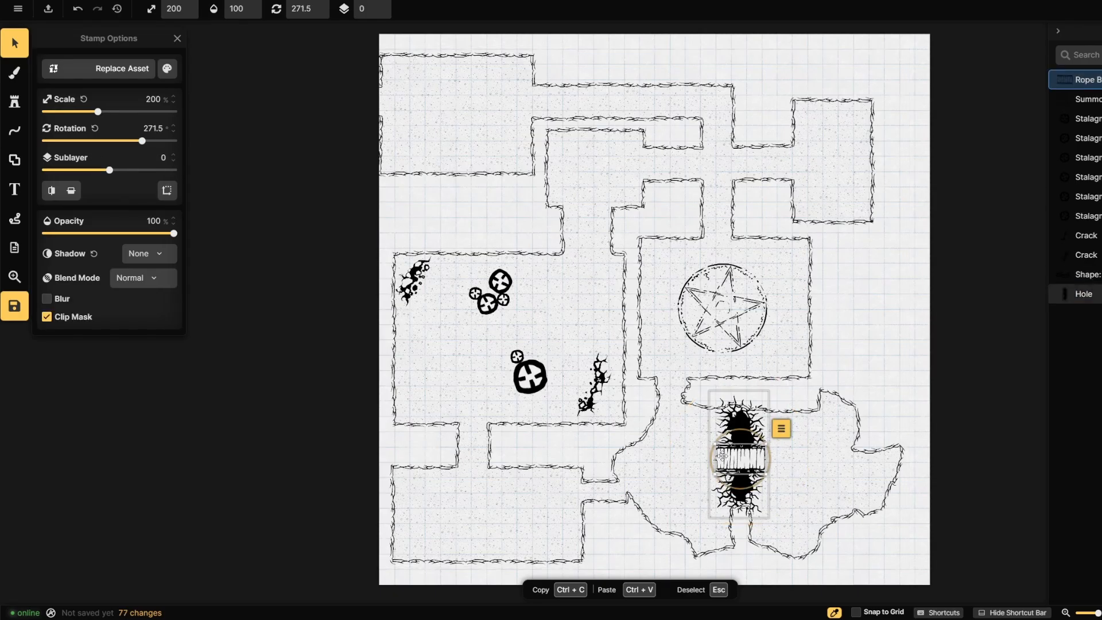
left_click(730, 408)
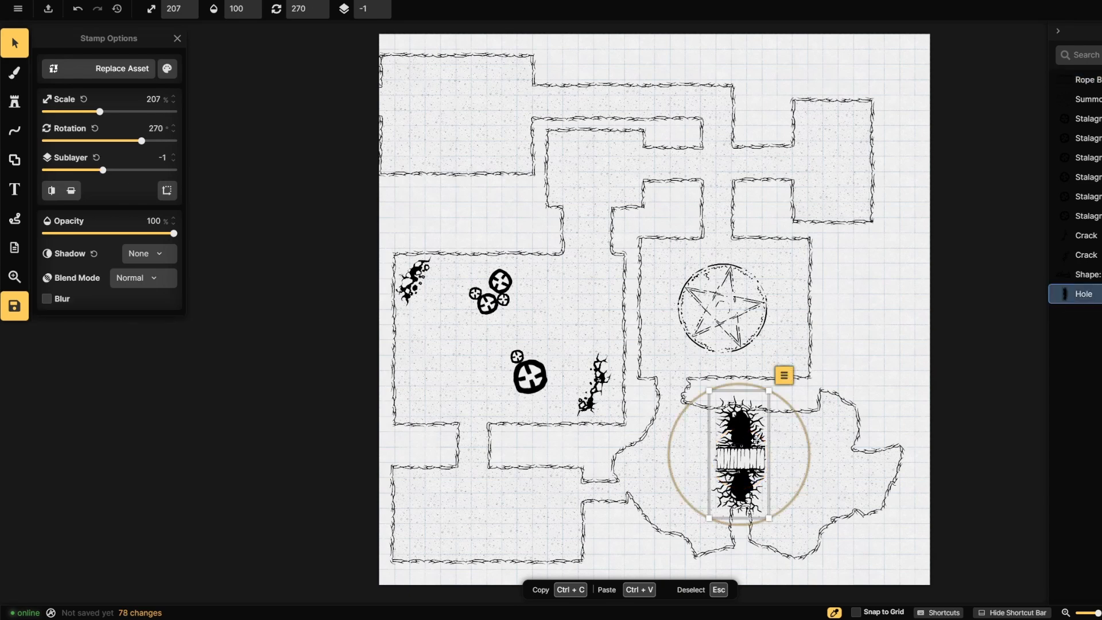
left_click_drag(768, 390, 737, 408)
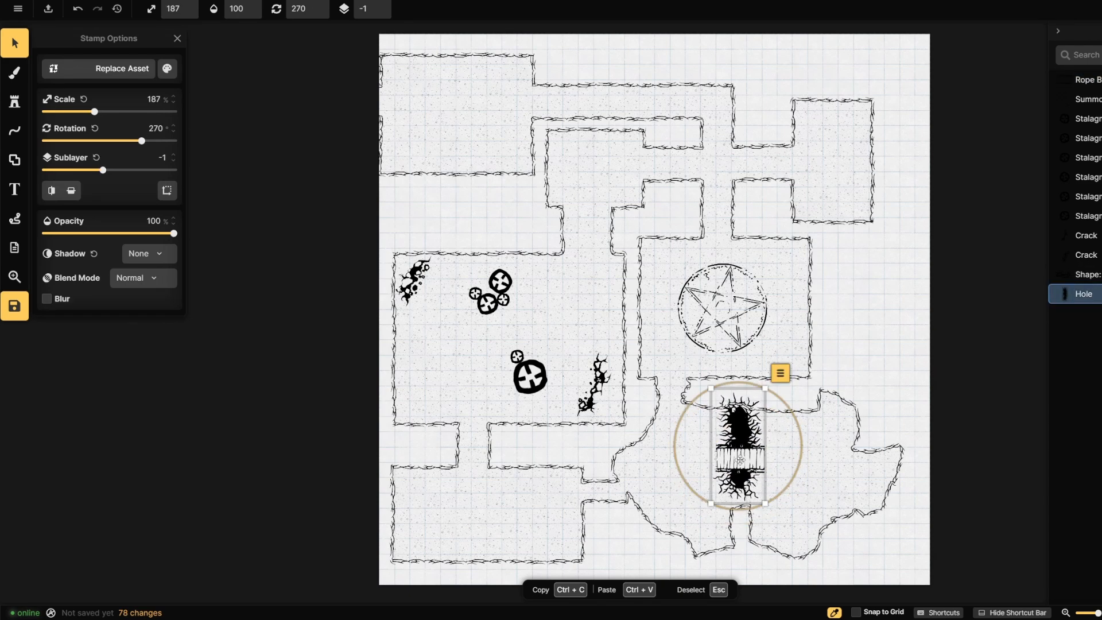
left_click_drag(764, 505, 743, 489)
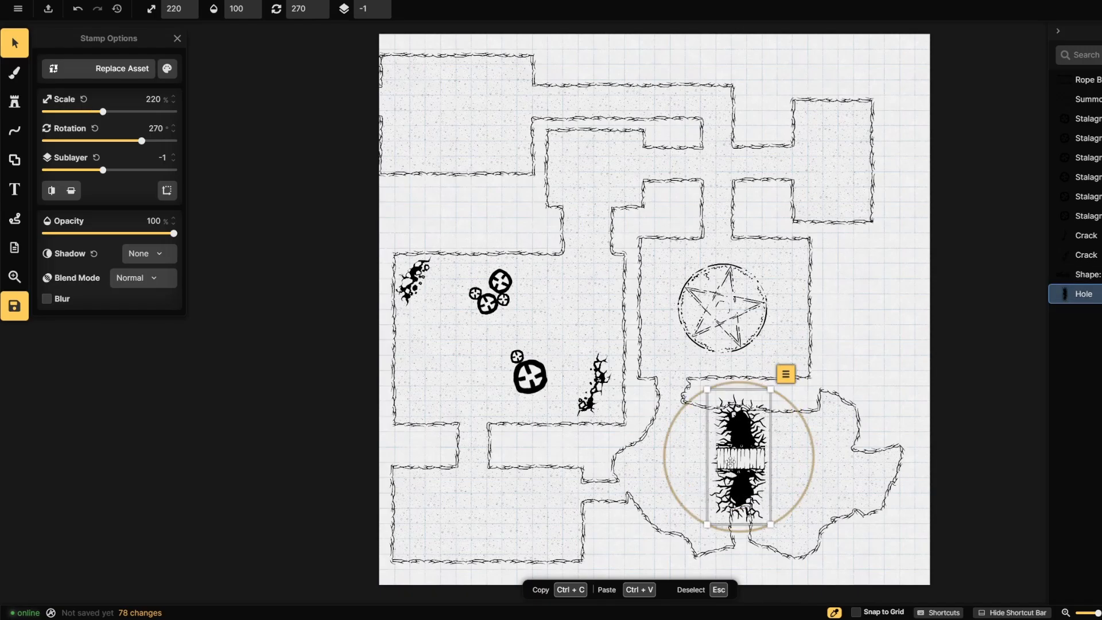
left_click(986, 438)
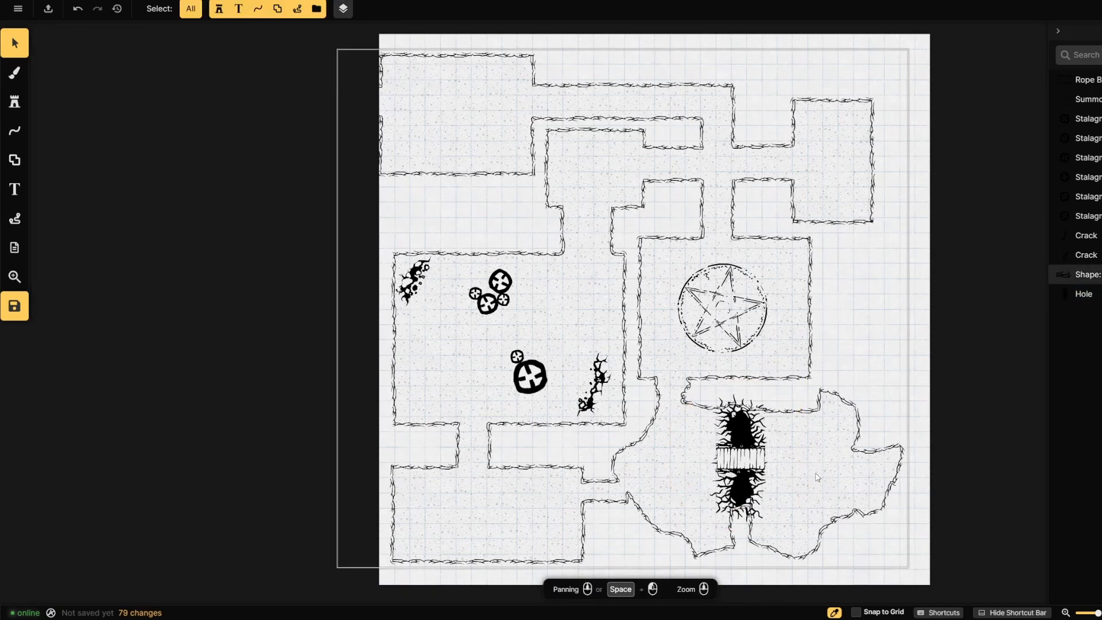
- Enlarge the rope bridge to 240% scale and recentre it across the hole
left_click(749, 464)
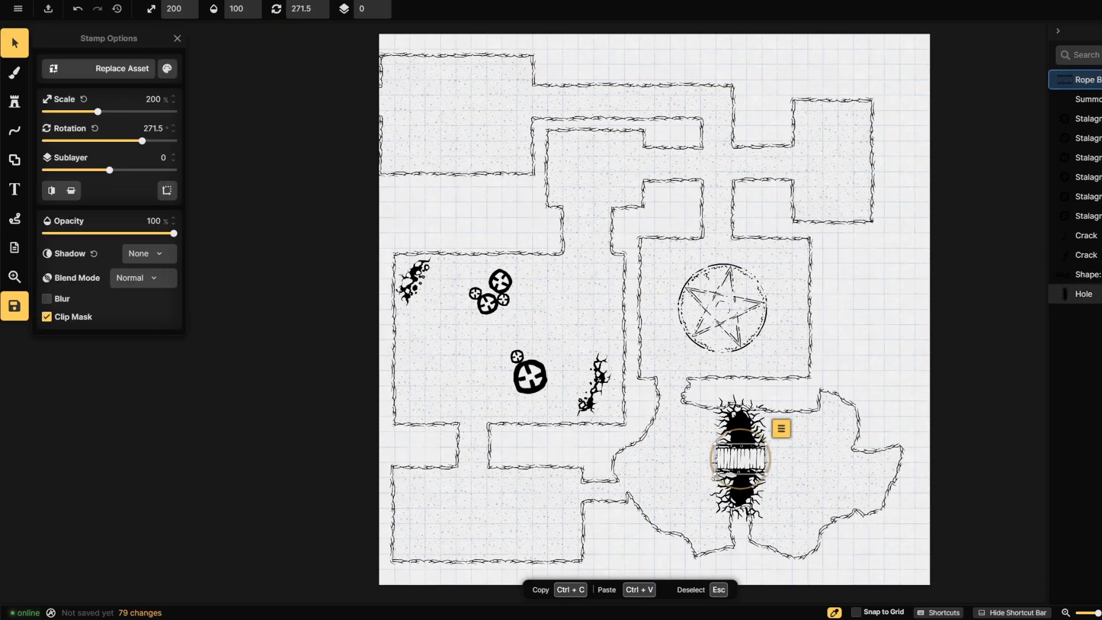
left_click_drag(705, 481, 706, 481)
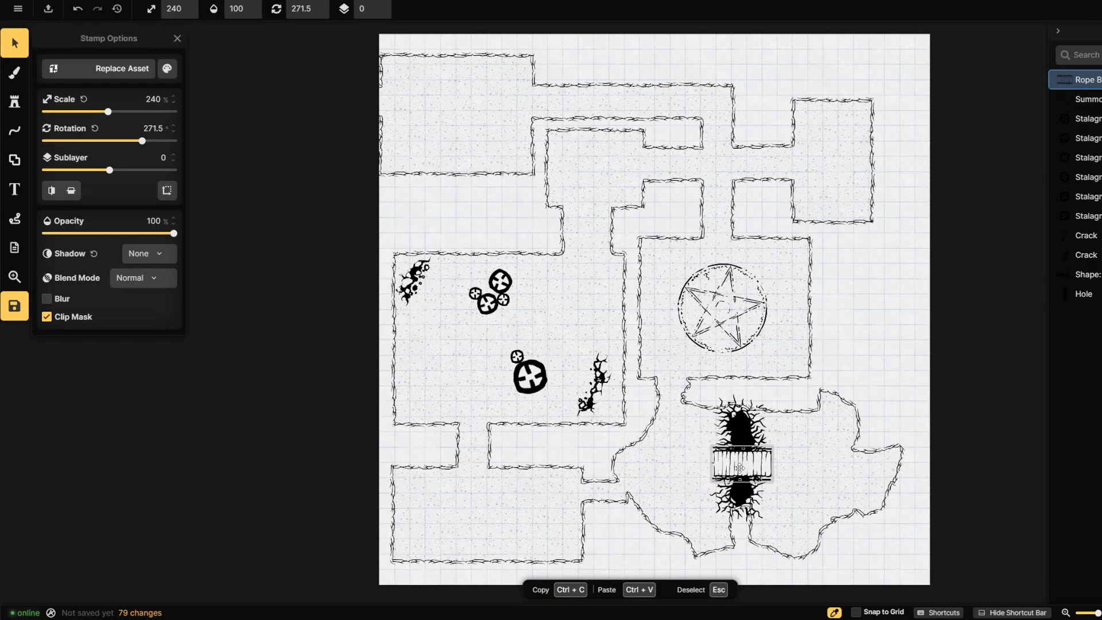
left_click(964, 455)
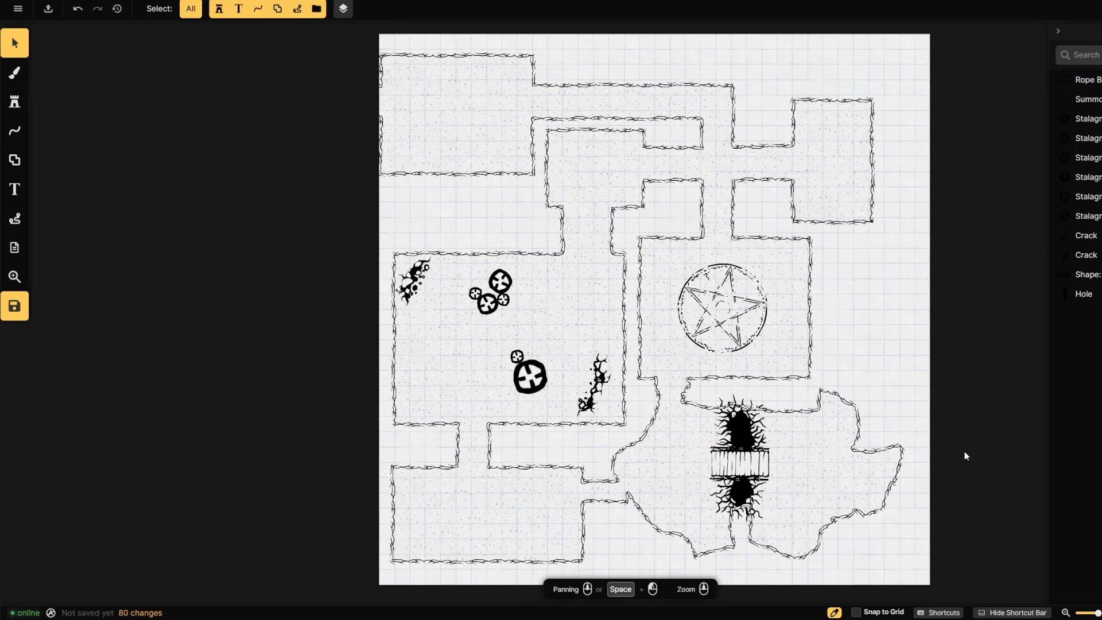
left_click(749, 467)
left_click_drag(750, 467, 750, 462)
left_click(1004, 424)
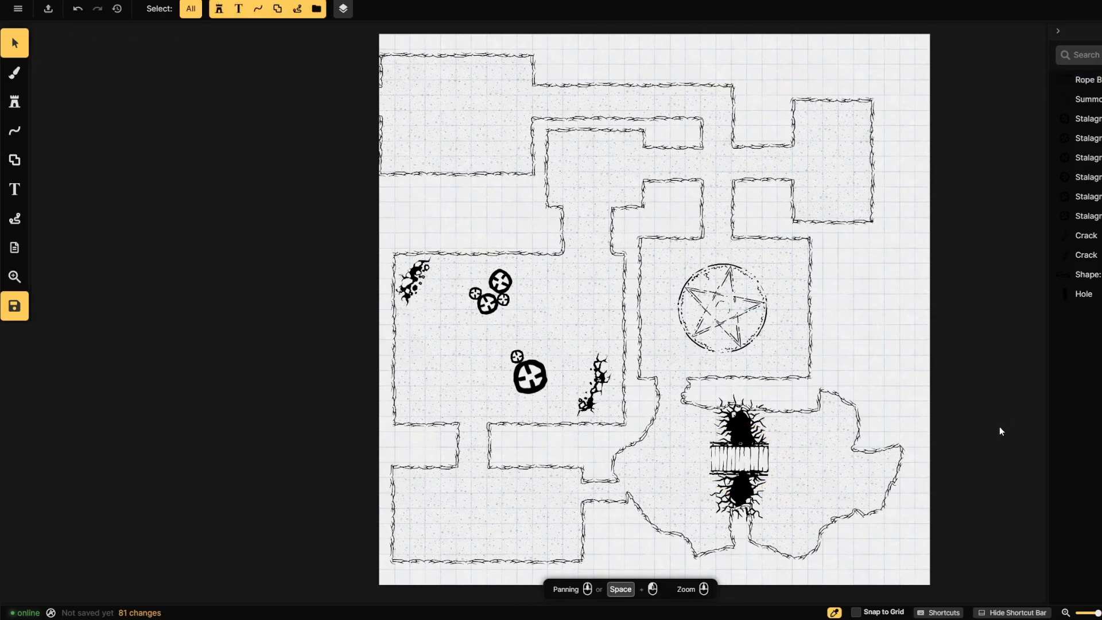
left_click(14, 101)
left_click(91, 117)
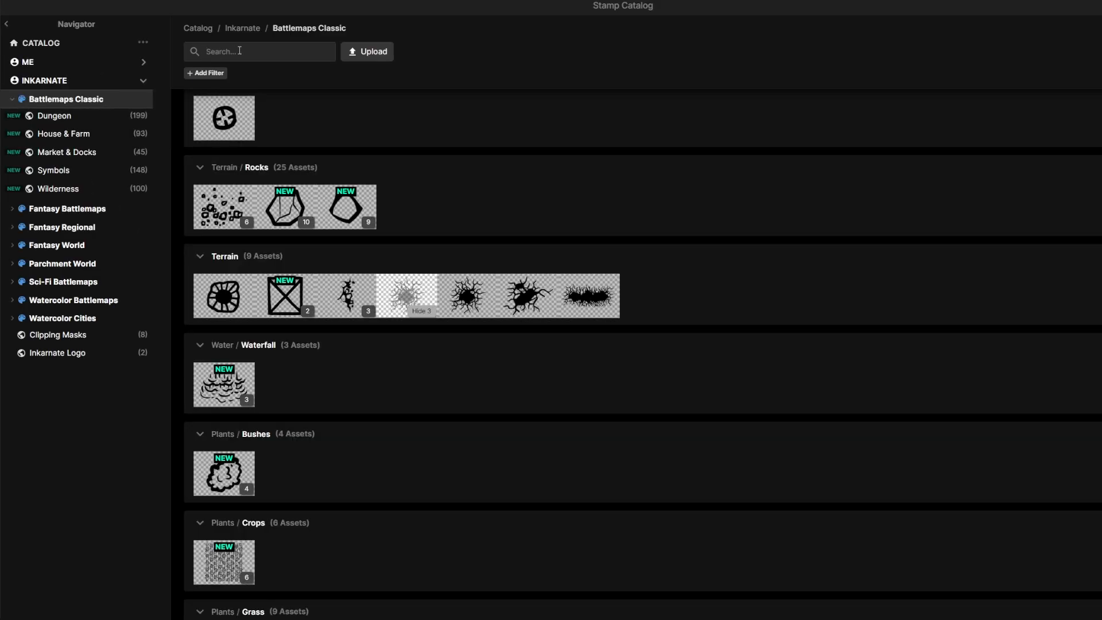
key("r")
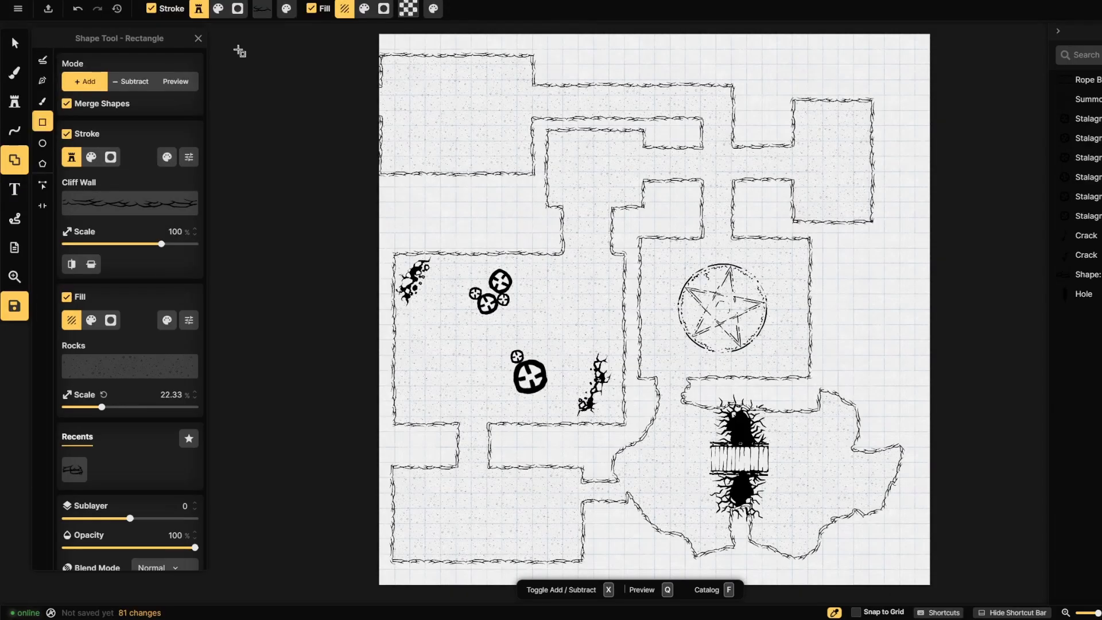
- Search the stamp catalog for "trea" and filter the stamps by the Treasure tag
left_click(14, 101)
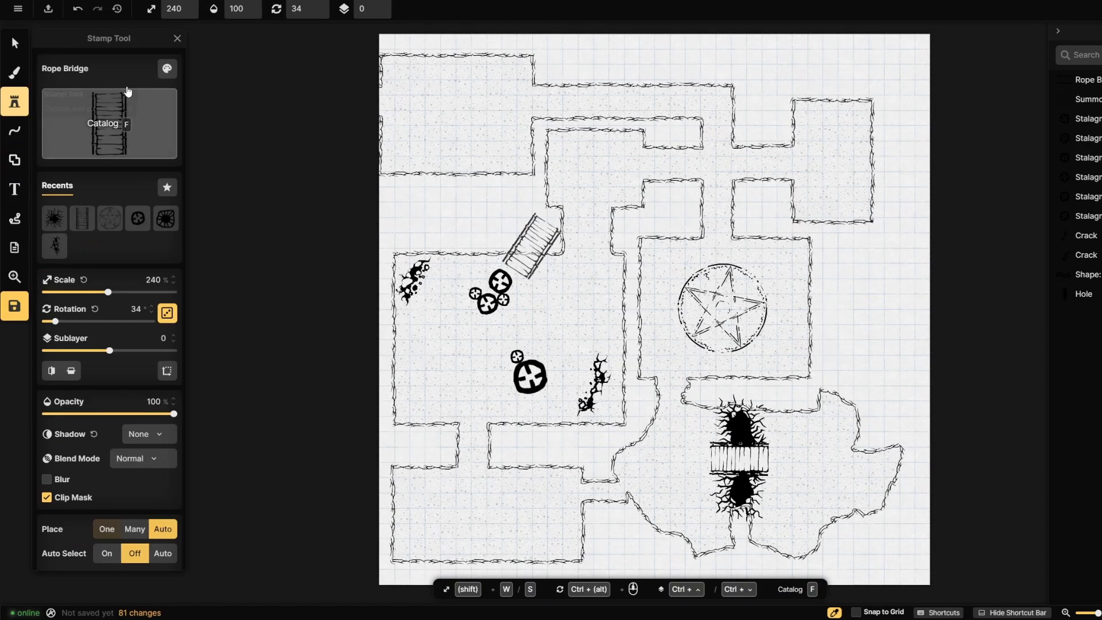
left_click(155, 110)
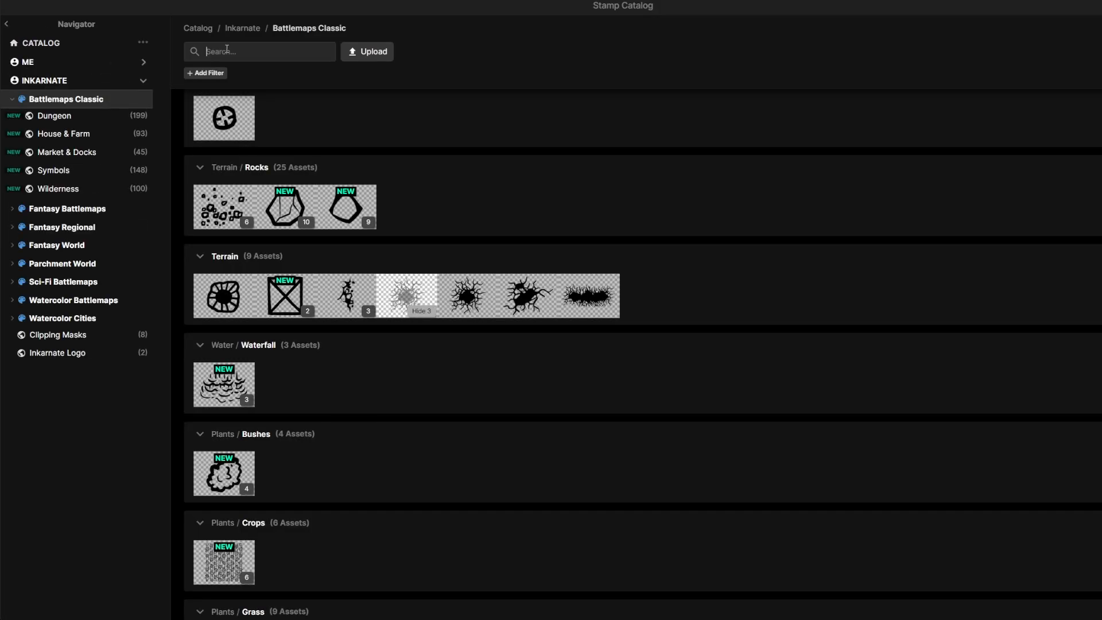
left_click(227, 51)
type("trea")
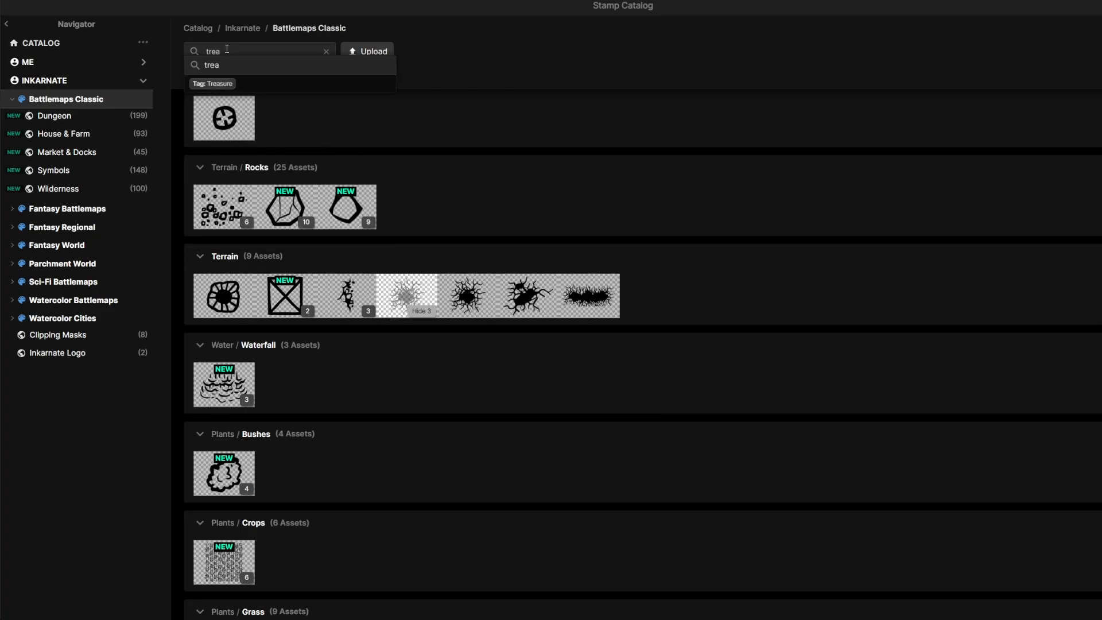
left_click(288, 80)
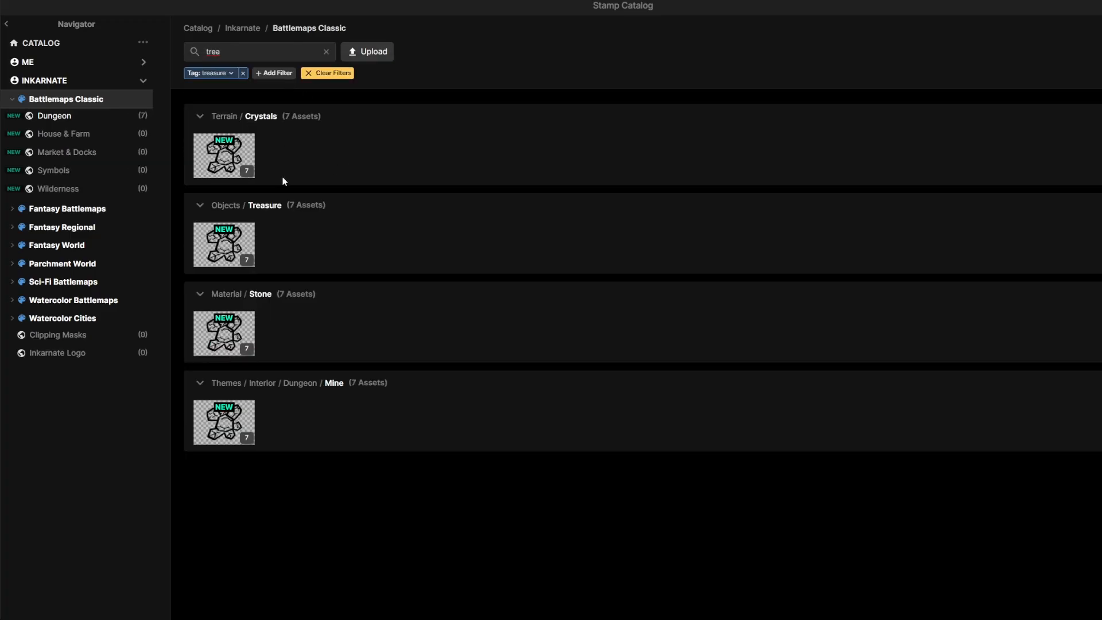
- Place three varied Crystals stamps at 240% scale in the northeastern nook of the cave
left_click(237, 172)
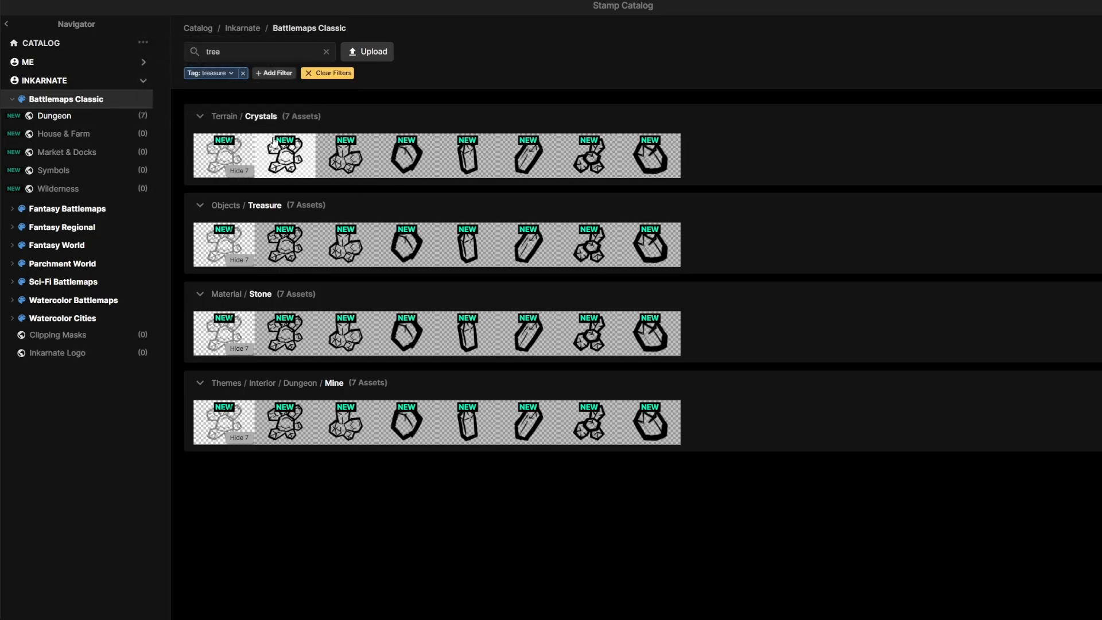
left_click(224, 154)
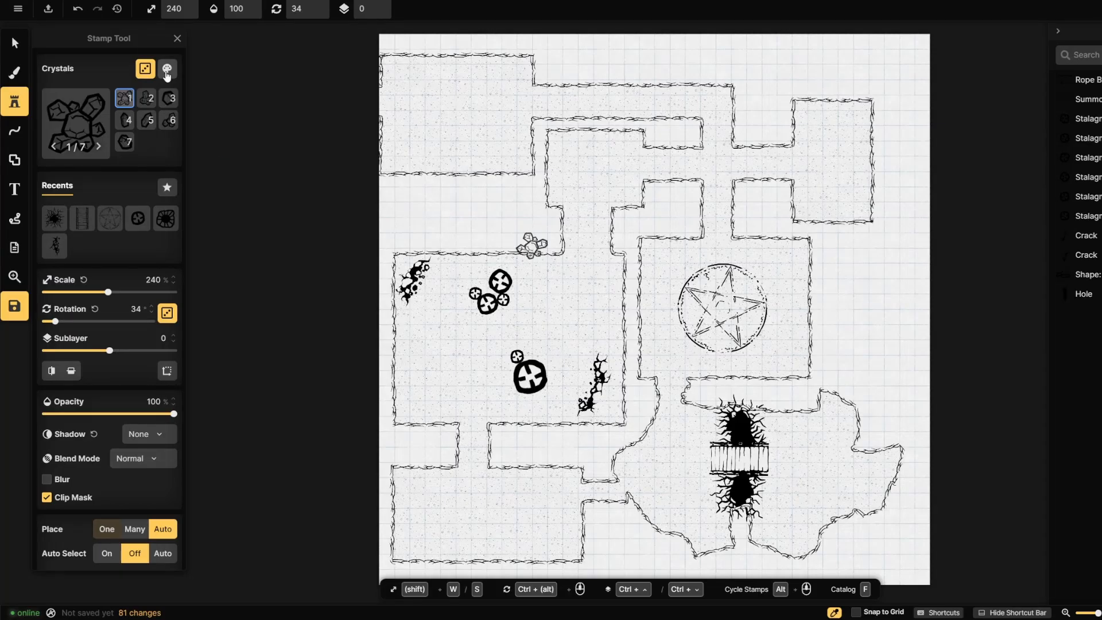
left_click(840, 420)
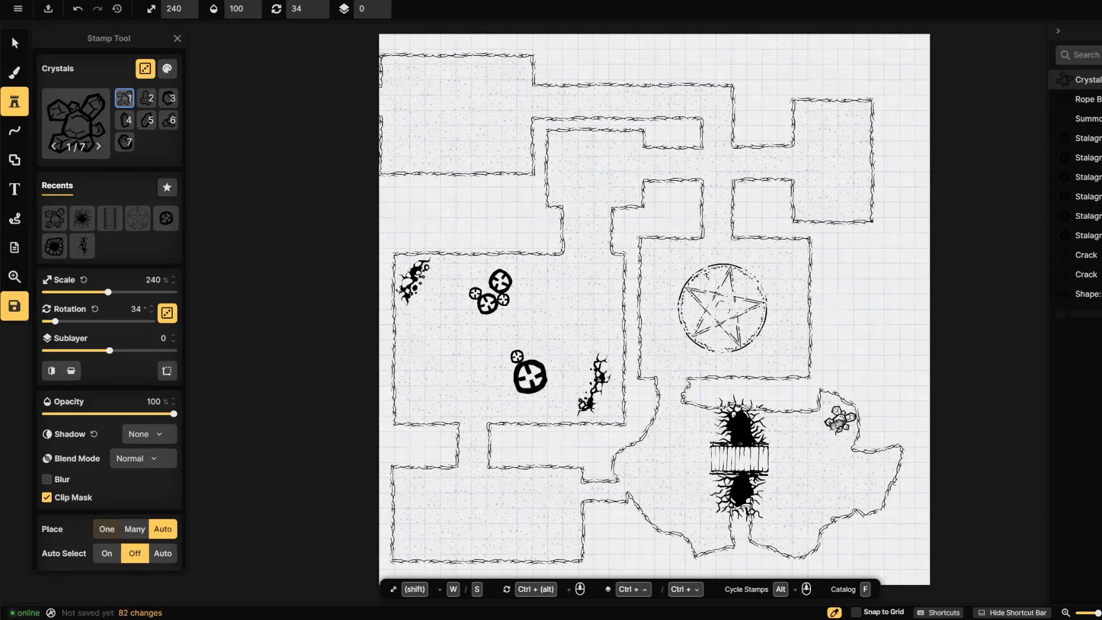
left_click(837, 439)
left_click(846, 454)
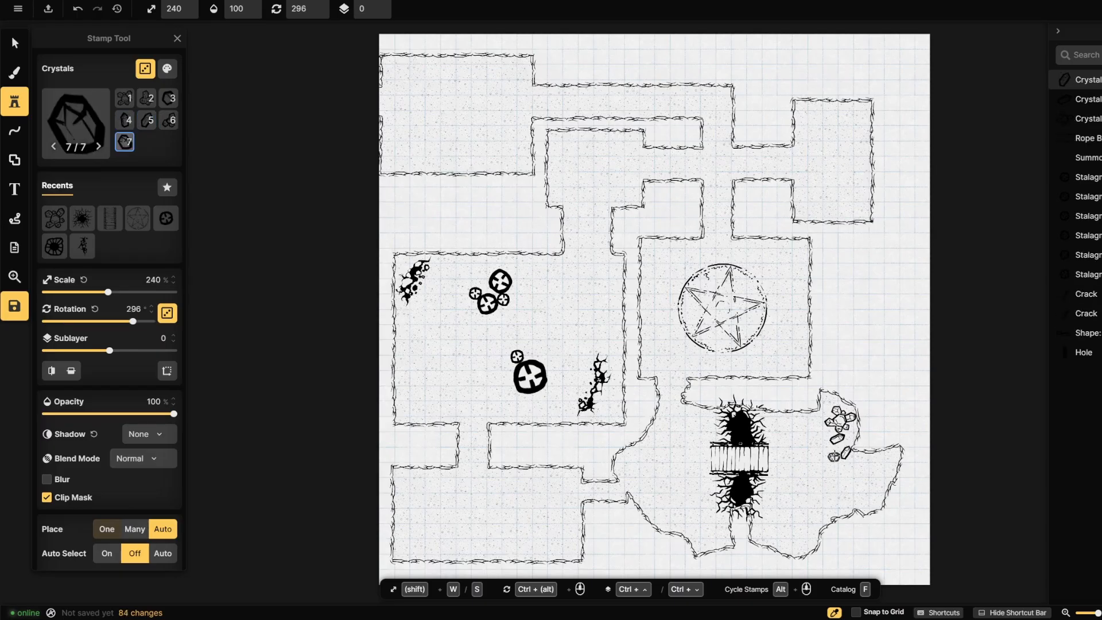
- Place five more varied Crystals stamps at 240% scale along the eastern side of the cave
left_click(840, 452)
left_click(864, 471)
left_click(889, 470)
left_click(889, 470)
left_click(868, 498)
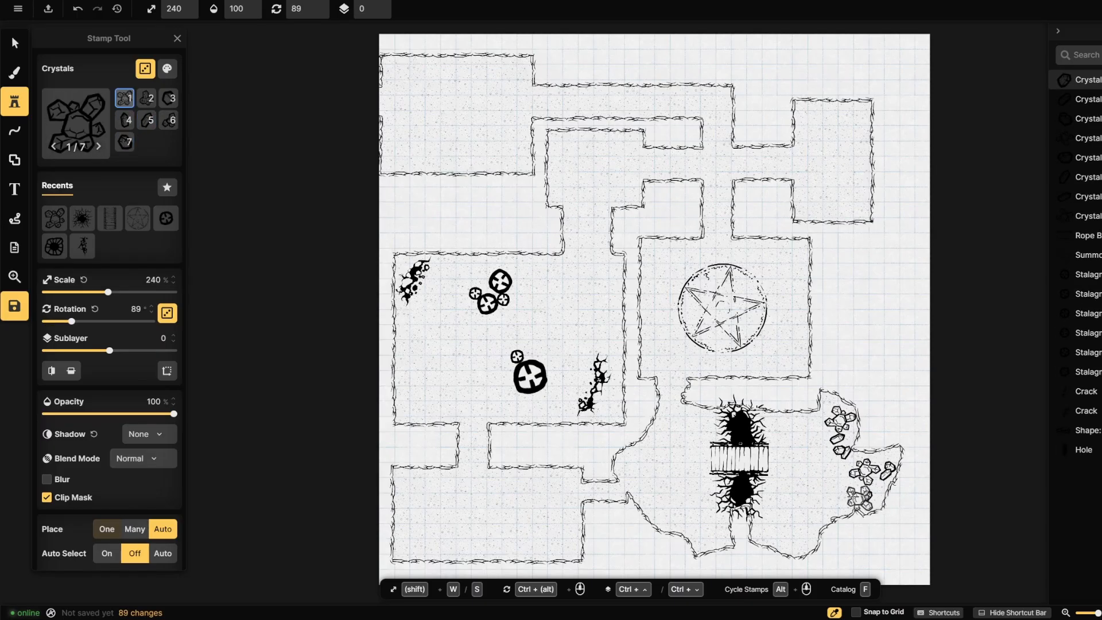
- Scatter five more varied Crystals stamps at 240% scale along the cave's southeastern wall and just east of the hole
left_click(842, 494)
left_click(834, 497)
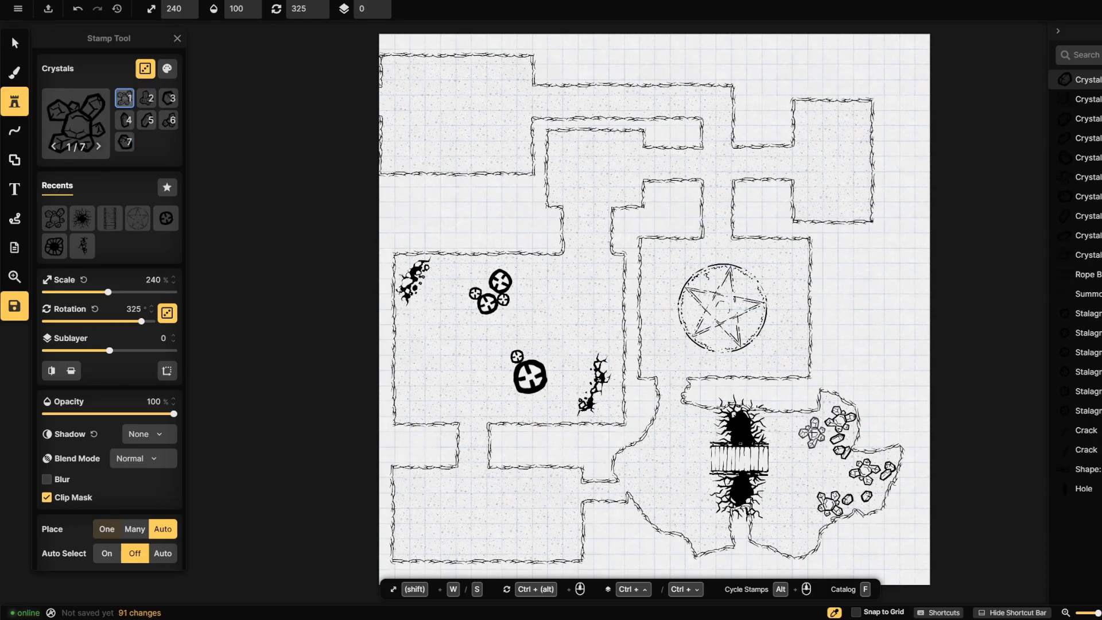
left_click(788, 429)
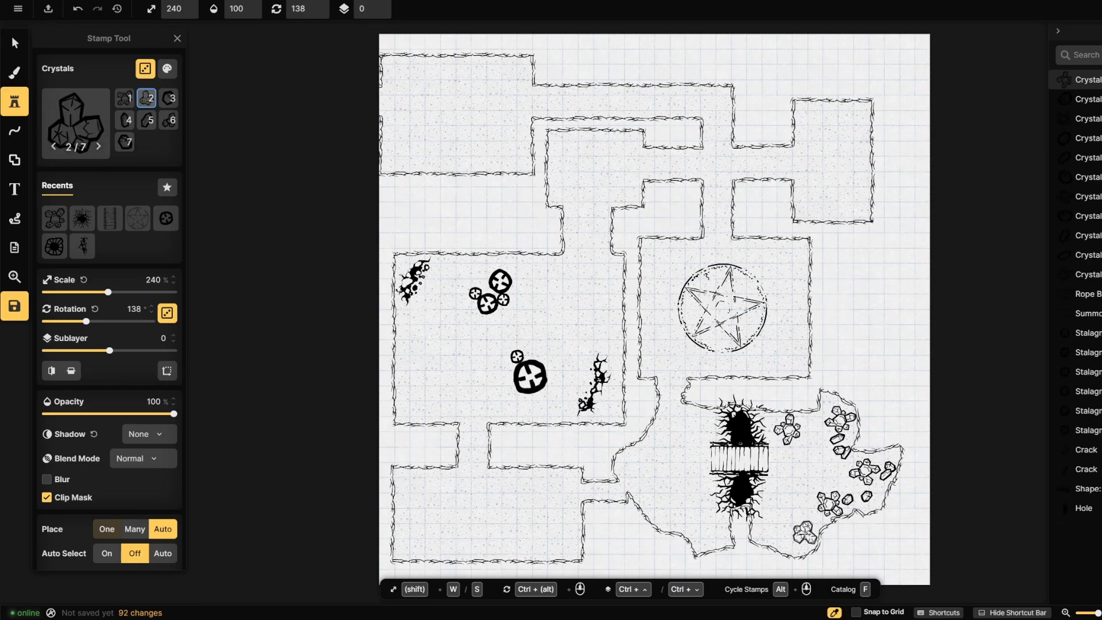
left_click(805, 532)
left_click(818, 516)
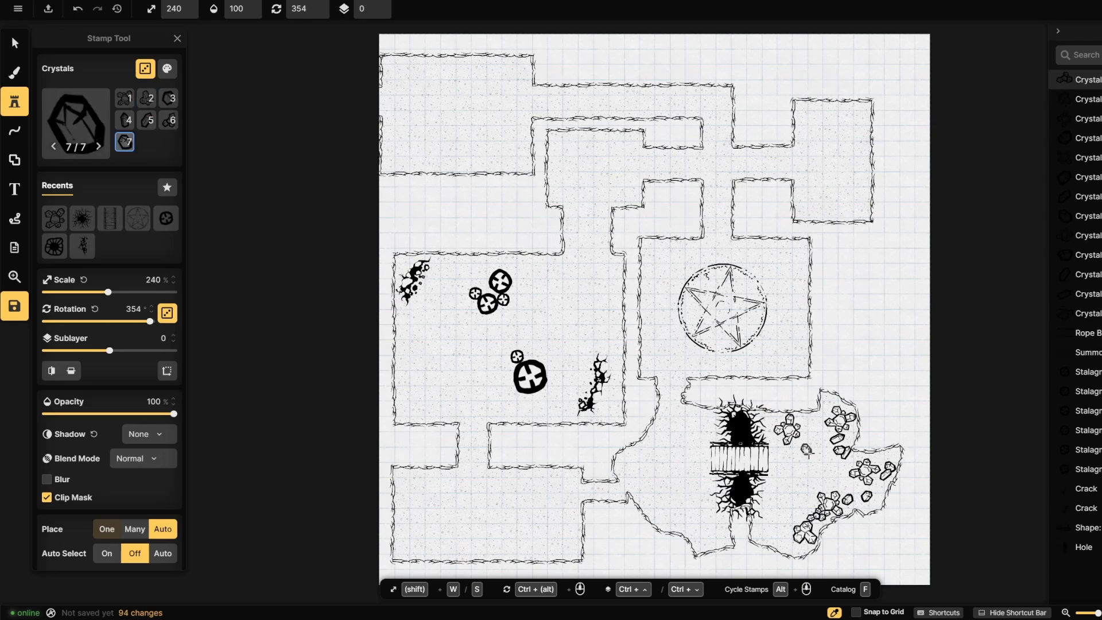
- Remove the Treasure tag filter, search the stamp catalog for "chest" and choose the first Chest stamp
left_click(86, 109)
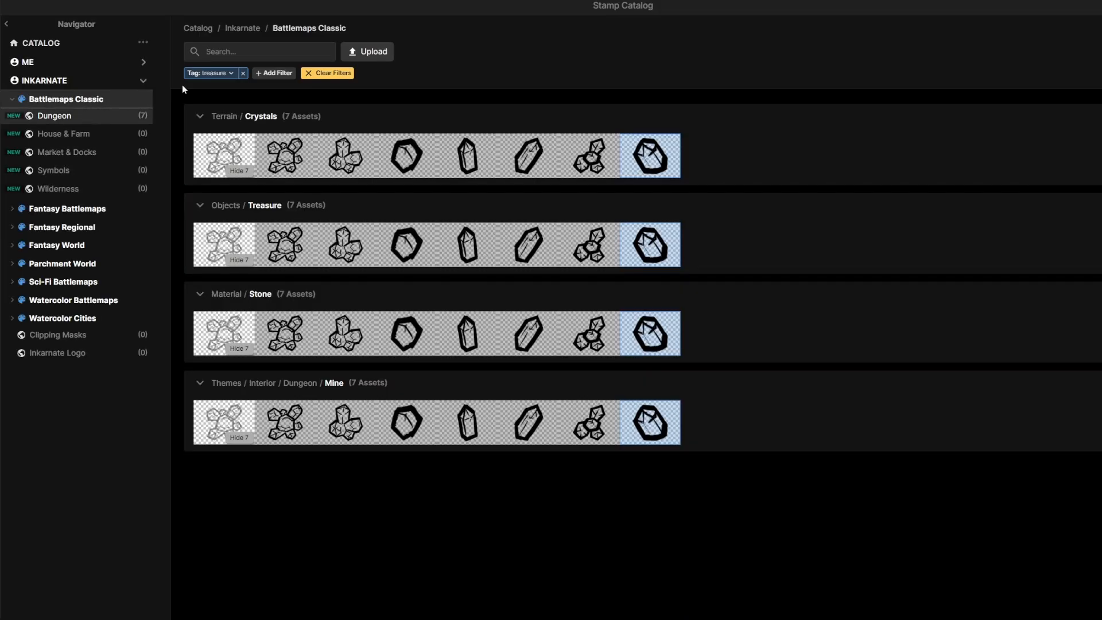
left_click(252, 57)
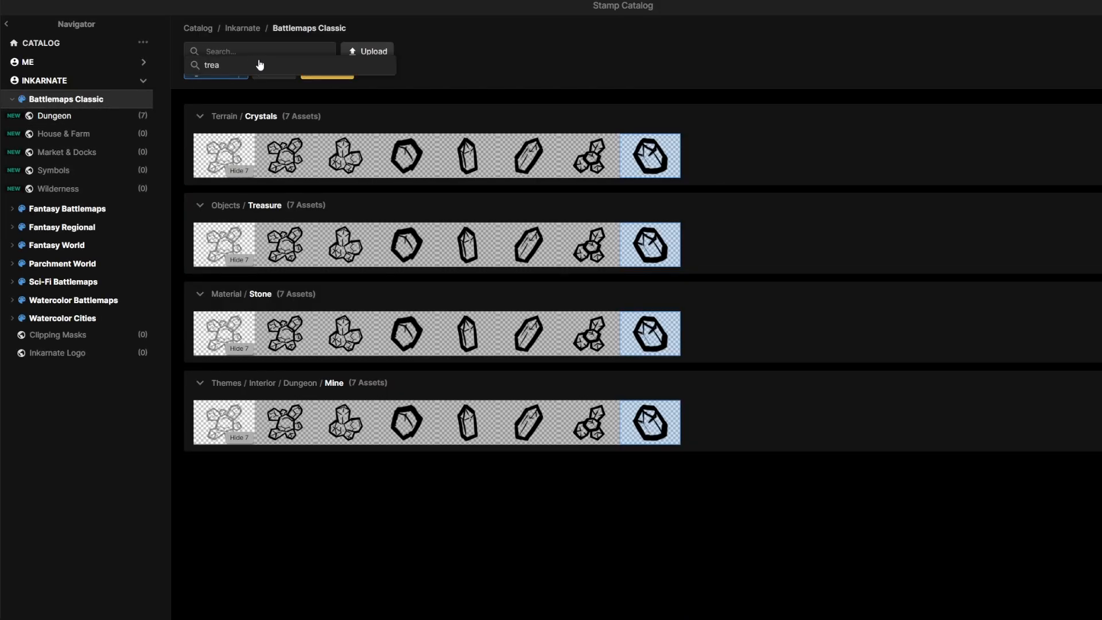
left_click(275, 66)
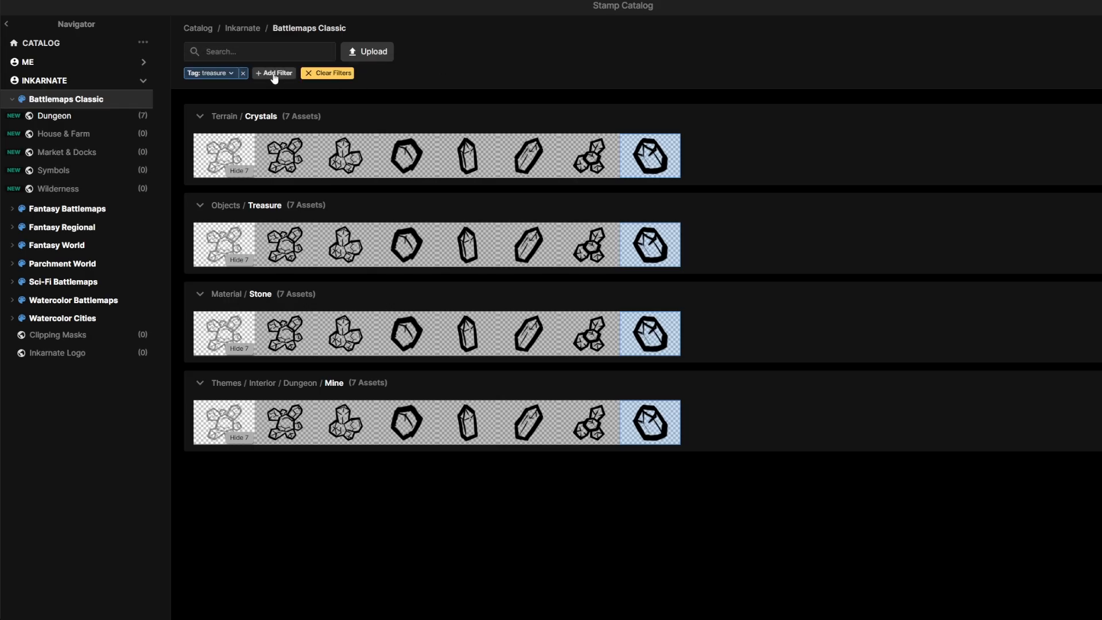
left_click(244, 74)
type("chest")
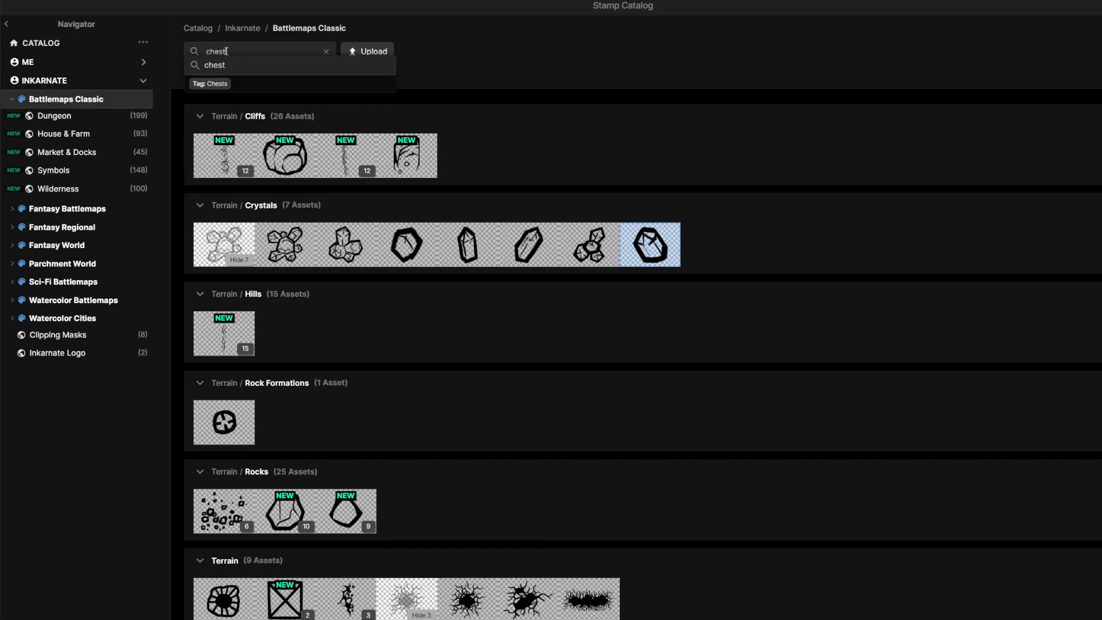
key("Return")
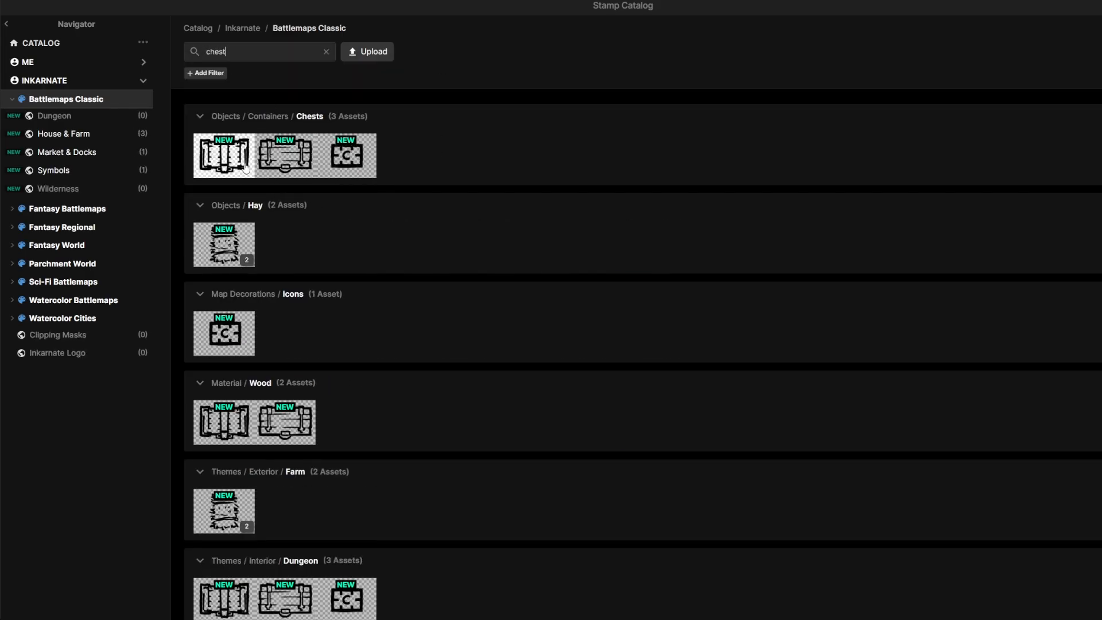
left_click(224, 155)
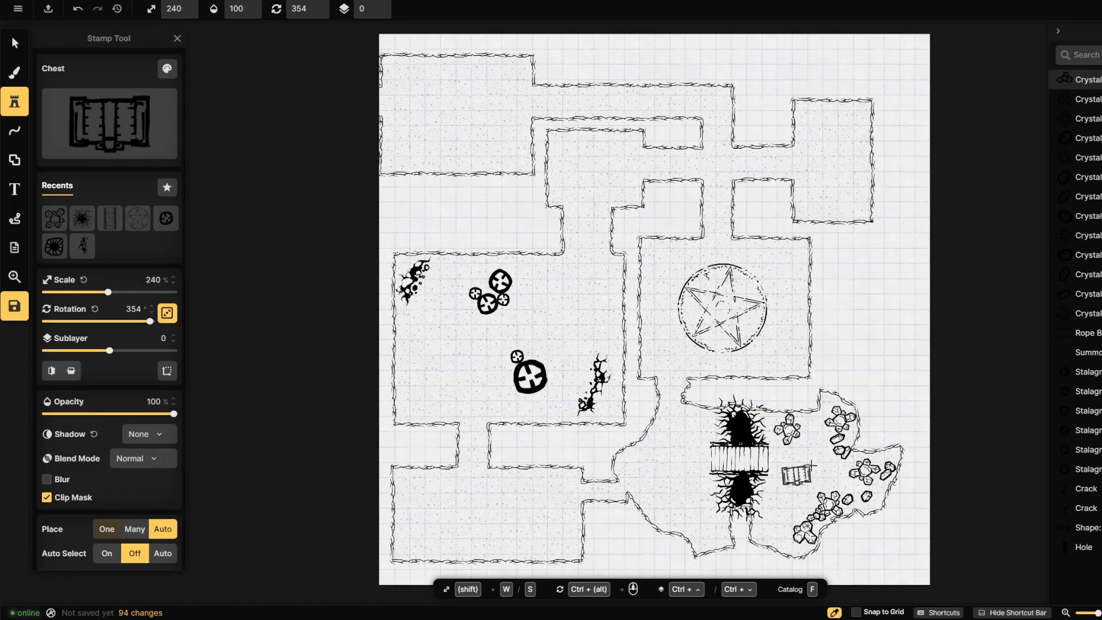
- Place two Chest stamps at 240% scale between the hole and the crystals, and rotate the southern one to 164° and shift it east
left_click(798, 453)
left_click(782, 503)
key("v")
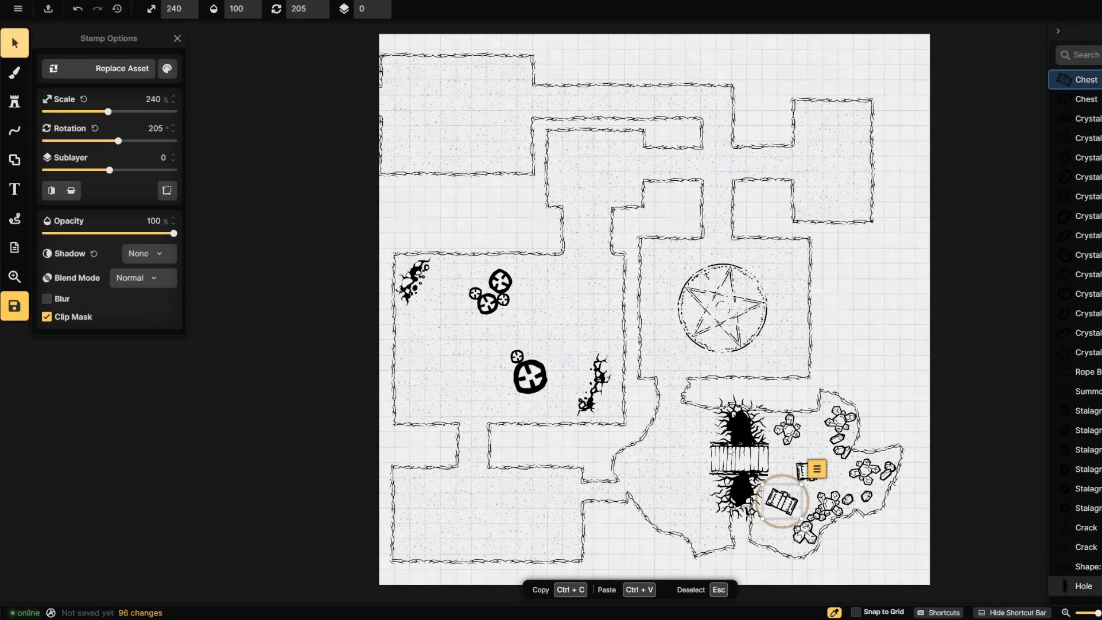
left_click_drag(769, 482, 806, 502)
left_click(786, 501)
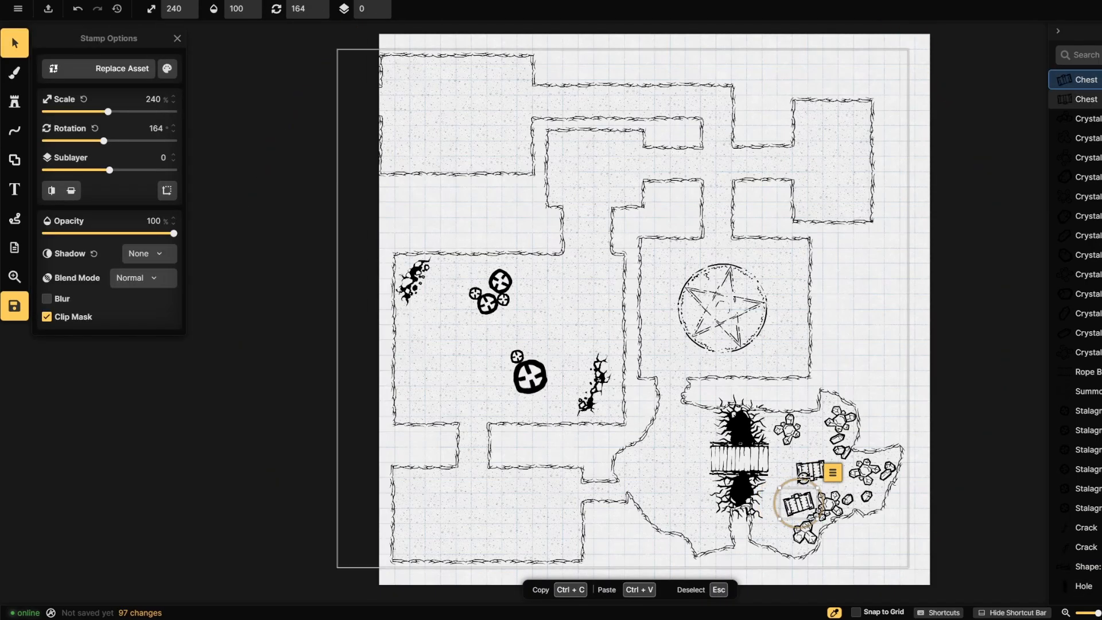
- Rotate the northern chest to stand nearly upright and move it east beside the crystals
left_click(811, 469)
left_click_drag(807, 451, 837, 472)
key("Escape")
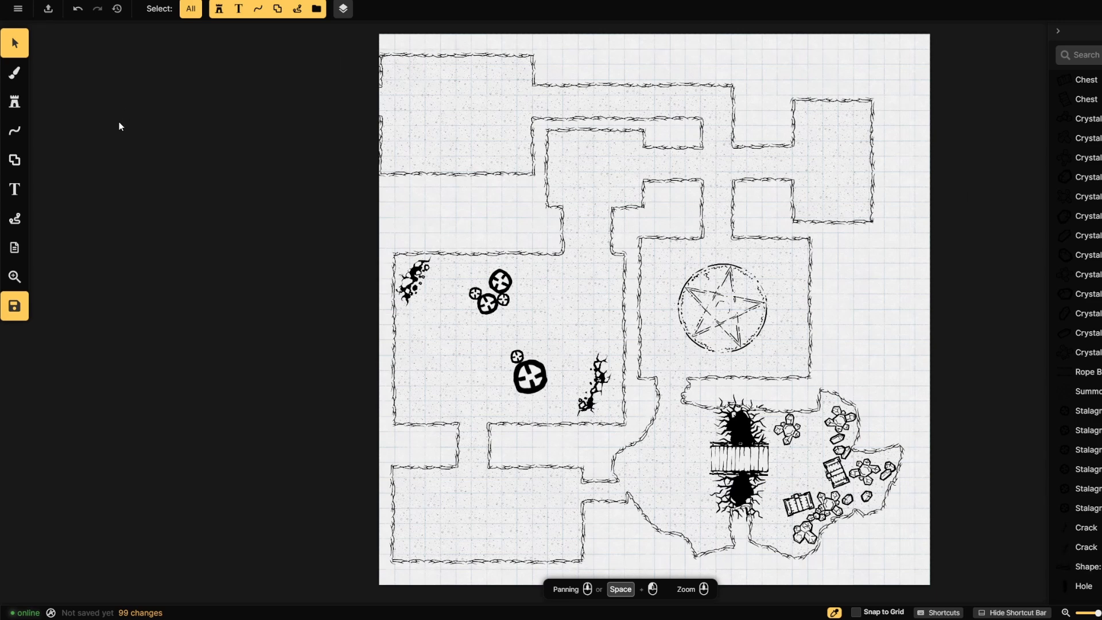
- Place three Stalagmite stamps at 240% scale in the eastern half of the northwestern room
left_click(15, 101)
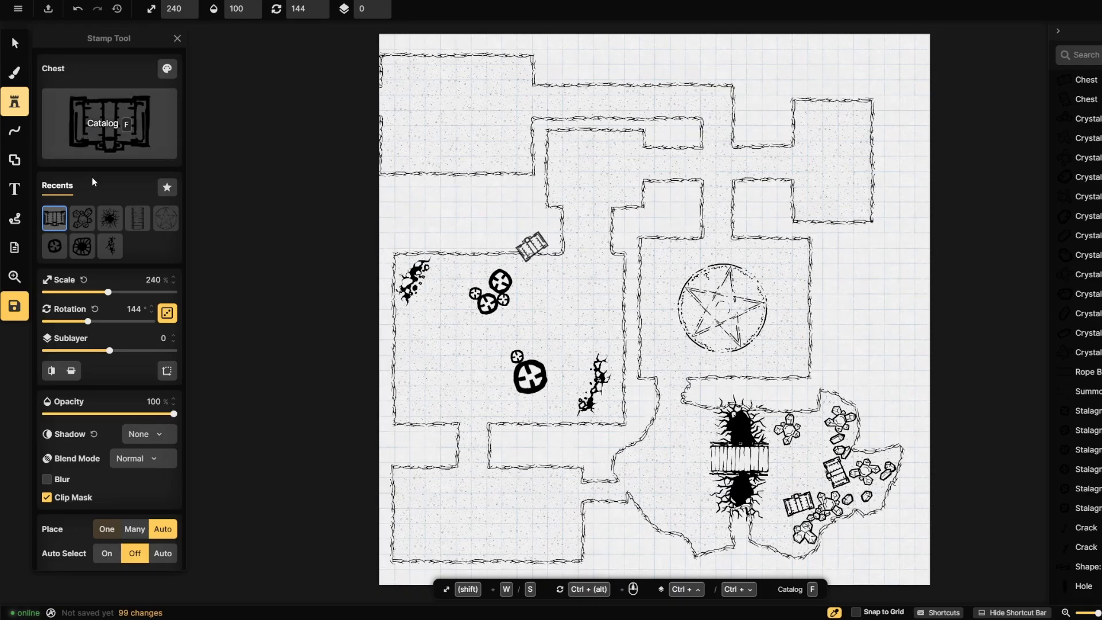
left_click(54, 245)
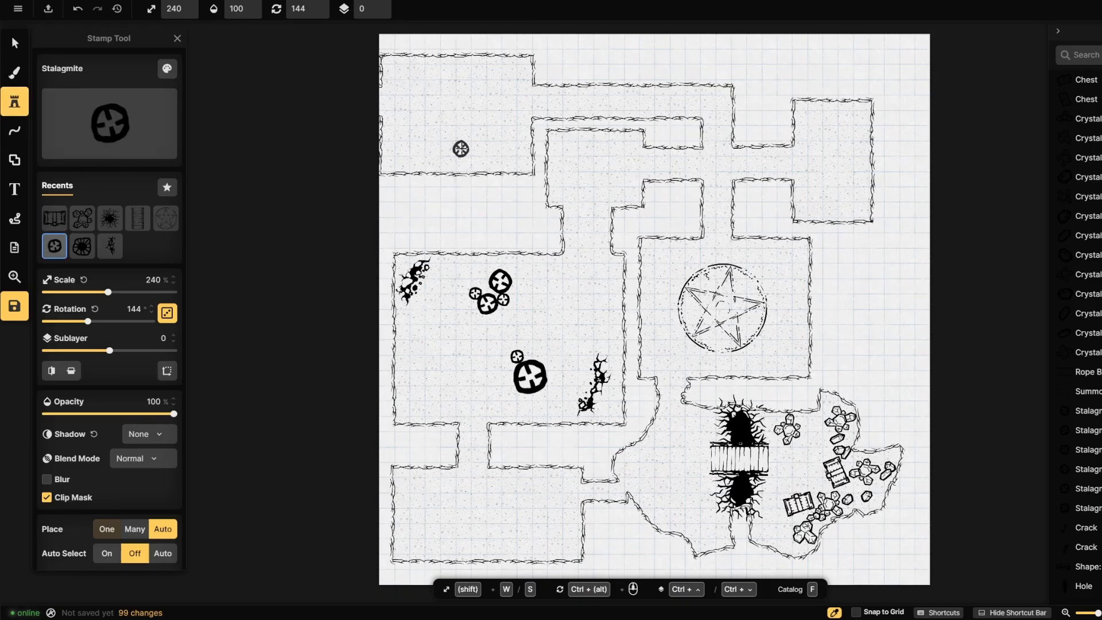
left_click(460, 149)
left_click(487, 111)
left_click(486, 86)
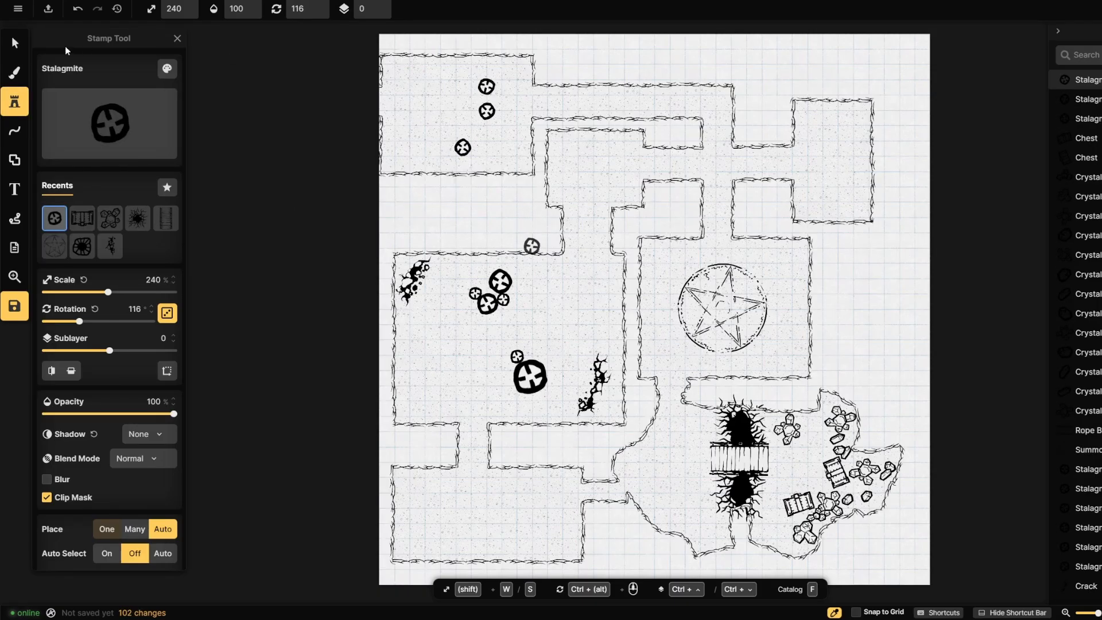
- Move the middle stalagmite in the northwestern room up beside the northernmost one, forming a pair
left_click(15, 44)
left_click(487, 87)
left_click(486, 110)
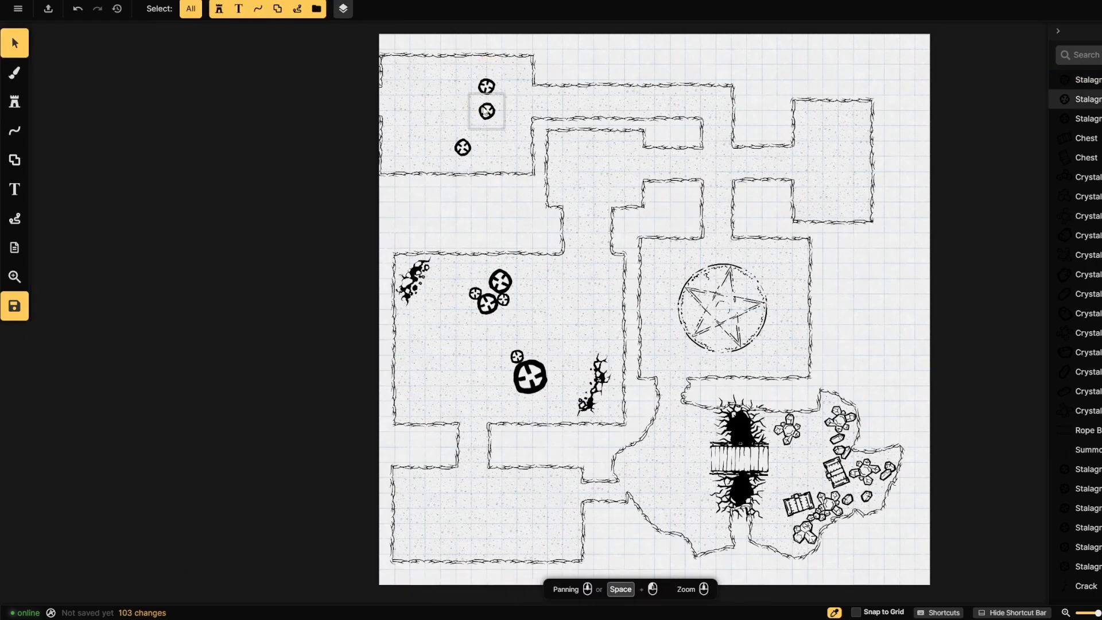
left_click(484, 107)
left_click_drag(484, 108, 466, 84)
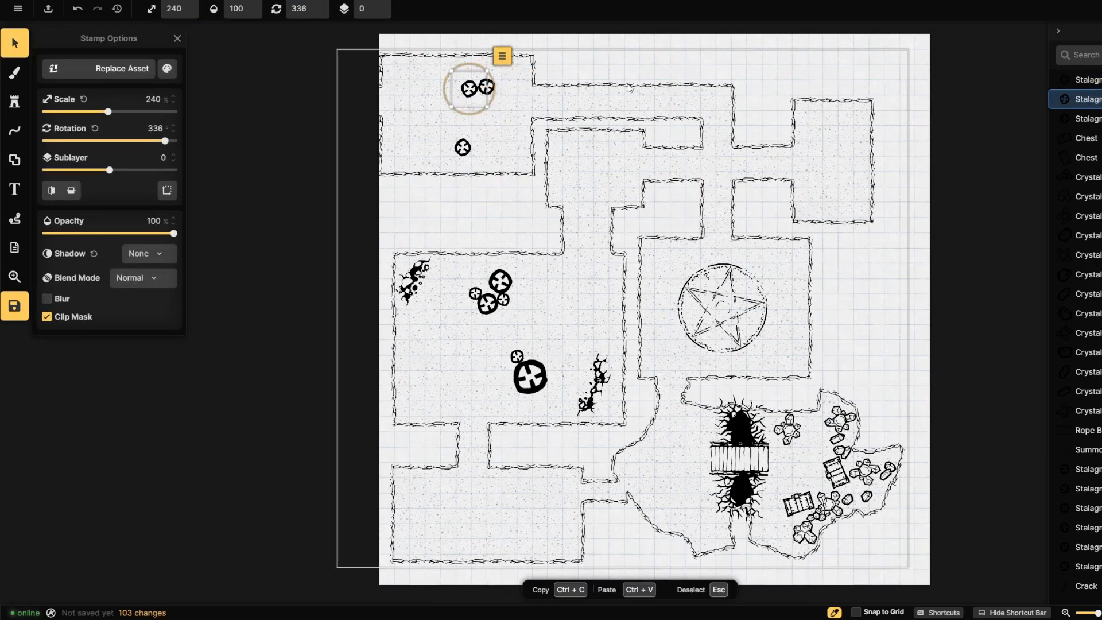
- Reopen the stamp catalog and clear the "chest" search to show all Battlemaps Classic stamps
left_click(14, 101)
left_click(78, 123)
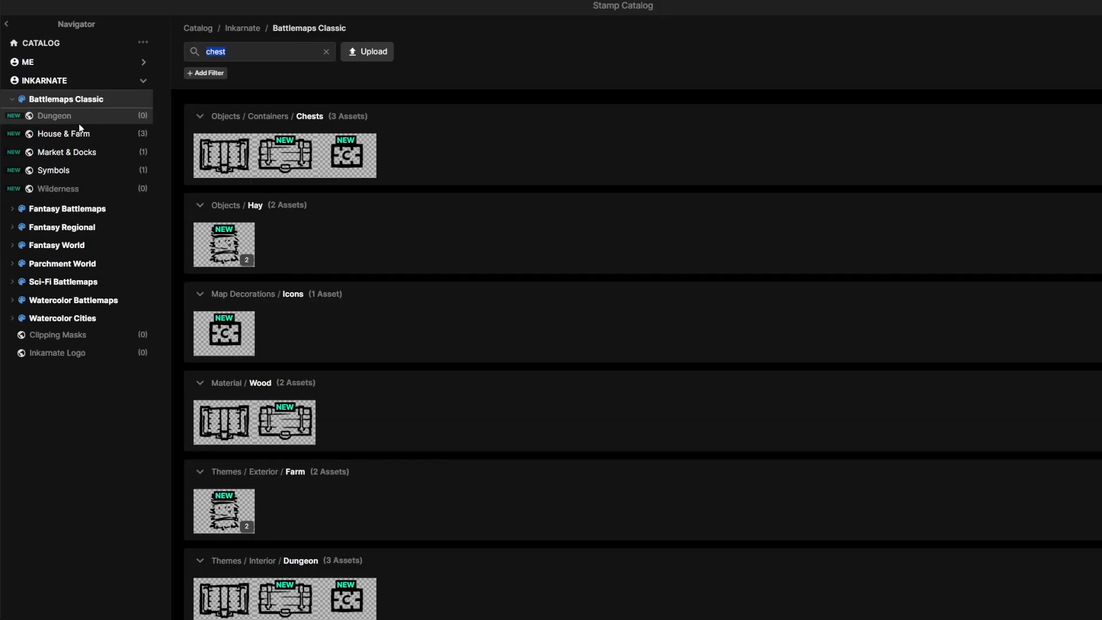
mouse_move(222, 262)
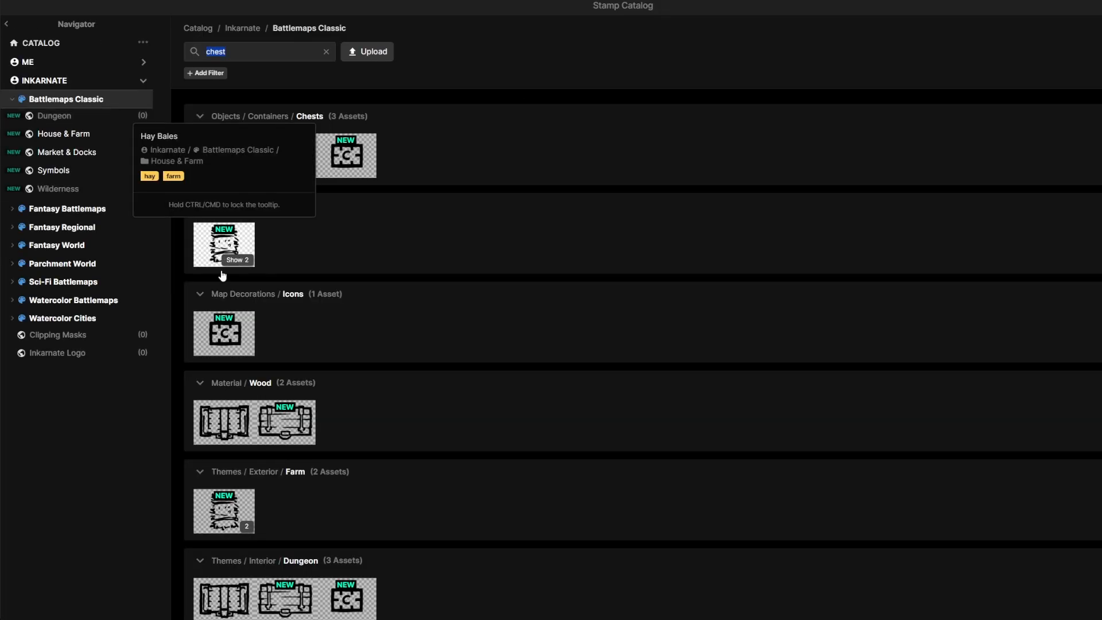
scroll(236, 342, "down", 1)
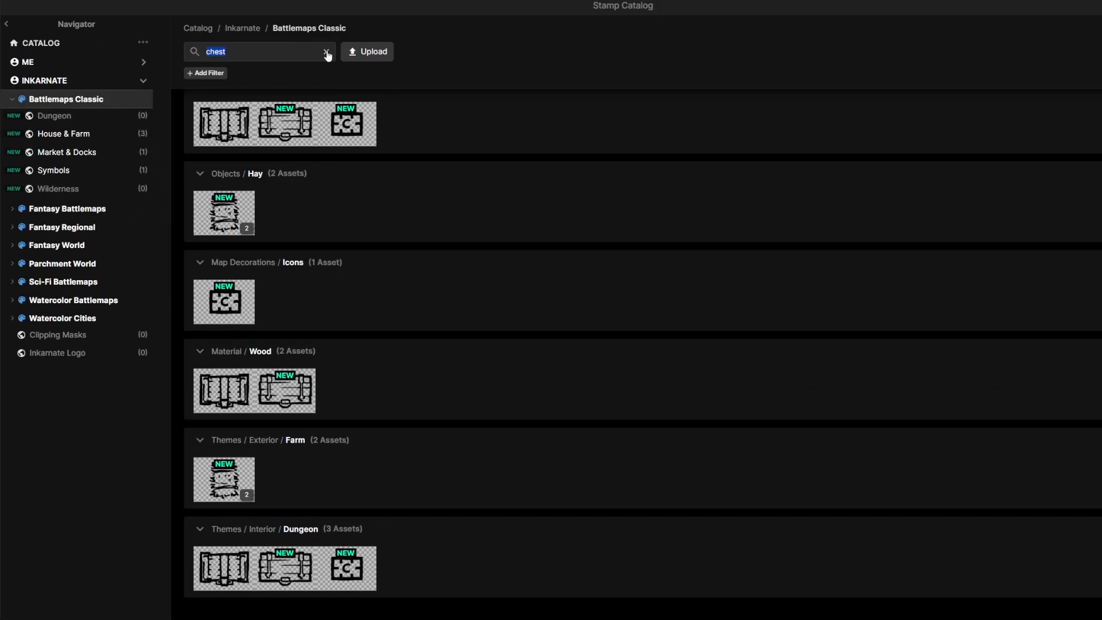
left_click(325, 53)
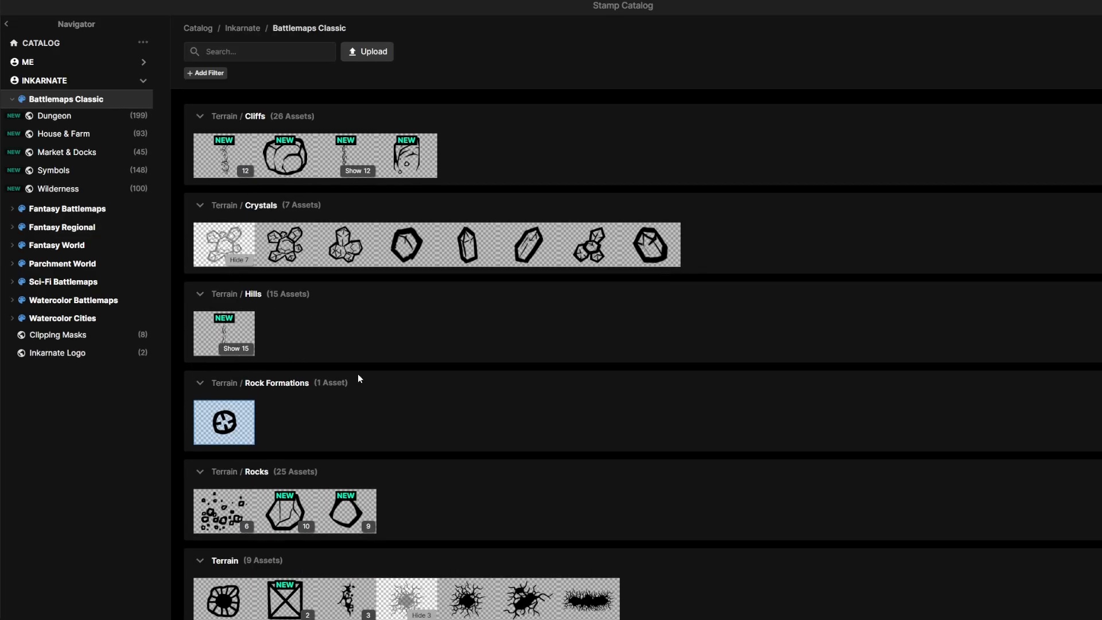
- Find the Moons group in the Battlemaps Classic catalog, expand its variants and choose the Full Moon stamp
scroll(360, 375, "down", 5)
mouse_move(304, 217)
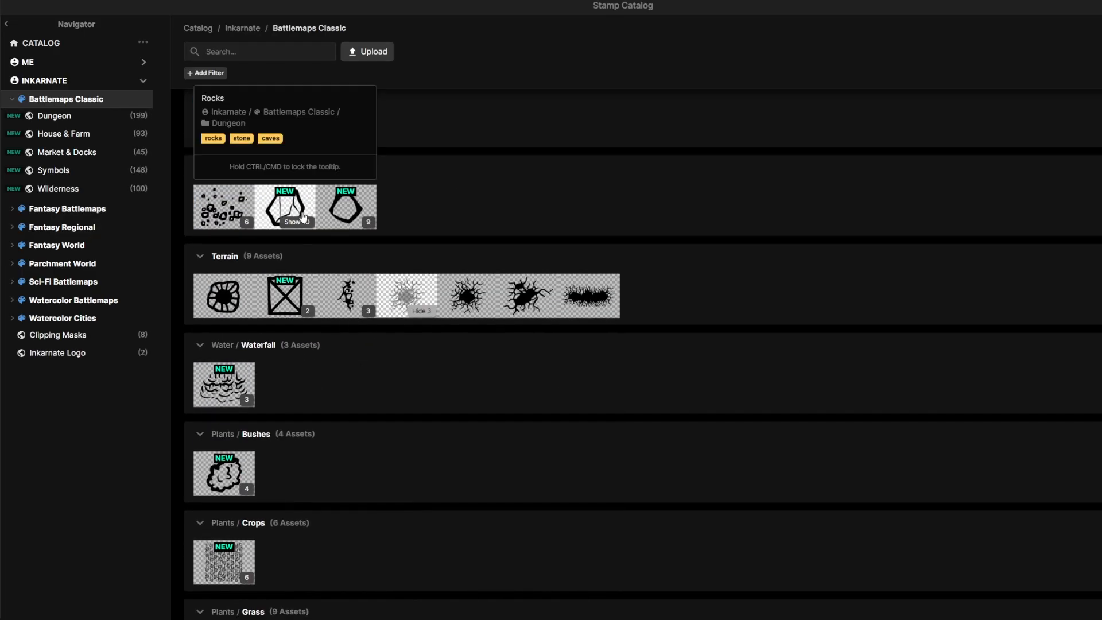
scroll(308, 242, "down", 3)
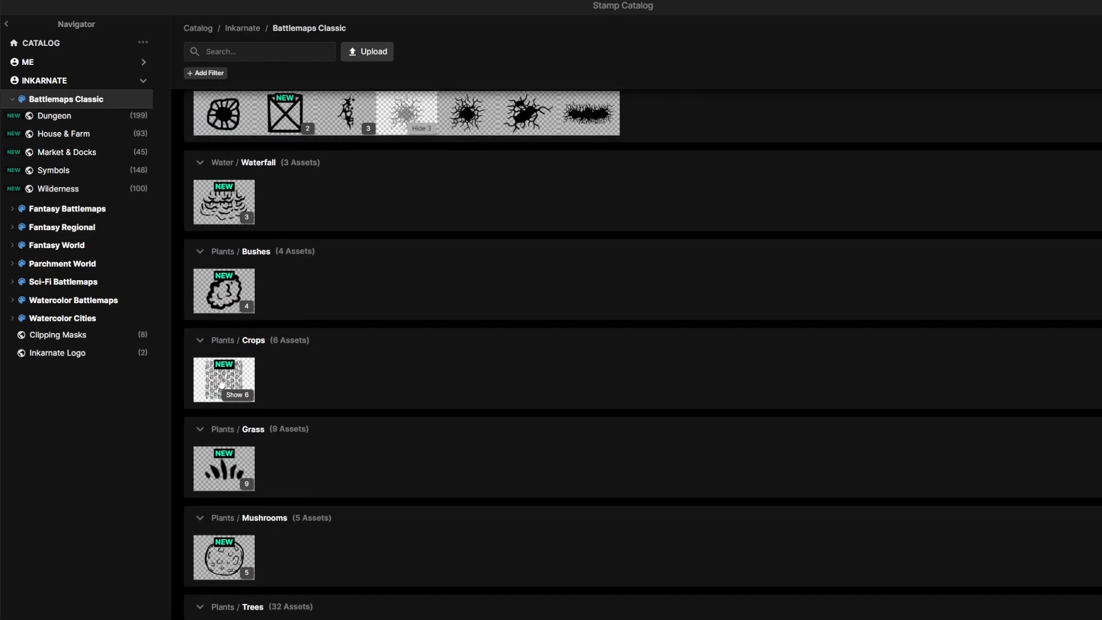
mouse_move(221, 383)
scroll(221, 383, "down", 2)
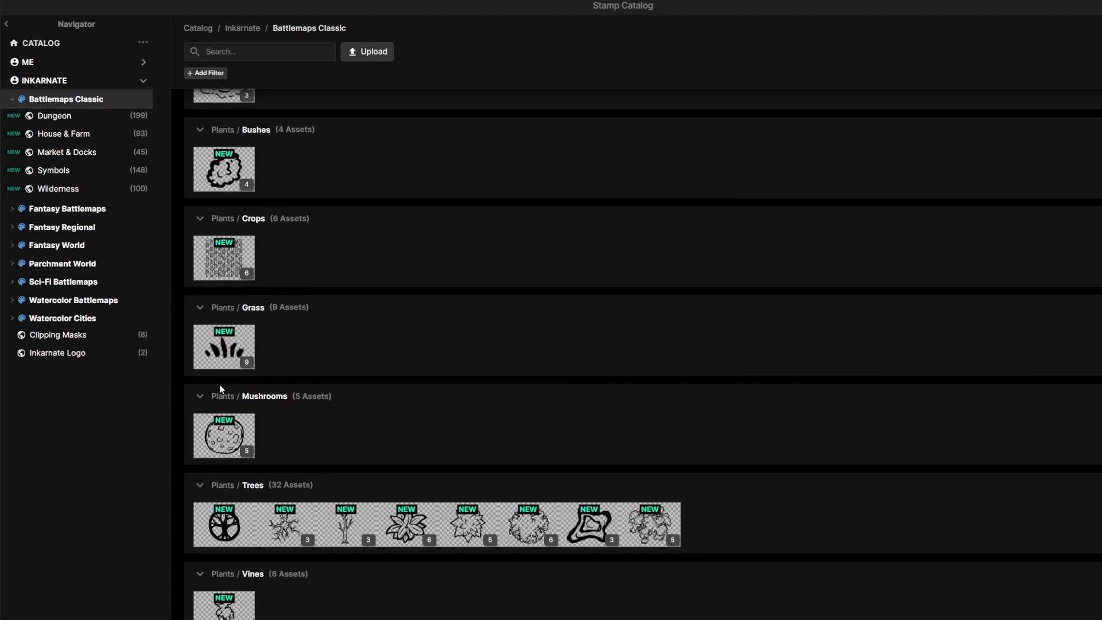
scroll(224, 448, "down", 4)
scroll(225, 453, "down", 3)
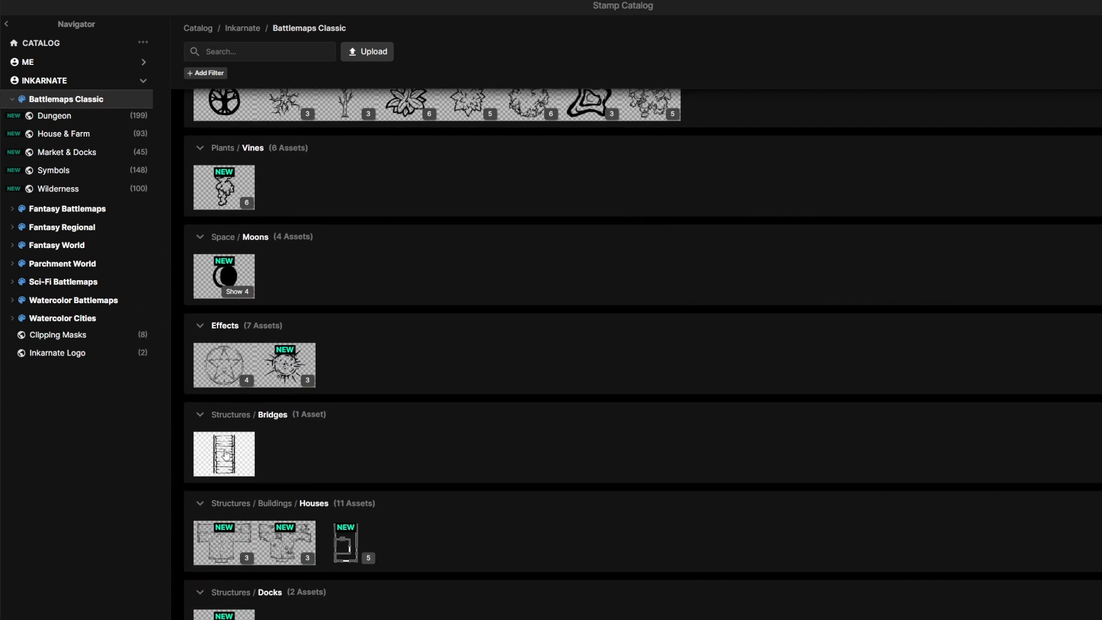
mouse_move(236, 277)
left_click(239, 292)
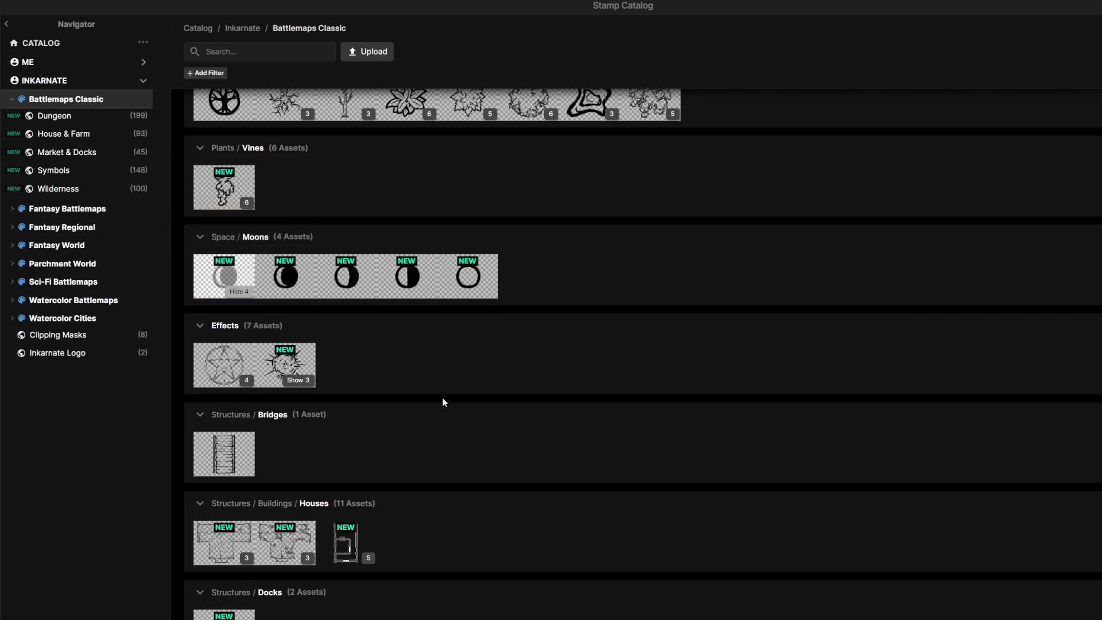
left_click(473, 283)
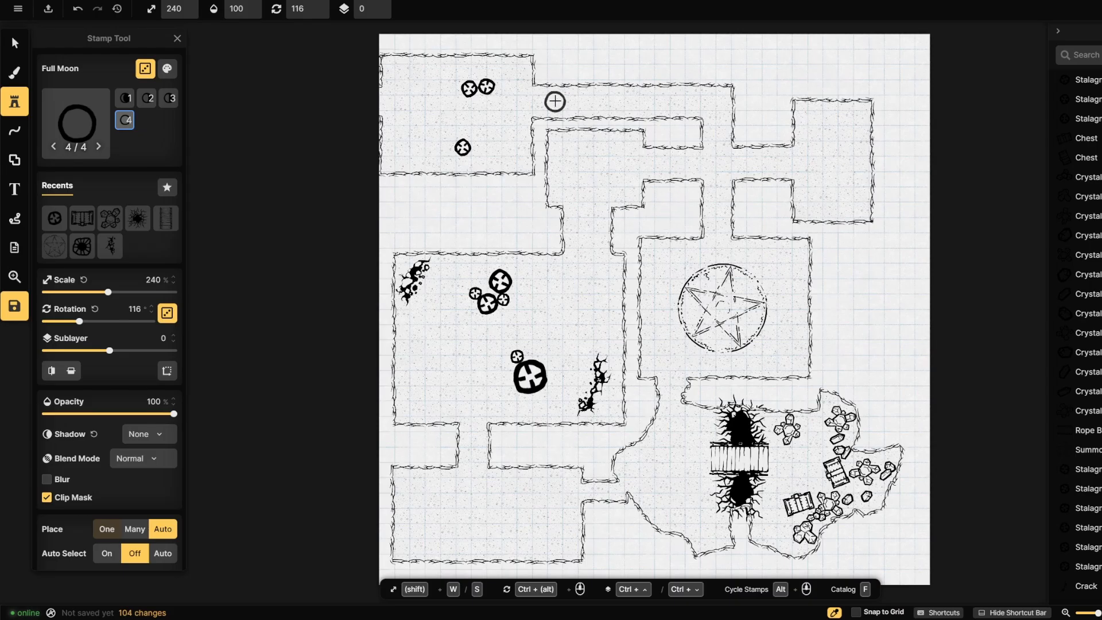
- Place Full, First Quarter, Waning Gibbous and Waning Crescent Moon stamps at 240% scale in an eastward row along the northern corridor
left_click(555, 101)
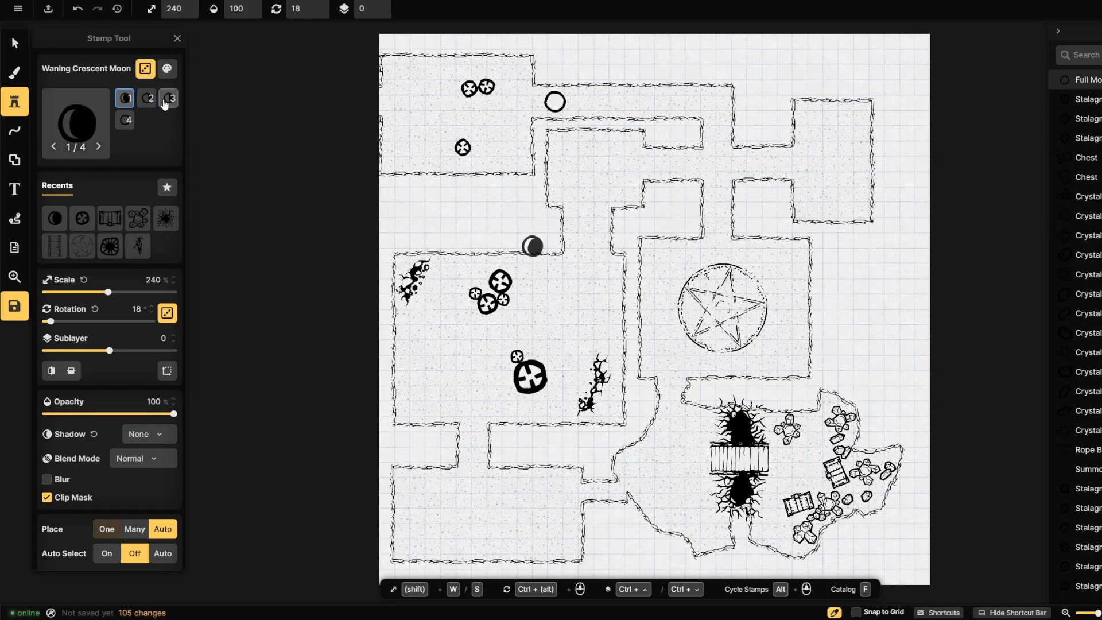
left_click(168, 98)
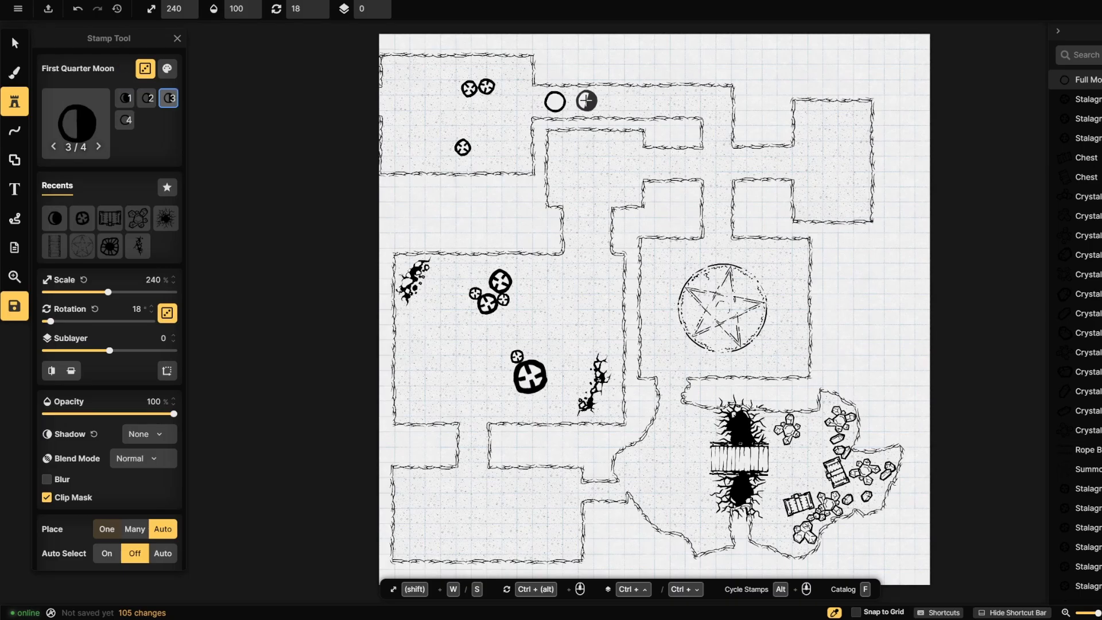
left_click(584, 102)
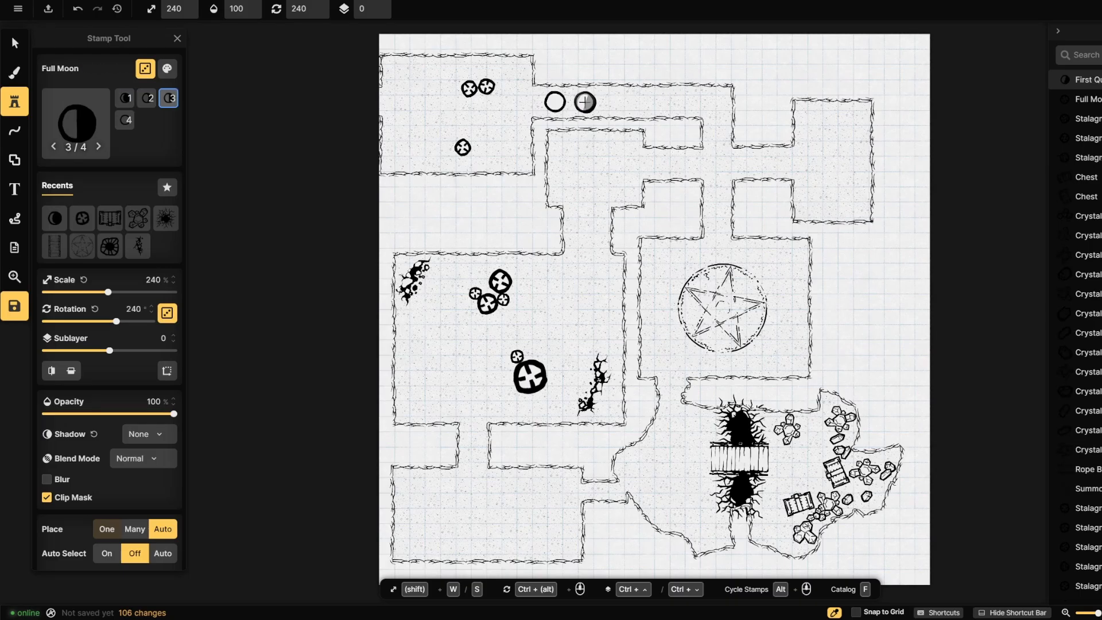
left_click(147, 99)
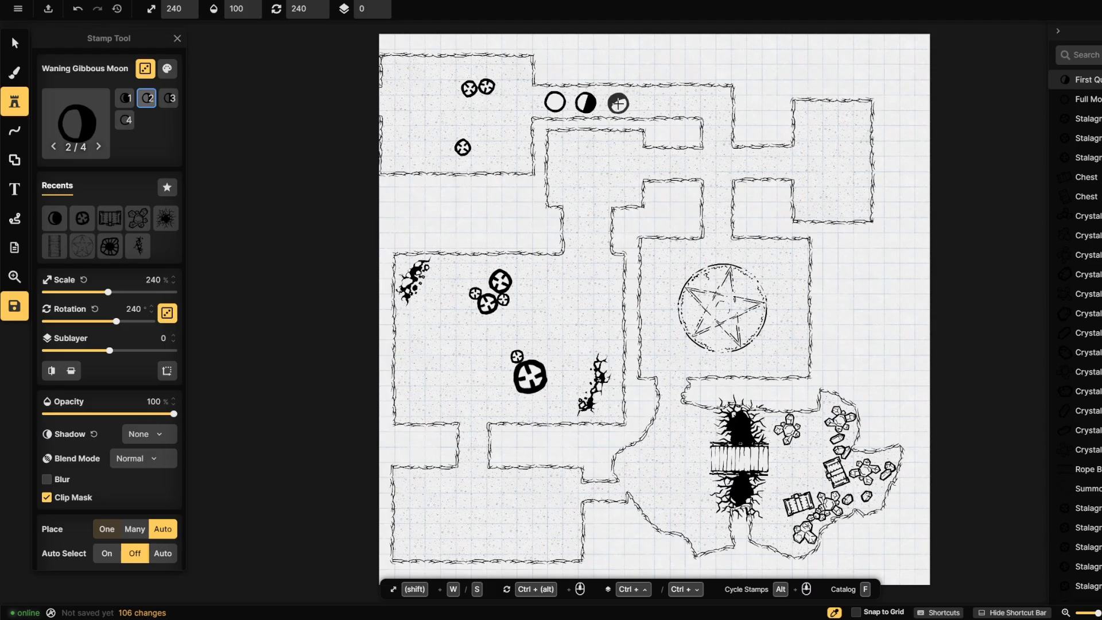
left_click(618, 103)
key("1")
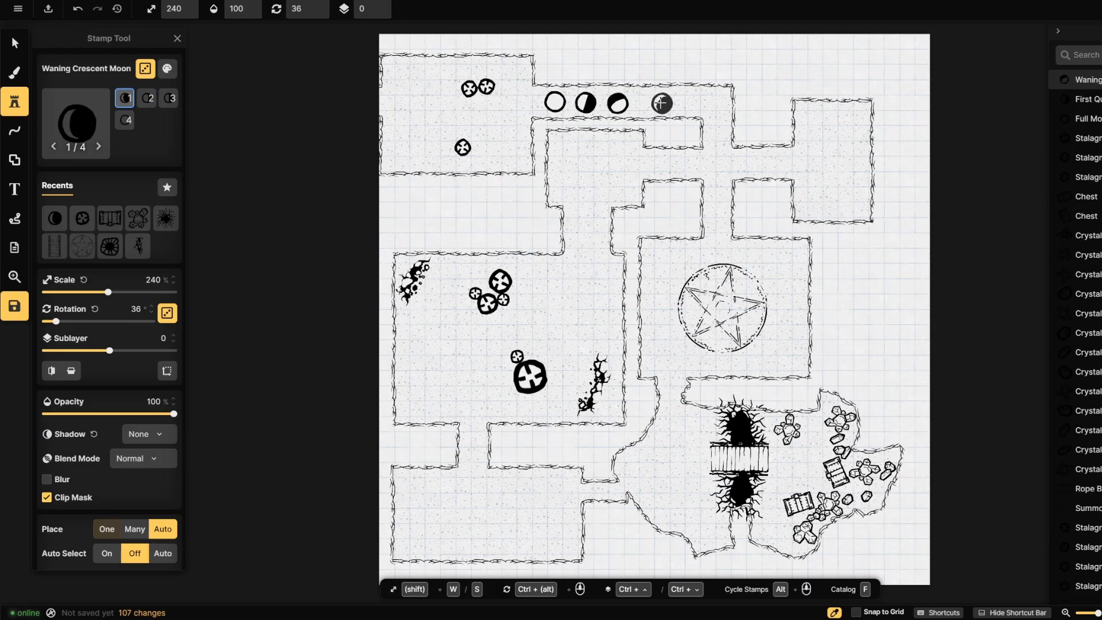
left_click(650, 103)
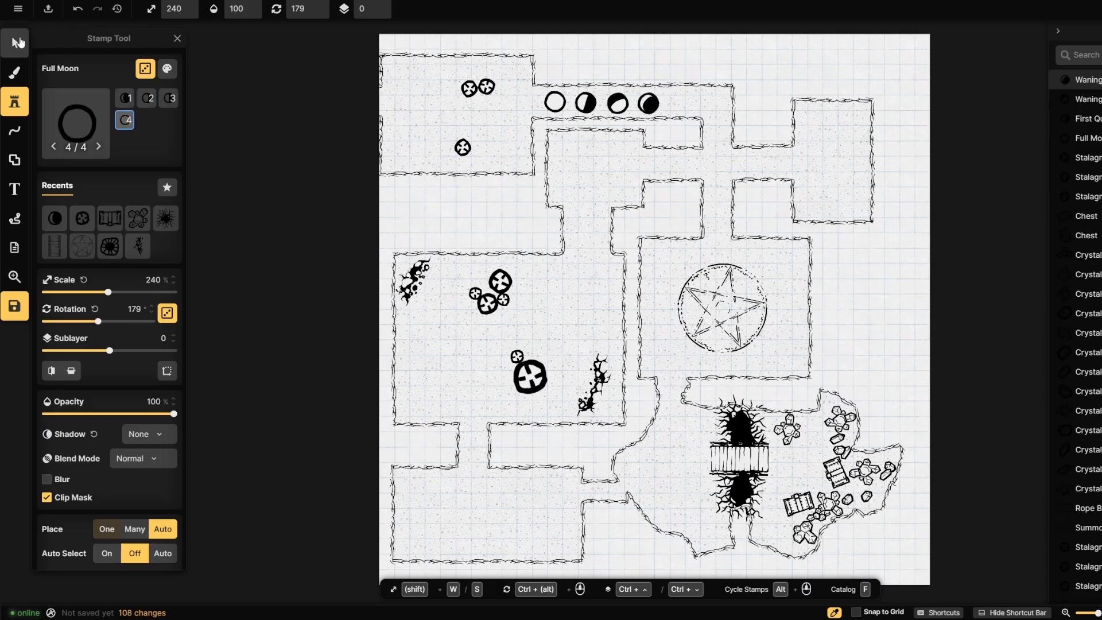
- Spread the three dark moon stamps farther east along the northern corridor so all four moons are evenly spaced
key("v")
left_click(636, 114)
left_click_drag(659, 104, 691, 104)
left_click(649, 104)
mouse_move(618, 104)
left_mouse_down()
mouse_move(647, 105)
mouse_move(604, 104)
left_mouse_up()
left_click(588, 104)
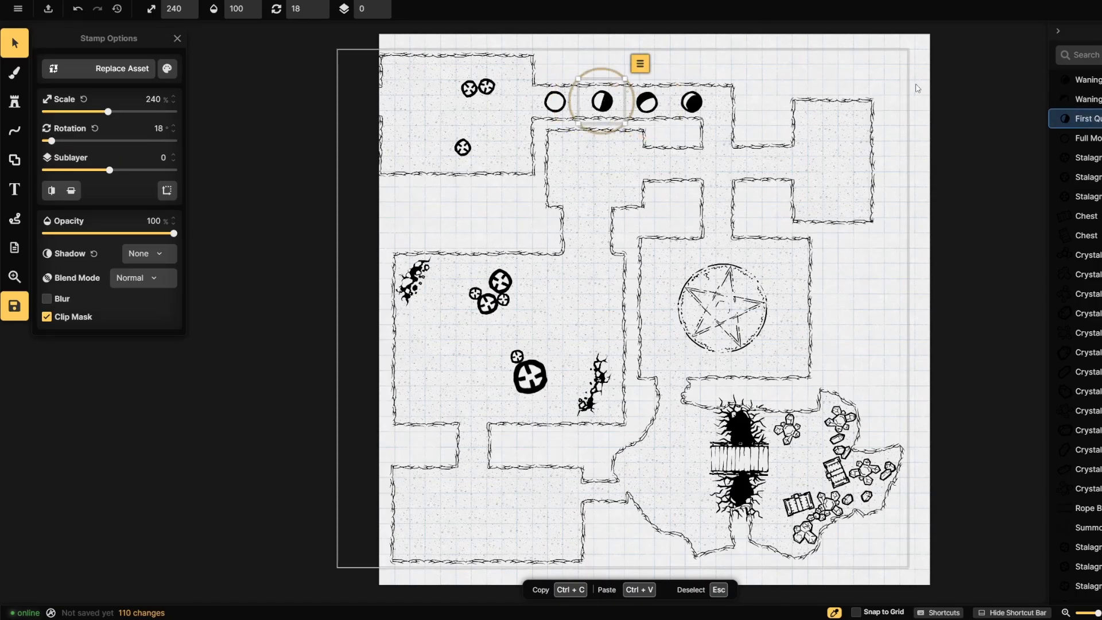
- Deselect the moons and choose the Rail Track stamp from the Rails group of the Battlemaps Classic catalog
left_click(950, 81)
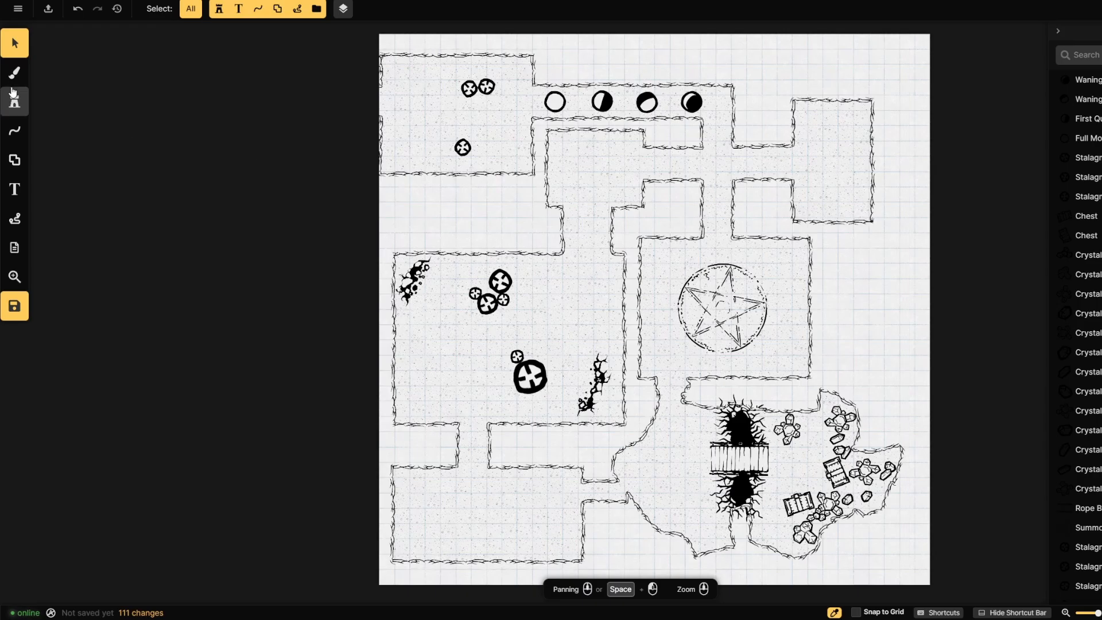
left_click(13, 107)
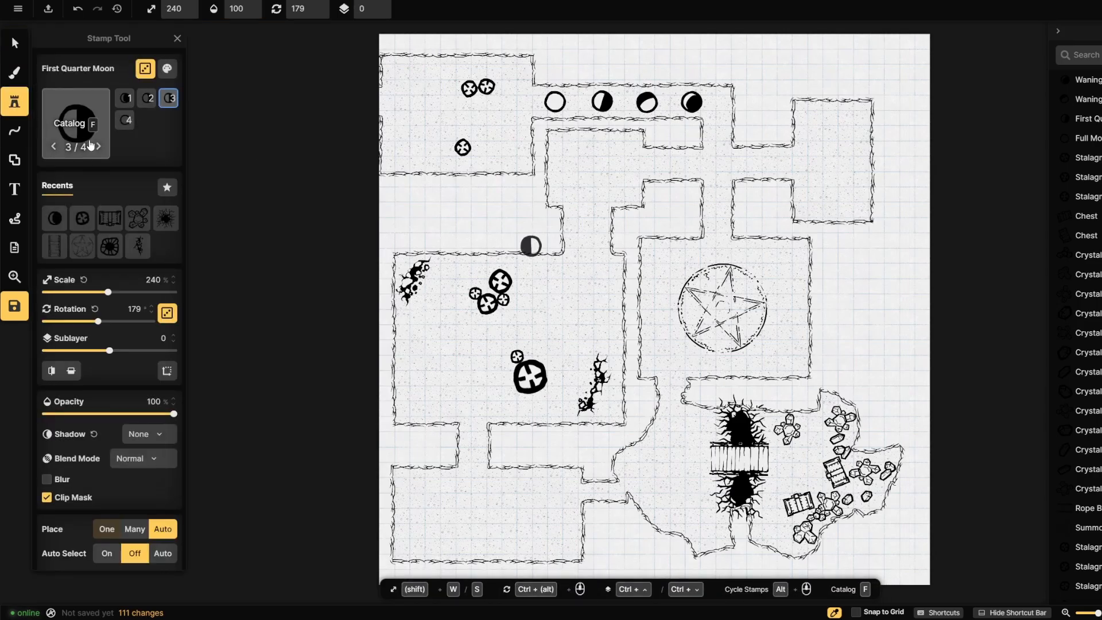
left_click(90, 144)
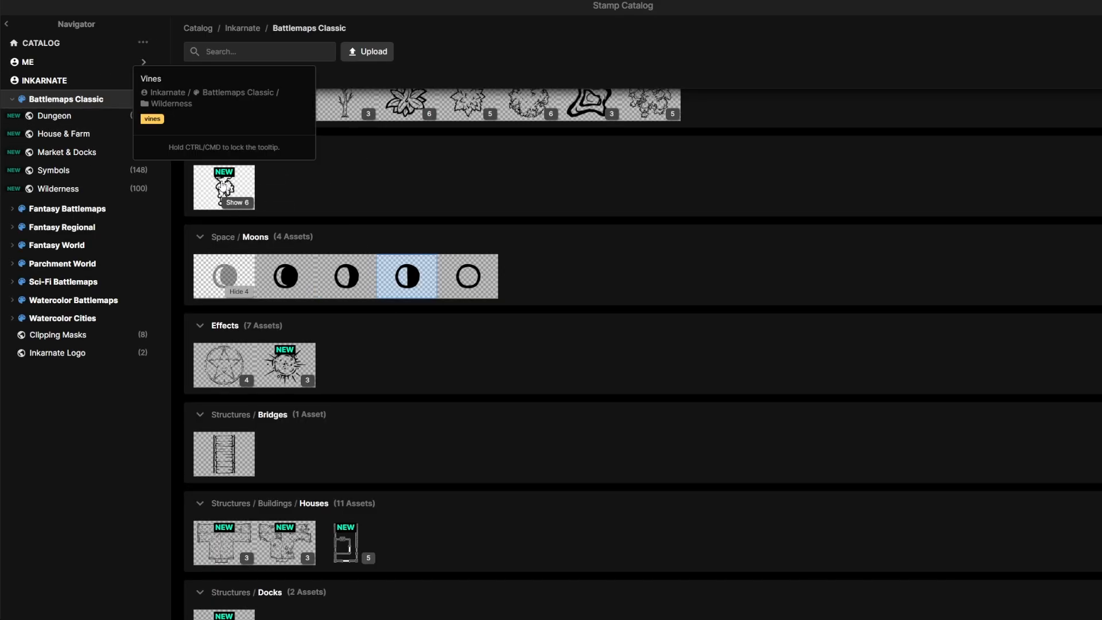
scroll(222, 180, "down", 6)
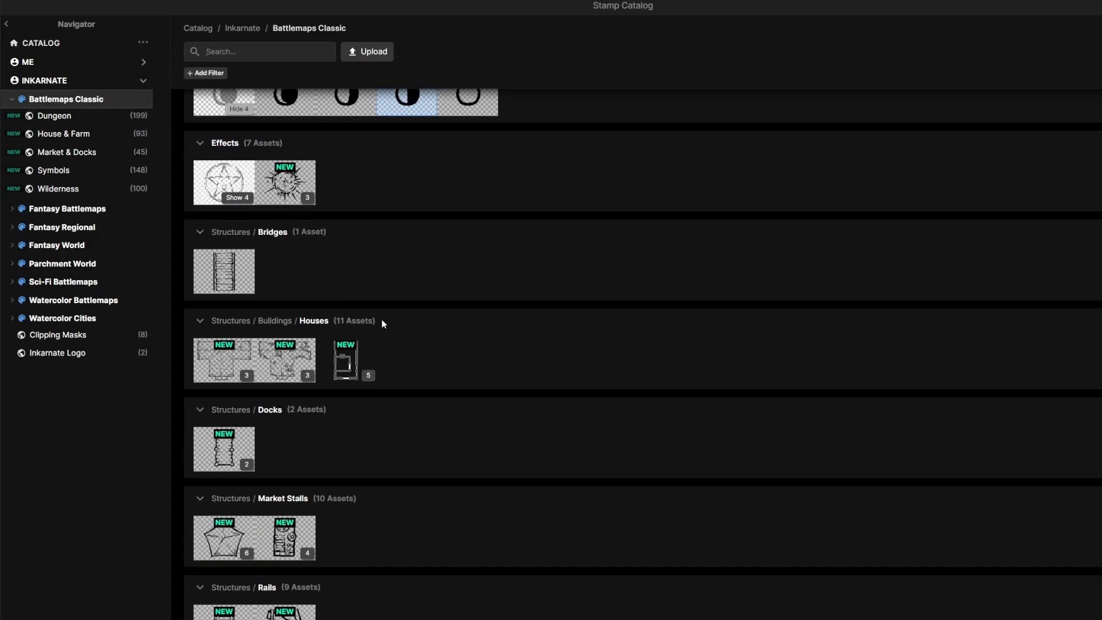
scroll(381, 330, "down", 4)
mouse_move(219, 124)
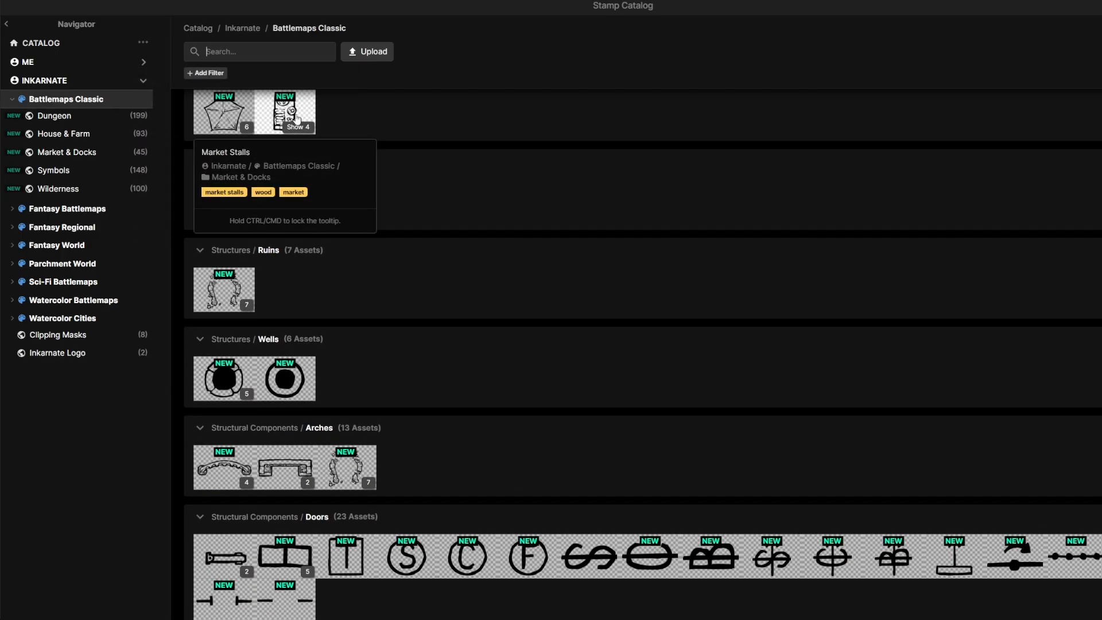
scroll(334, 282, "down", 1)
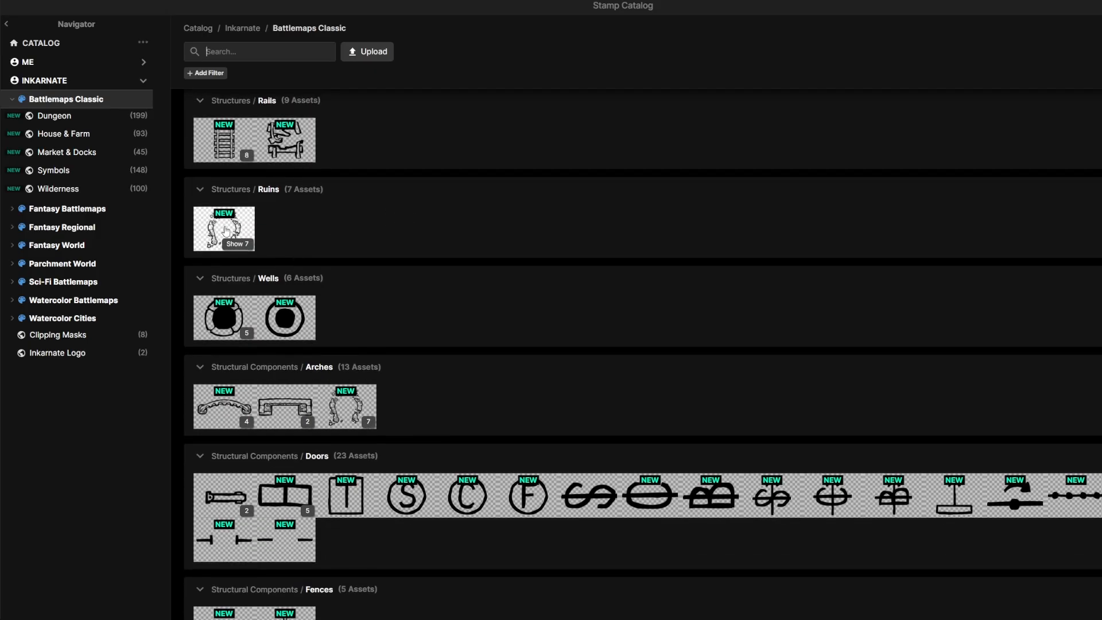
mouse_move(219, 226)
mouse_move(294, 156)
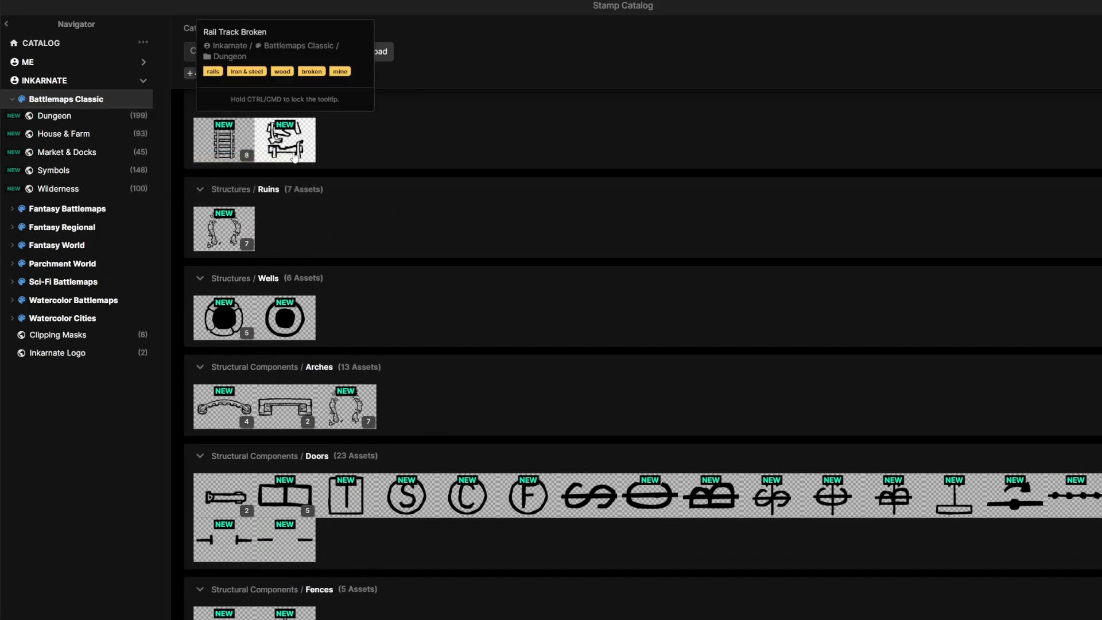
left_click(230, 140)
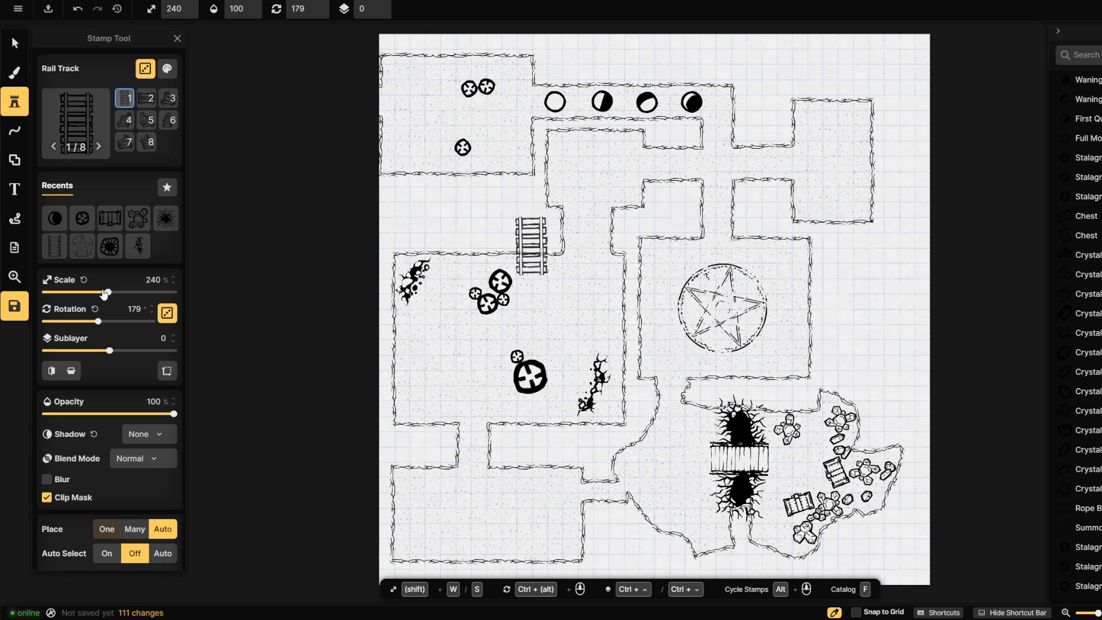
- Set the Rail Track stamp to 123% scale and place one straight piece in the small room south of the moon corridor
left_click_drag(106, 301, 77, 306)
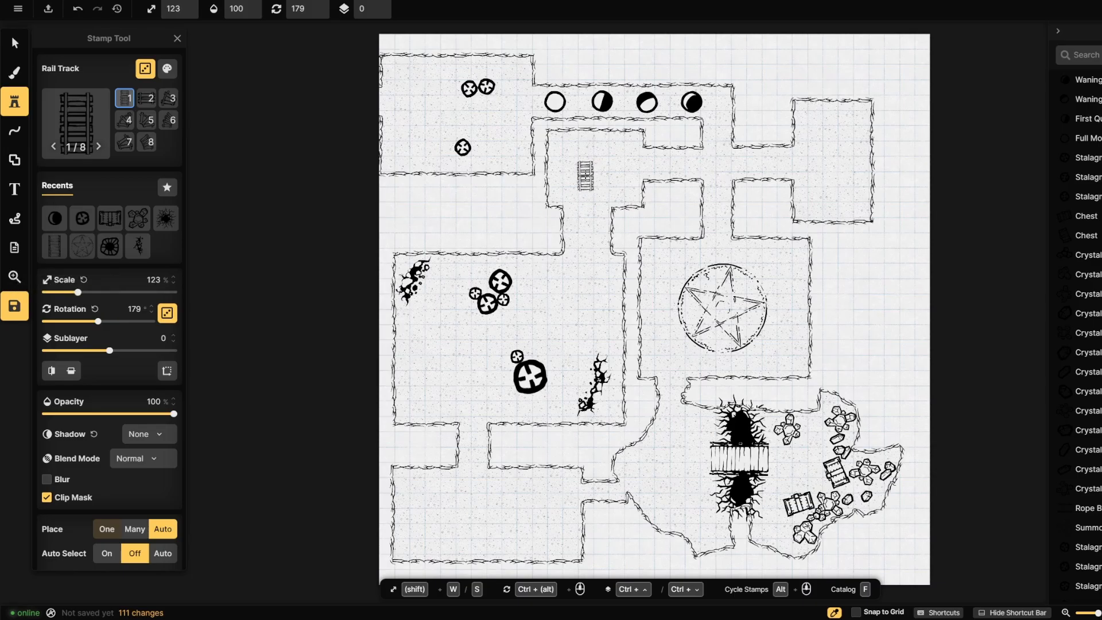
left_click(585, 175)
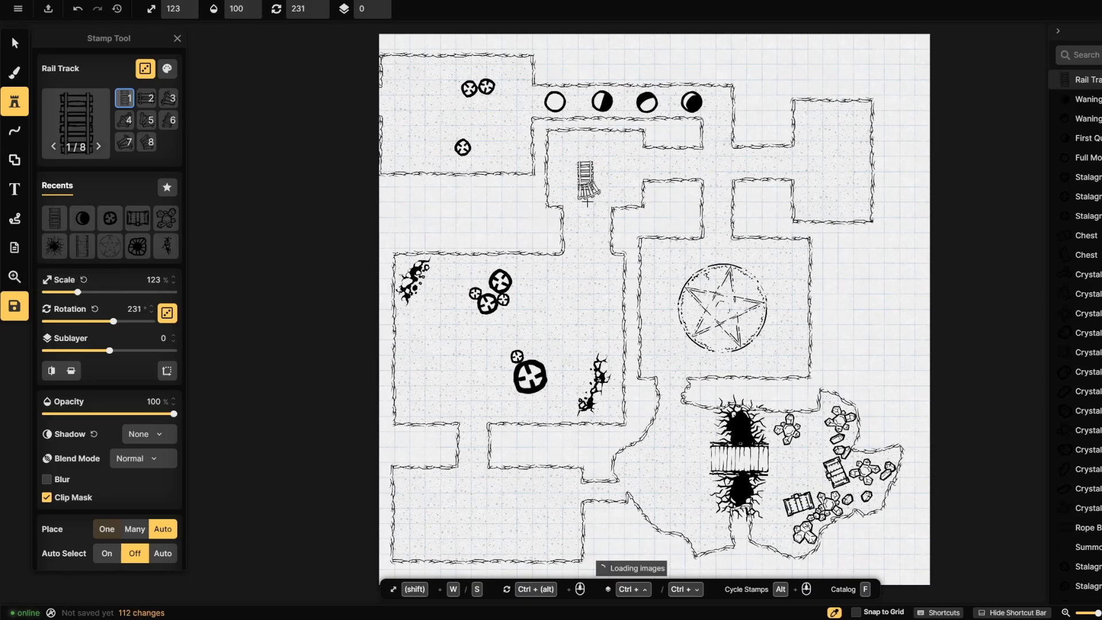
- Keep the straight Rail Track variant 1, turning off random variants and random rotation, with rotation at 0°
left_click(124, 98)
left_click(146, 68)
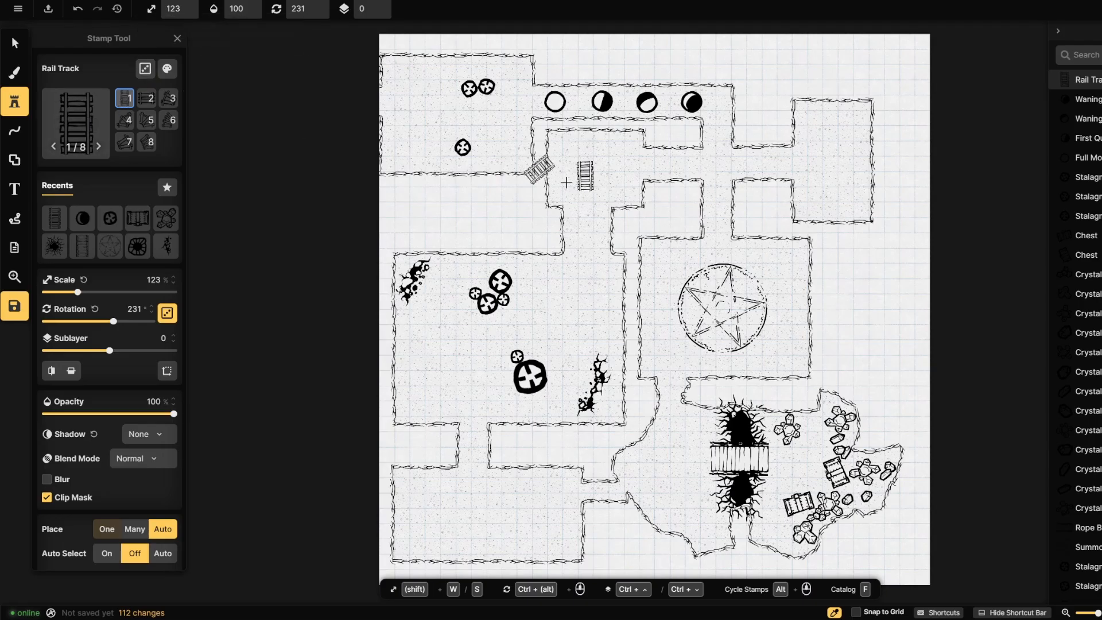
left_click(165, 315)
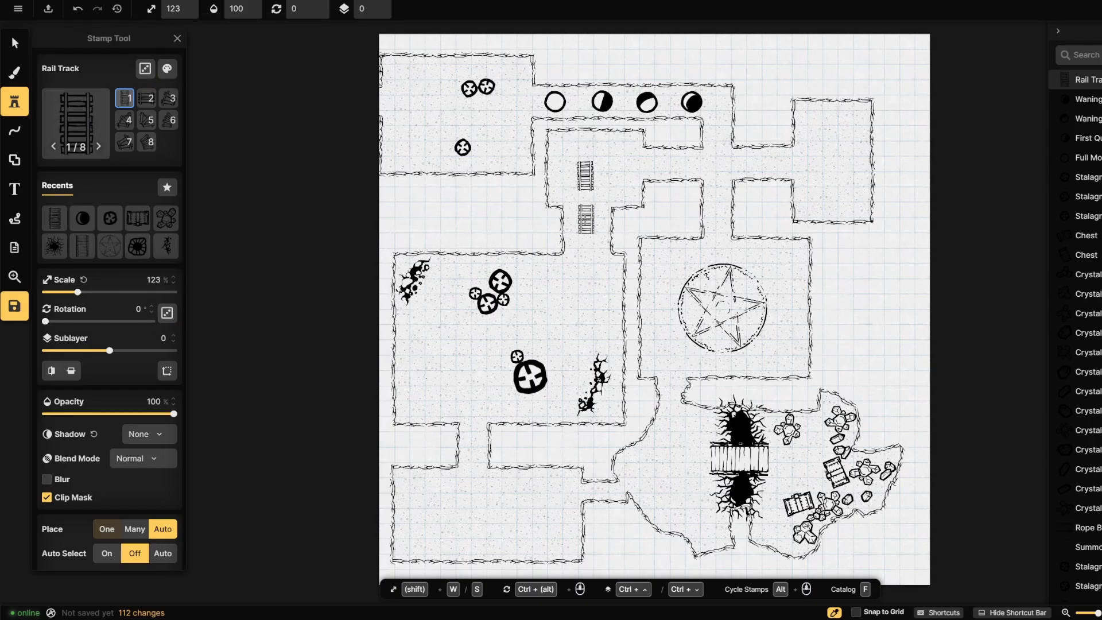
- Extend the straight rail track southward end to end with four more pieces, through the passage into the large western room
scroll(584, 196, "up", 8)
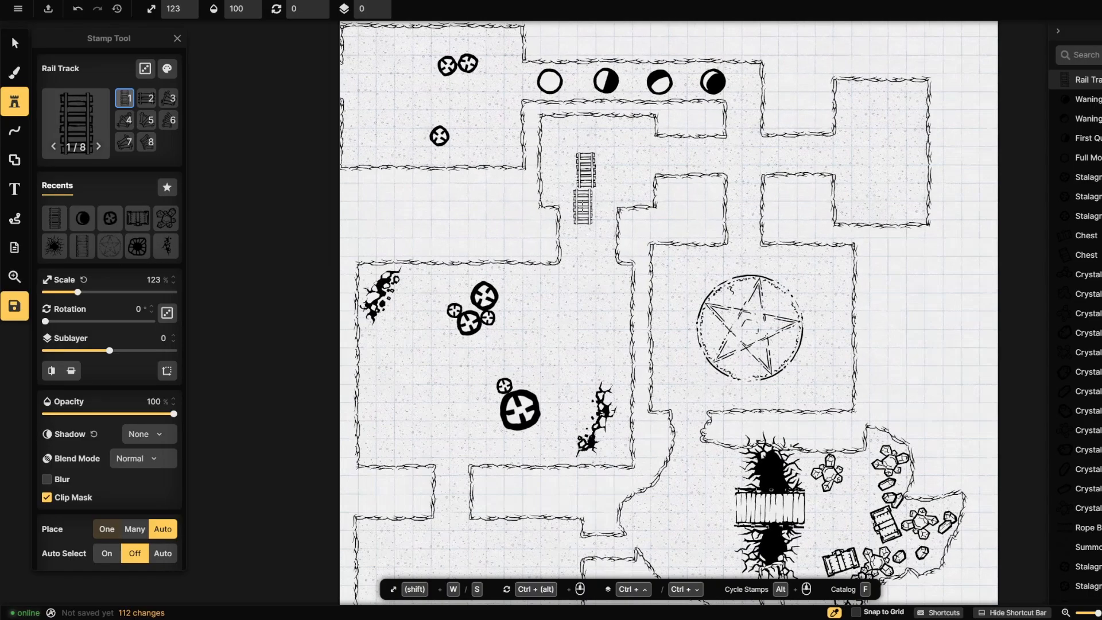
scroll(577, 202, "up", 1)
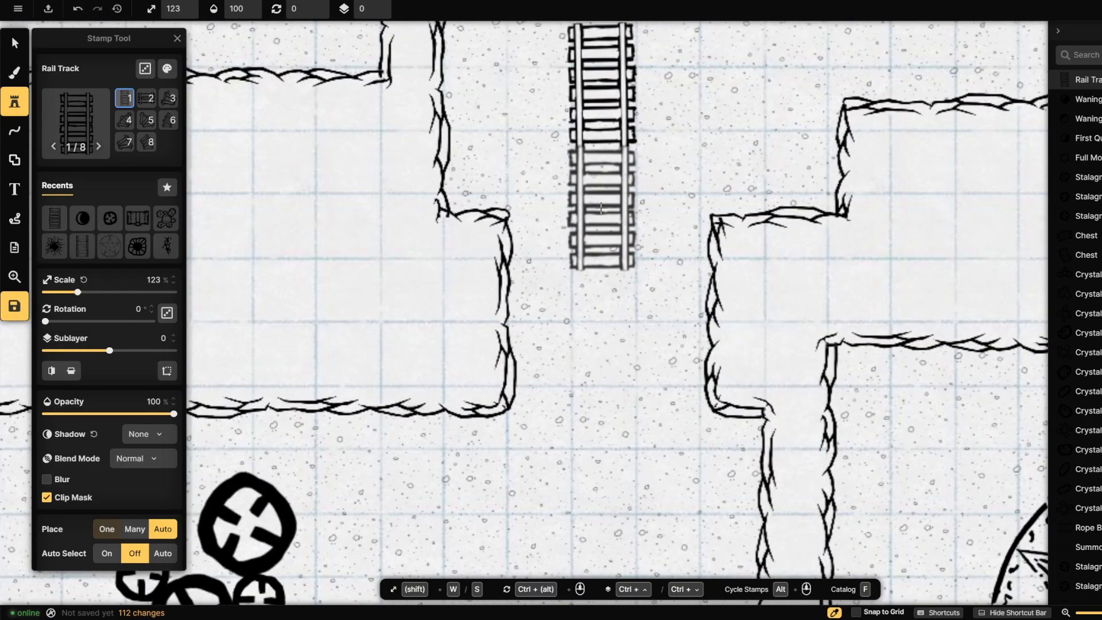
left_click(601, 207)
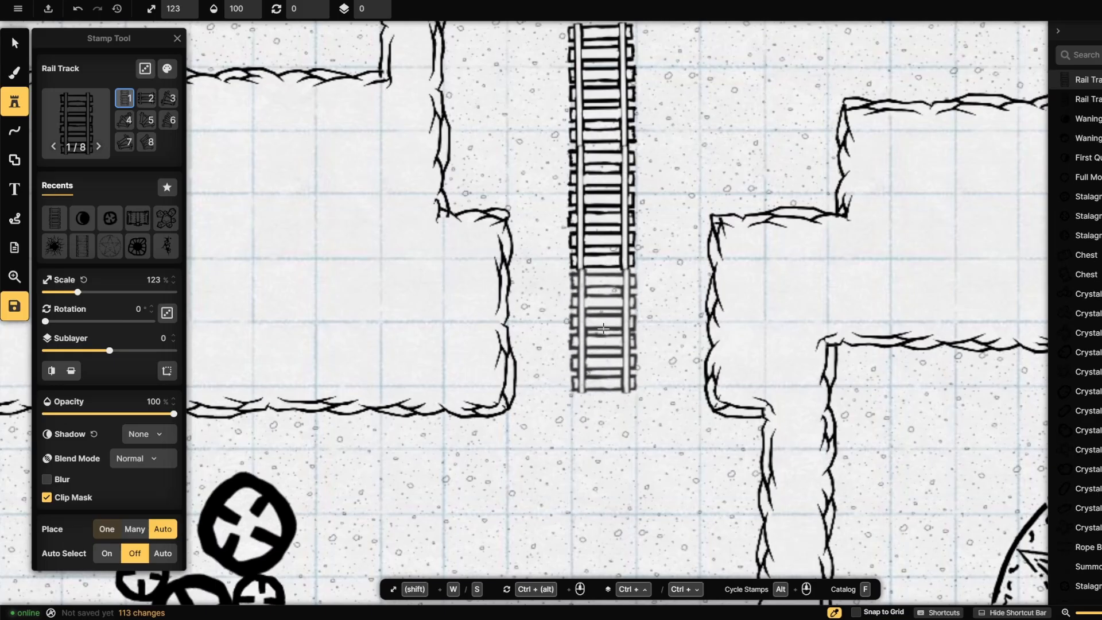
left_click(602, 329)
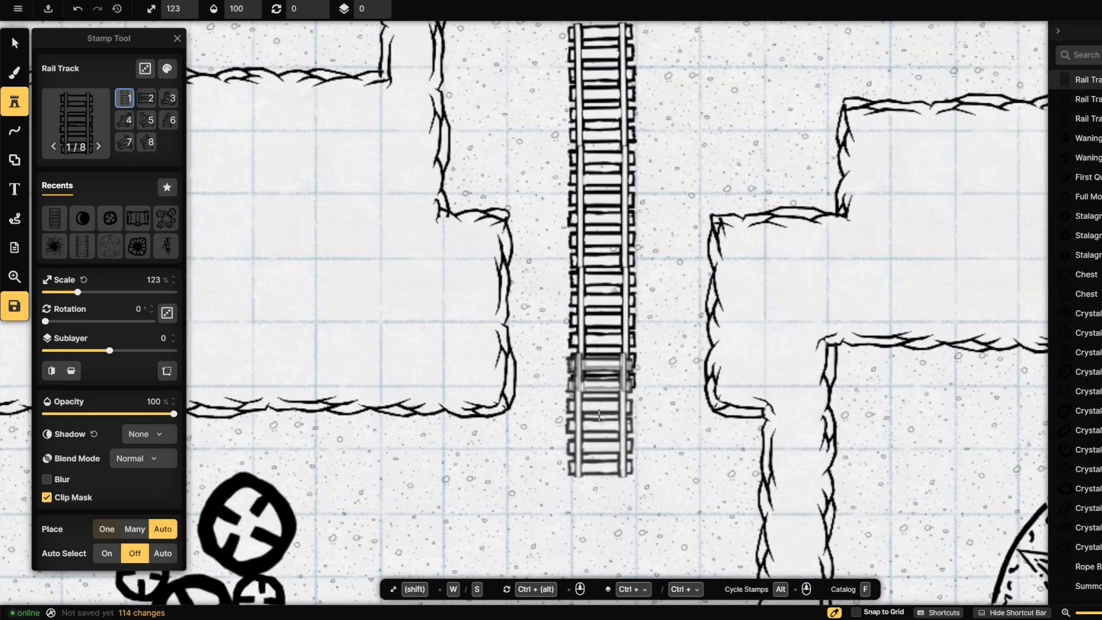
left_click_drag(592, 405, 592, 107)
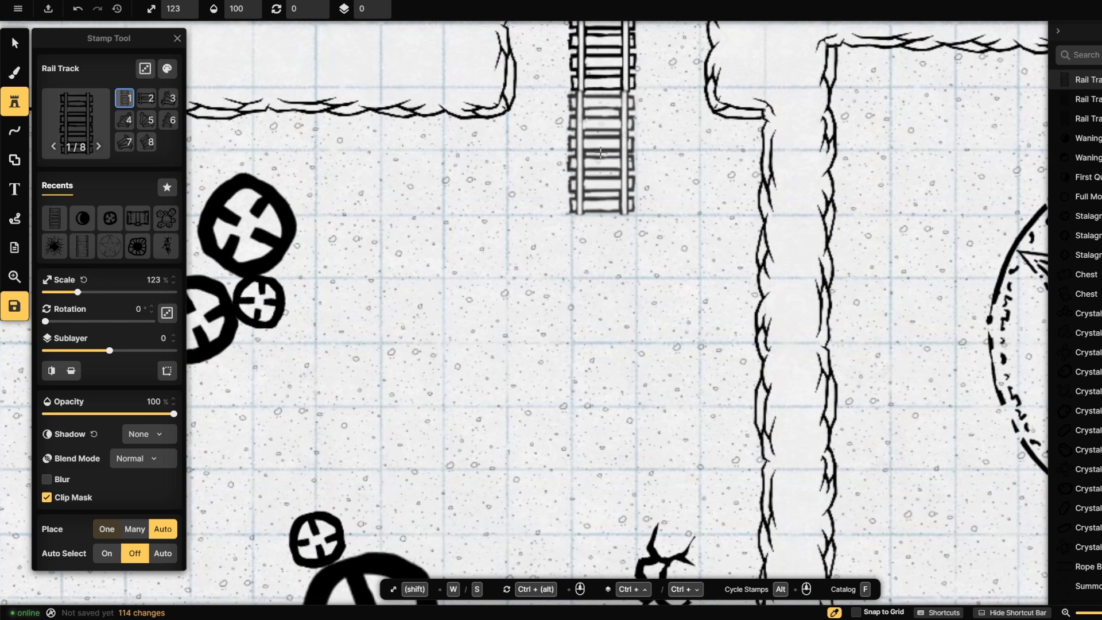
left_click(601, 153)
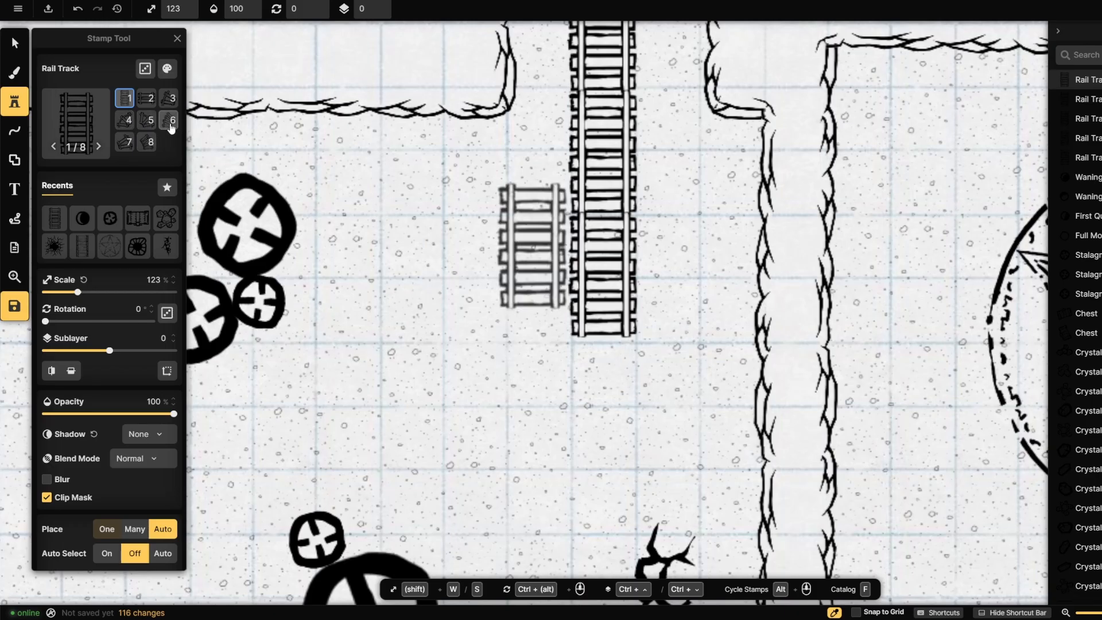
- Select the curved Rail Track variant 5 and rotate it to about 75° for the southern end of the straight track
left_click(146, 122)
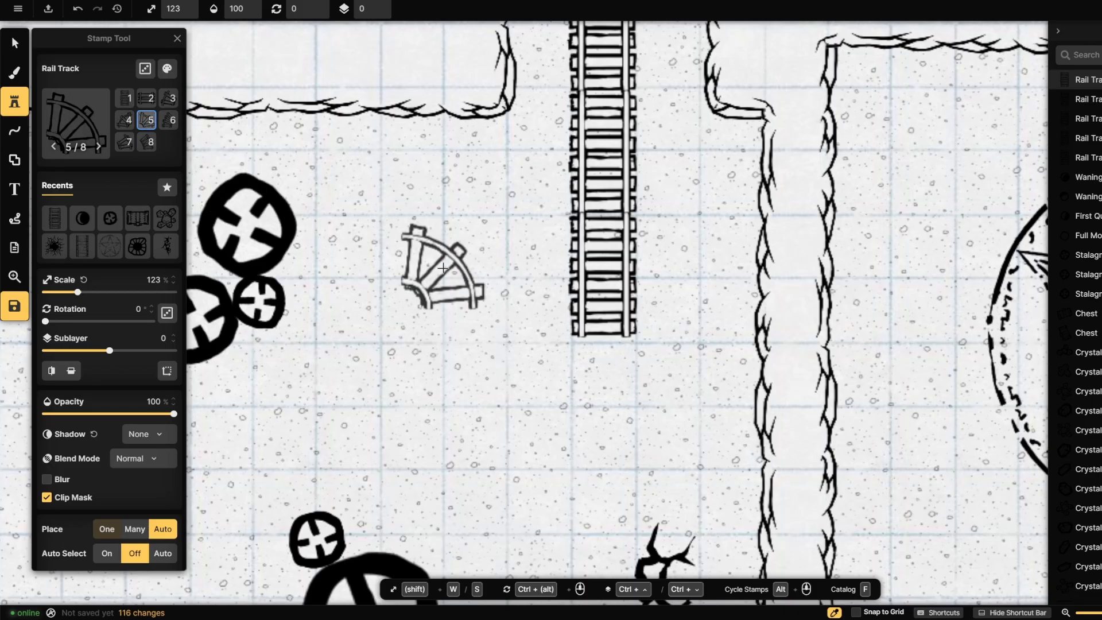
scroll(454, 289, "up", 6, "ctrl")
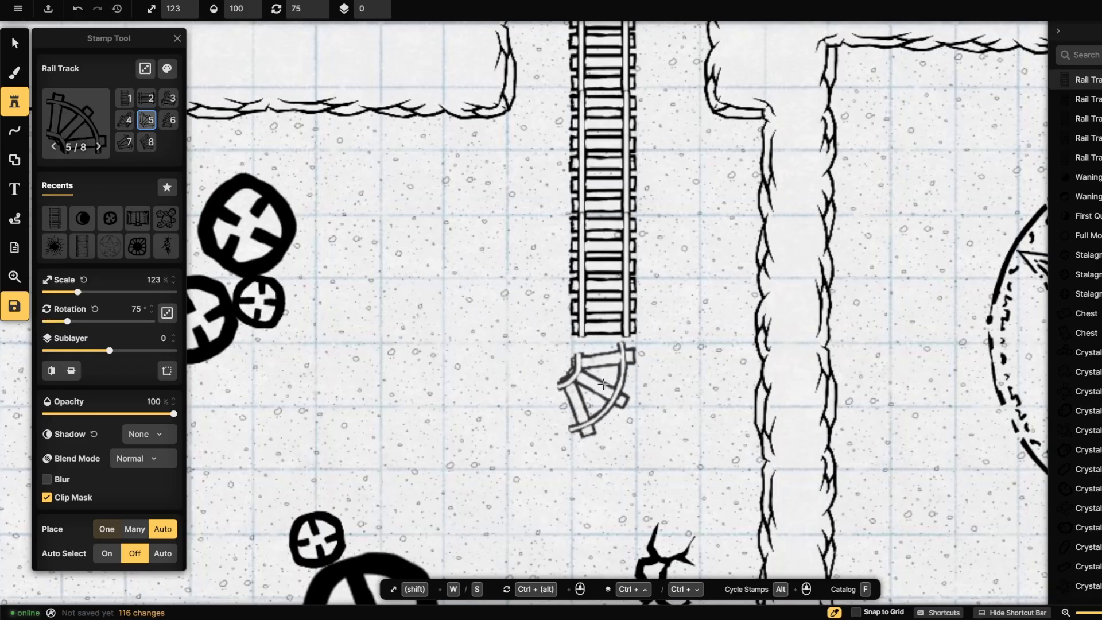
- Place curved Rail Track variant 5 at 90° below the vertical track, then extend it westward with two straight variant 1 pieces at 90°
scroll(600, 376, "down", 1, "ctrl")
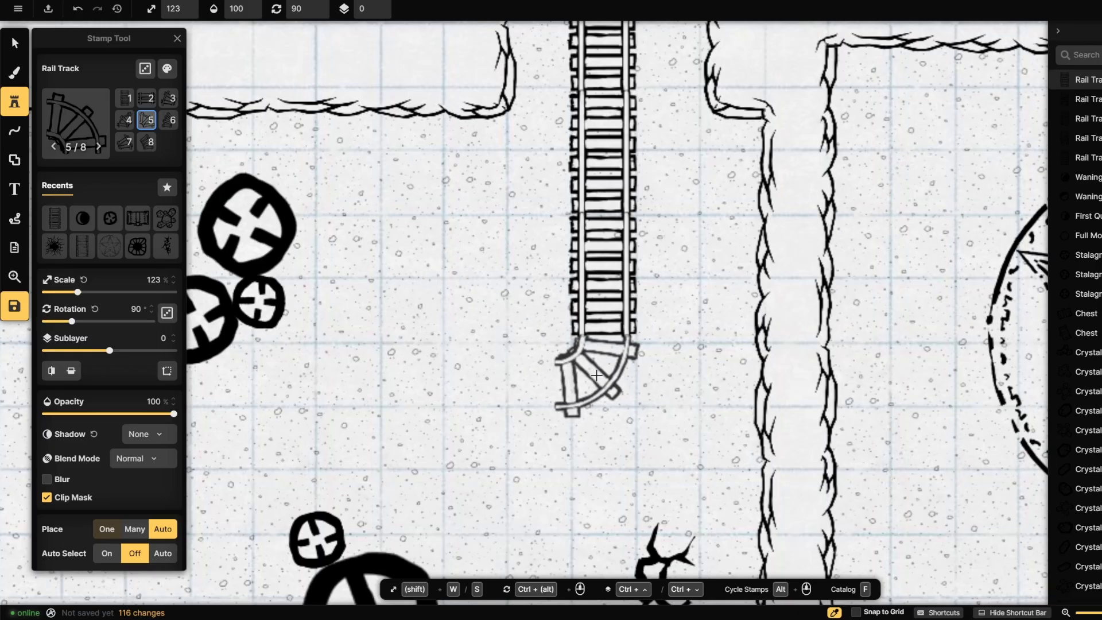
left_click(594, 373)
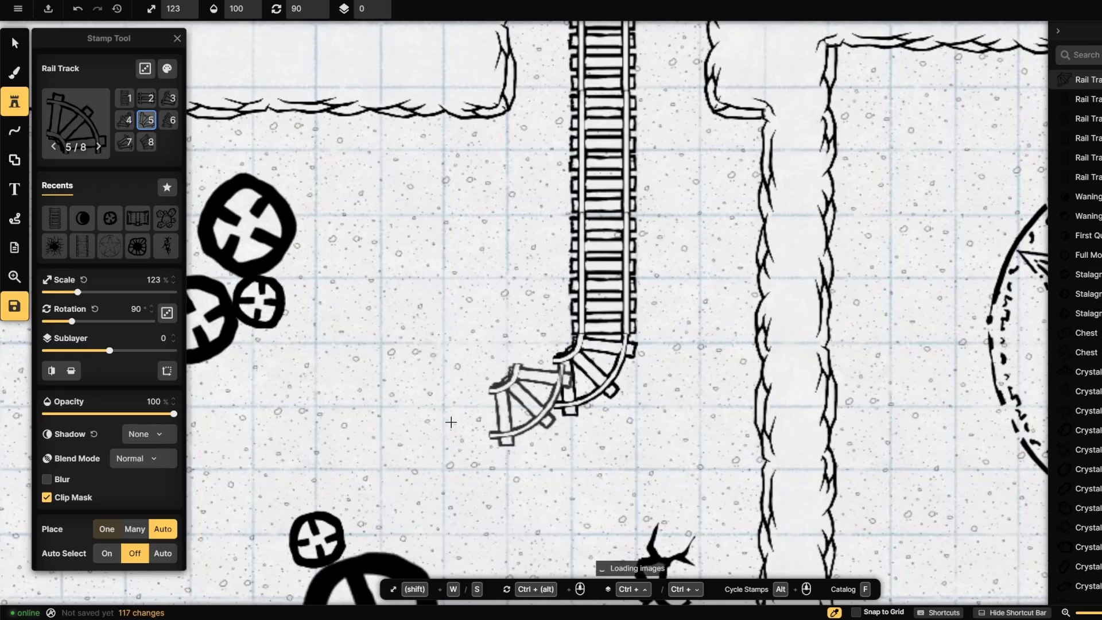
left_click(126, 98)
scroll(429, 388, "up", 2)
scroll(429, 388, "down", 2)
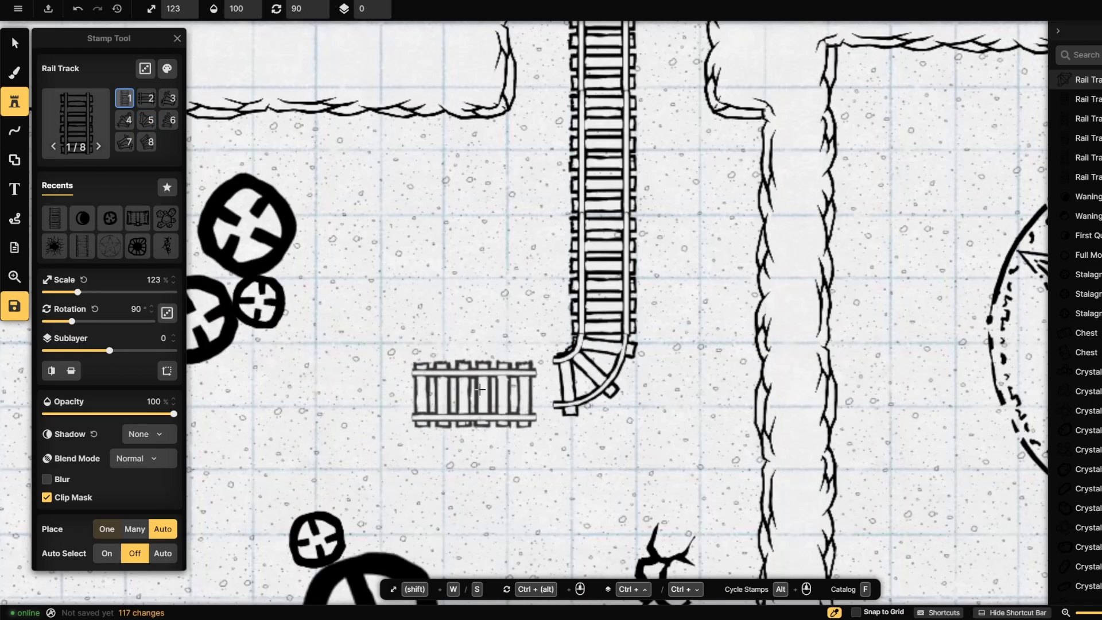
left_click(491, 382)
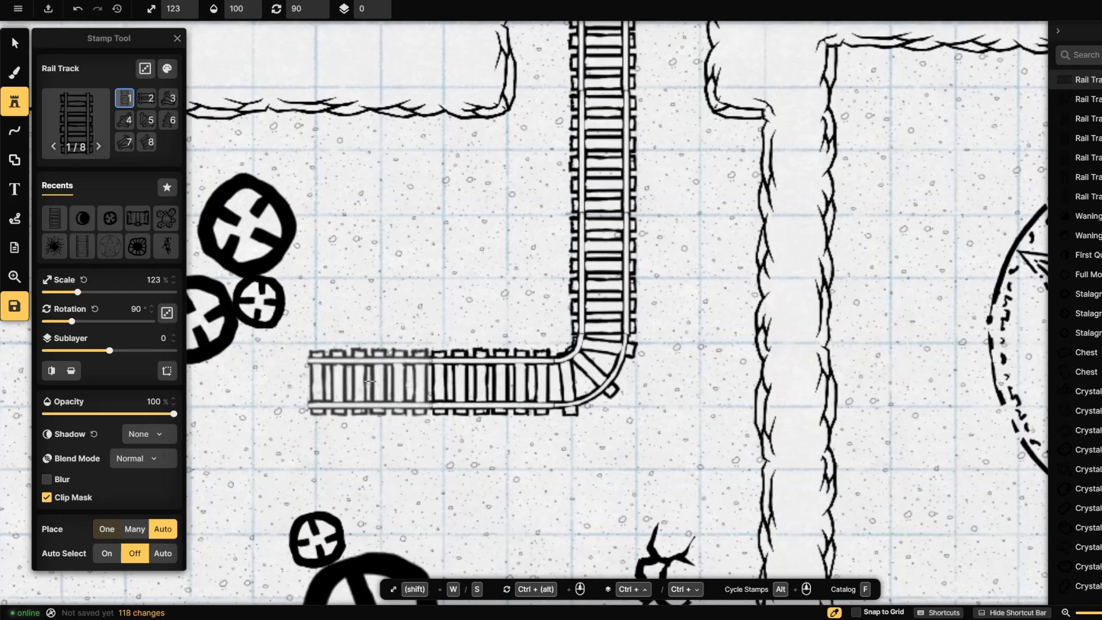
left_click(369, 382)
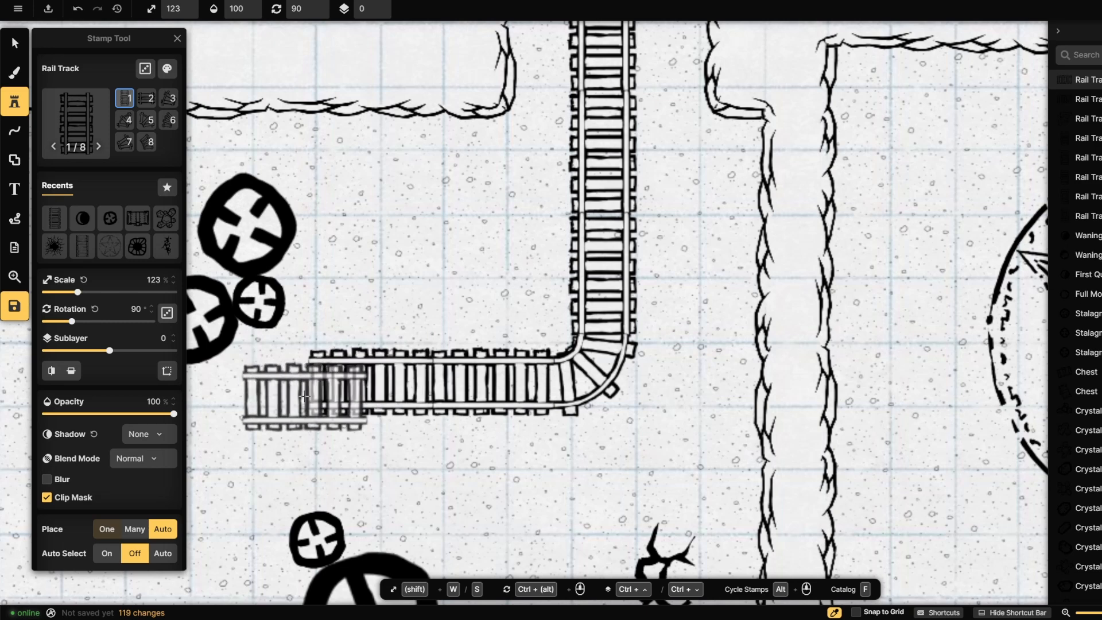
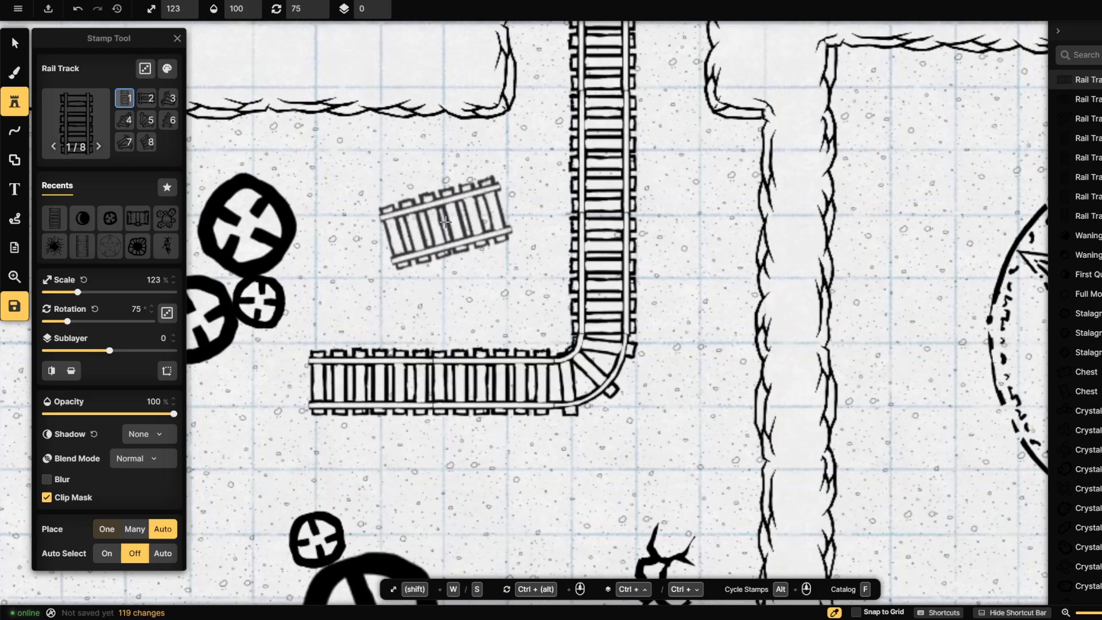
- Place curved Rail Track variant 4 at 0° rotation on the west end of the horizontal track, bending it downward
scroll(445, 222, "up", 2)
scroll(445, 222, "down", 4)
scroll(445, 222, "up", 2)
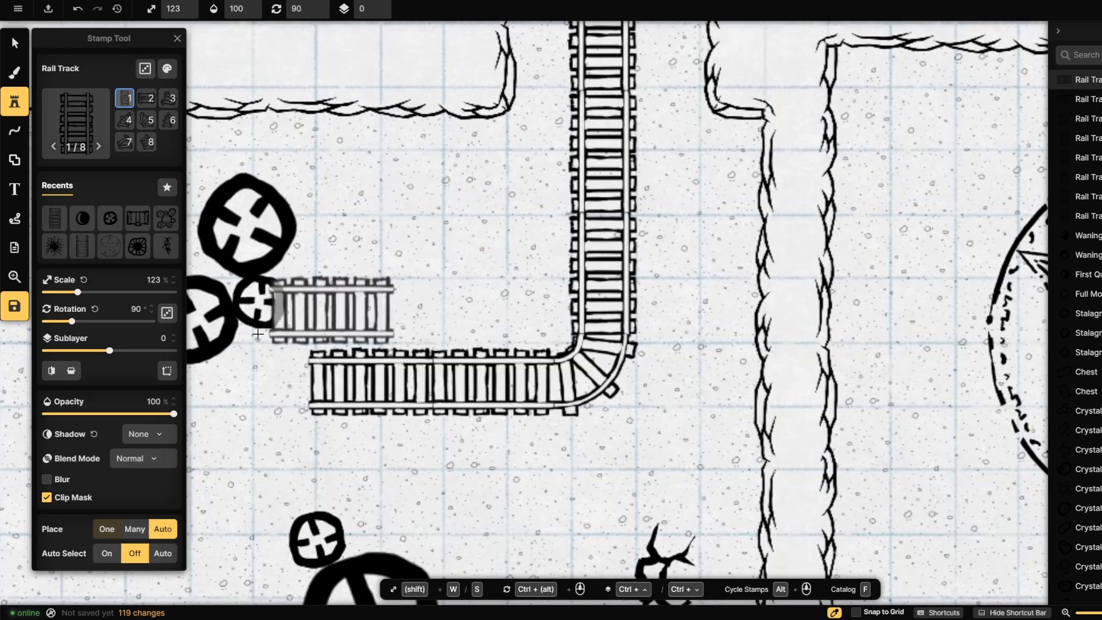
left_click(128, 128)
scroll(259, 366, "down", 4)
scroll(259, 366, "down", 2)
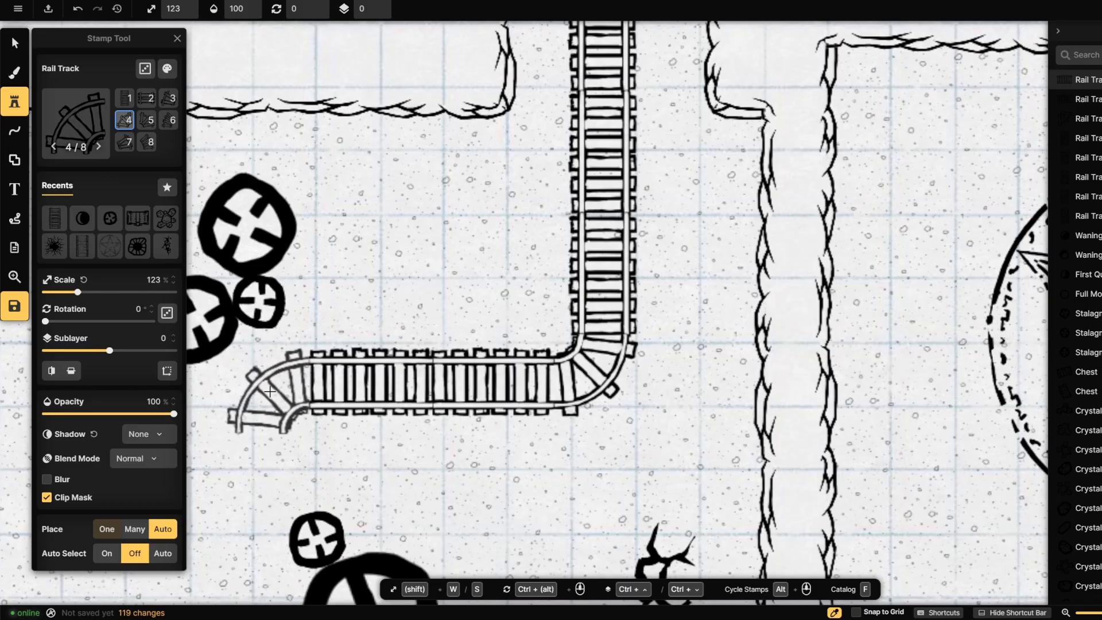
left_click(530, 246)
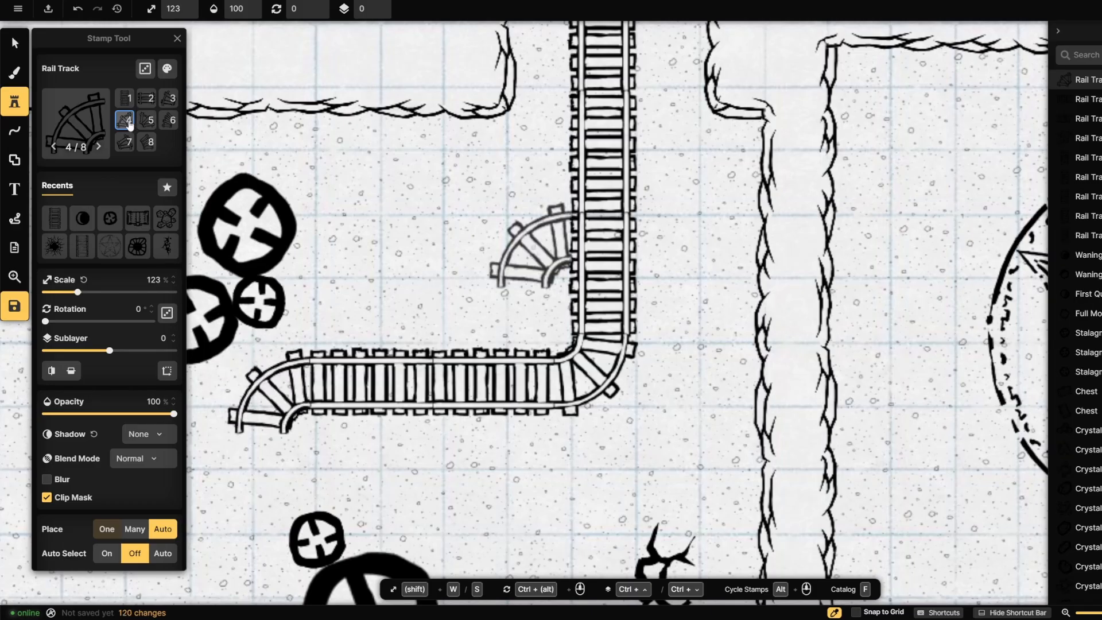
- Place curved Rail Track variant 5 at 122% scale and 90° rotation below the last bend, turning the track west again
left_click(124, 98)
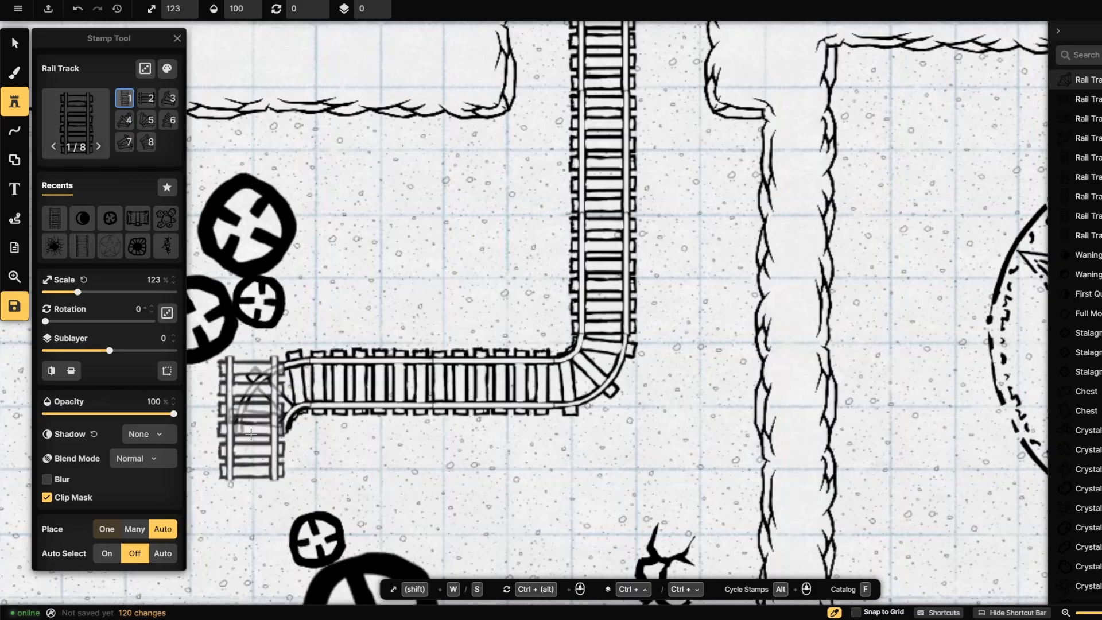
key("s")
left_click_drag(299, 420, 584, 165)
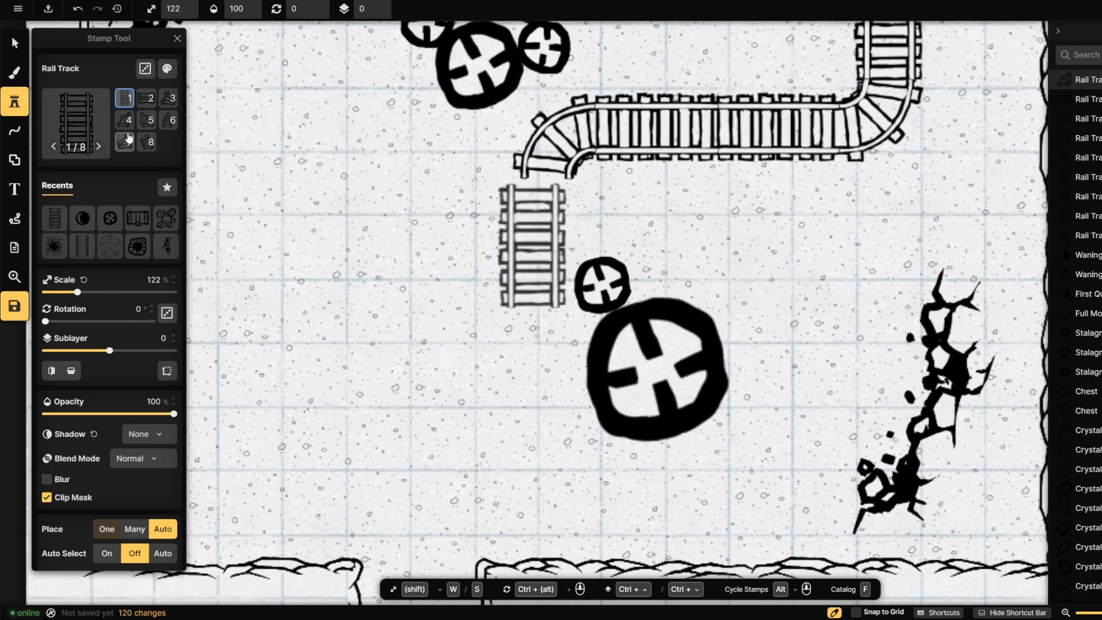
left_click(145, 121)
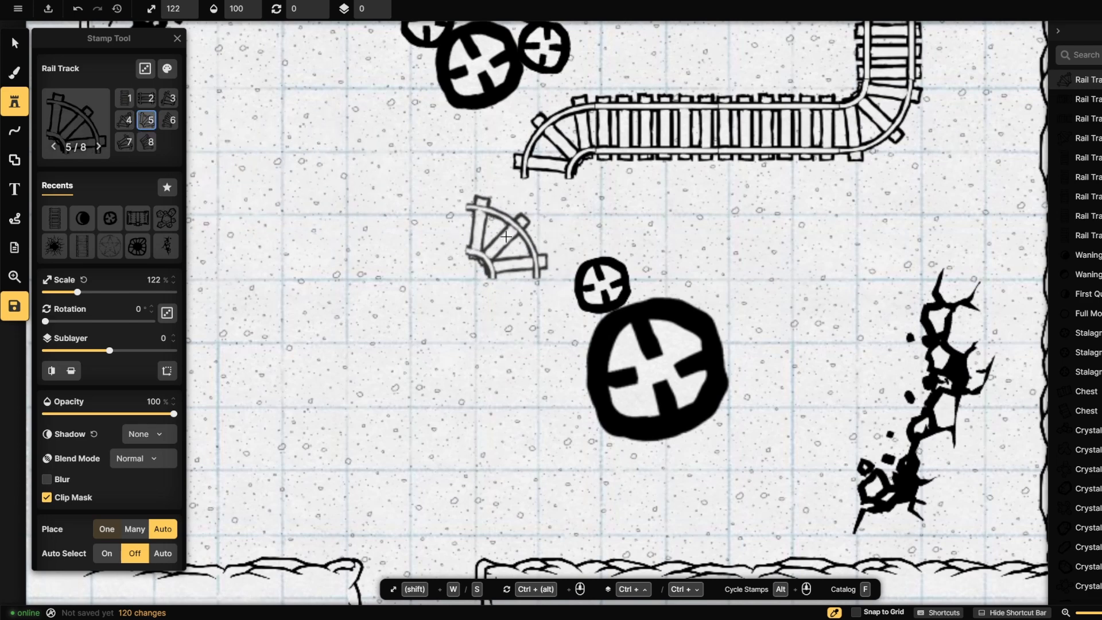
scroll(505, 235, "up", 6)
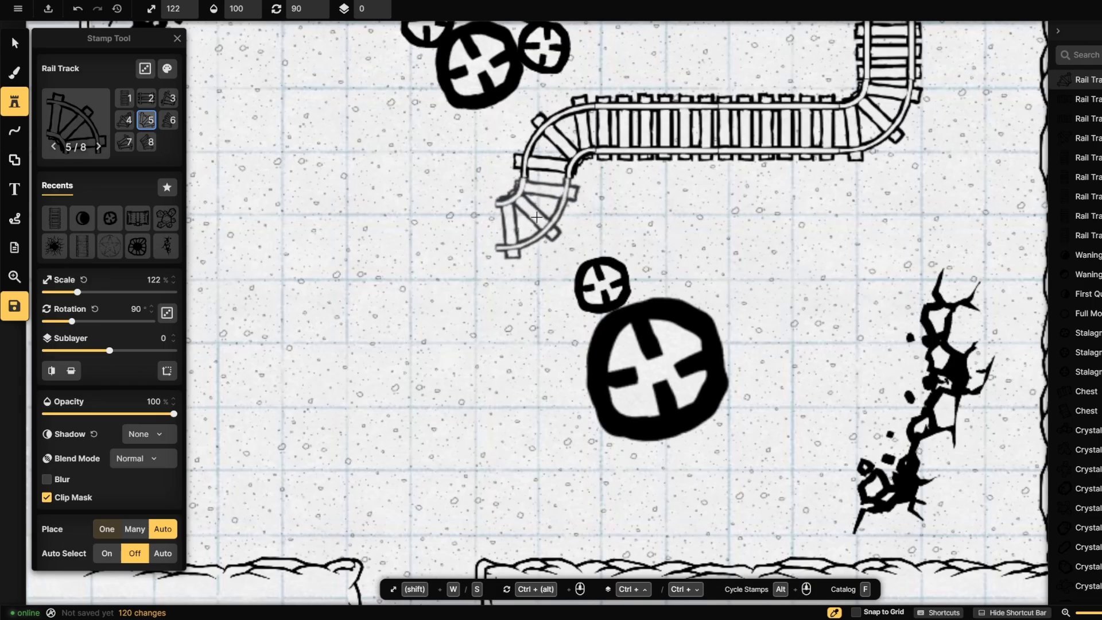
left_click(537, 217)
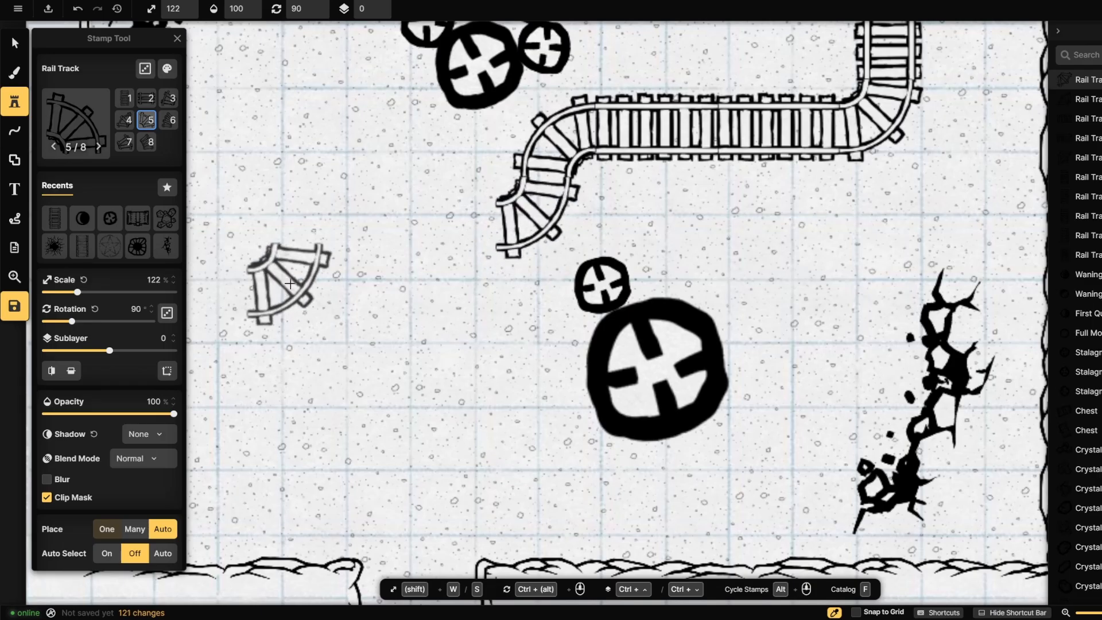
- Extend the track west with a straight variant 1 piece at 90° and a curved variant 4 piece at 0° bending downward
left_click(125, 99)
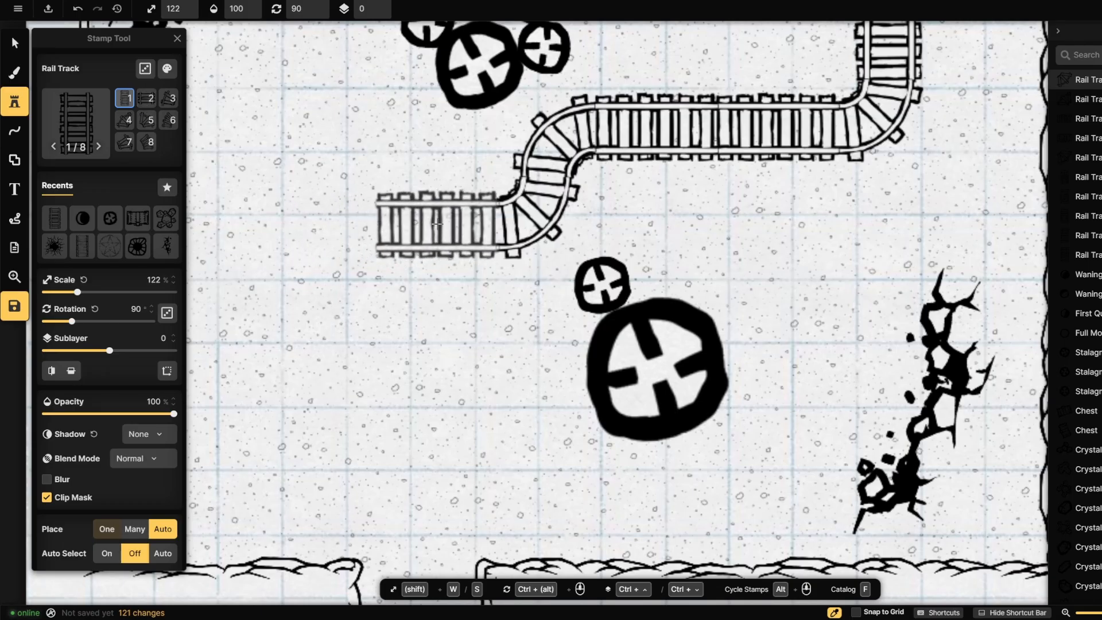
left_click(436, 223)
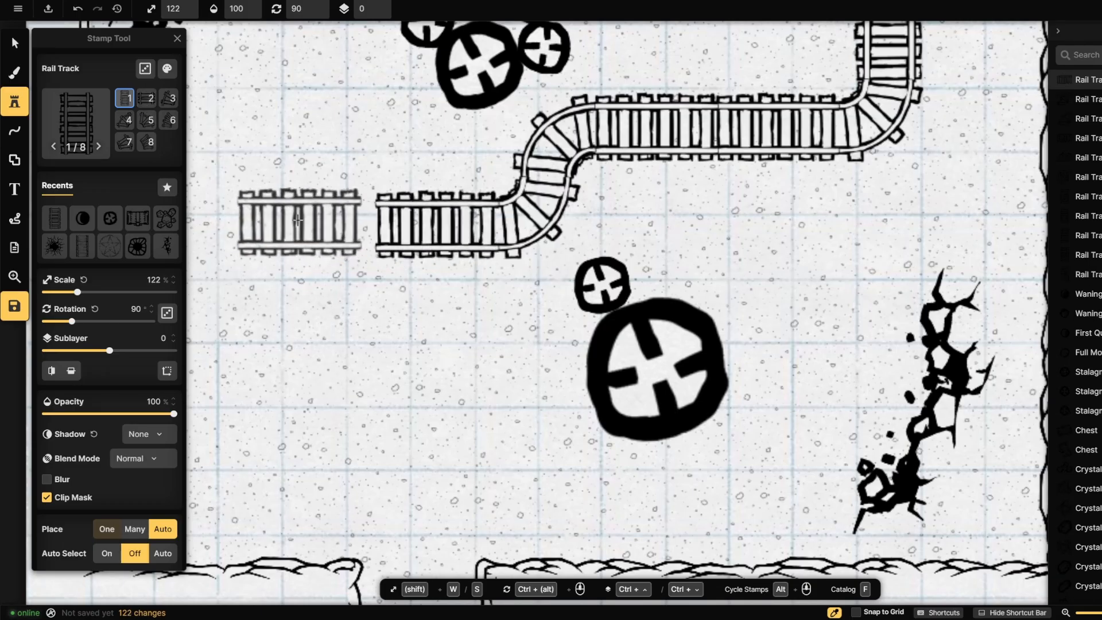
left_click(126, 121)
scroll(344, 223, "down", 5)
scroll(337, 220, "down", 1)
left_click(310, 341)
scroll(310, 341, "down", 3)
scroll(310, 341, "down", 2)
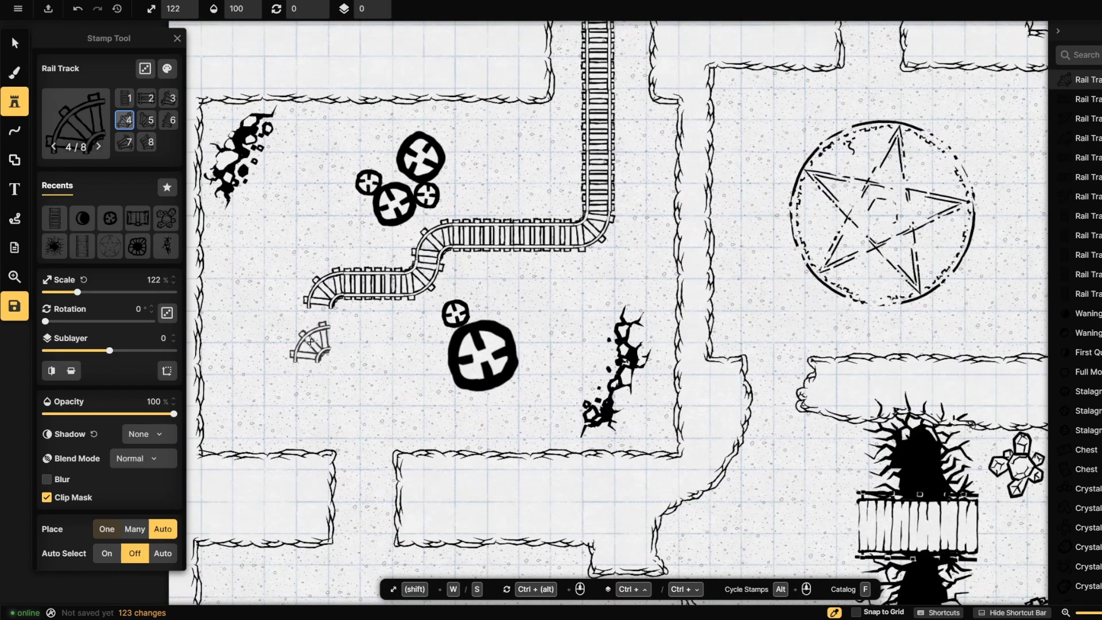
left_click_drag(393, 426, 411, 217)
left_click_drag(381, 163, 396, 287)
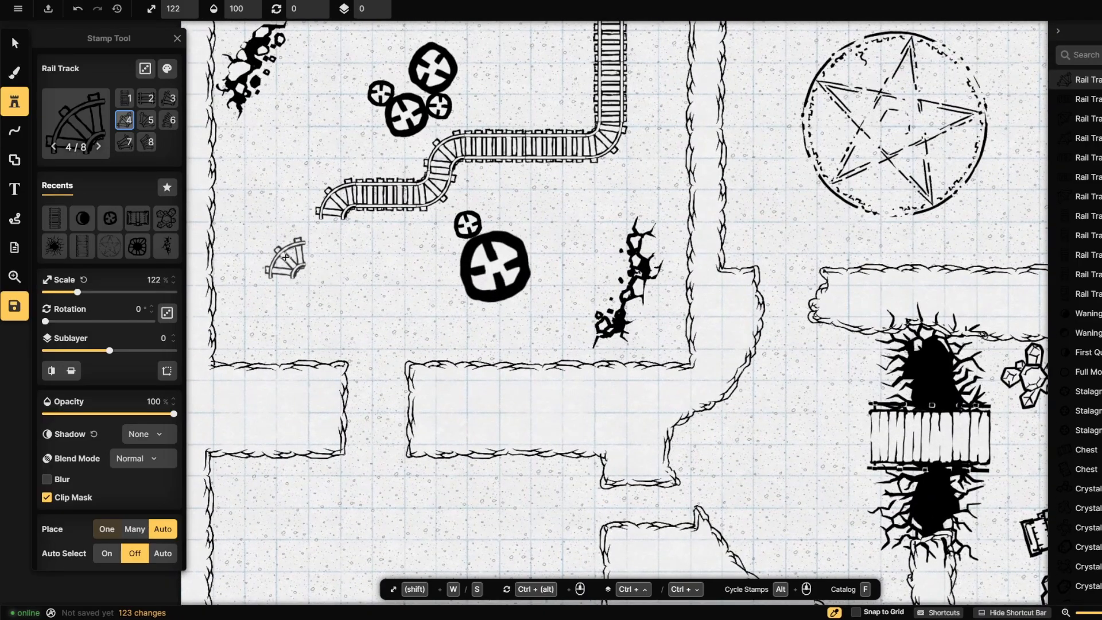
key("f")
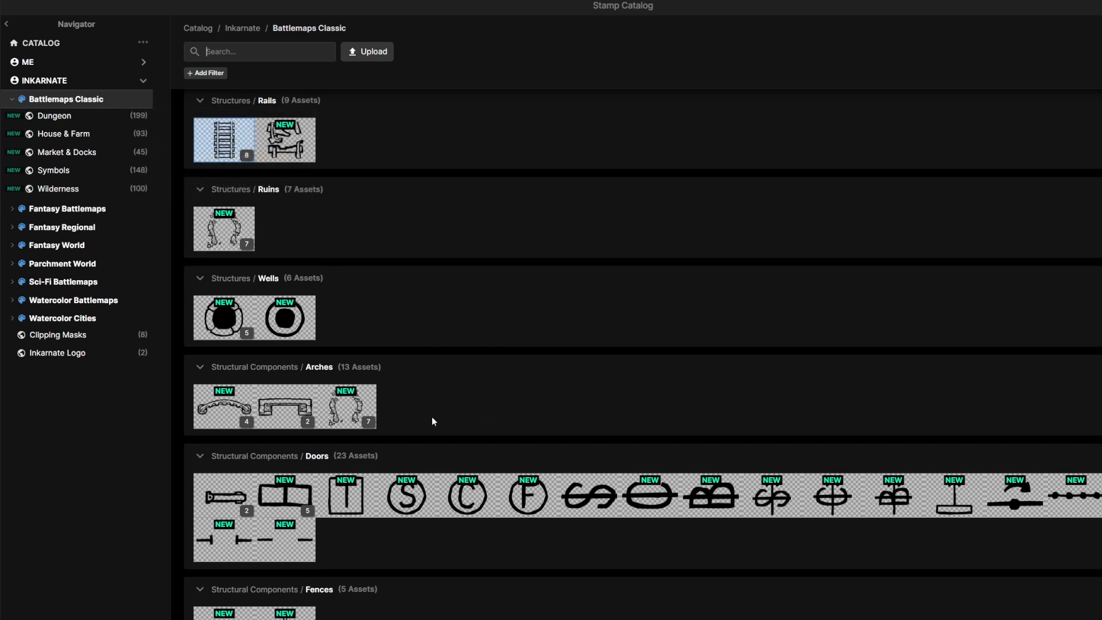
left_click(242, 156)
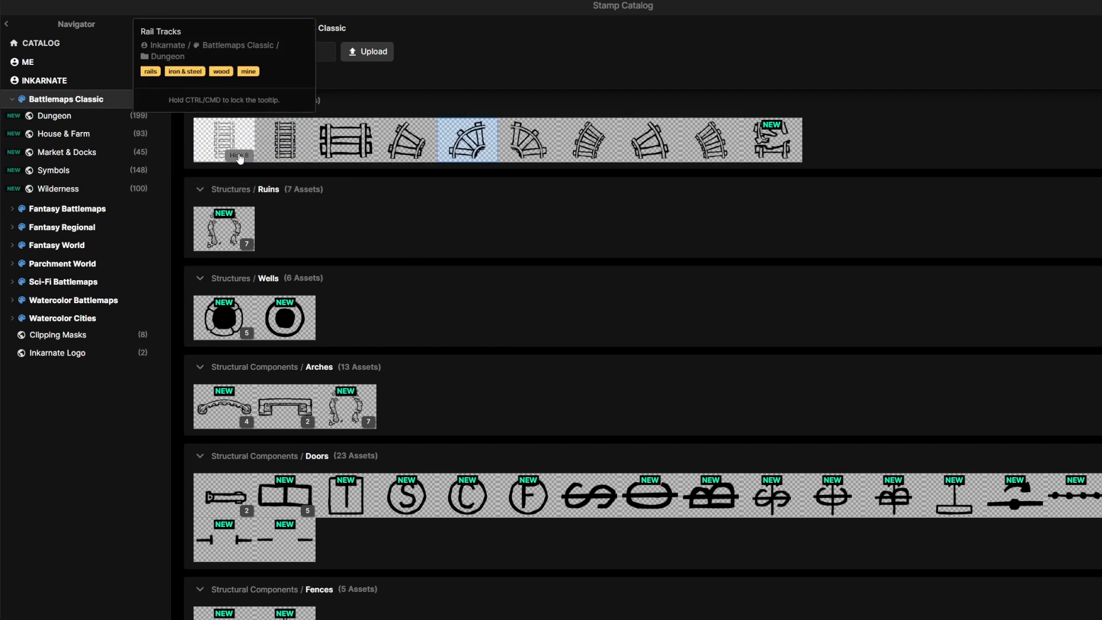
left_click(239, 155)
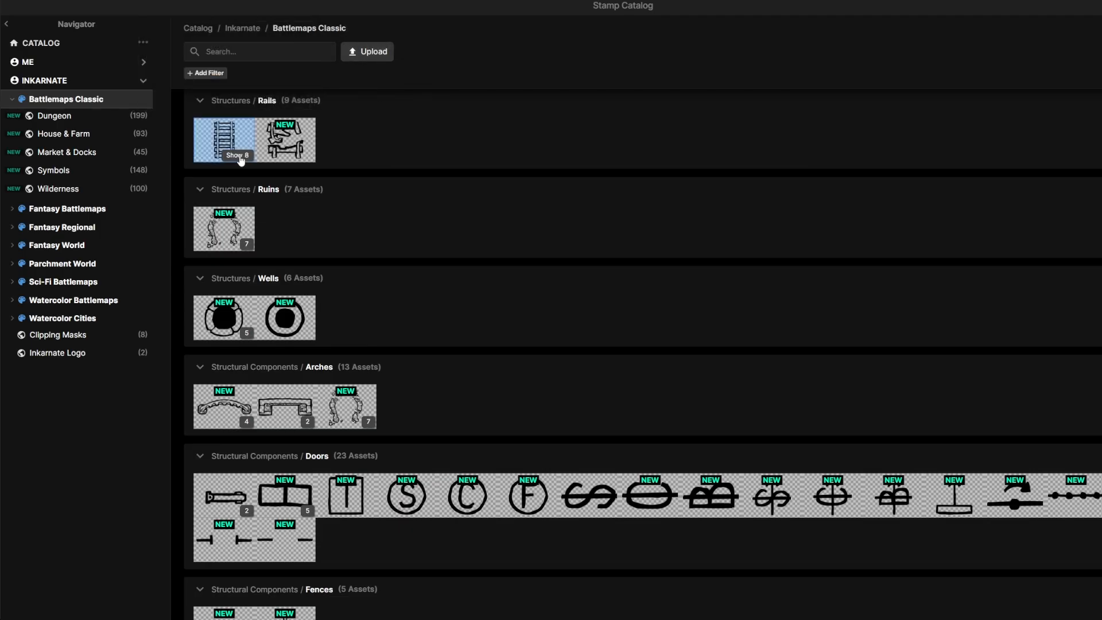
left_click(276, 146)
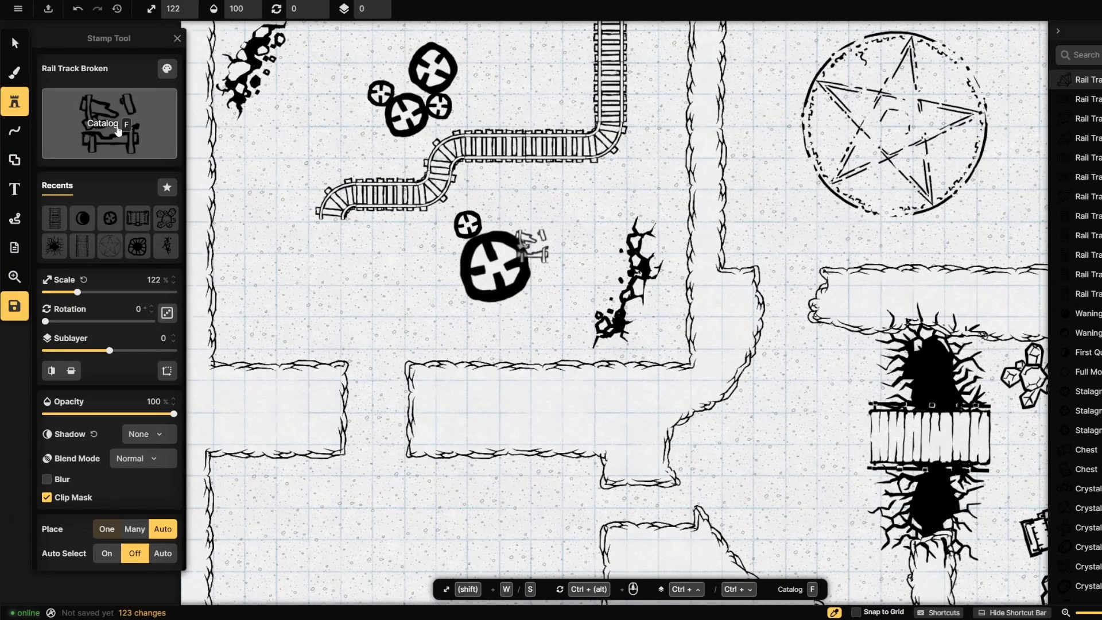
- Place the Curvy Entrance arch stamp at 62% scale across the open lower end of the rail track and align it with the rails
left_click(159, 142)
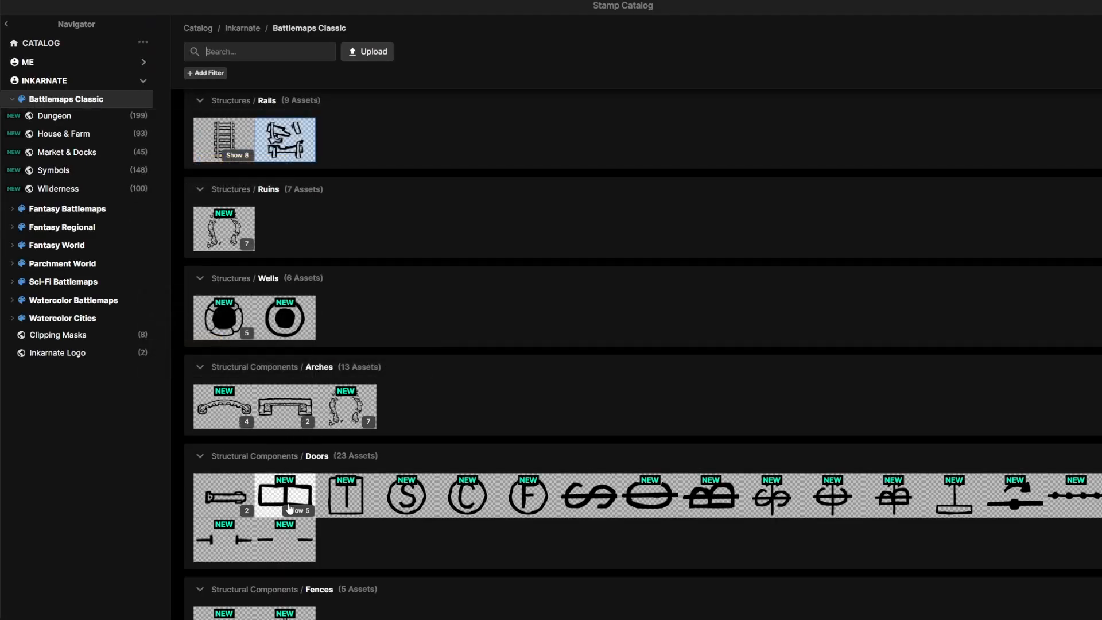
left_click(224, 406)
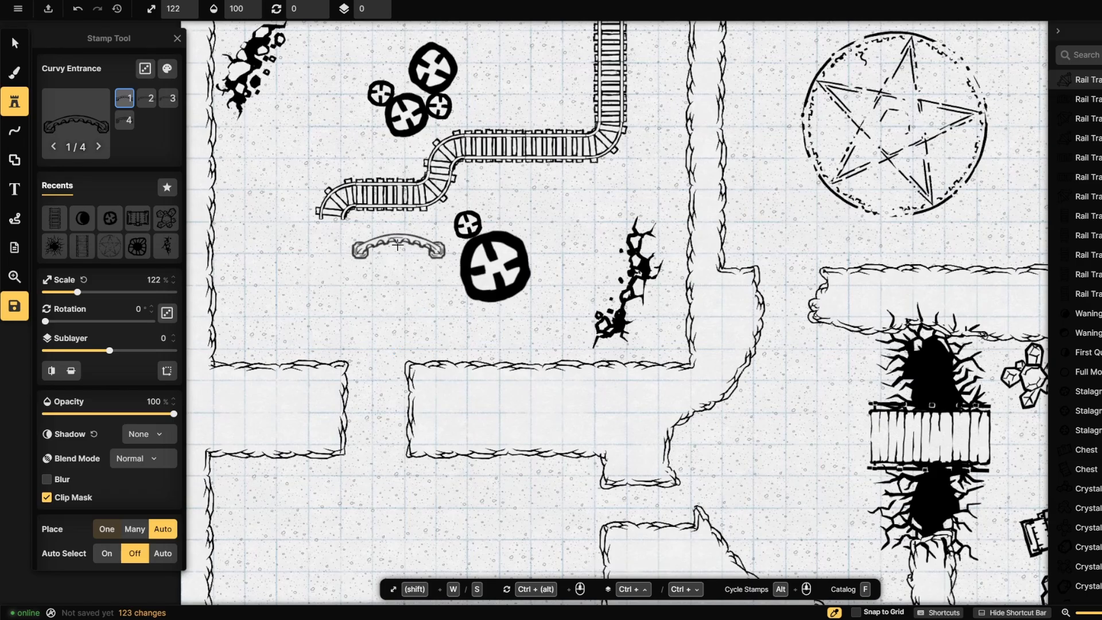
left_click_drag(78, 293, 61, 293)
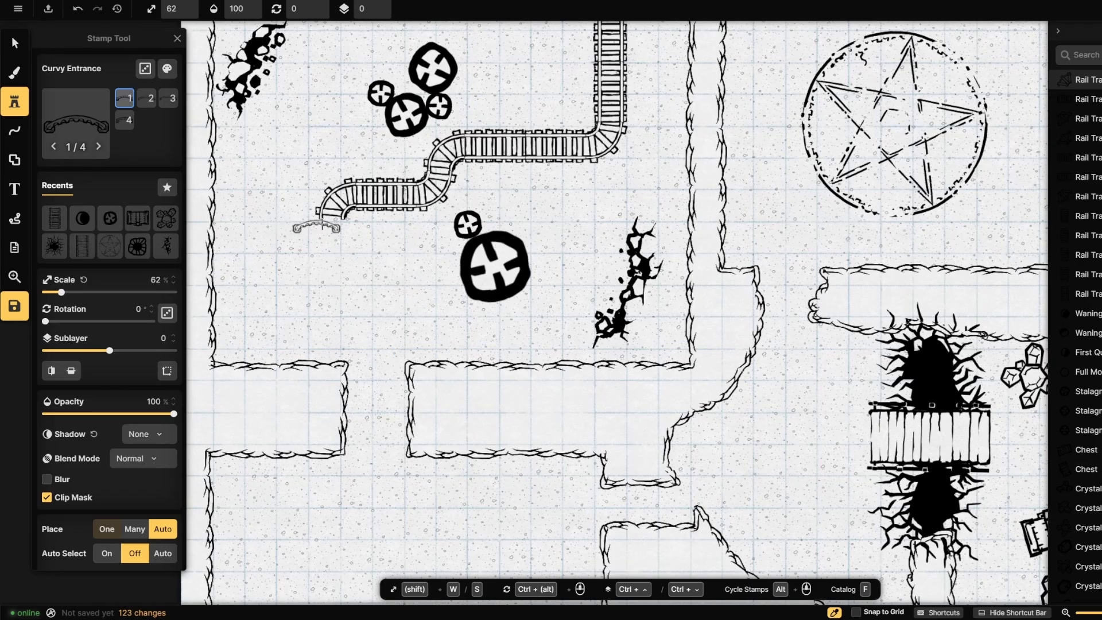
left_click(328, 217)
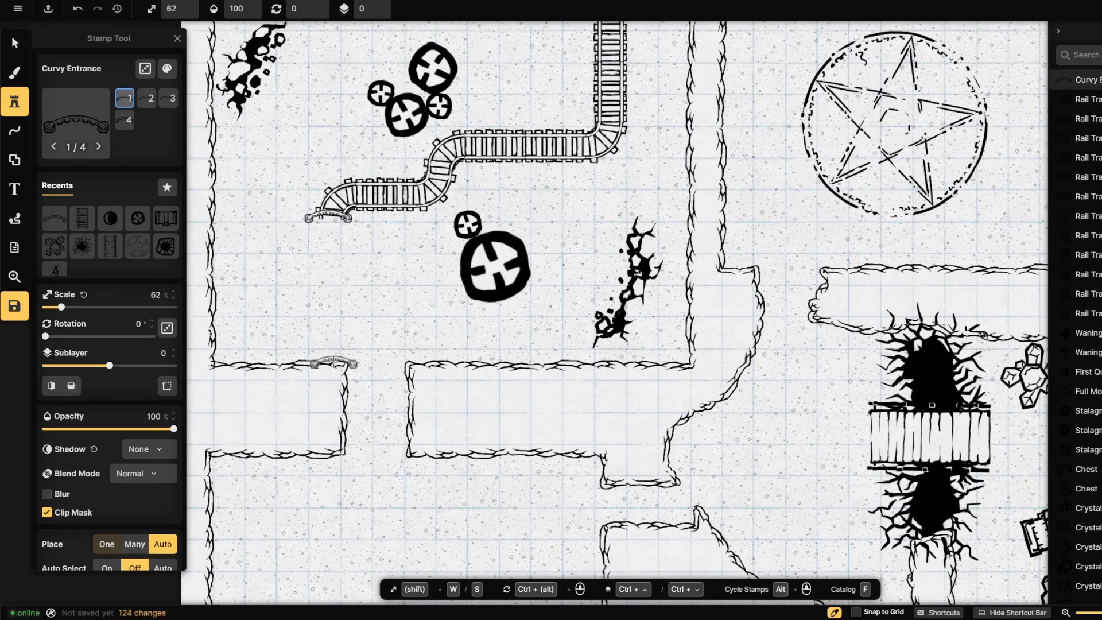
left_click(16, 44)
left_click(325, 218)
double_click(336, 217)
left_click(325, 217)
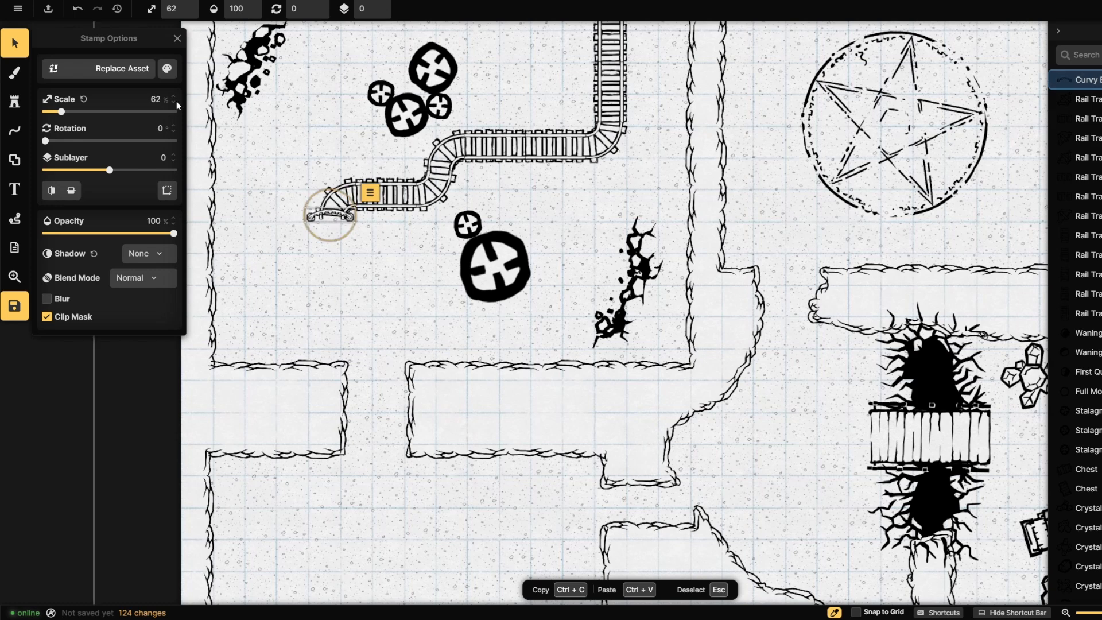
- Search the stamp catalog for "cart" and place a Mine Cart stamp on the floor below the rail track
left_click(13, 103)
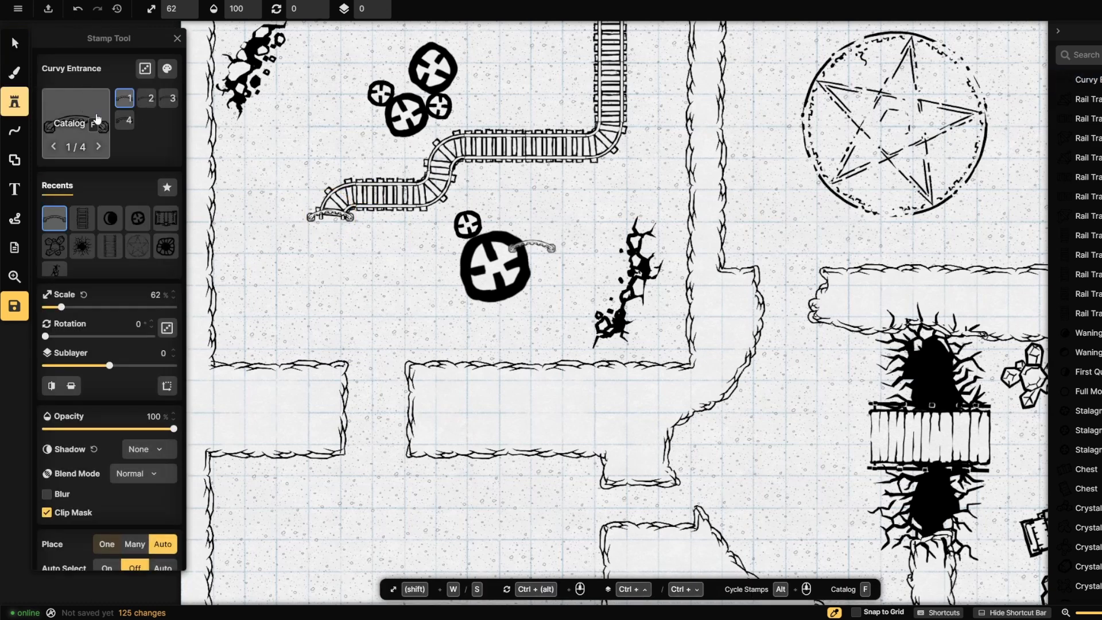
key("f")
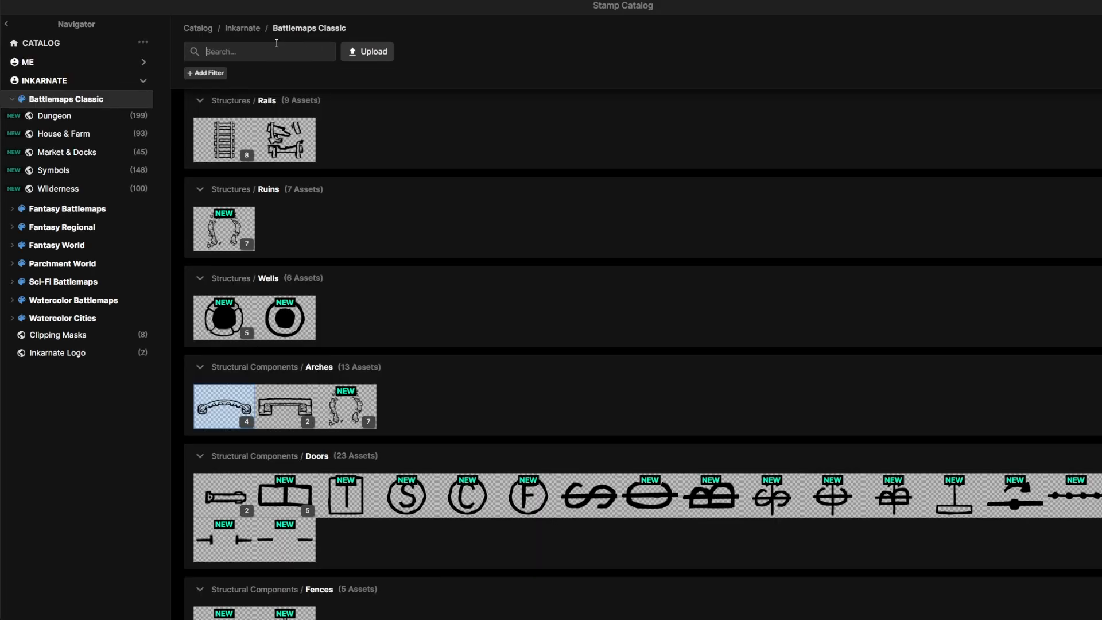
type("cart")
key("Return")
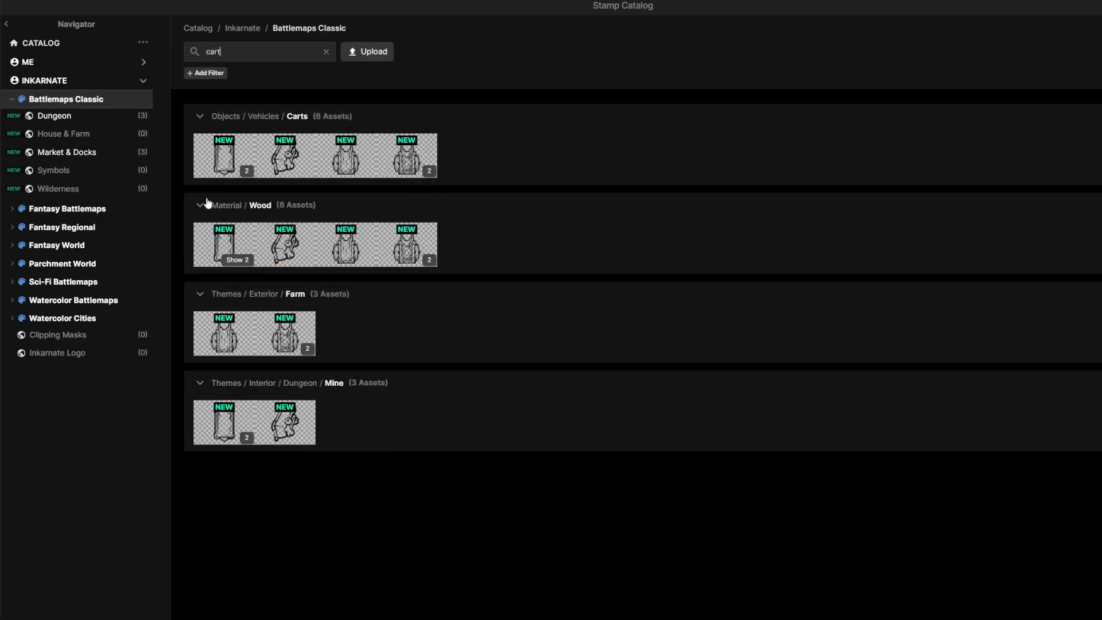
left_click(225, 160)
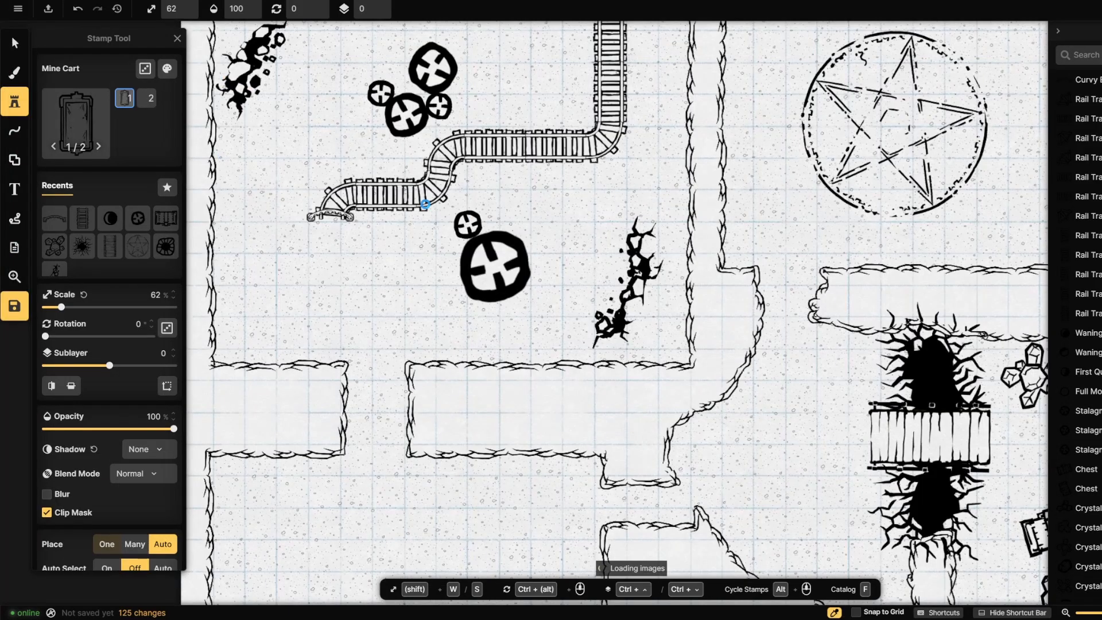
left_click(389, 264)
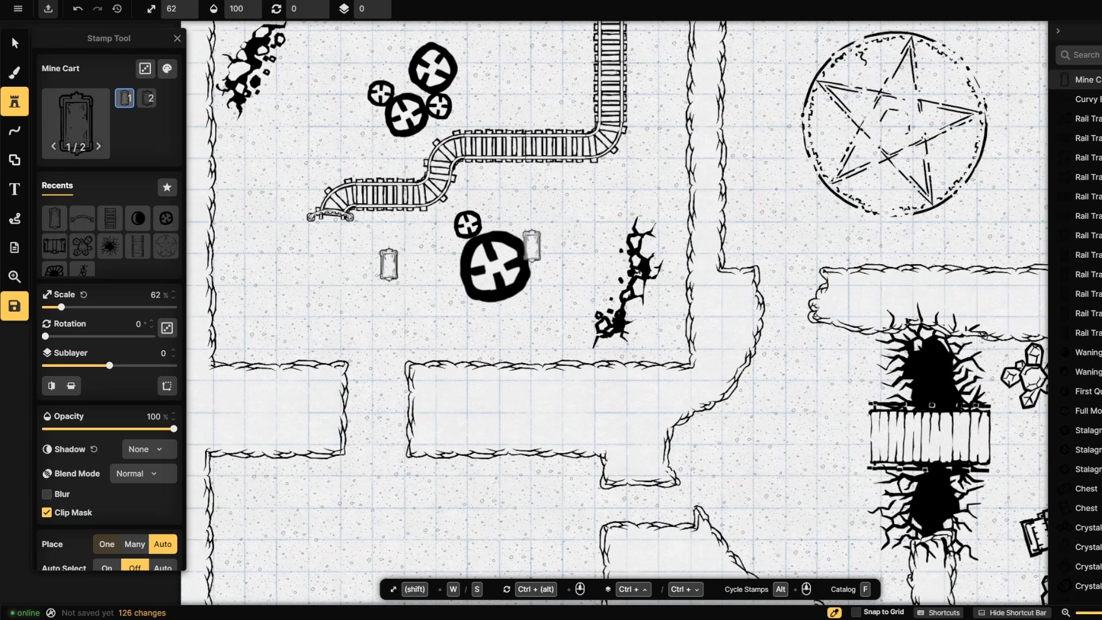
- Enlarge the placed mine cart to about 104% scale
left_click(15, 43)
left_click(381, 284)
left_click_drag(380, 281, 367, 303)
key("Escape")
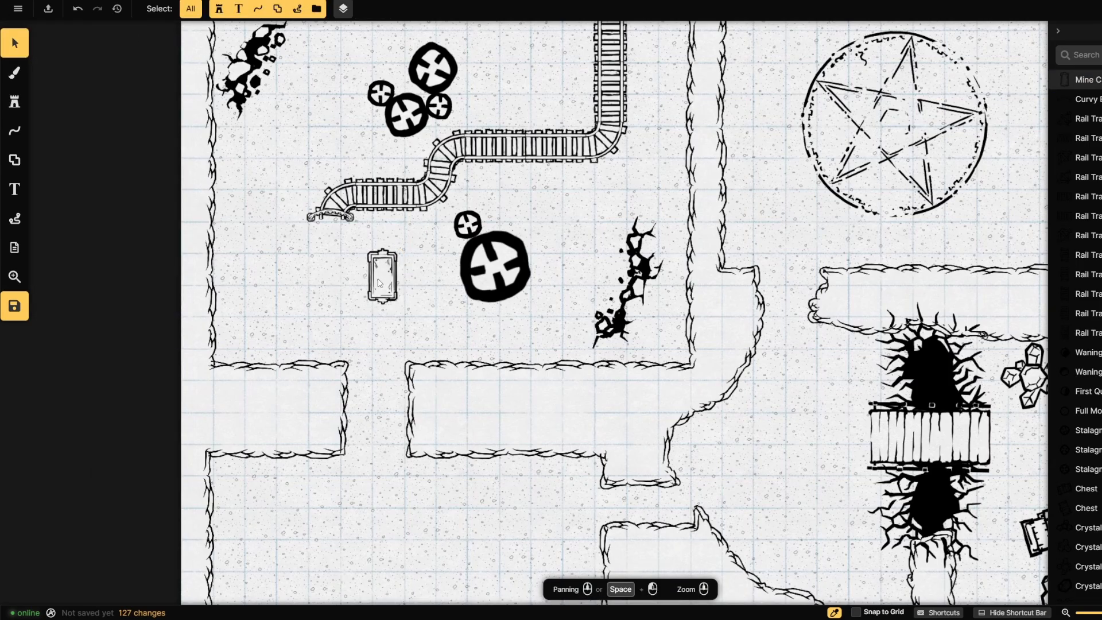
- Move the mine cart onto the vertical track just above its first bend and enlarge it to about 147% scale
left_click(378, 283)
left_click_drag(379, 282, 611, 99)
left_click_drag(588, 143, 581, 150)
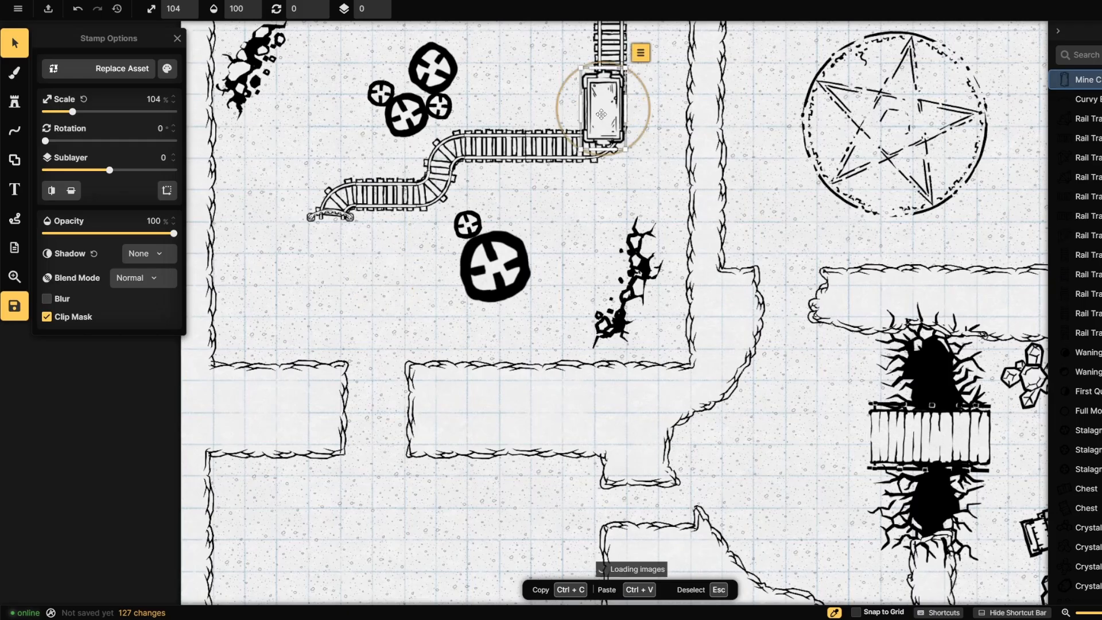
left_click_drag(601, 113, 608, 94)
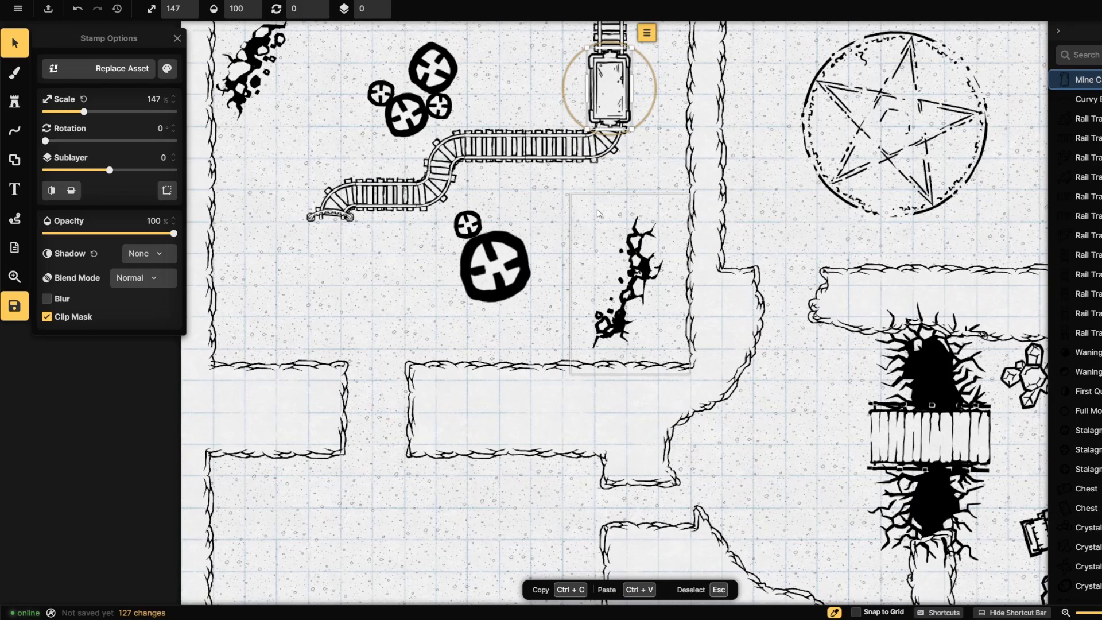
- Duplicate the Curvy Entrance arch at 62% scale and align the copy with the upper end of the rail track
left_click(329, 266)
scroll(329, 267, "down", 1)
scroll(329, 267, "down", 3)
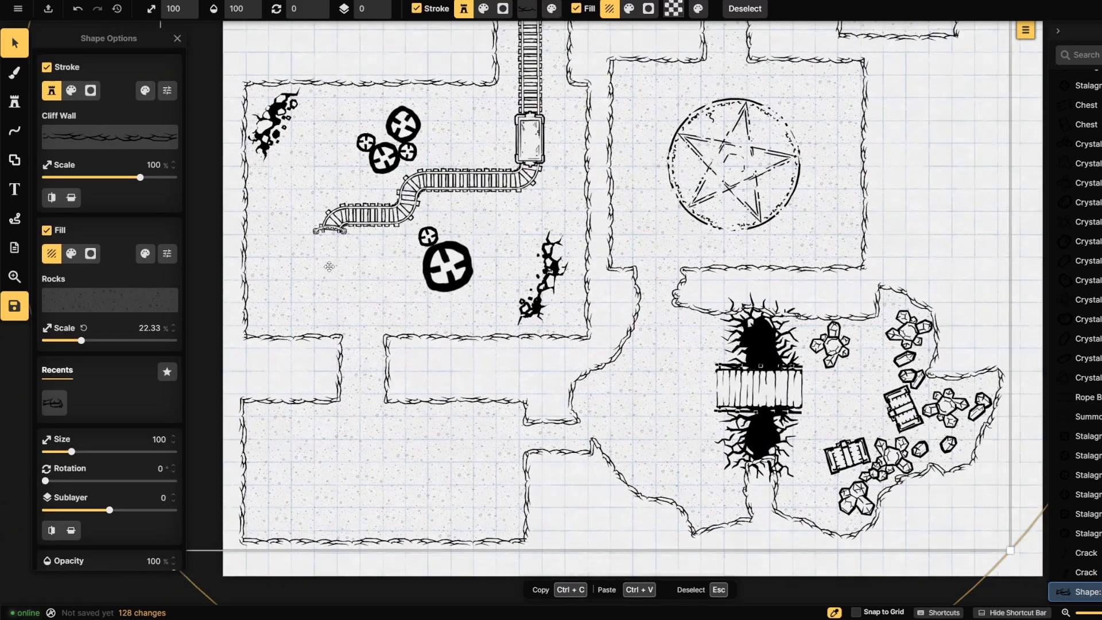
scroll(415, 163, "up", 1)
scroll(414, 164, "down", 3)
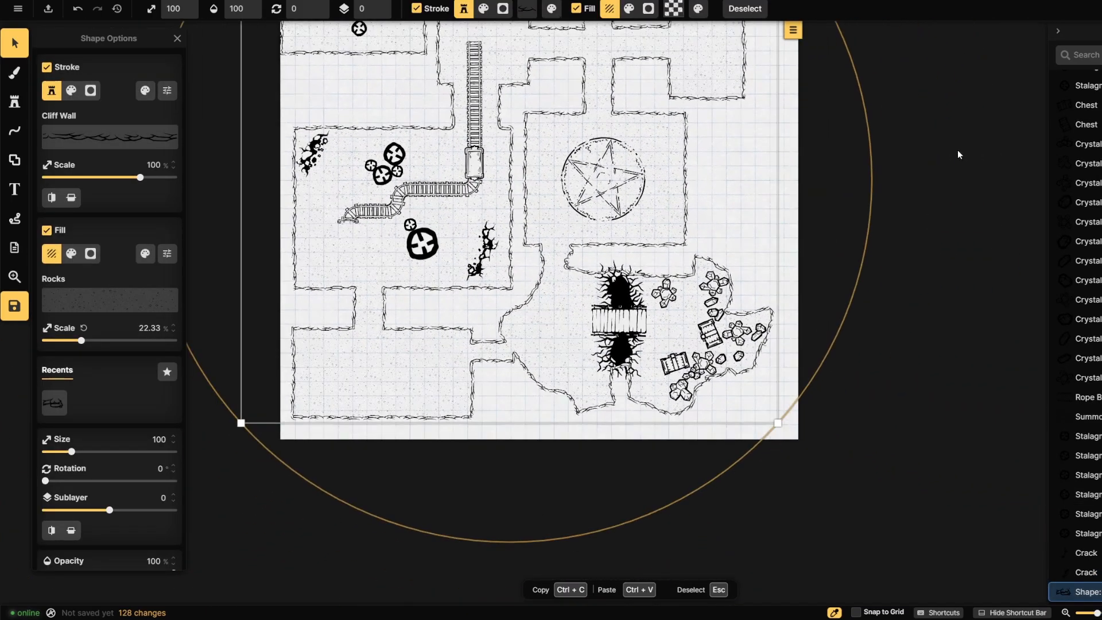
left_click(956, 153)
left_click_drag(800, 104, 782, 271)
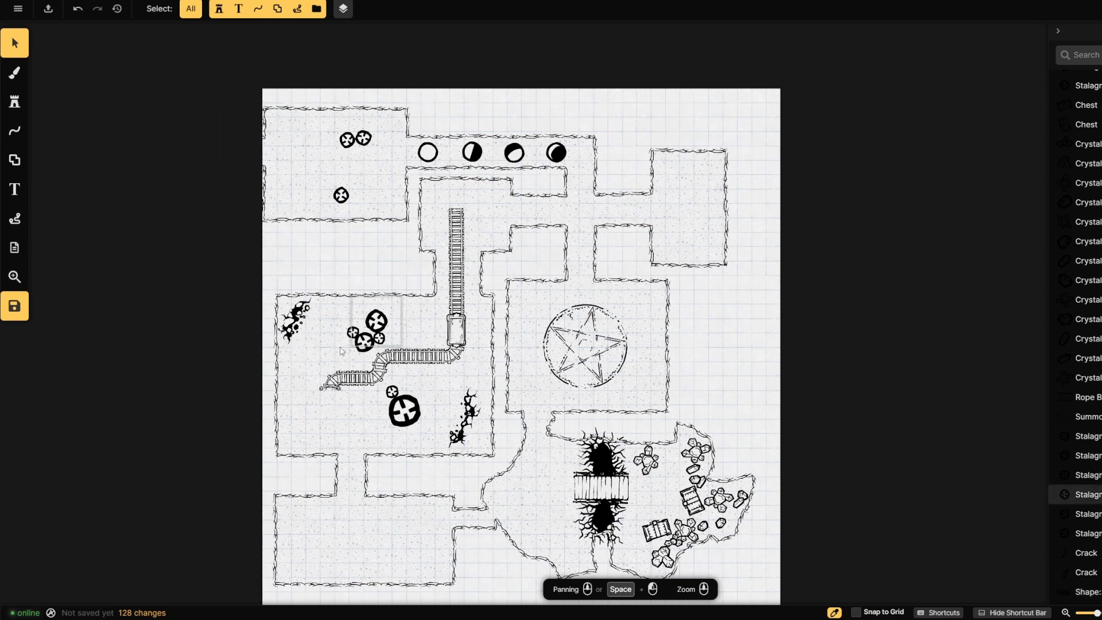
left_click(331, 388)
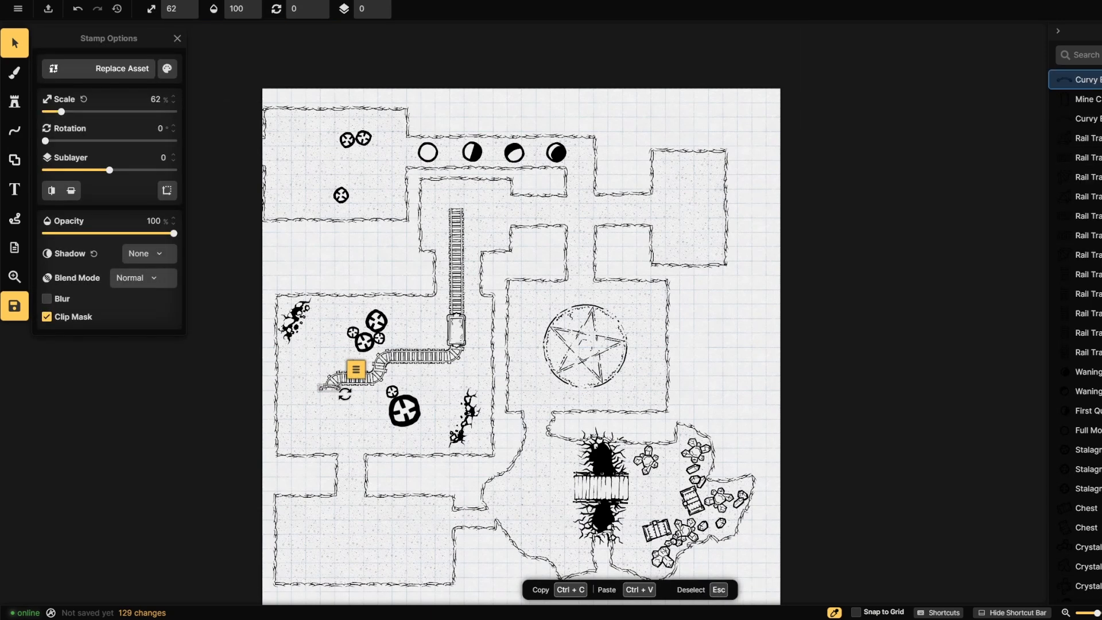
scroll(344, 394, "up", 3)
left_click_drag(329, 396, 334, 413)
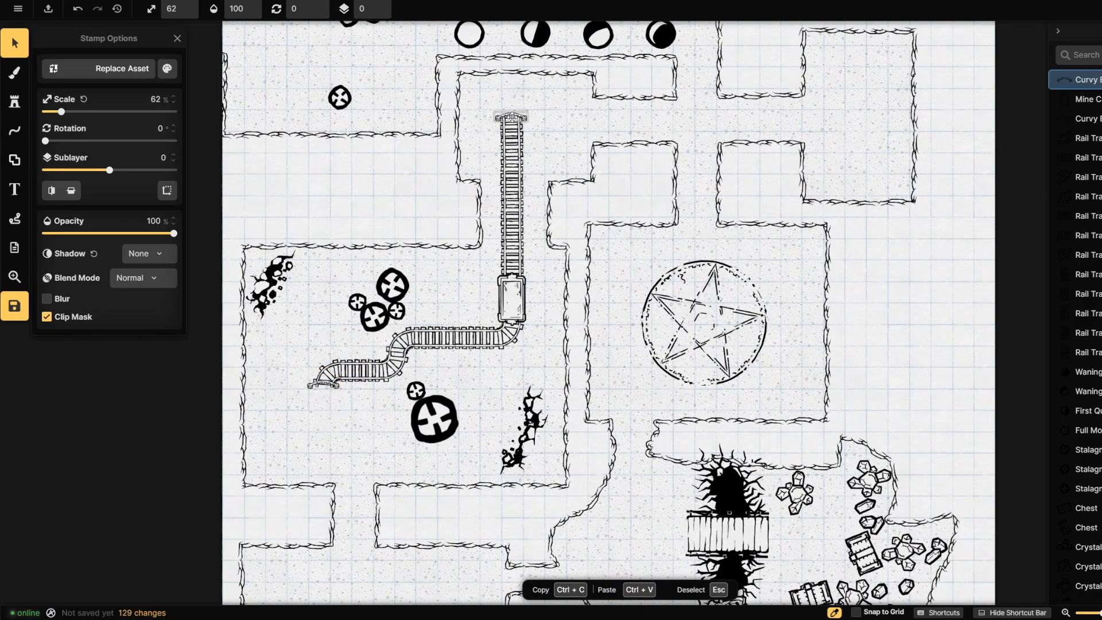
left_click_drag(512, 118, 512, 117)
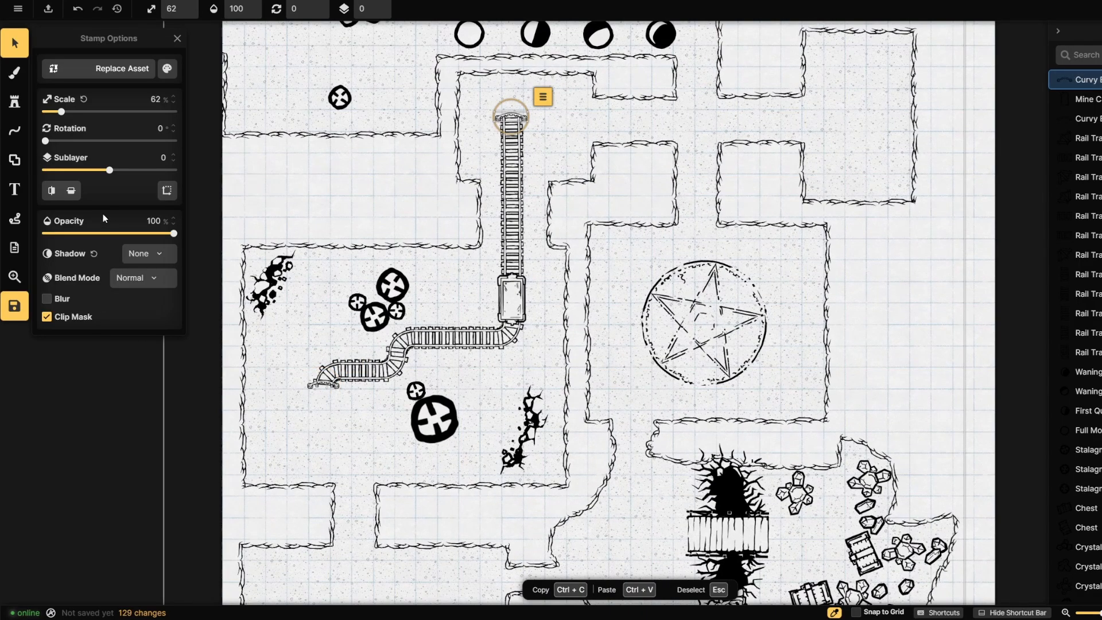
- Pick the Cart stamp from the catalog and place three empty carts at 62% scale beside the upper part of the rail track
left_click(16, 102)
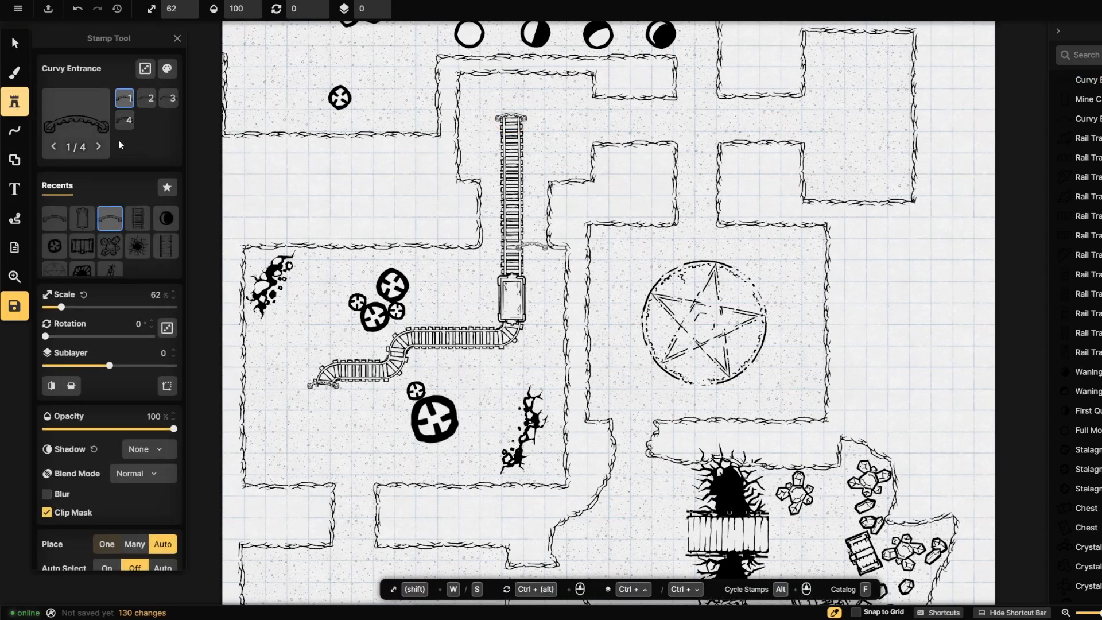
left_click(105, 135)
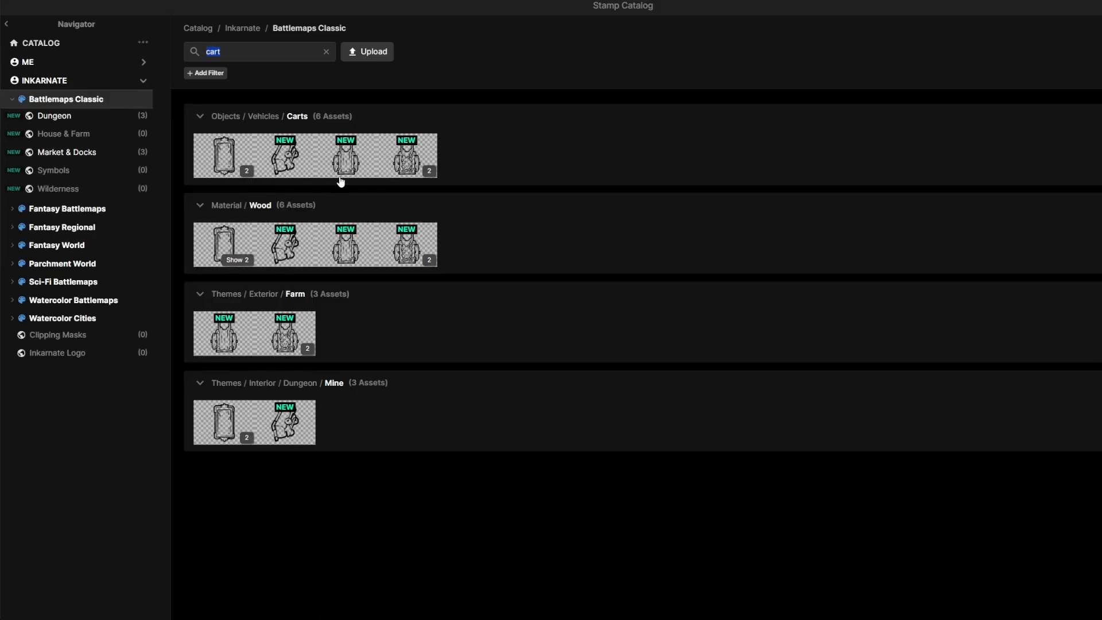
left_click(346, 166)
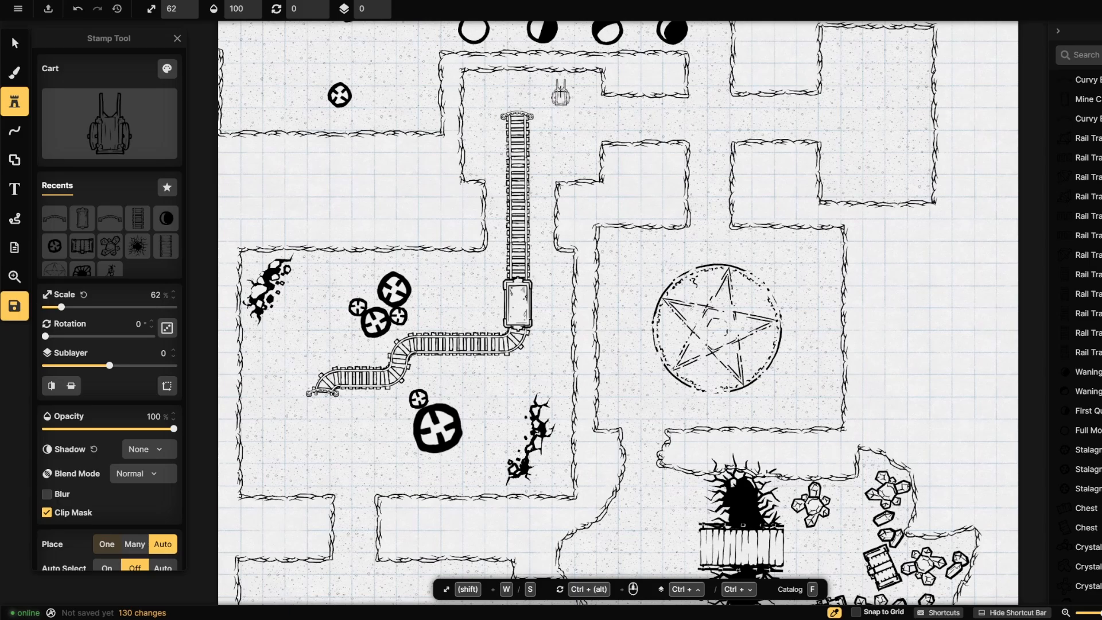
left_click(561, 93)
left_click(562, 151)
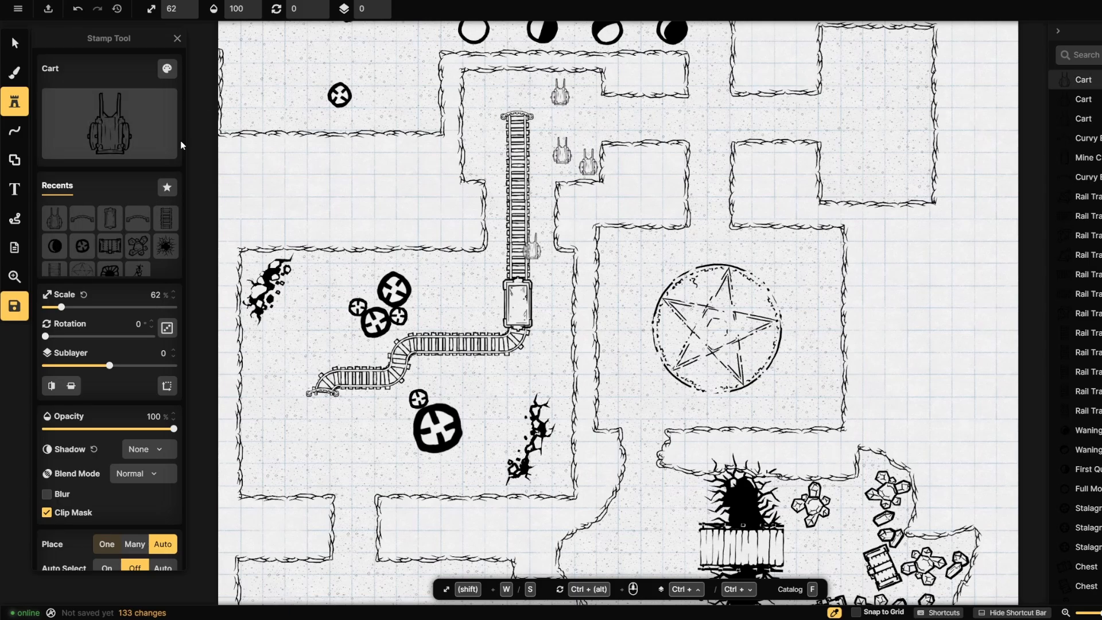
- Pick the Cart With Goods stamp from the catalog and place one at 62% scale among the empty carts
left_click(120, 147)
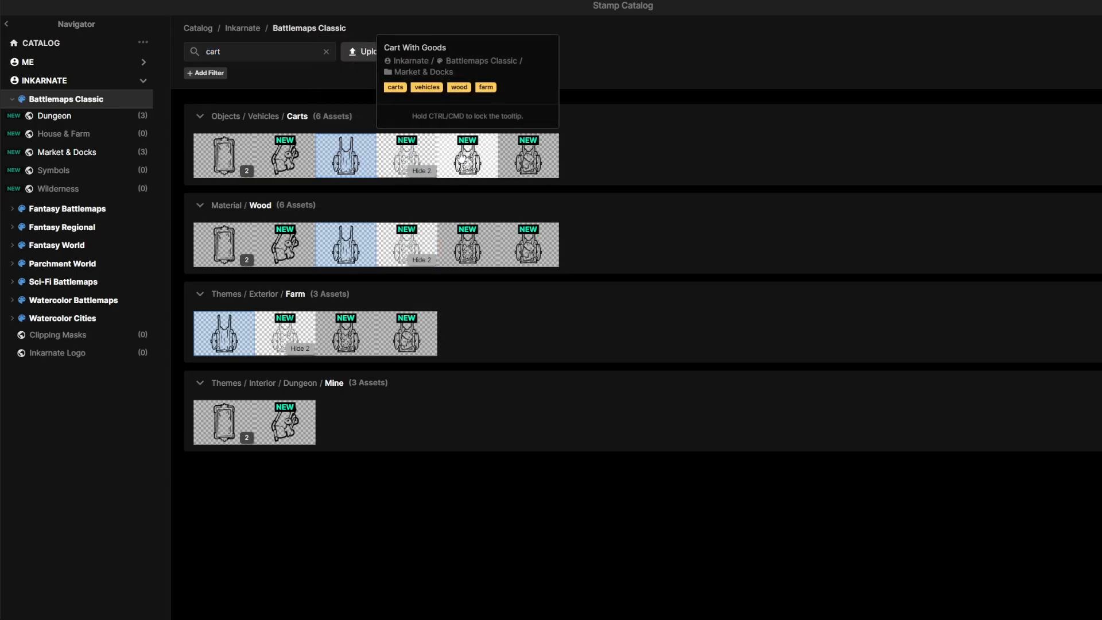
left_click(406, 155)
left_click(586, 113)
scroll(599, 150, "up", 3)
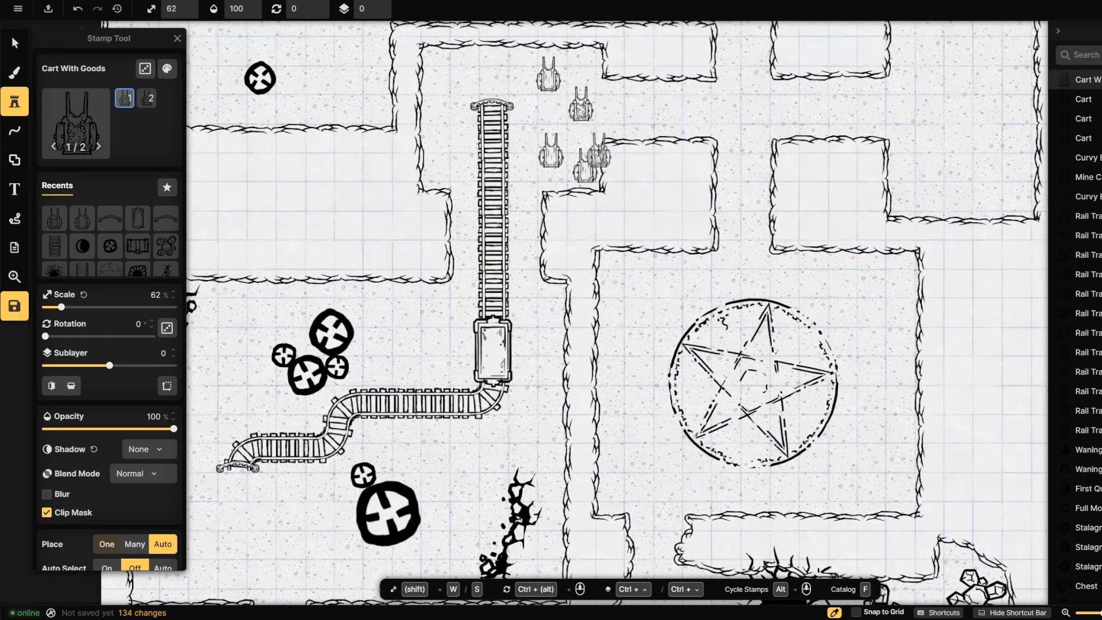
scroll(599, 150, "up", 2)
- Rotate the loaded cart to 22.5° and move it up beside the uppermost empty cart
left_click_drag(599, 149, 608, 386)
left_click(23, 49)
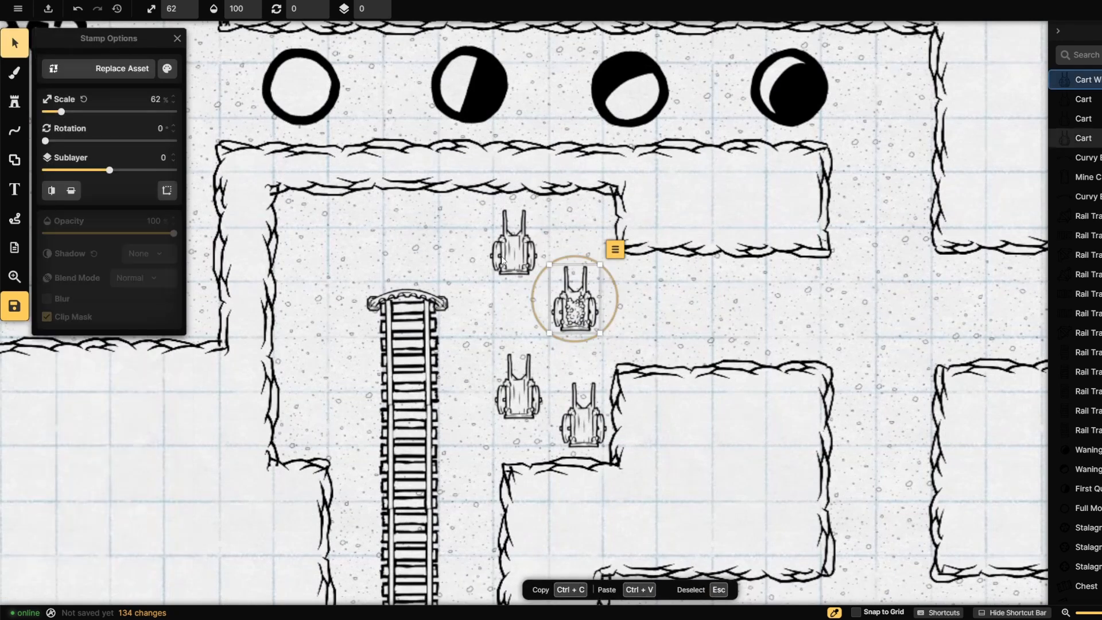
left_click_drag(574, 262, 582, 263)
left_click_drag(571, 313, 617, 254)
left_click_drag(581, 294, 585, 242)
- Enlarge the uppermost empty cart, then enlarge the loaded cart to 100% scale and move it down near the wall corner
left_click(512, 246)
left_click_drag(488, 279, 464, 314)
left_click(577, 253)
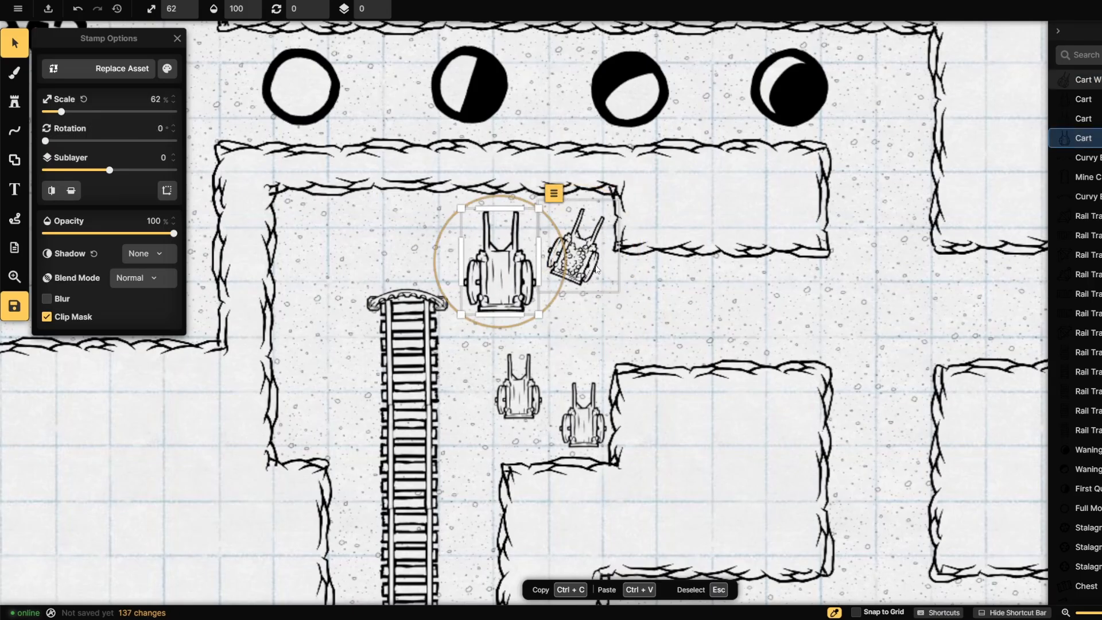
left_click_drag(619, 292, 656, 333)
left_click_drag(594, 277, 577, 335)
- Move the lowest empty cart to the other side of the track, next to the upper arch, and enlarge it to match
left_click(587, 438)
left_click_drag(586, 440, 344, 374)
left_click_drag(320, 314, 284, 269)
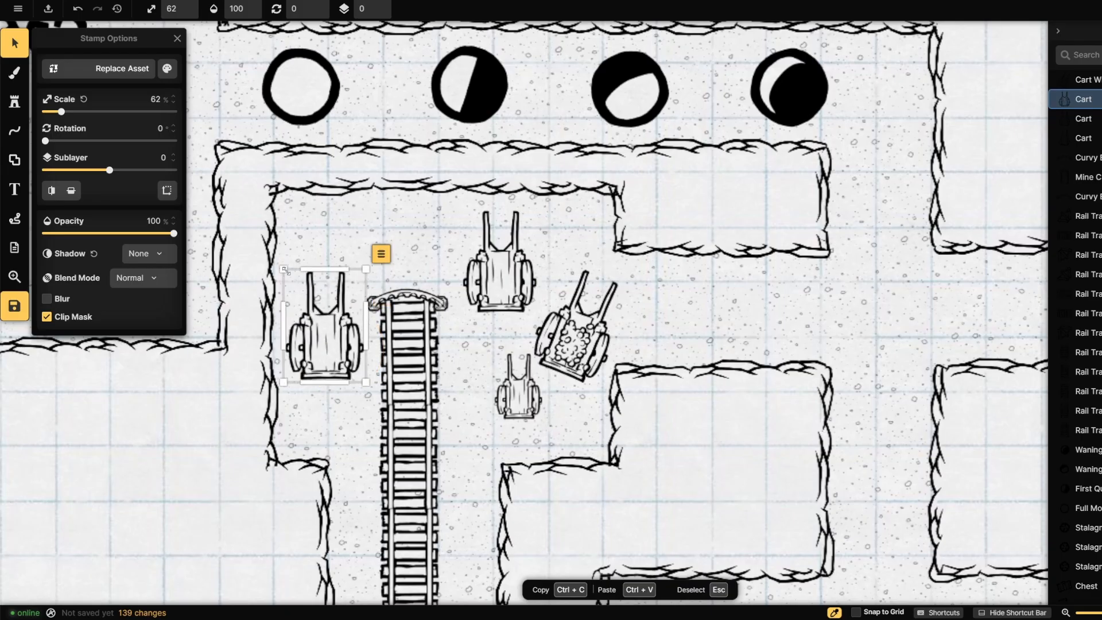
- Place the last small cart above the arch, tilted and enlarged to 98%, and move the loaded cart beside the track
left_click(509, 397)
left_click_drag(510, 398, 386, 248)
left_click_drag(409, 197, 471, 284)
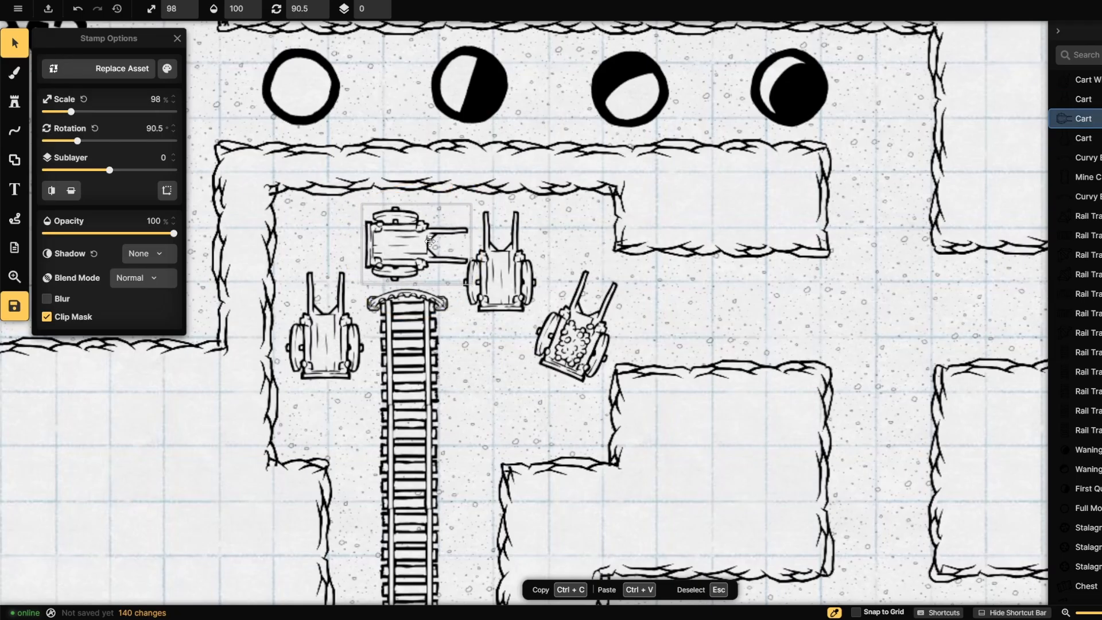
left_click_drag(455, 194, 442, 186)
left_click_drag(592, 360, 521, 394)
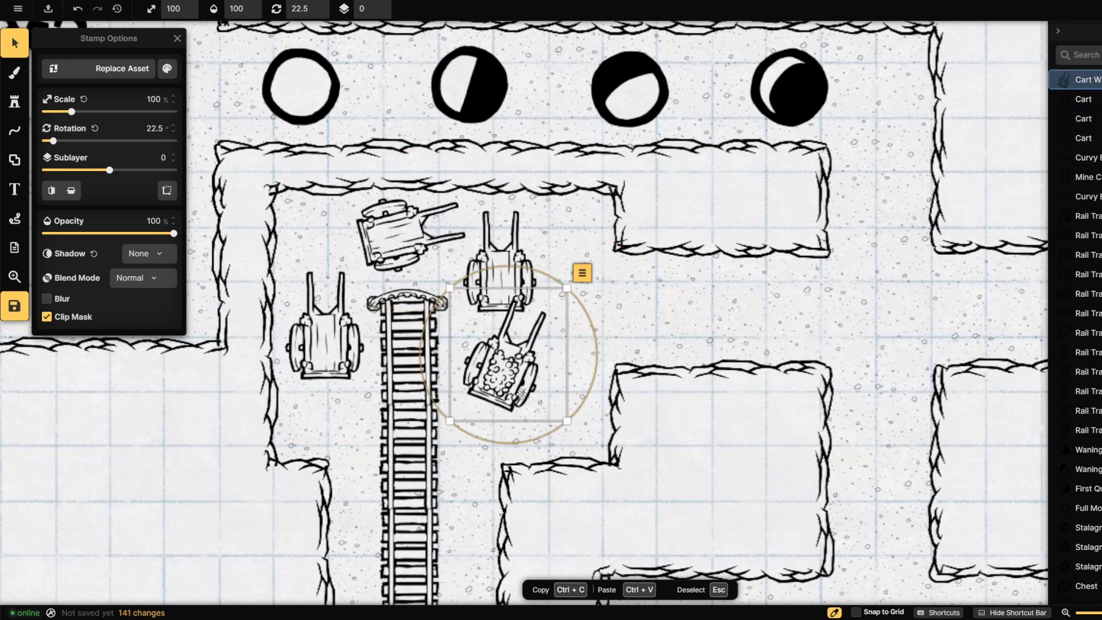
left_click(201, 412)
- Set the full moon and first quarter stamps in the corridor to 120% scale and nudge the first quarter moon down into line
scroll(202, 412, "down", 2)
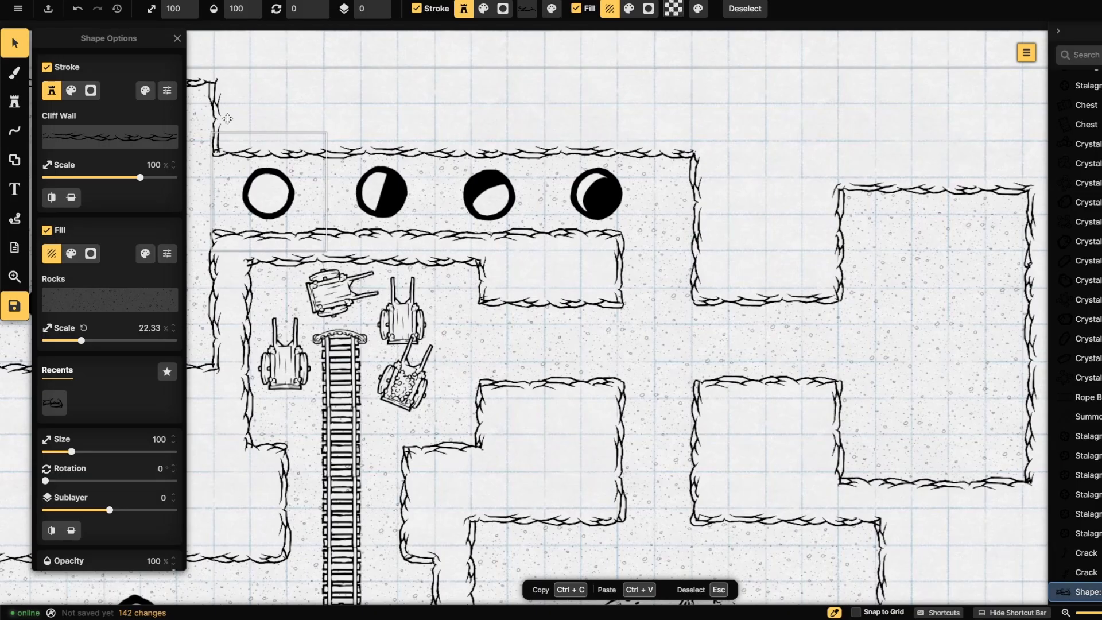
left_click(265, 192)
left_click_drag(326, 133, 275, 197)
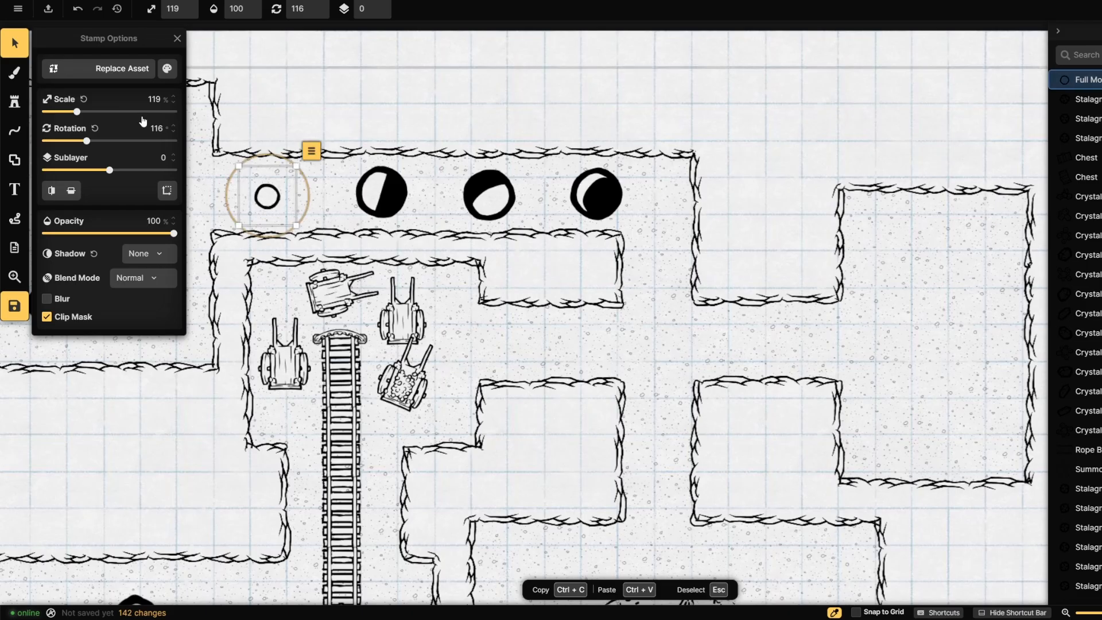
type("120")
left_click(382, 192)
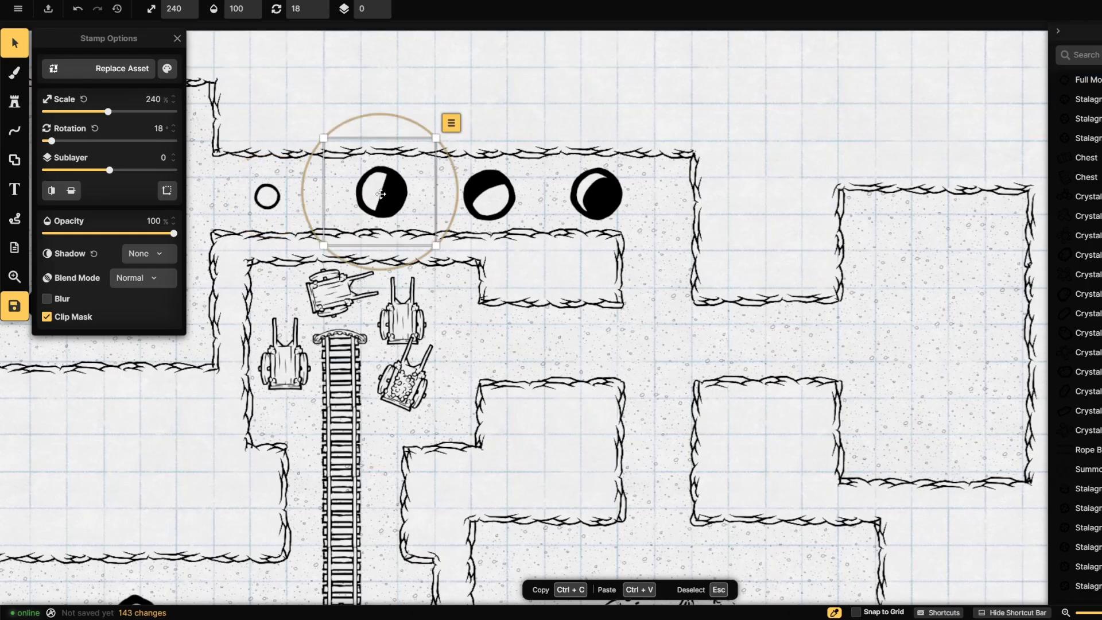
type("120")
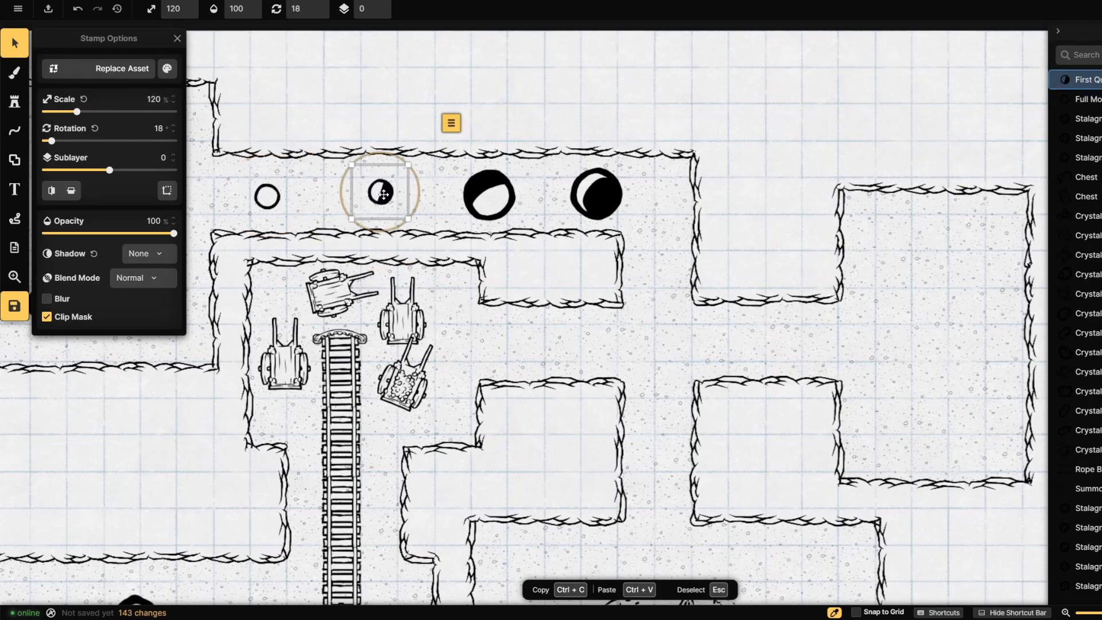
left_click_drag(384, 194, 384, 199)
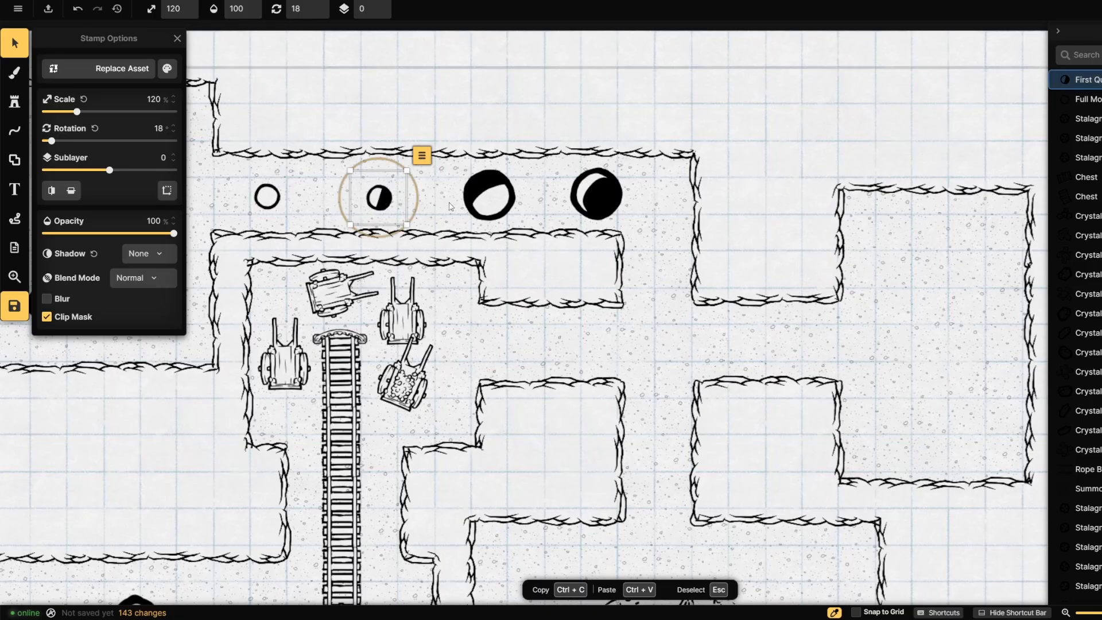
- Set the two waning moon stamps in the corridor to 120% scale and align the last one with the row
left_click(489, 196)
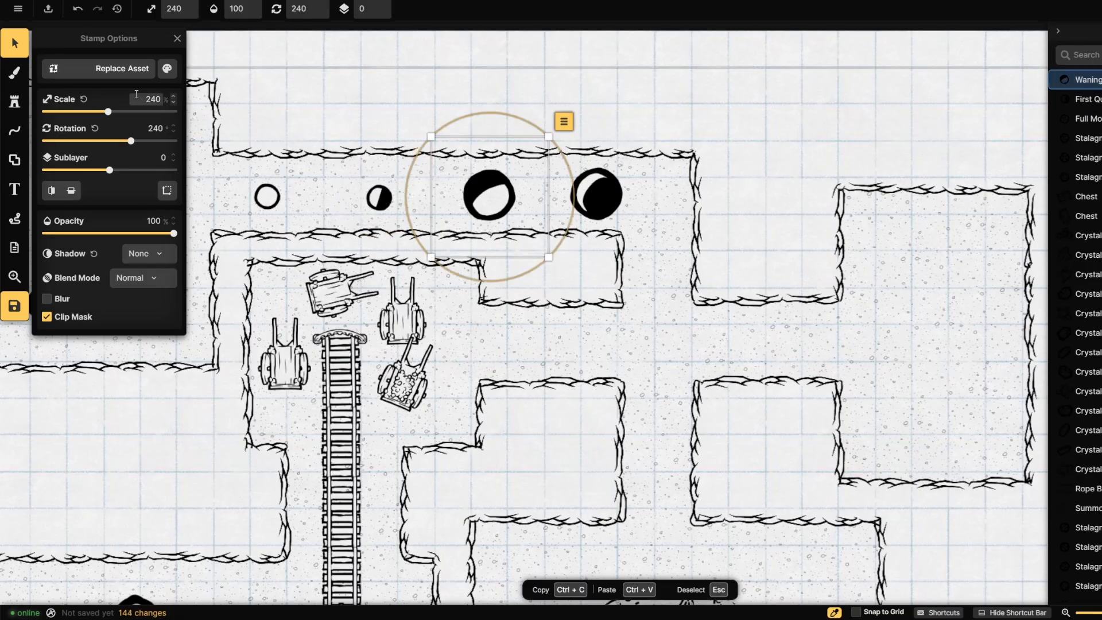
type("120")
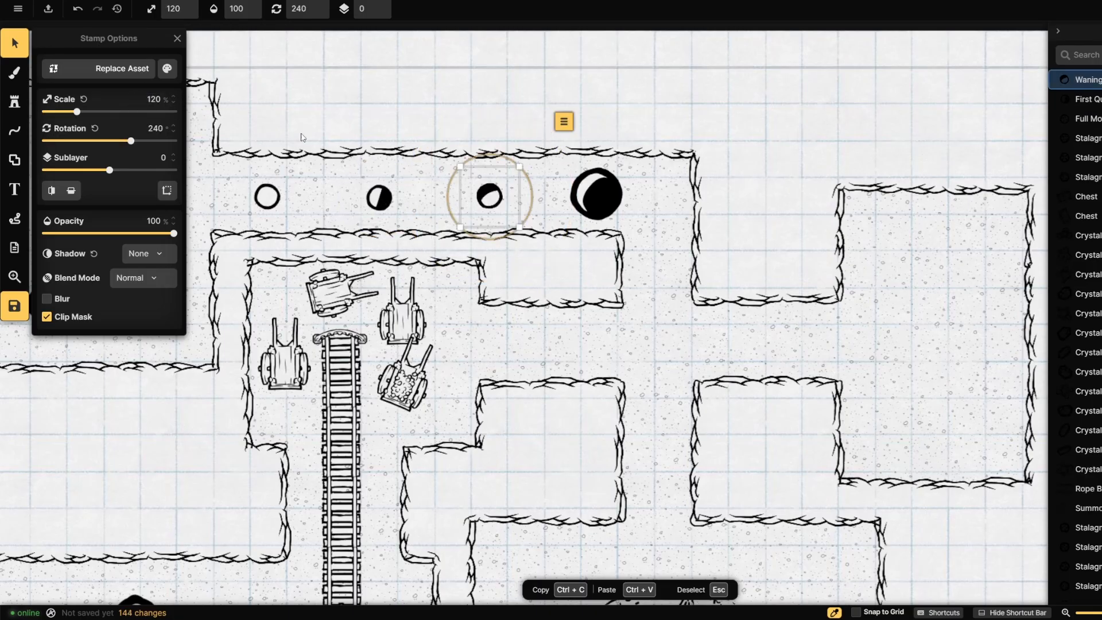
left_click(597, 195)
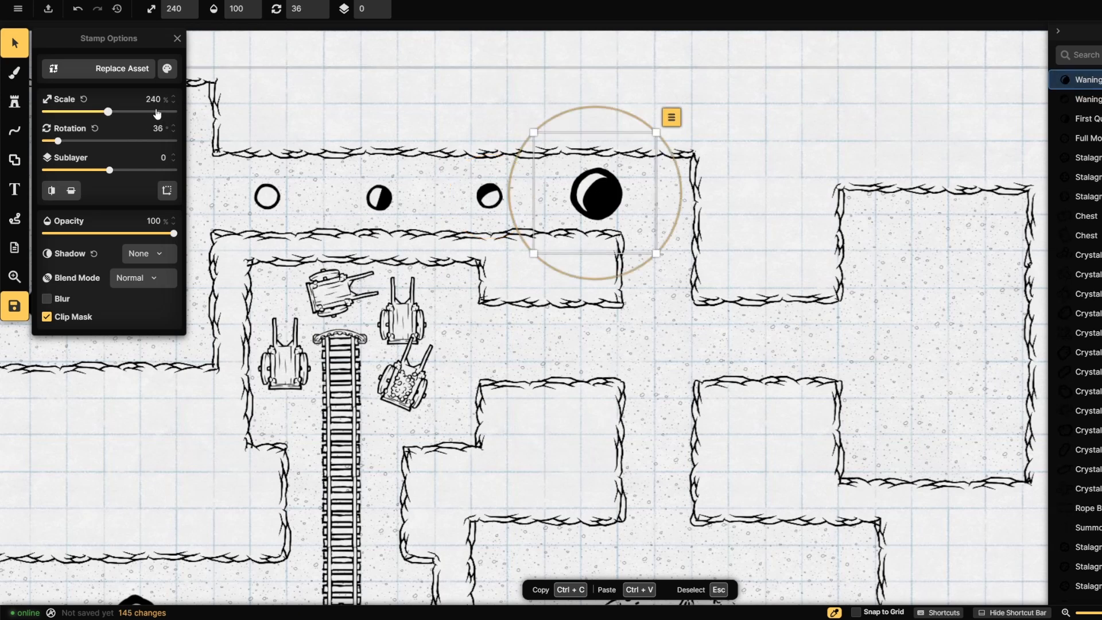
type("120")
key("Return")
left_click_drag(622, 208, 625, 211)
left_click(592, 338)
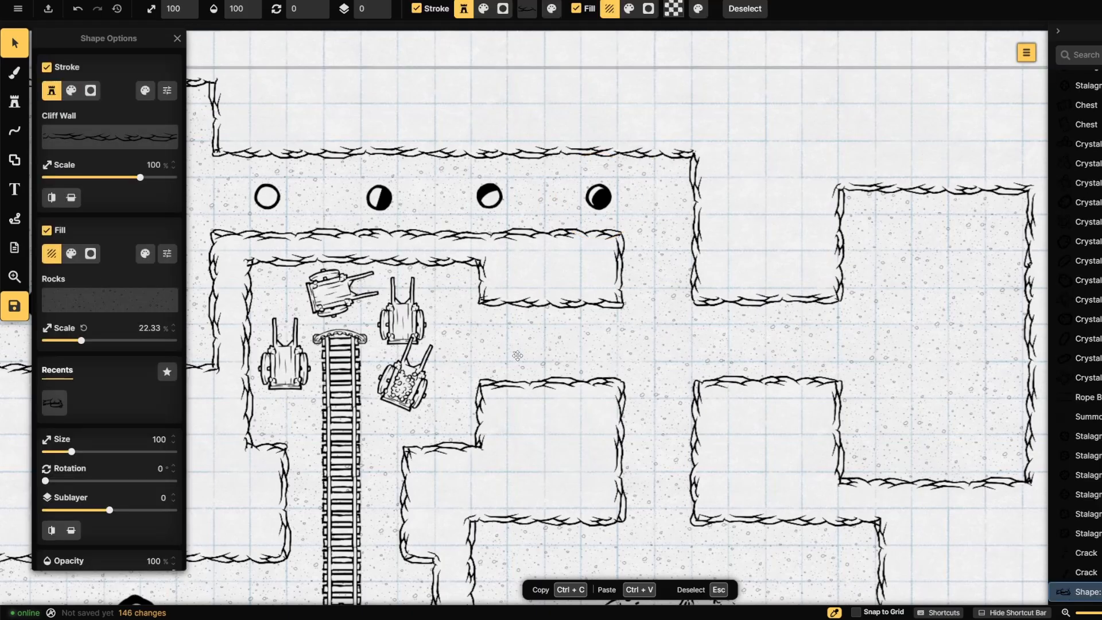
- Move one stalagmite of the pair in the upper-left room to sit diagonally above its neighbour
scroll(517, 355, "down", 5)
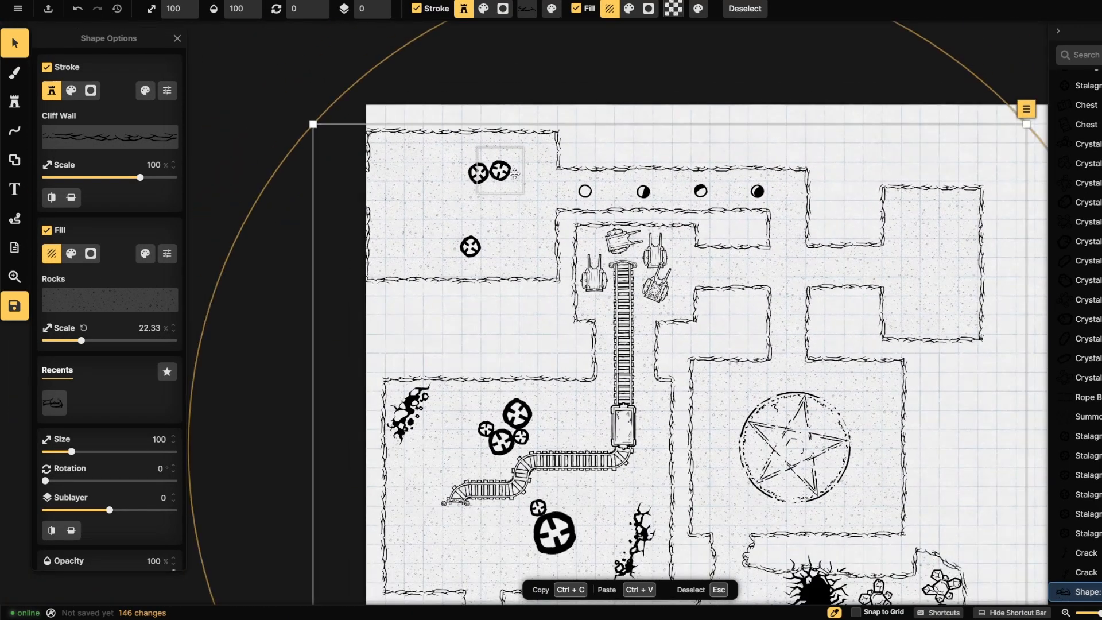
left_click_drag(515, 174, 491, 154)
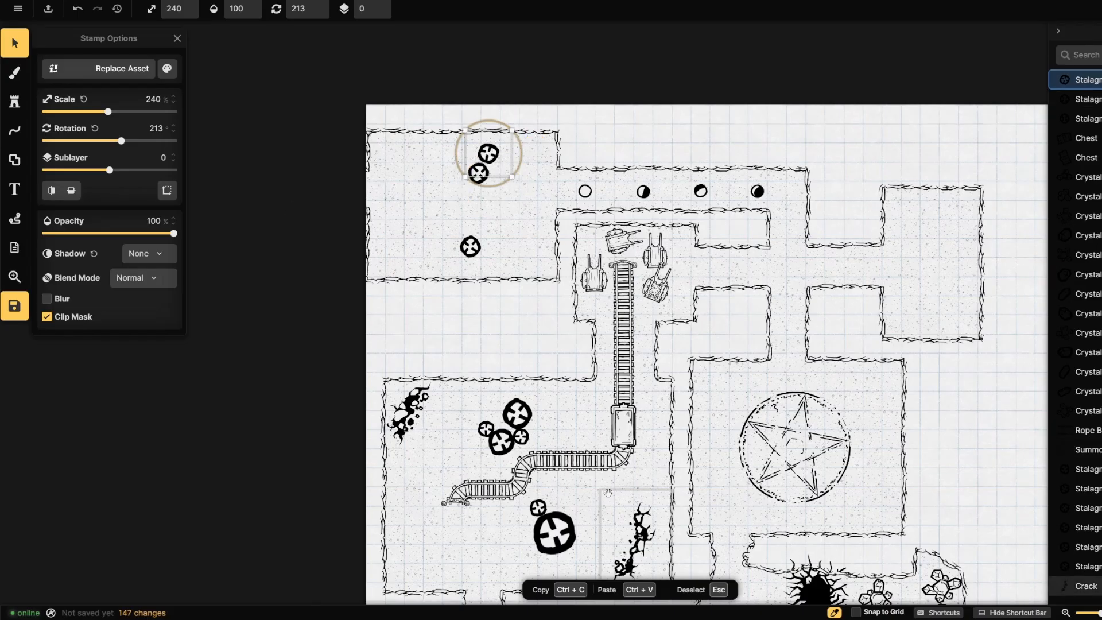
left_click(701, 287)
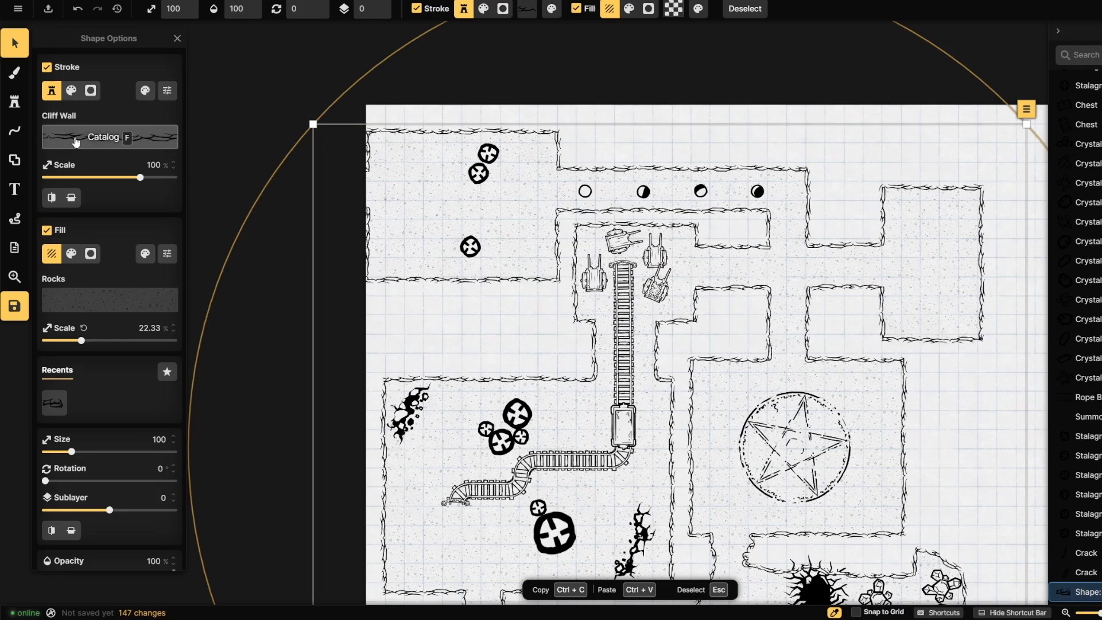
- Search the stamp catalog for "bed" and choose the Bedroll stamp
left_click(15, 102)
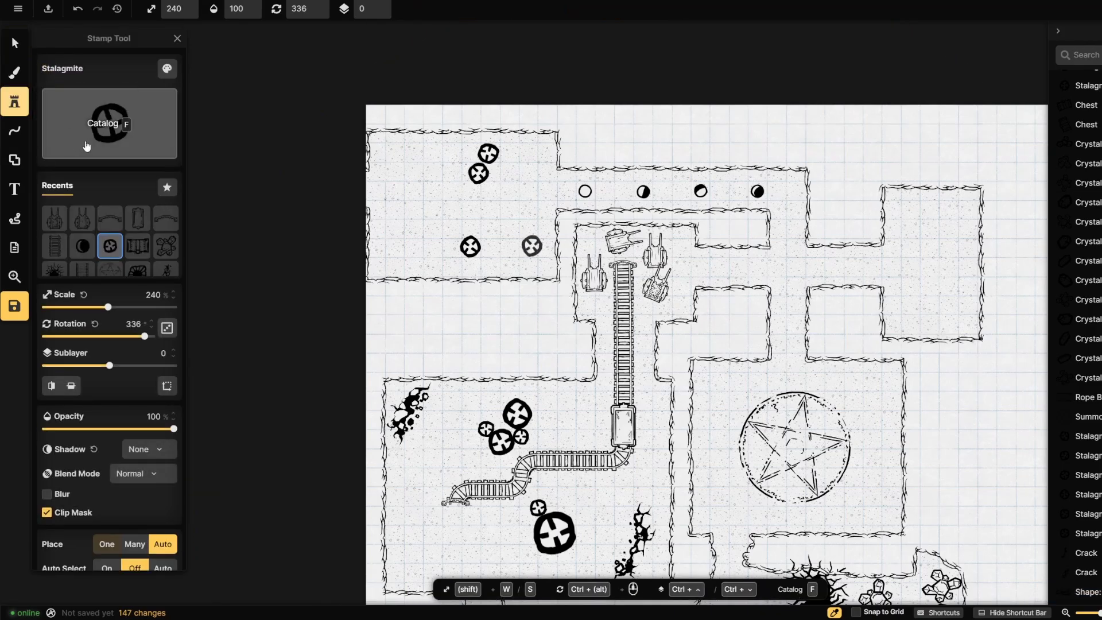
left_click(86, 146)
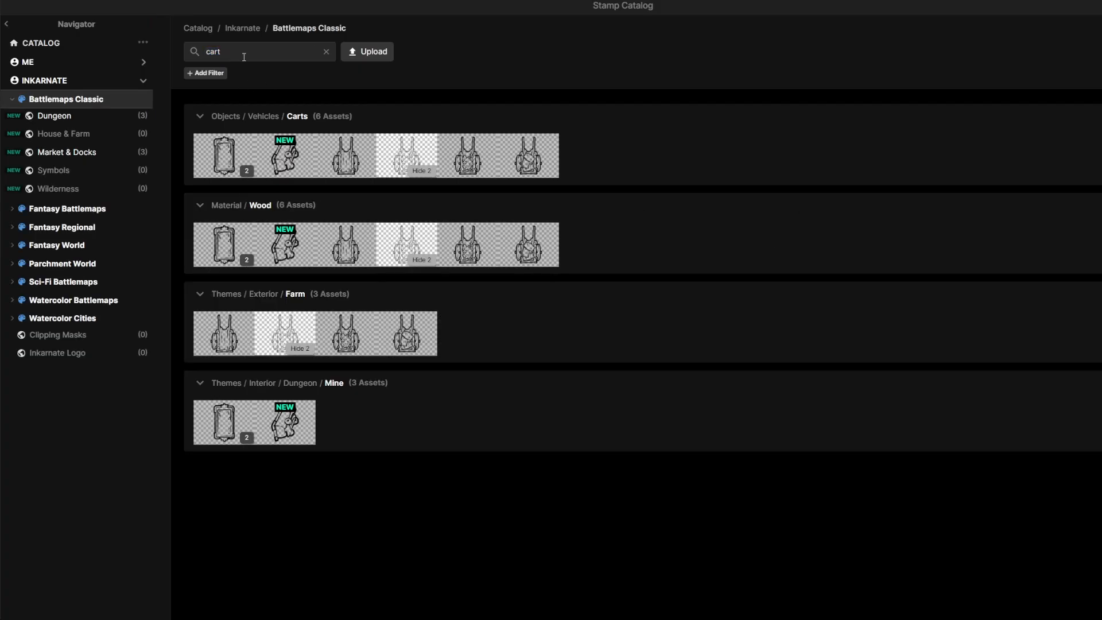
left_click(326, 53)
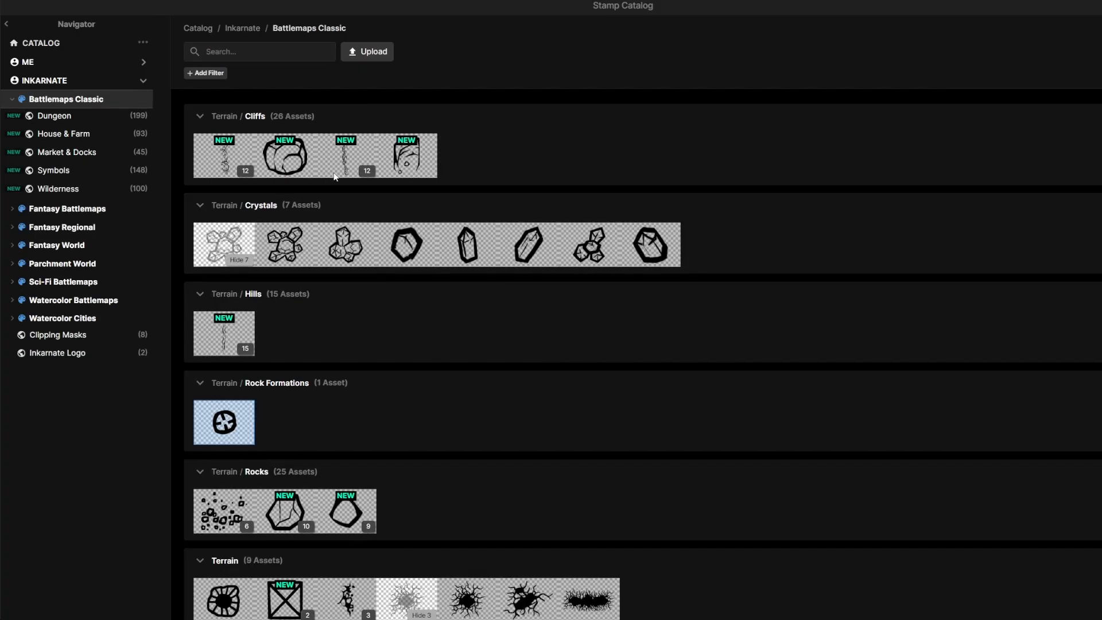
type("bed")
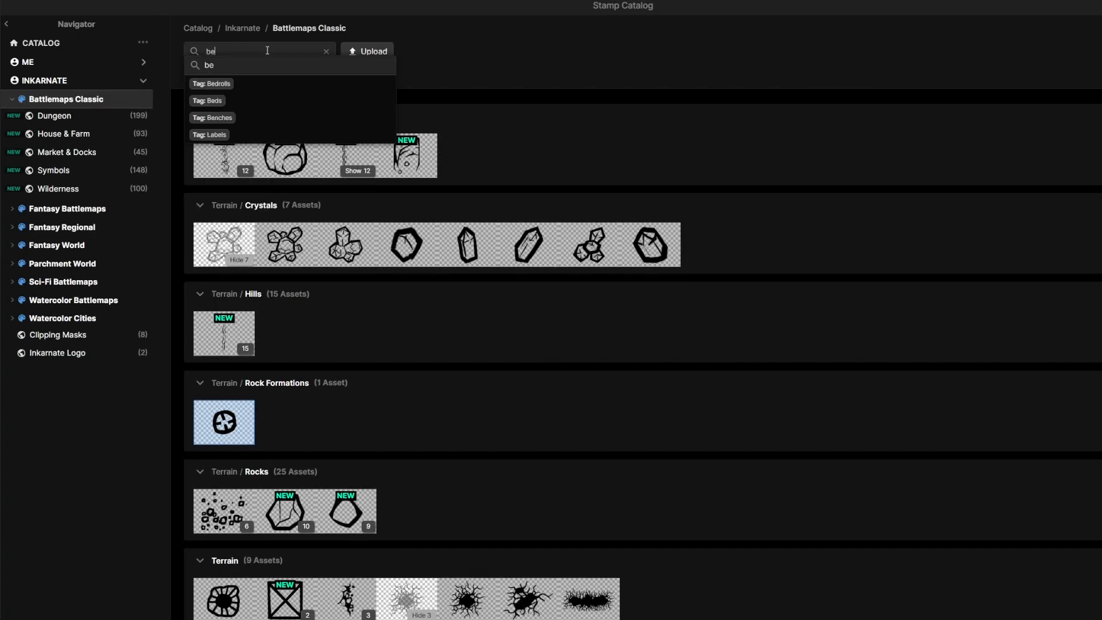
mouse_move(274, 251)
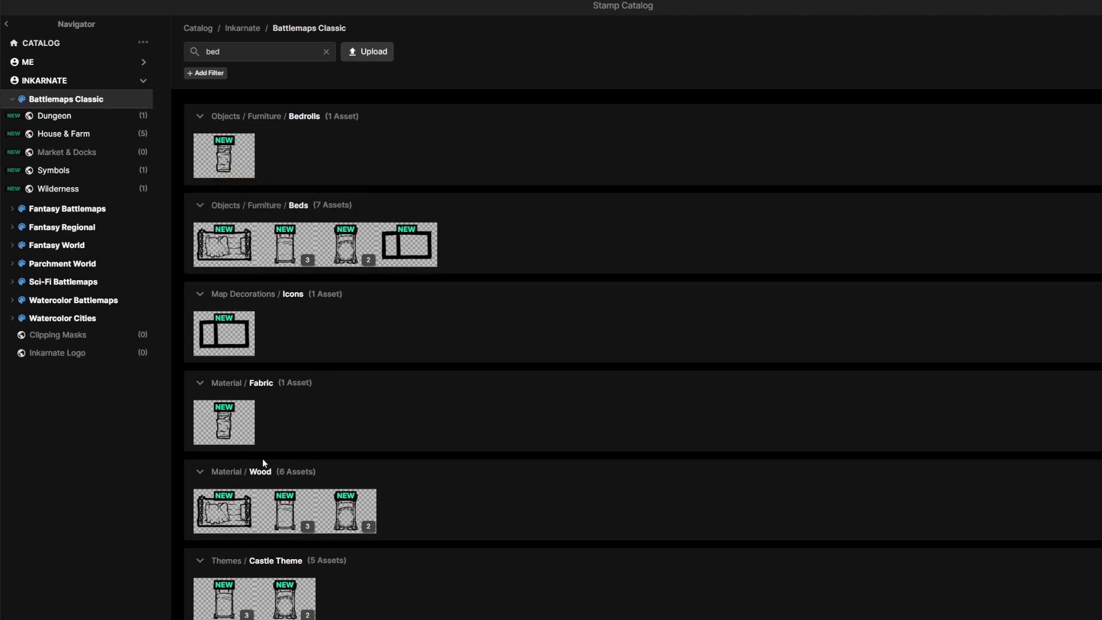
mouse_move(236, 523)
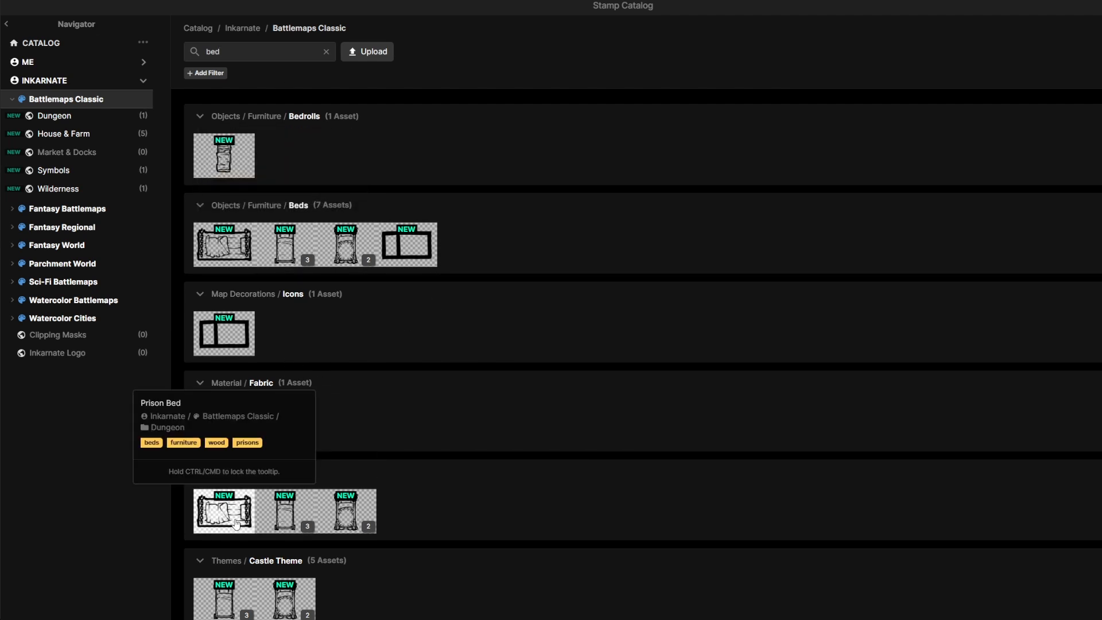
left_click(225, 154)
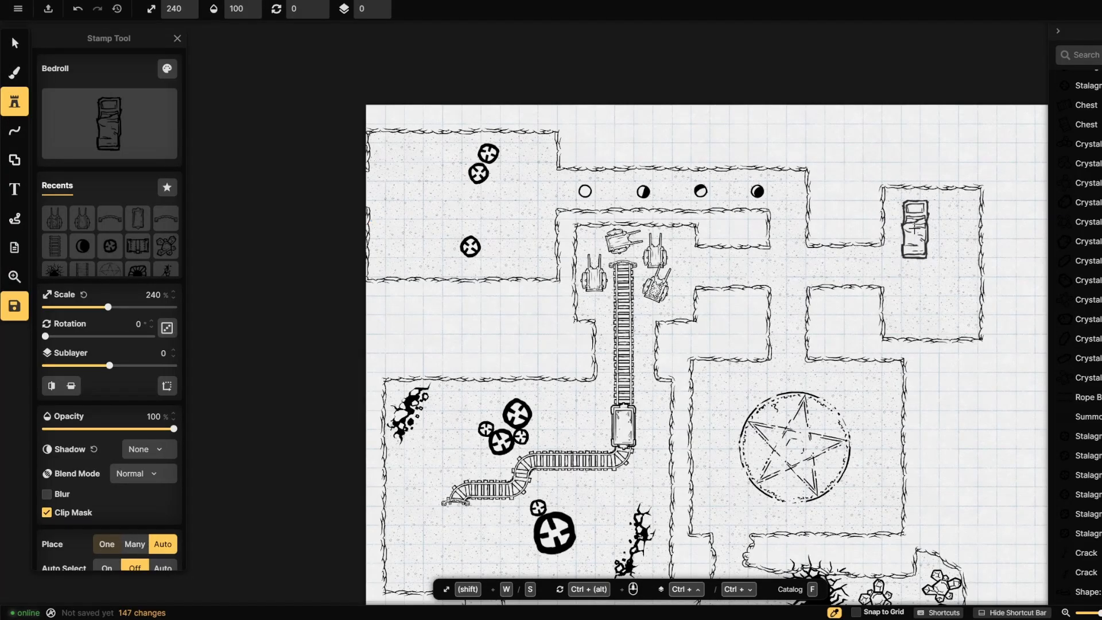
- Place a bedroll at 240% scale in the northwest of the upper-right room and another at 158% in its northeast corner
left_click(915, 228)
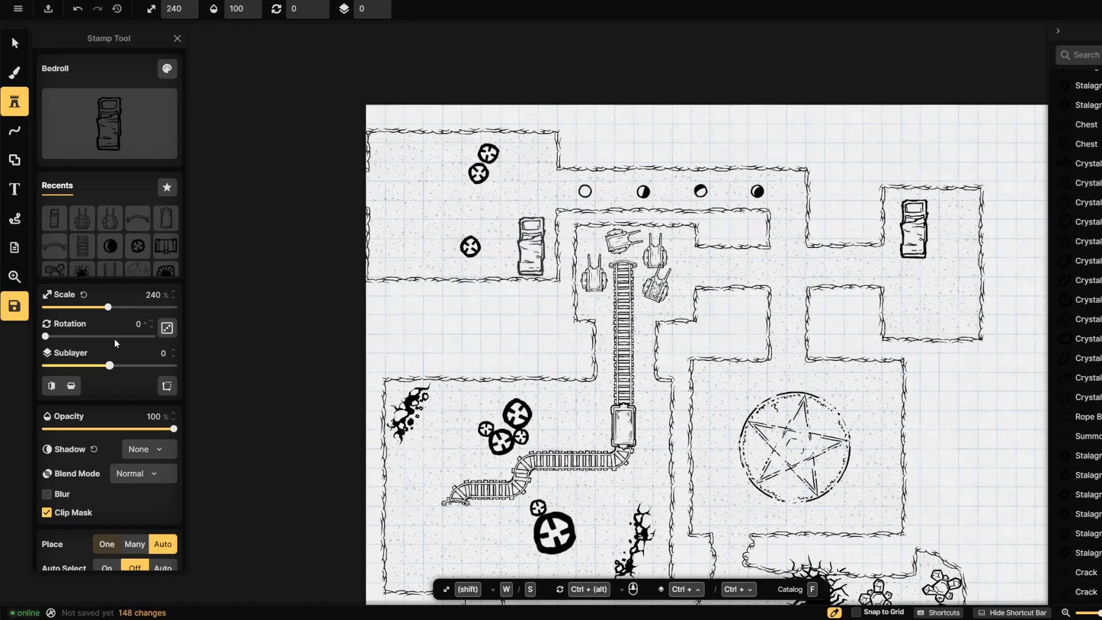
left_click_drag(109, 308, 96, 310)
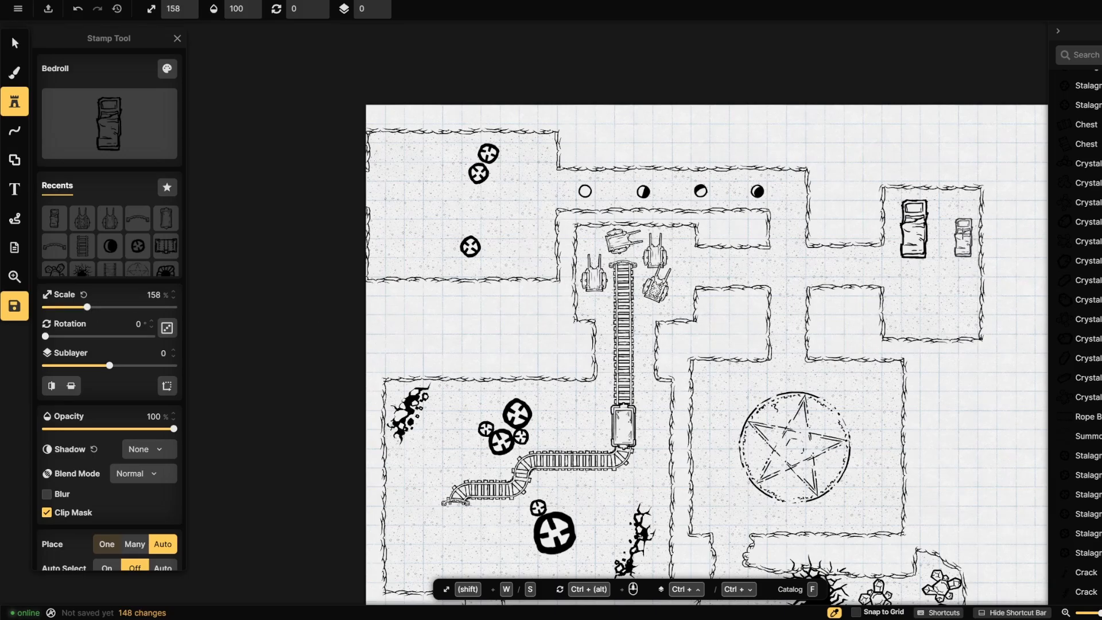
left_click(966, 220)
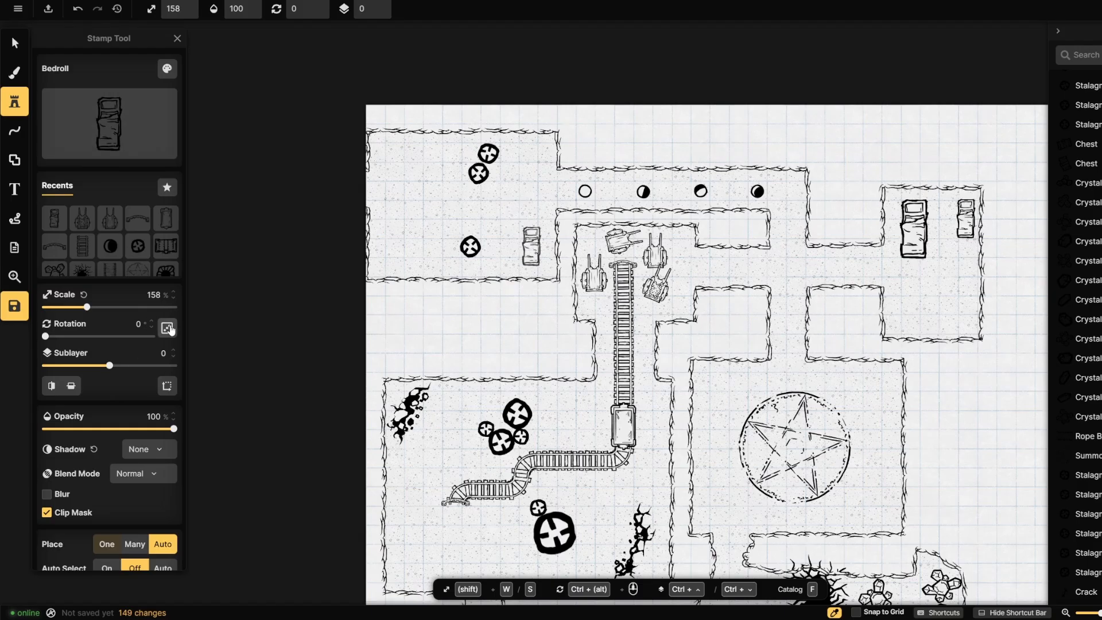
- Enable random rotation and place two tilted bedrolls at 158% scale along the upper-right room's south wall
left_click(167, 328)
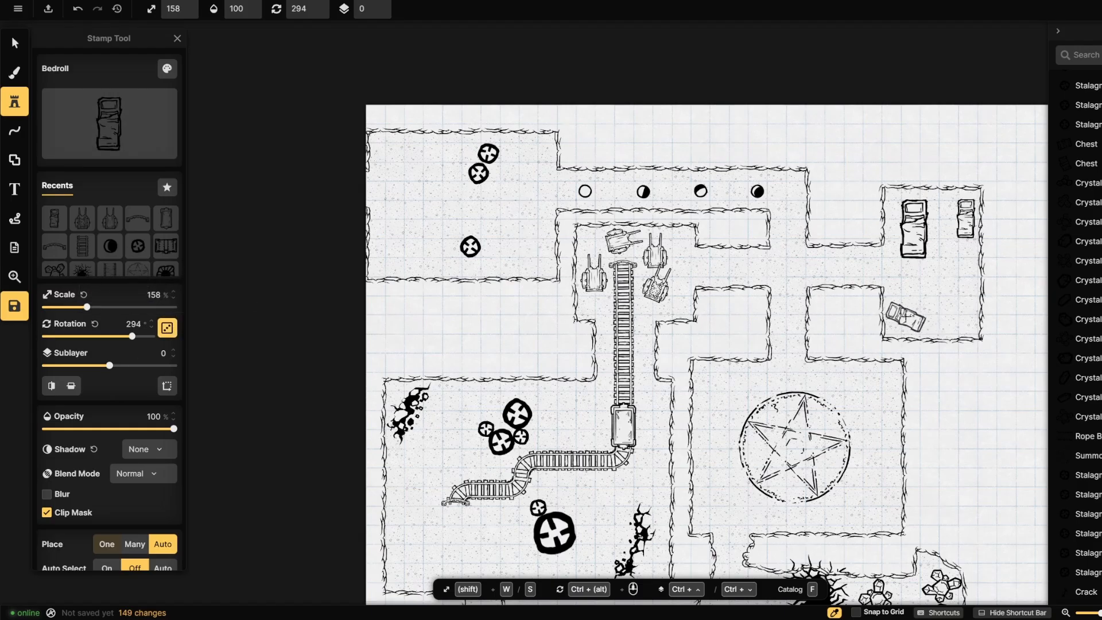
left_click(906, 315)
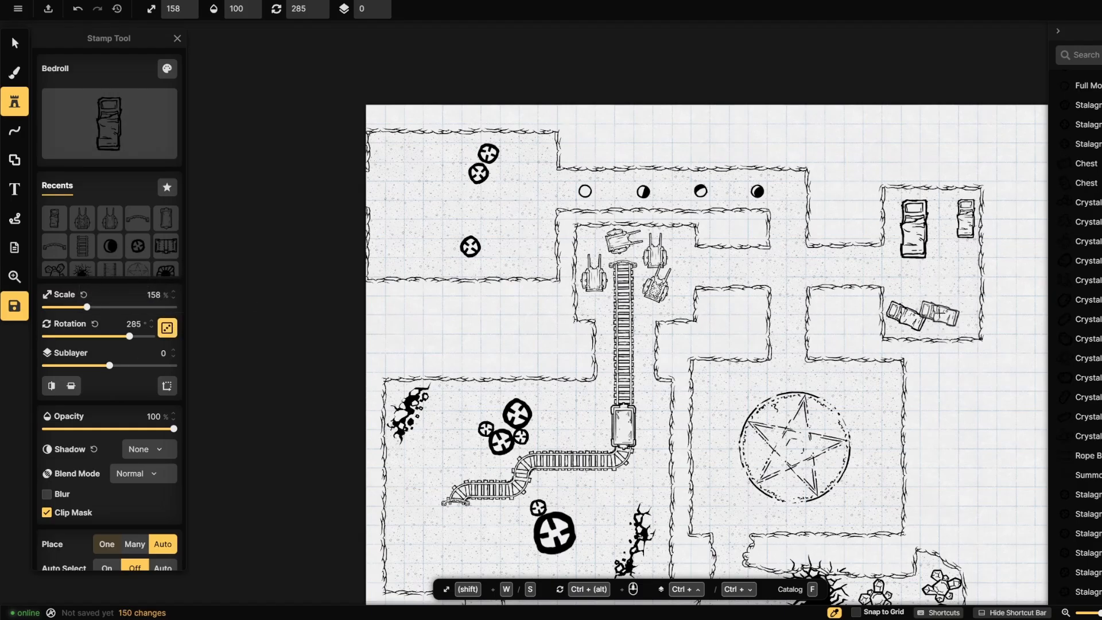
left_click(953, 320)
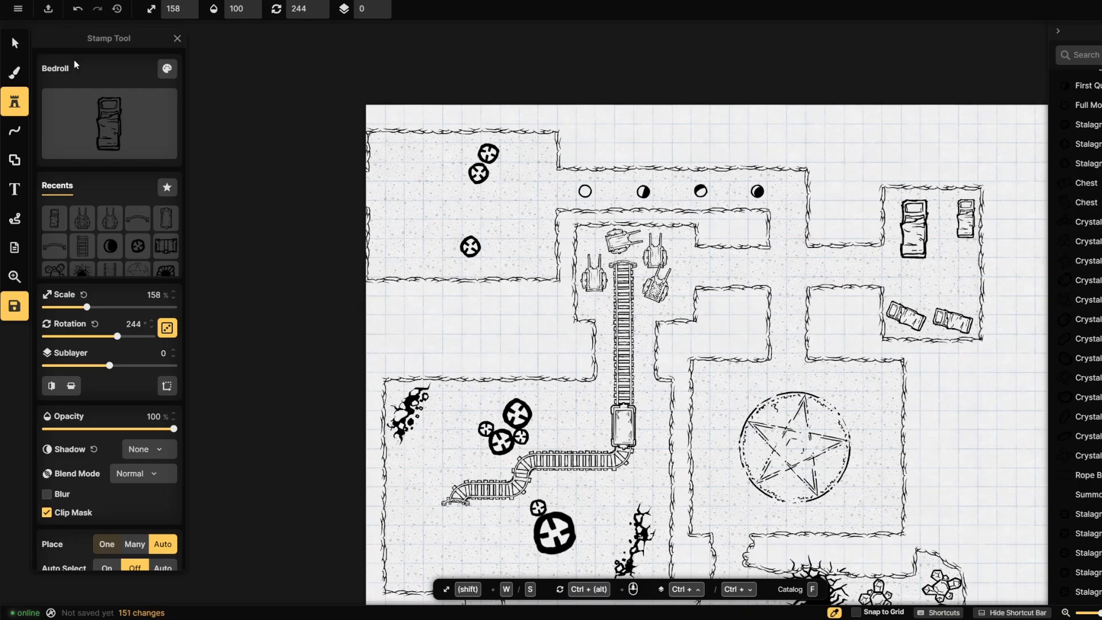
- Shrink the large bedroll to match the smaller ones and paste a copy so three bedrolls sit along the room's north side
left_click(14, 46)
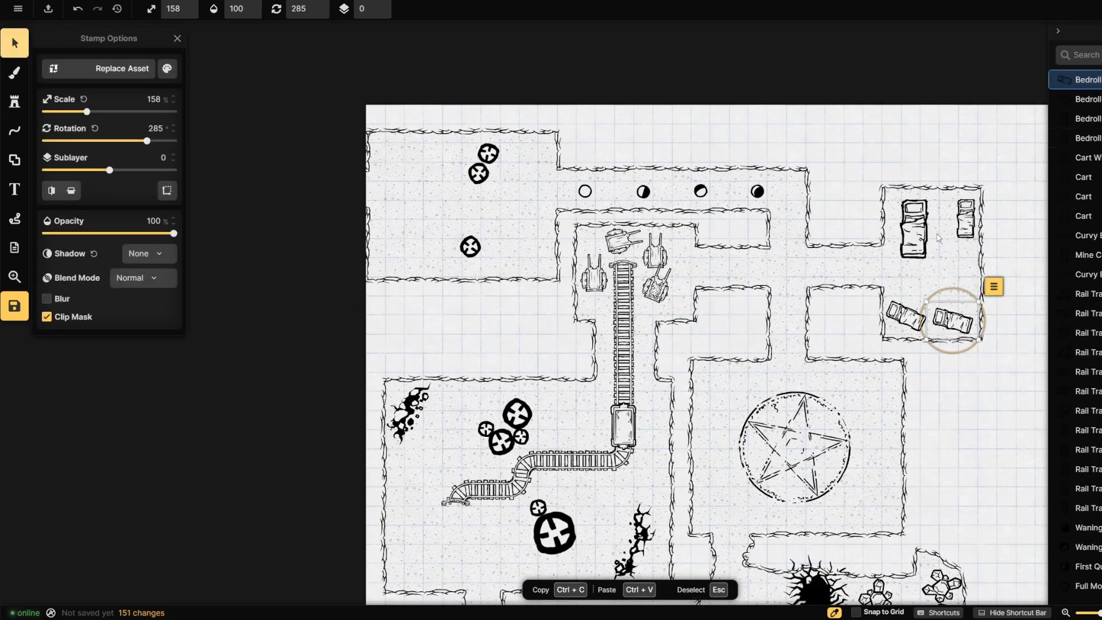
left_click(919, 235)
mouse_move(936, 261)
left_mouse_down()
mouse_move(918, 235)
mouse_move(965, 222)
mouse_move(912, 221)
mouse_move(949, 250)
left_mouse_up()
key("ctrl+c")
key("ctrl+v")
left_click(994, 238)
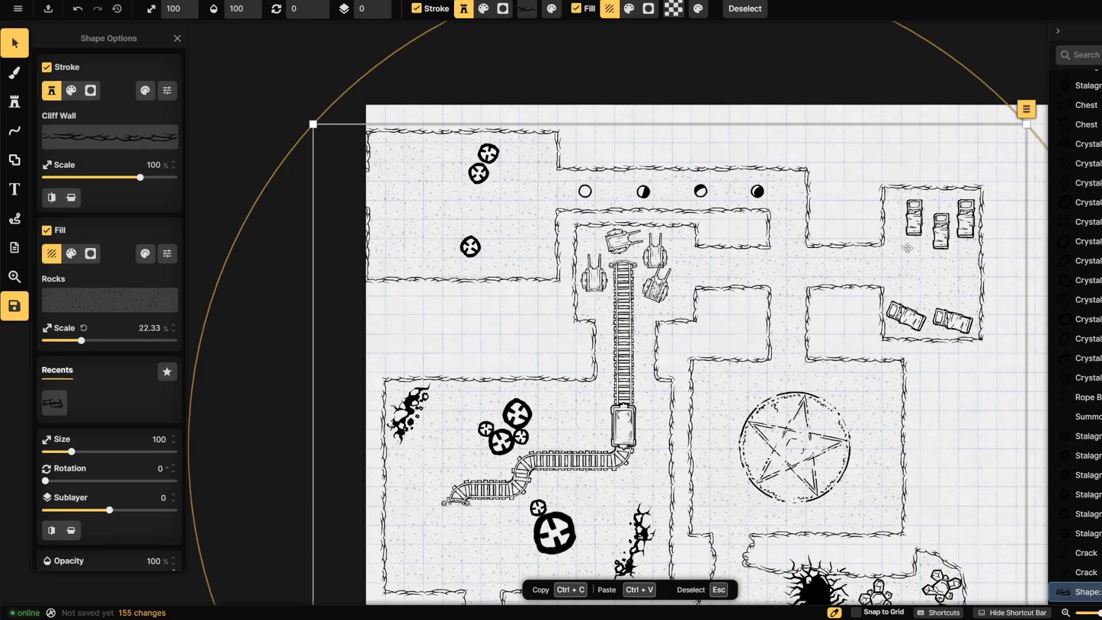
- Rotate the bedroll in the room's southeast corner to 58° and nudge it into place
left_click(937, 329)
left_click_drag(970, 289, 1011, 345)
left_click_drag(956, 321, 961, 315)
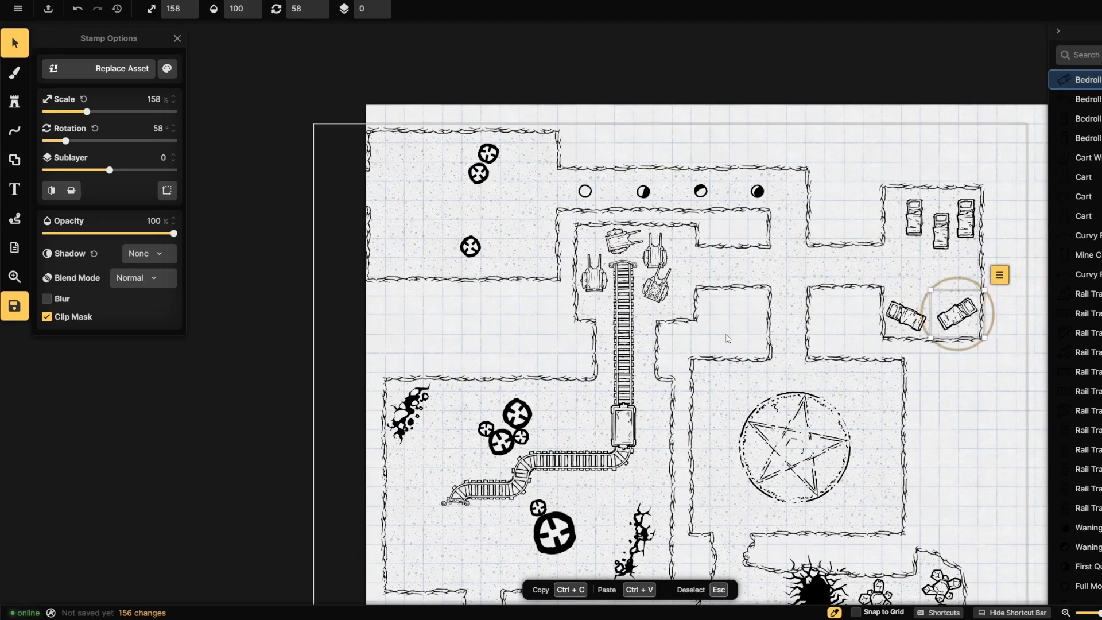
- Filter the stamp catalog by the rubble tag and choose the Rubble stamp set
left_click_drag(695, 395, 724, 301)
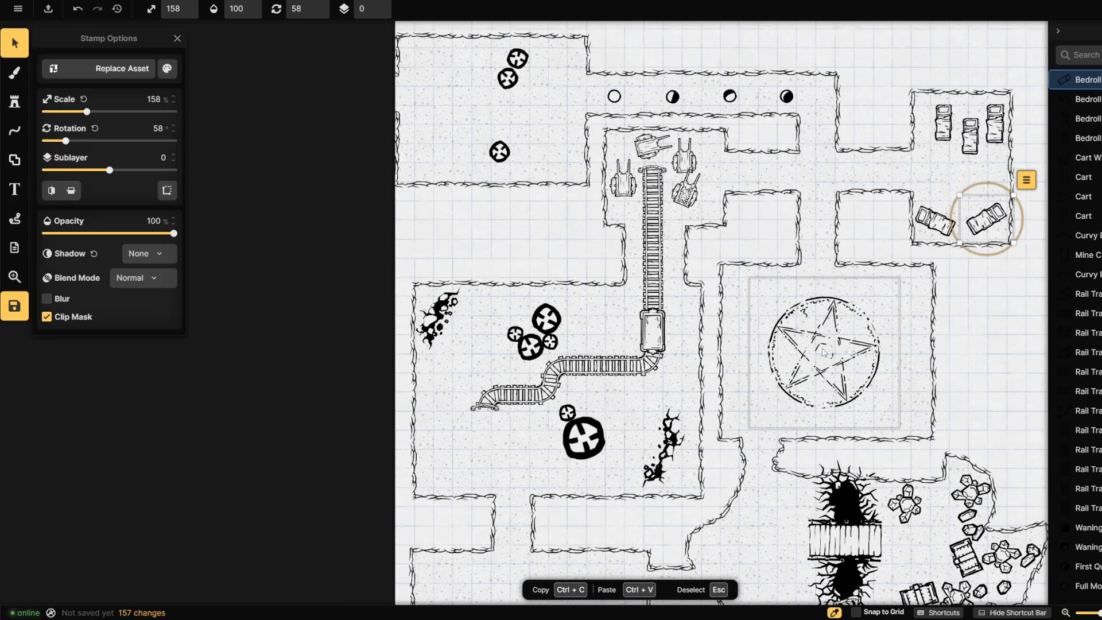
left_click(14, 99)
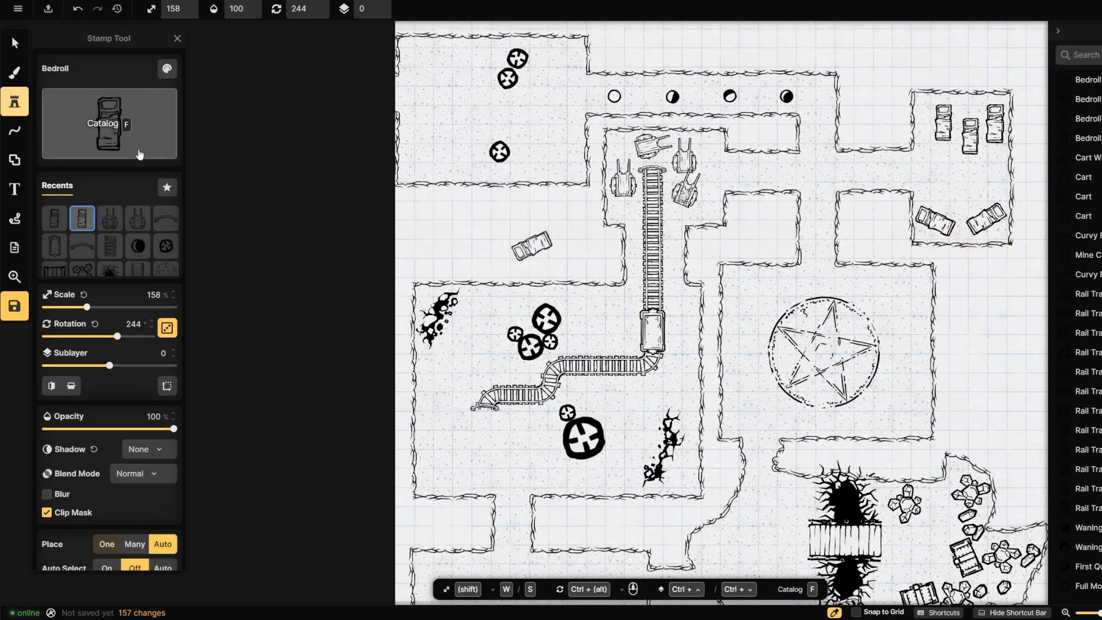
left_click(108, 115)
left_click(232, 49)
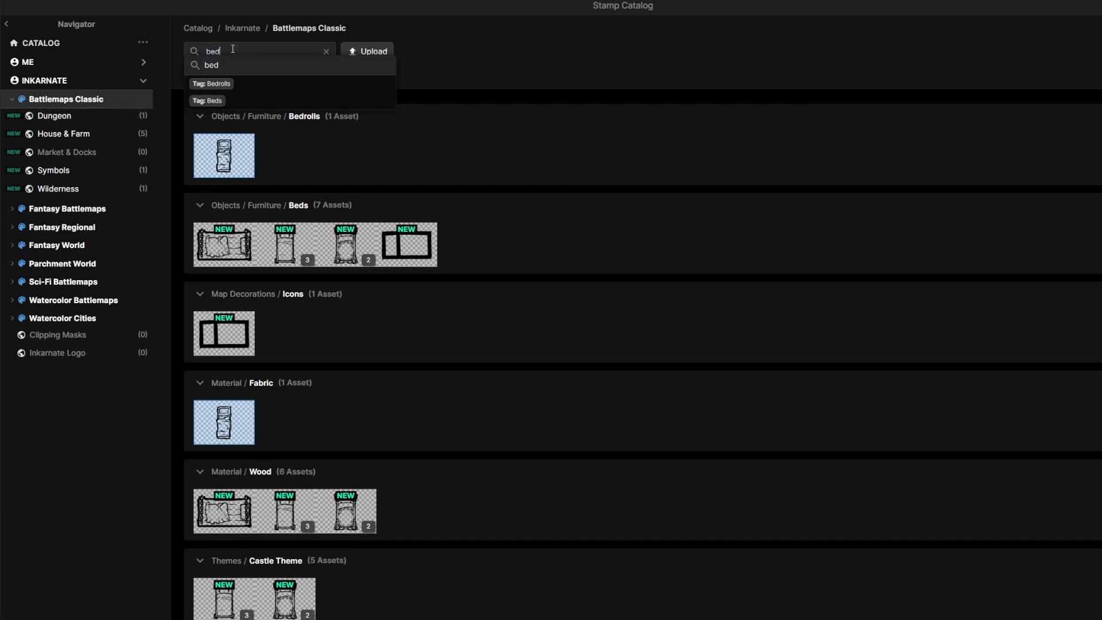
type("rubb")
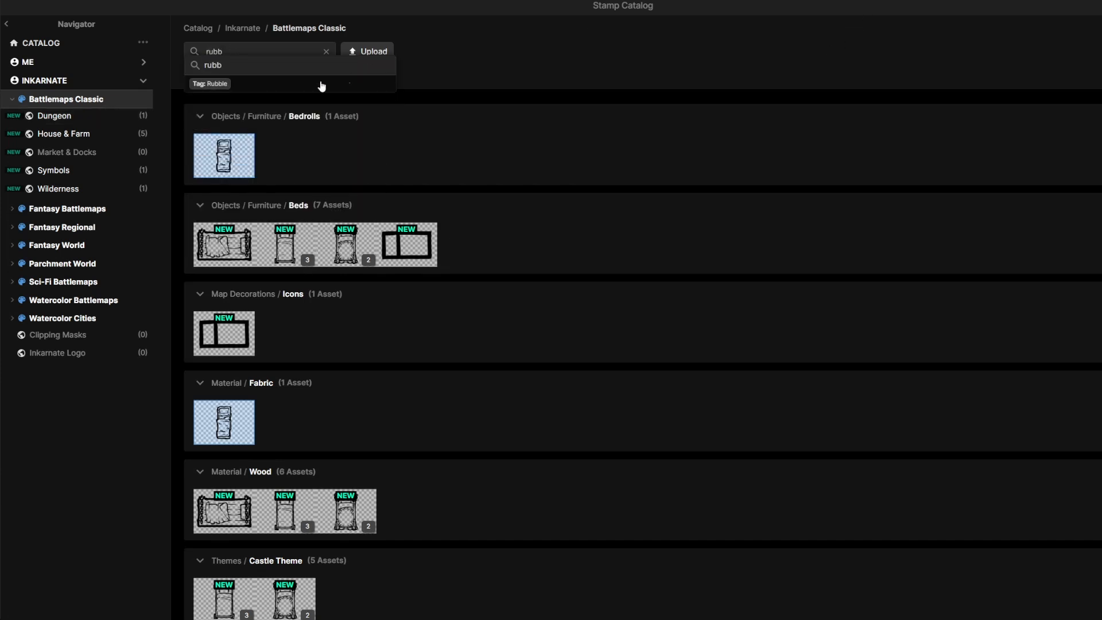
left_click(236, 86)
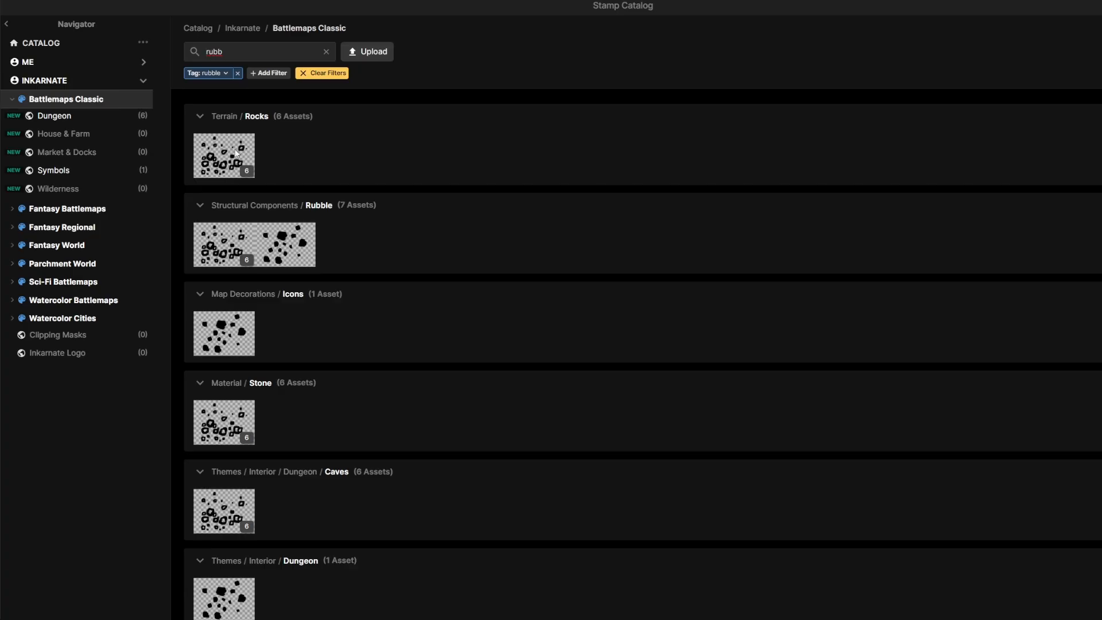
left_click(241, 246)
- Scatter overlapping rubble stamps at 158% scale down the short corridor above the pentagram room
left_click(802, 264)
left_click(825, 228)
left_click(826, 208)
left_click(821, 204)
left_click(814, 223)
left_click(809, 238)
left_click(810, 221)
left_click(836, 225)
left_click(822, 233)
left_click(819, 223)
left_click(819, 223)
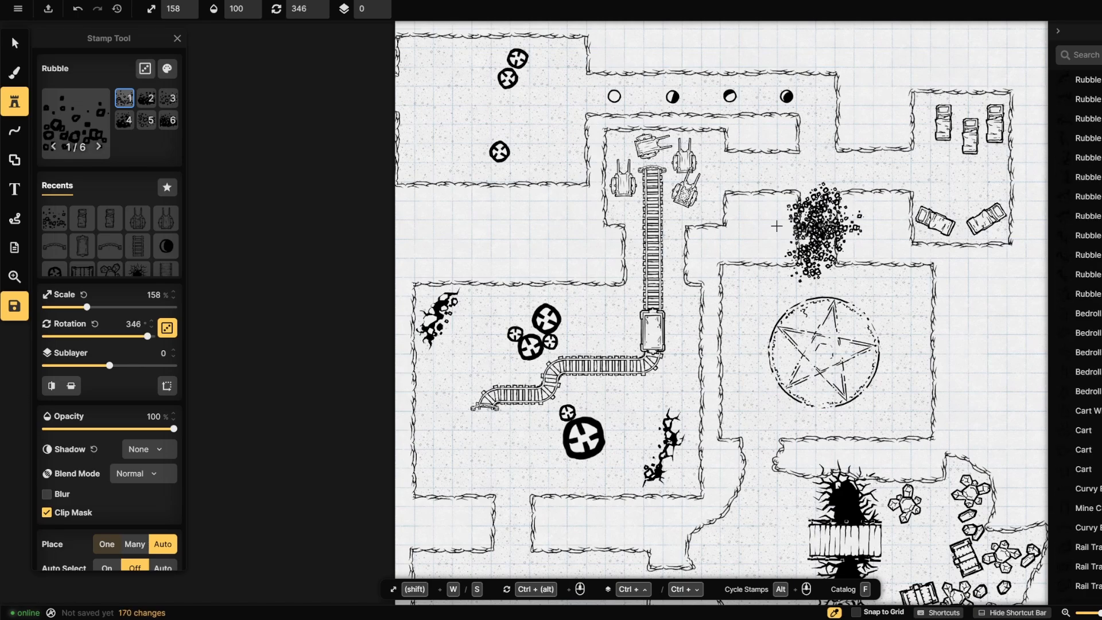
key("ctrl+z")
key("ctrl+z")
key("ctrl+z")
key("ctrl+z")
key("ctrl+z")
key("ctrl+z")
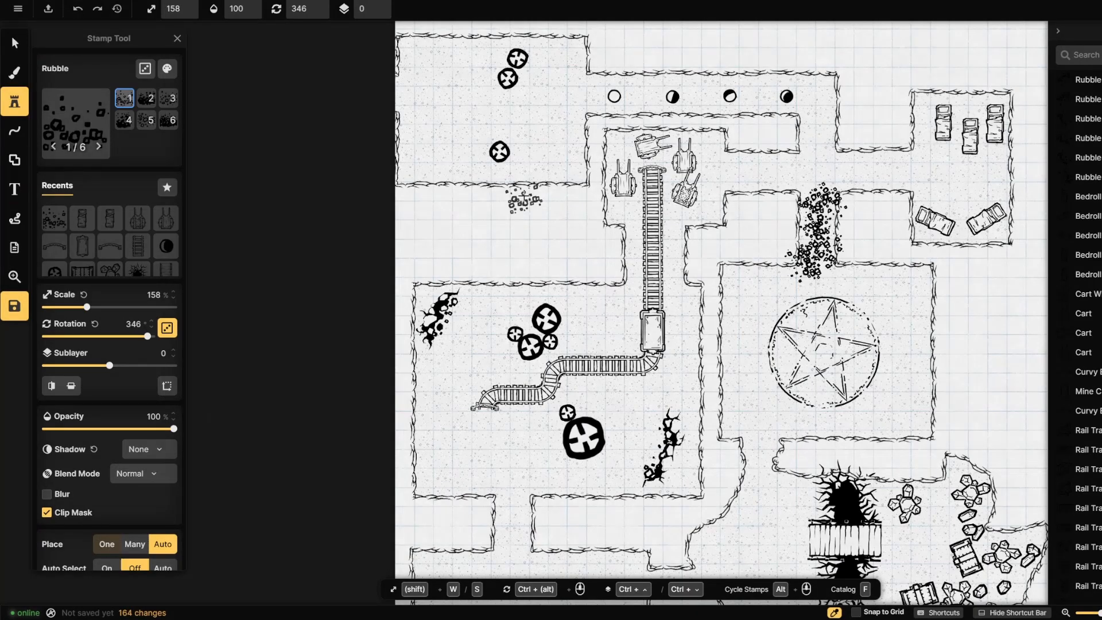
- Turn on random stamp variation and add four mixed rubble stamps over the corridor above the pentagram room
left_click(142, 73)
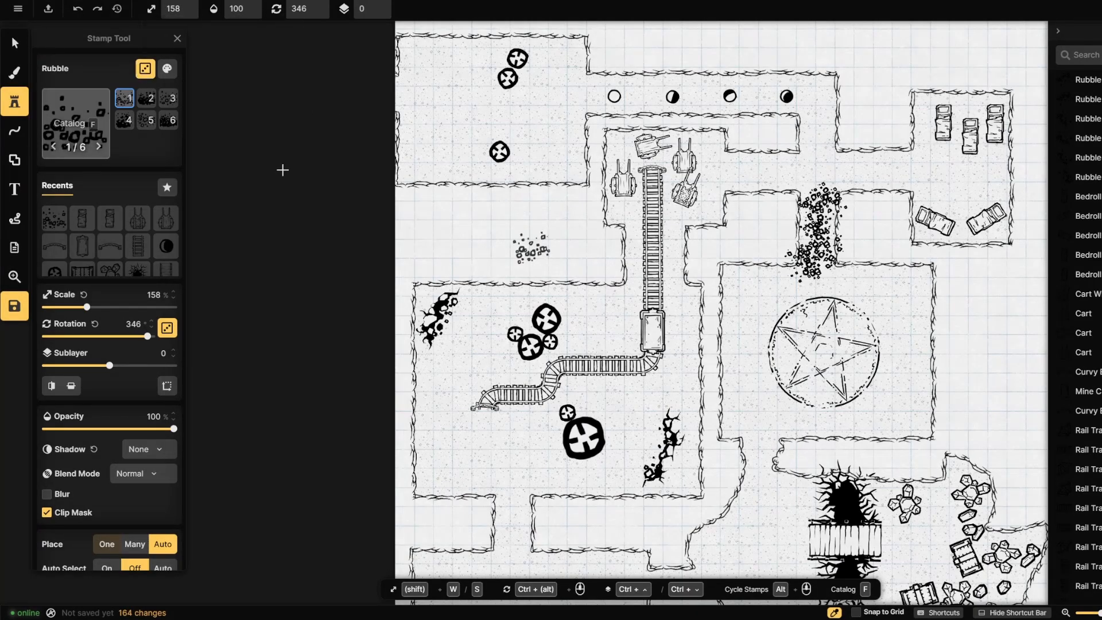
left_click(808, 219)
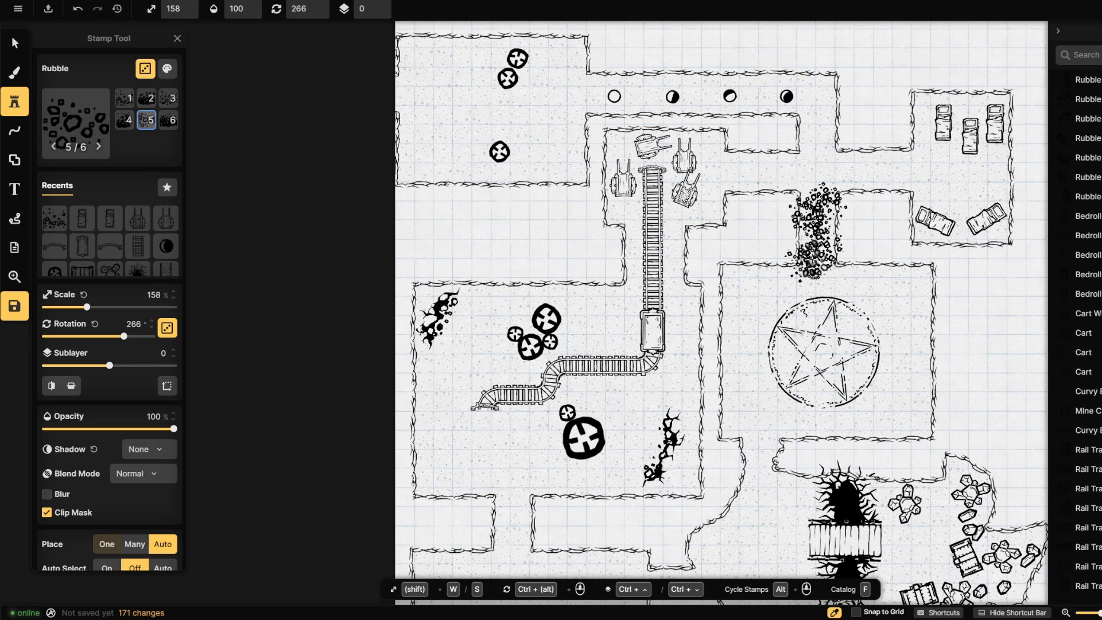
left_click(835, 216)
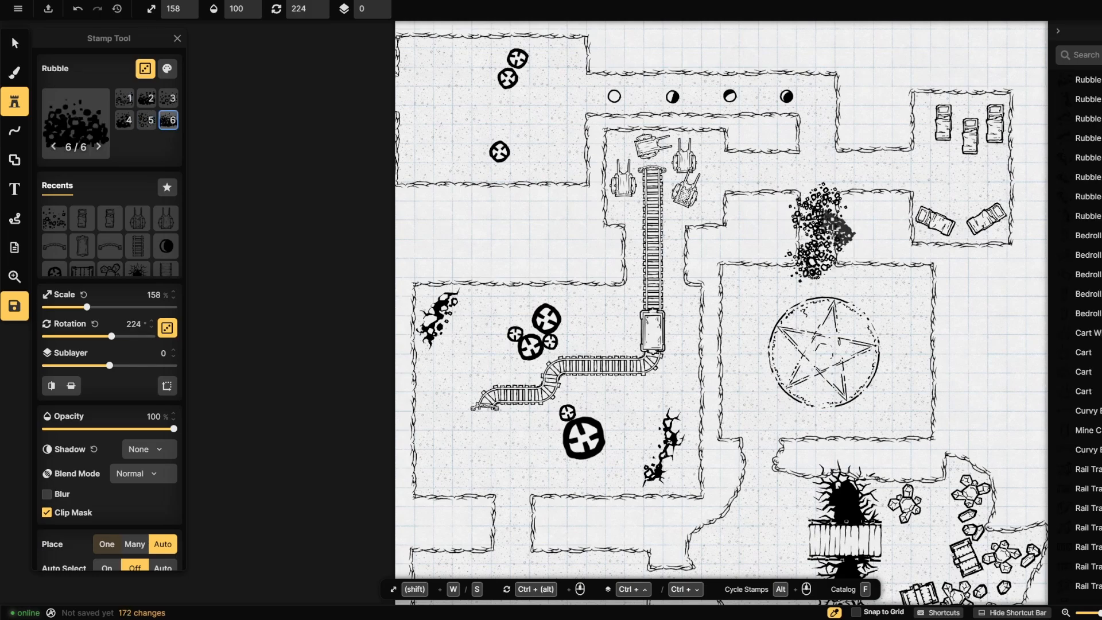
left_click(813, 195)
left_click(830, 268)
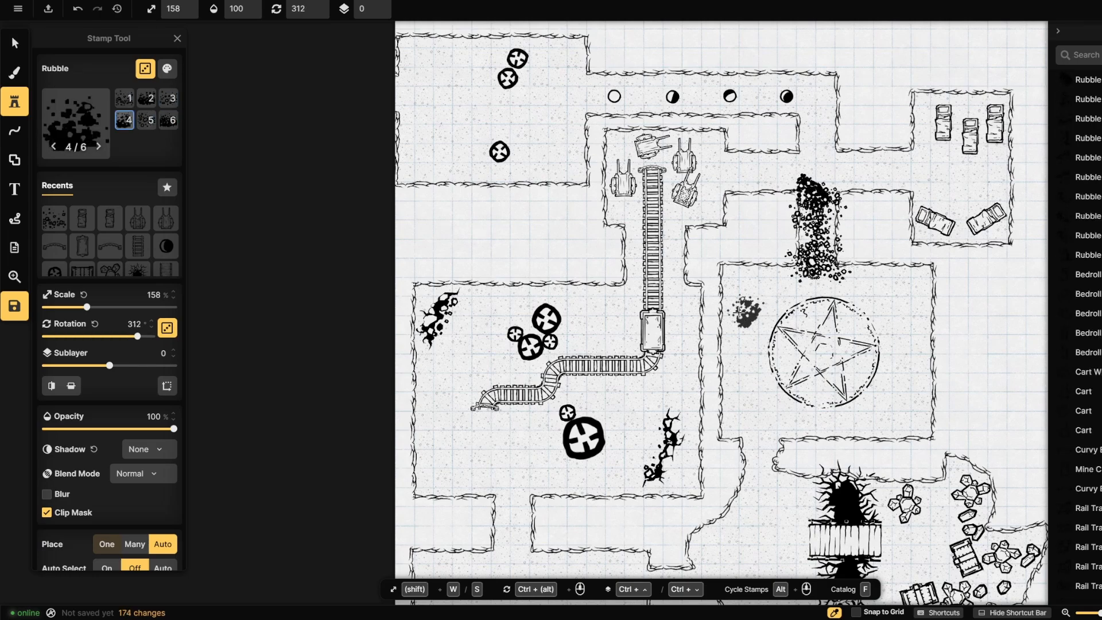
- Pile four mixed rubble stamps over the lower-left room's east opening and add one at the corridor pile's northeast edge
scroll(741, 312, "down", 3)
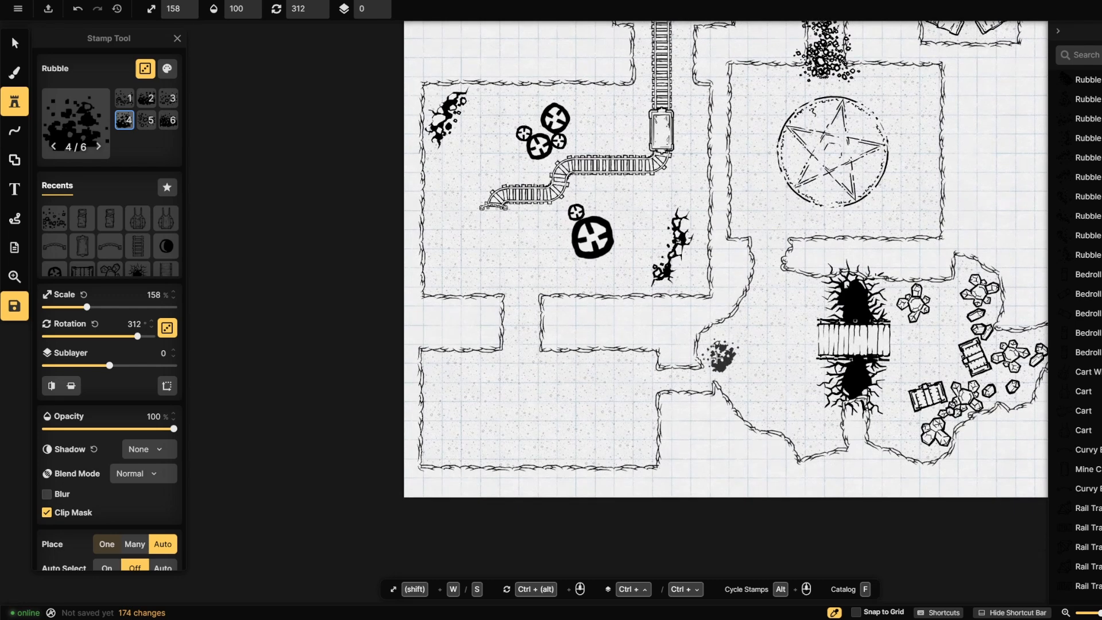
left_click(659, 373)
left_click(657, 383)
left_click(653, 389)
left_click(646, 371)
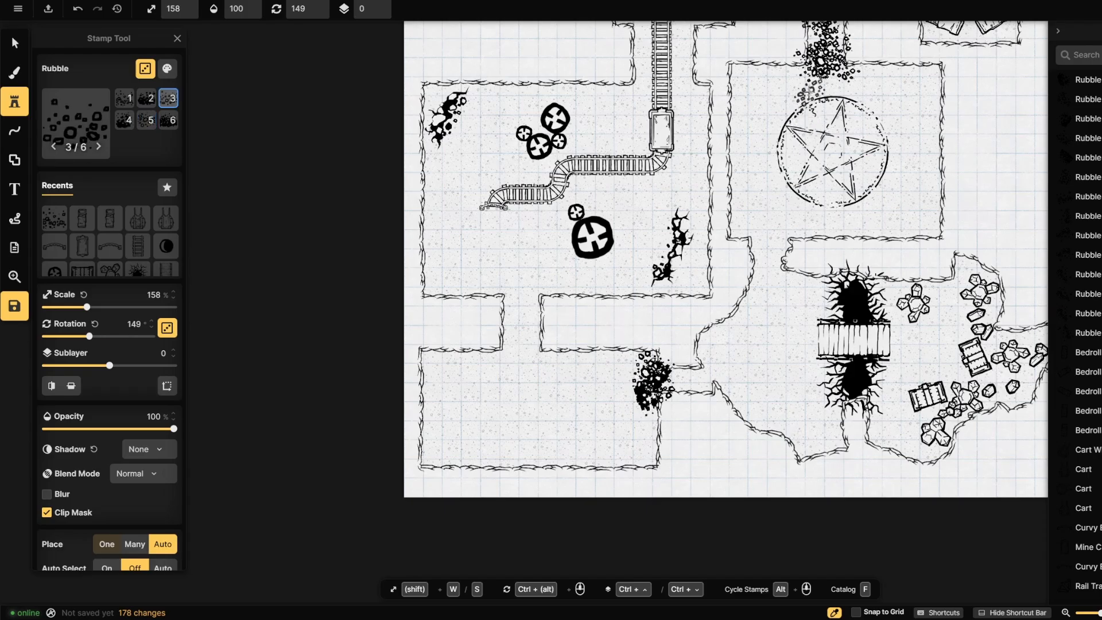
left_click_drag(847, 63, 825, 284)
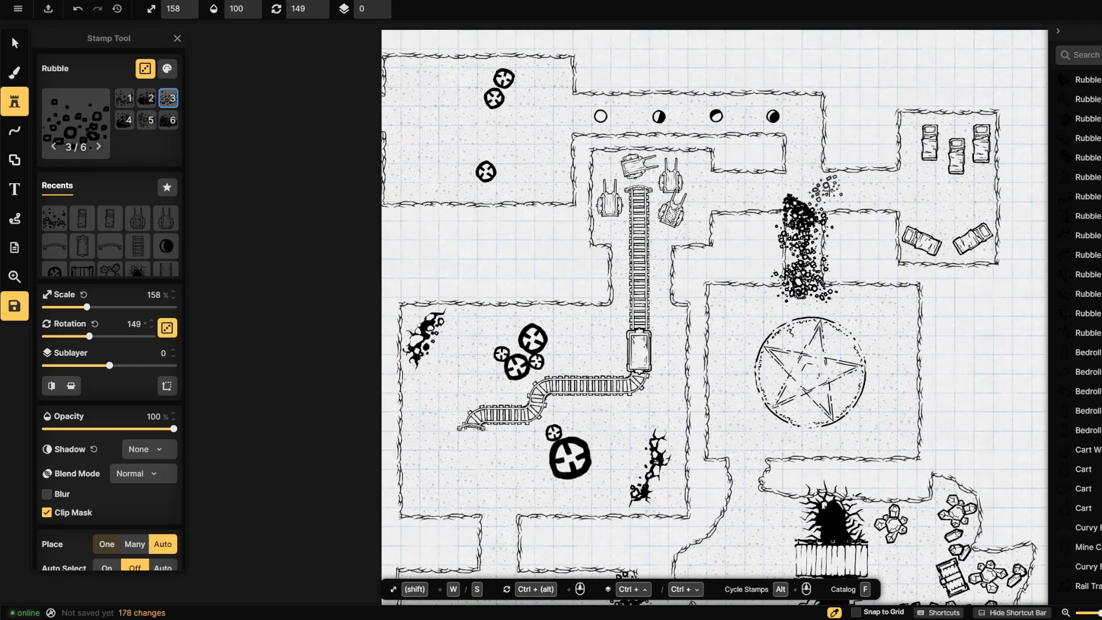
left_click(821, 206)
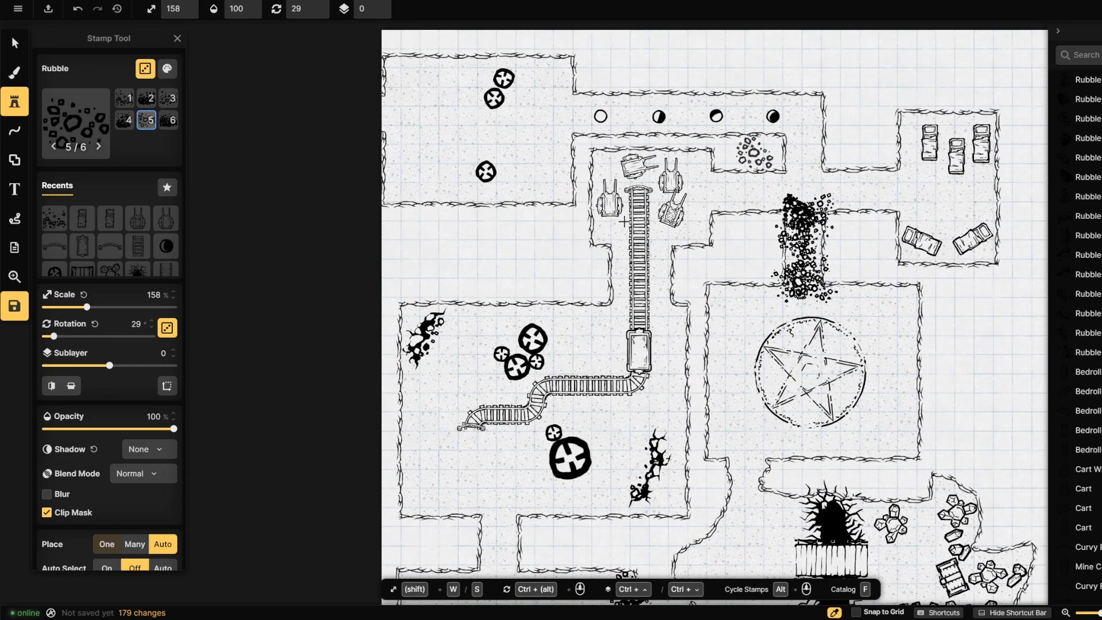
- Open the stamp catalog
left_click_drag(662, 521, 705, 272)
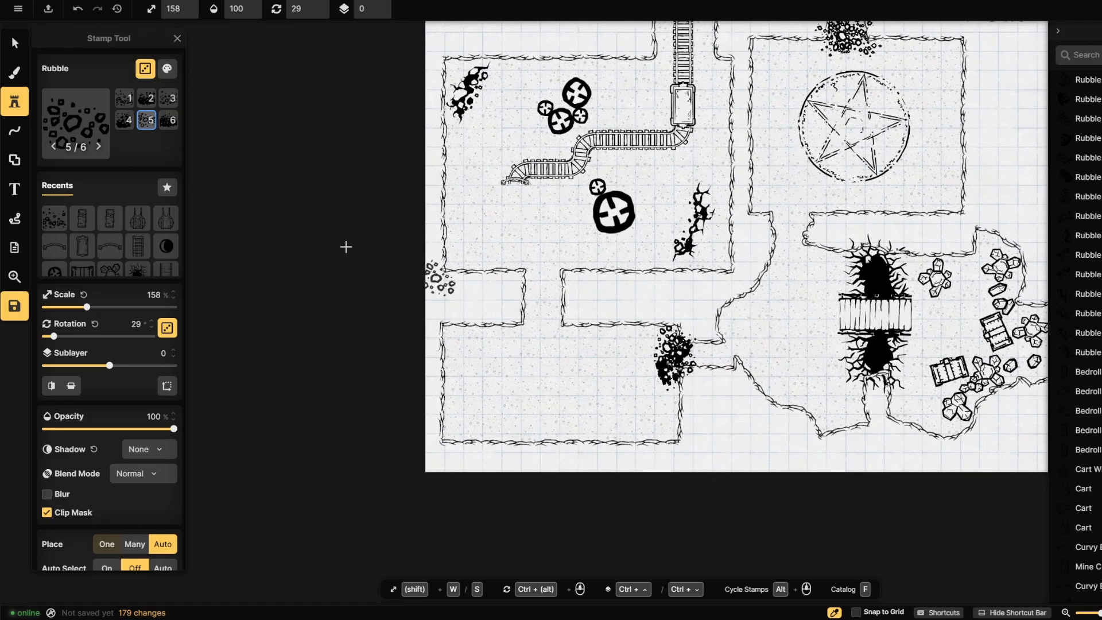
left_click(77, 112)
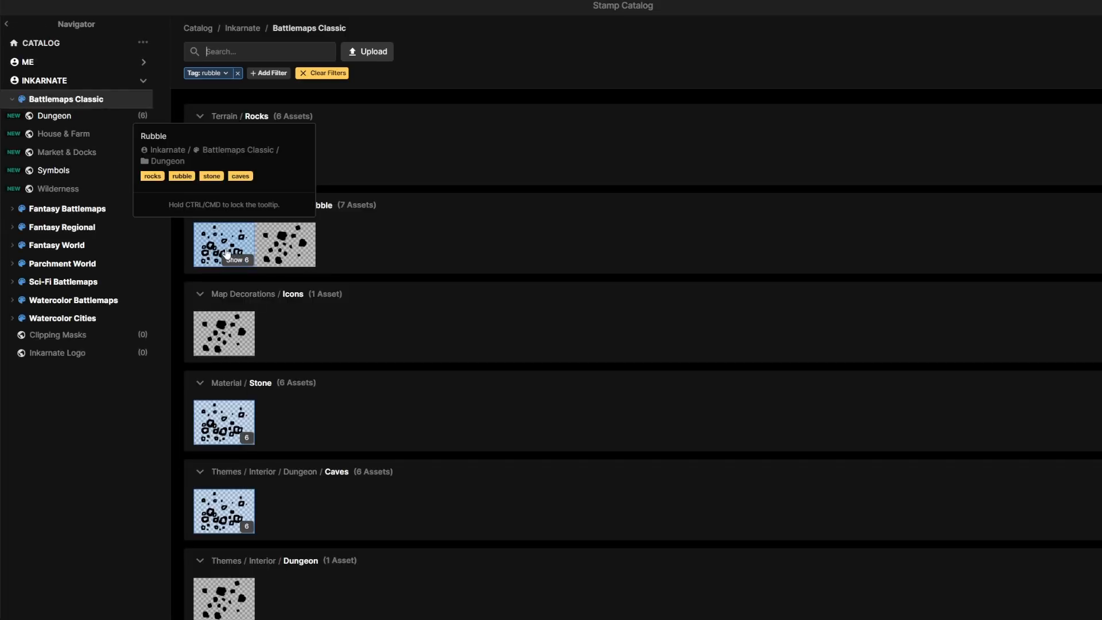
left_click(279, 46)
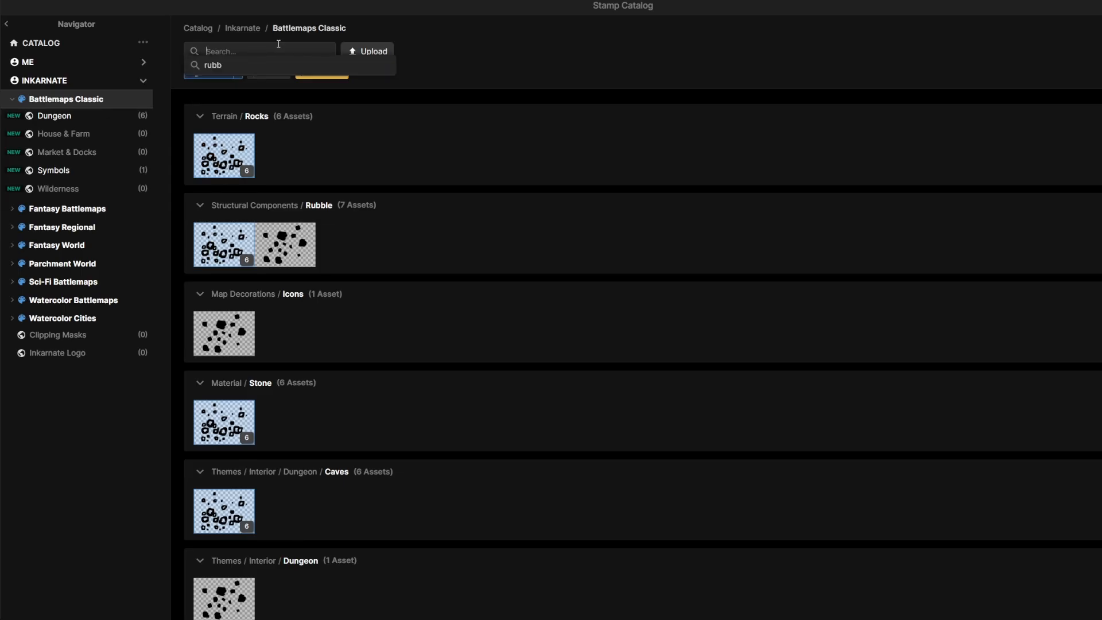
type("barr")
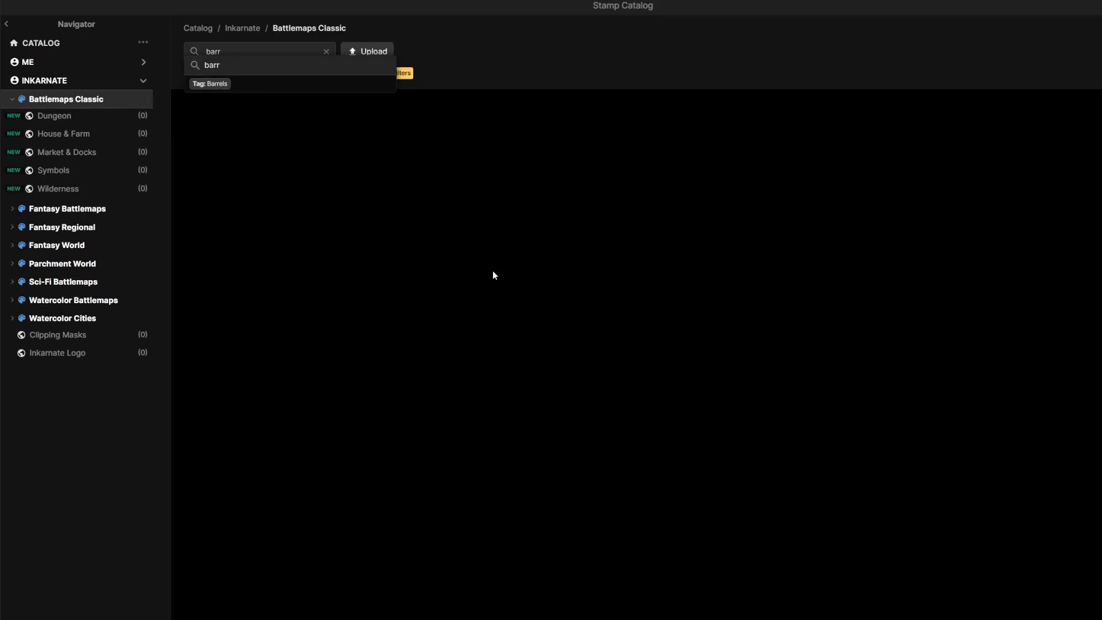
left_click(220, 86)
type("crate")
left_click(240, 82)
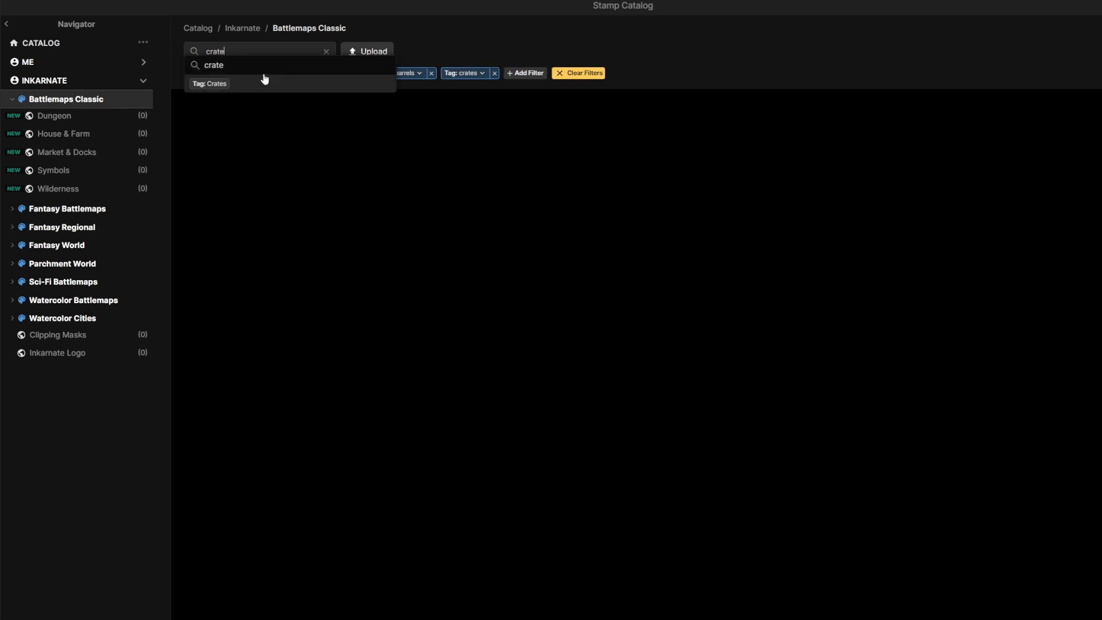
left_click(211, 85)
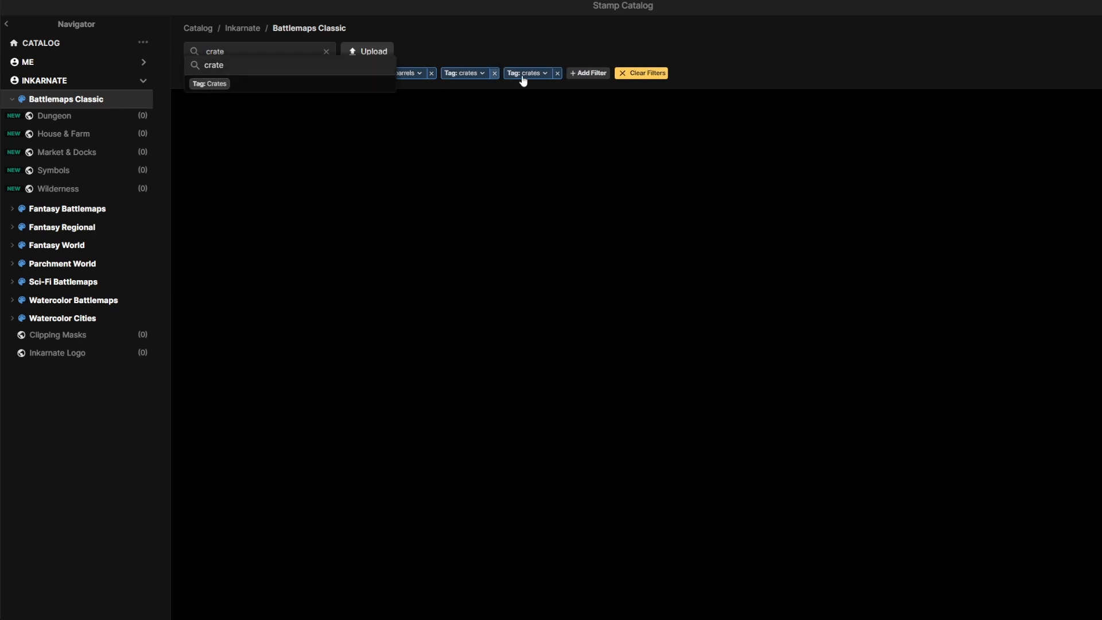
- Clear all catalog filters, filter the stamps by the crates tag and choose the Crate stamp set
left_click(666, 80)
left_click(252, 51)
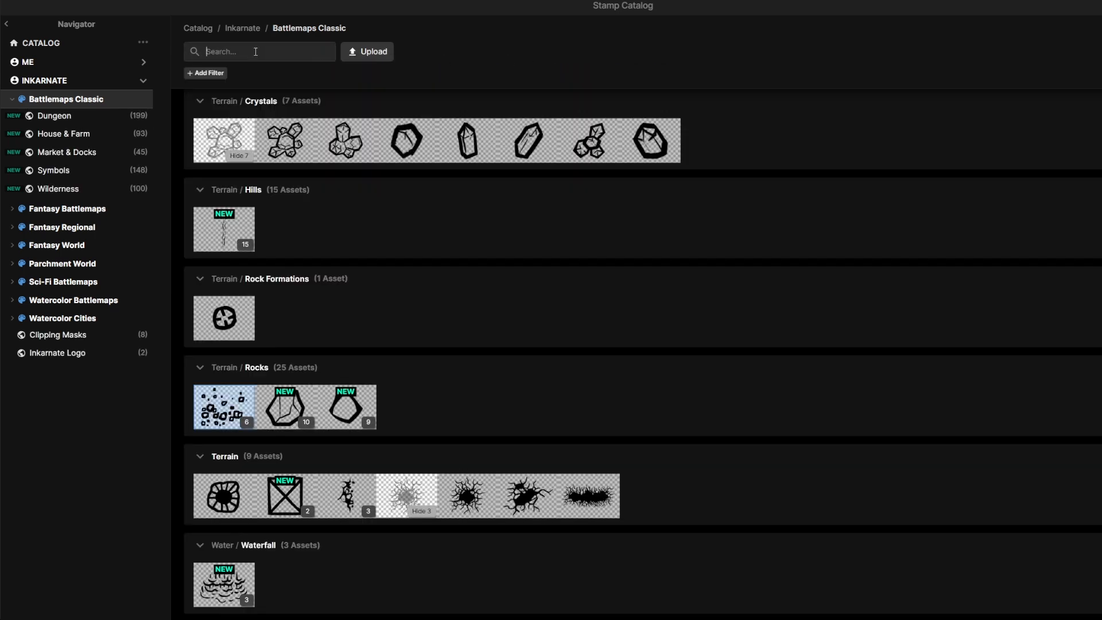
type("crate")
left_click(199, 83)
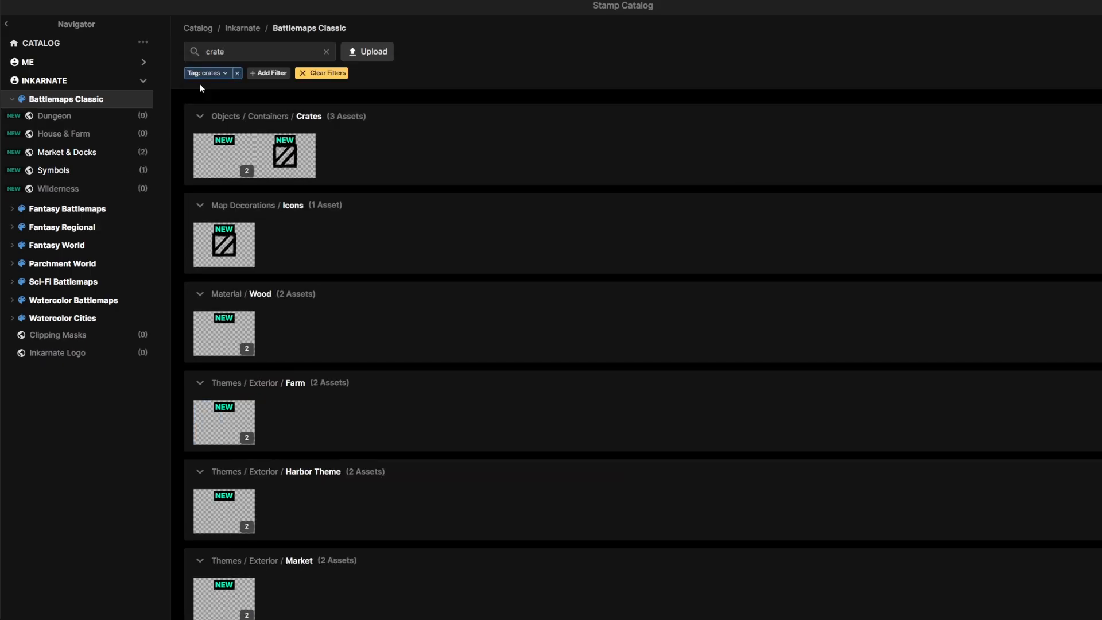
scroll(333, 241, "down", 2)
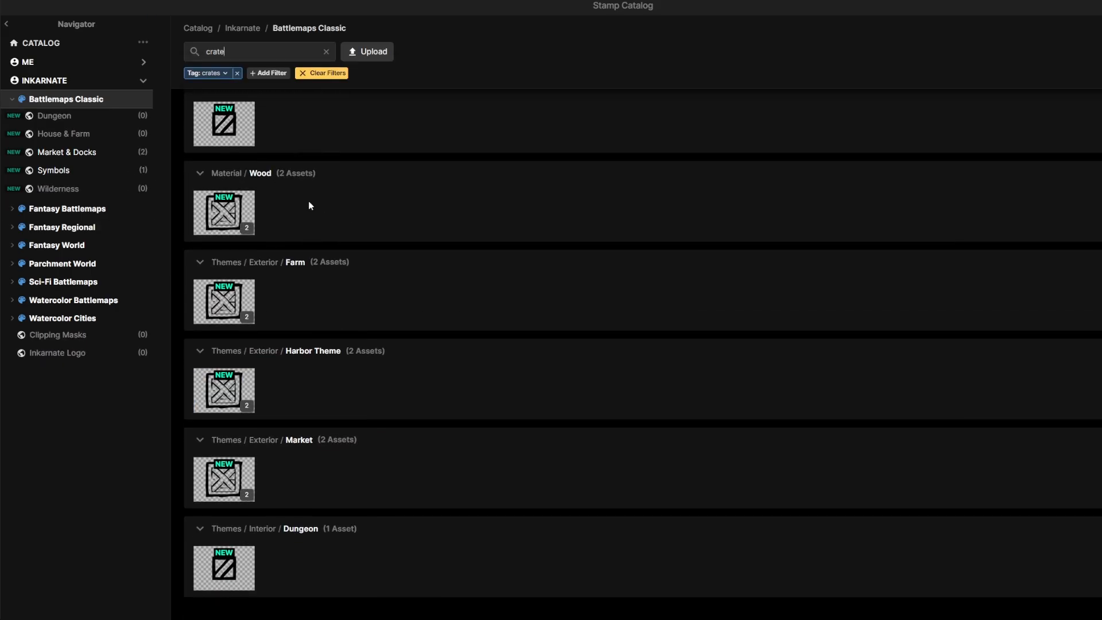
left_click(234, 400)
- Stack four mixed crate stamps at 158% scale in the southwest corner of the lower-left room
left_click(469, 372)
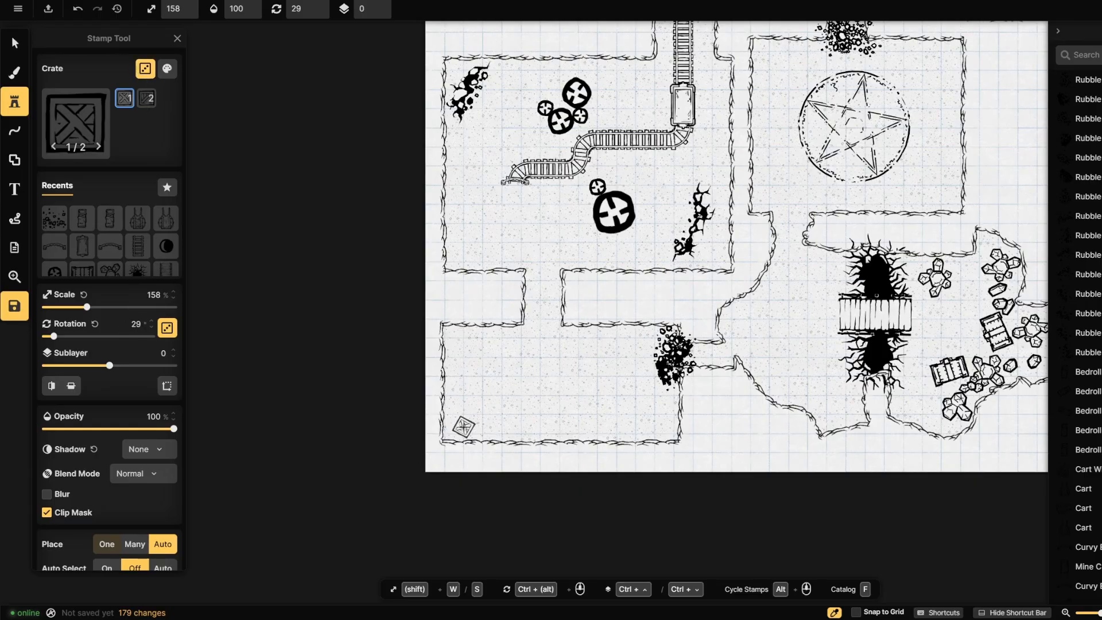
left_click(459, 423)
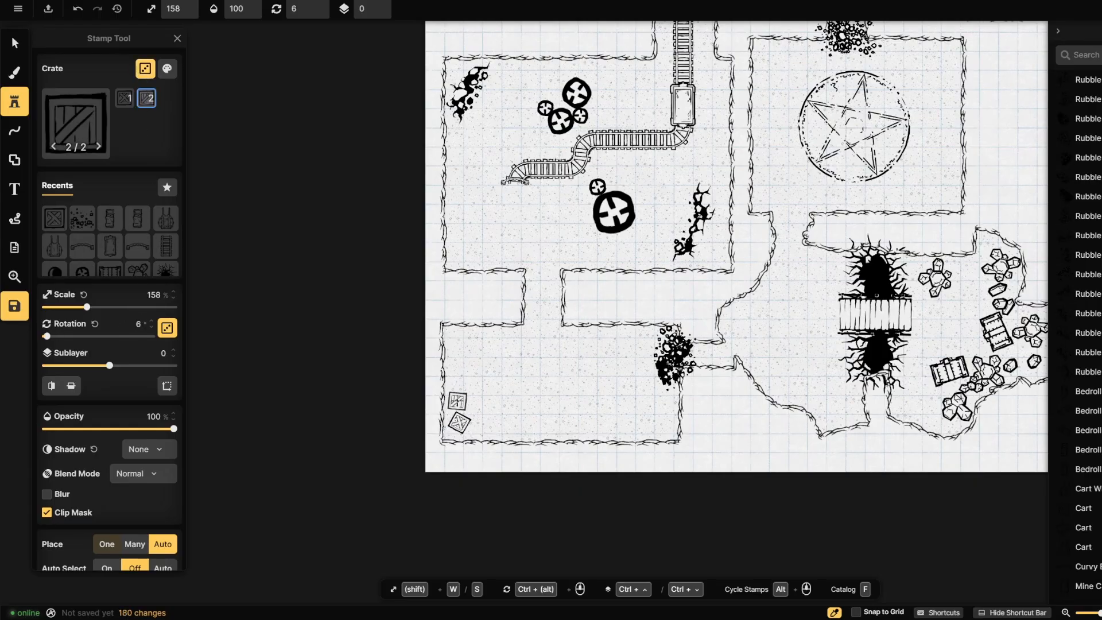
left_click(458, 400)
left_click(457, 411)
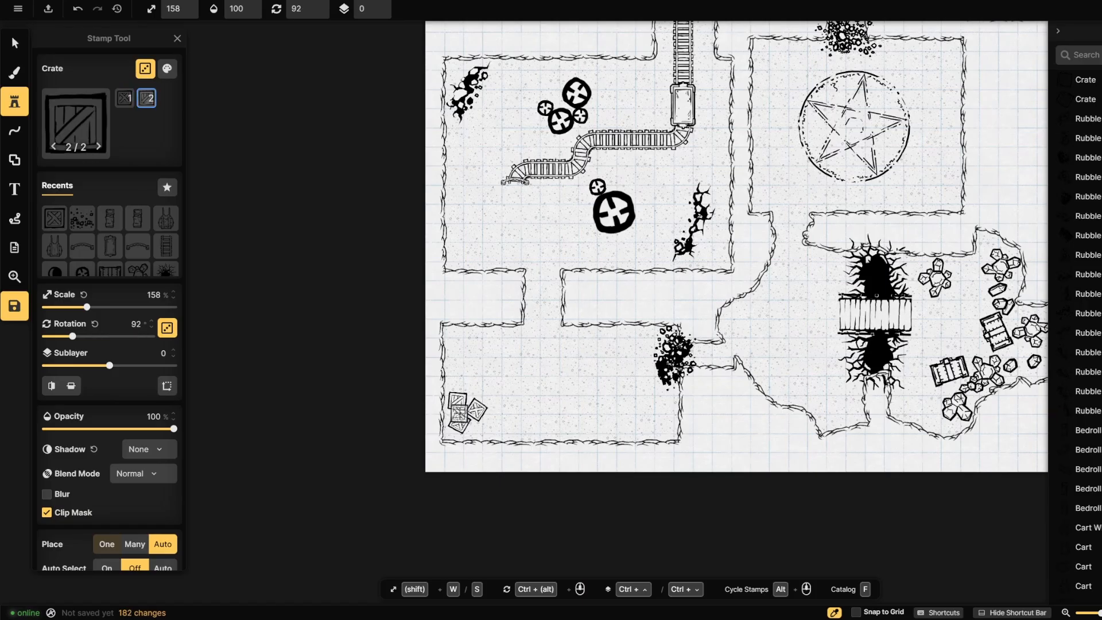
left_click(461, 412)
- Pile six overlapping mixed crate stamps in the northwest corner of the lower-left room
left_click(464, 344)
left_click(462, 357)
left_click(485, 360)
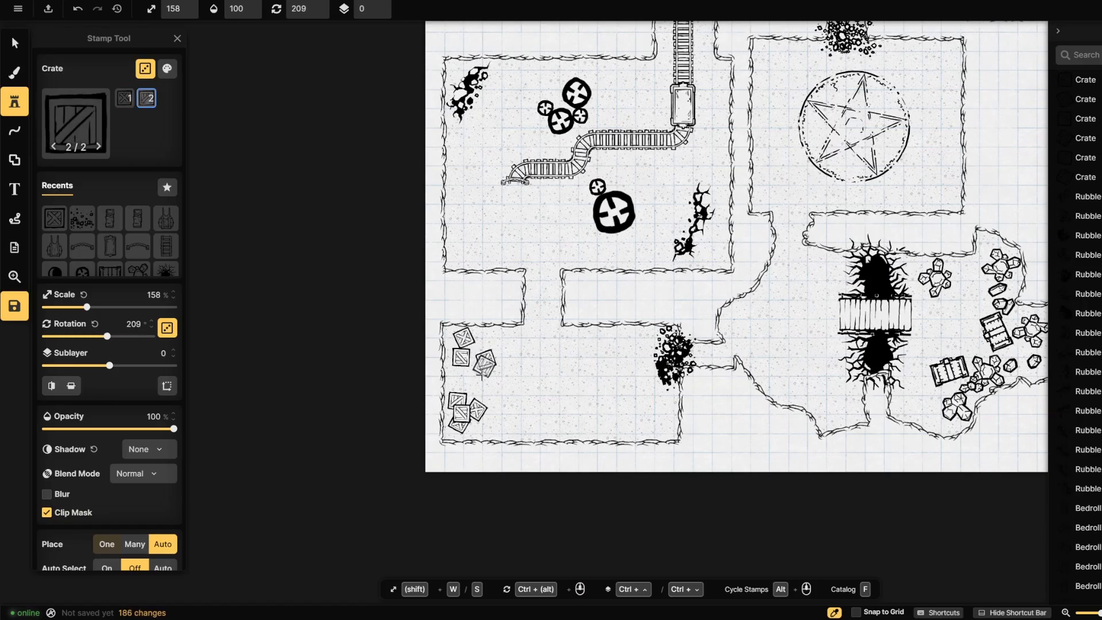
left_click(475, 366)
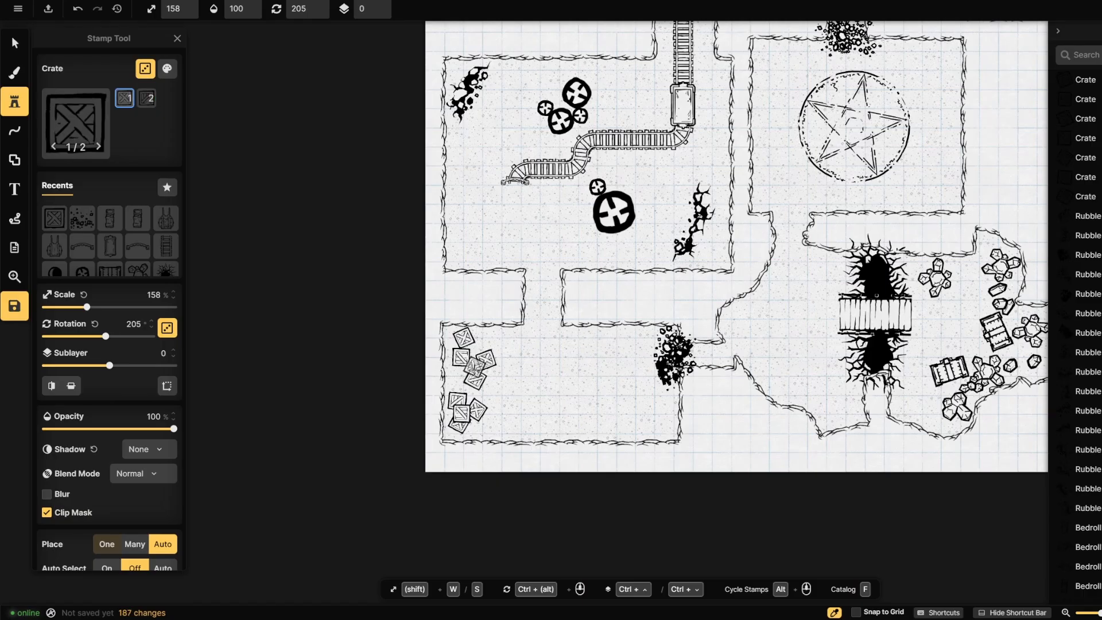
left_click(478, 366)
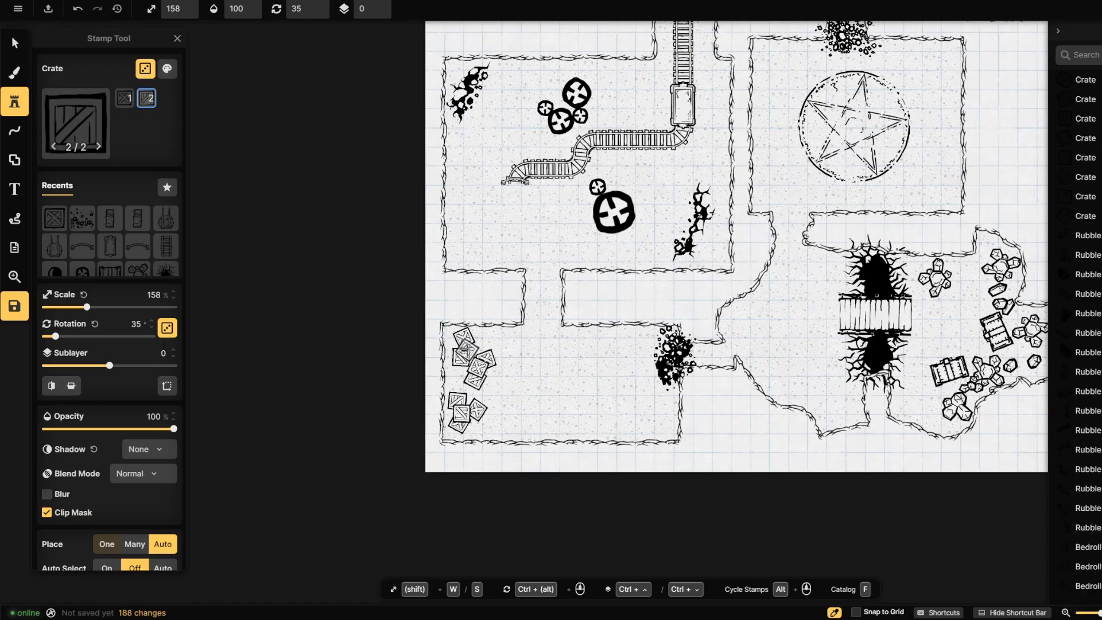
left_click(462, 346)
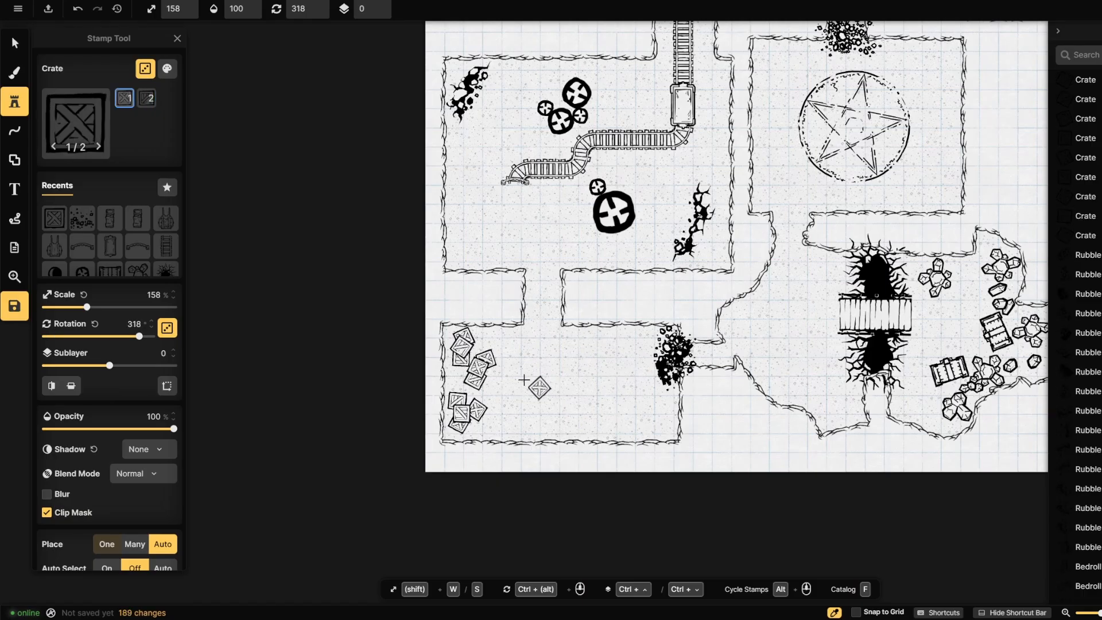
- Replace the catalog's crates filter with the barrels tag and choose the round top-view Barrel stamp
left_click(65, 130)
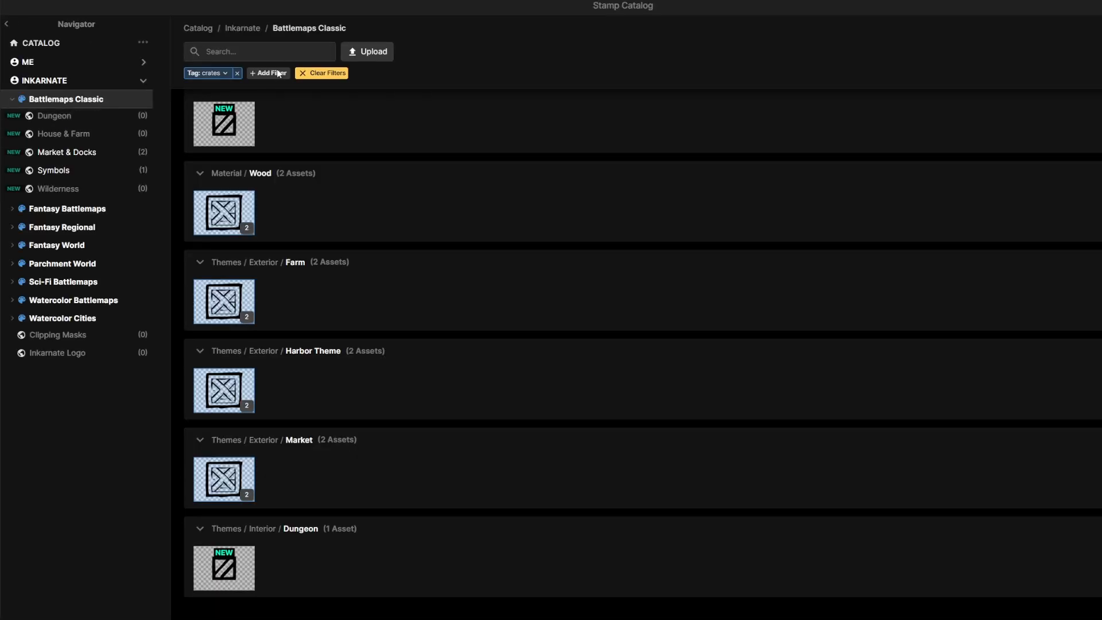
left_click(236, 72)
left_click(234, 53)
type("barr")
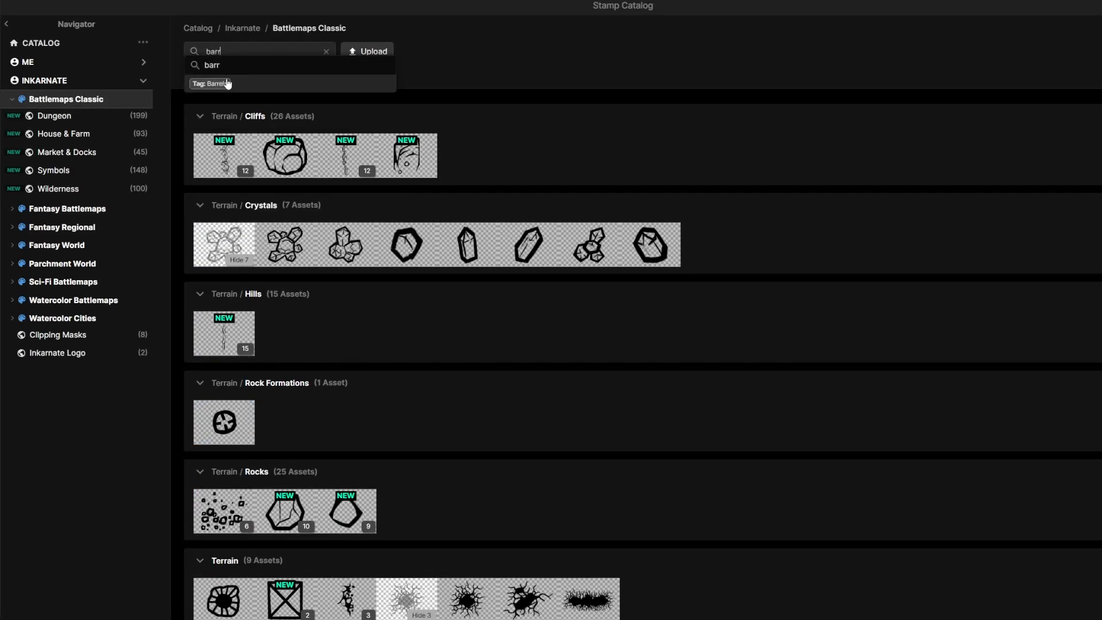
left_click(227, 84)
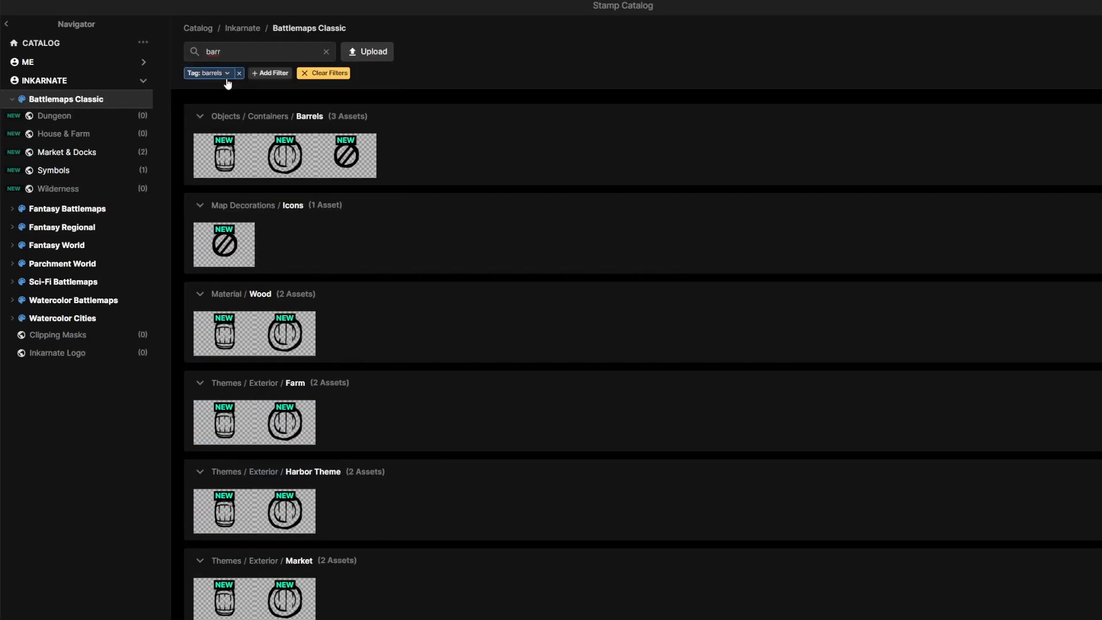
left_click(284, 156)
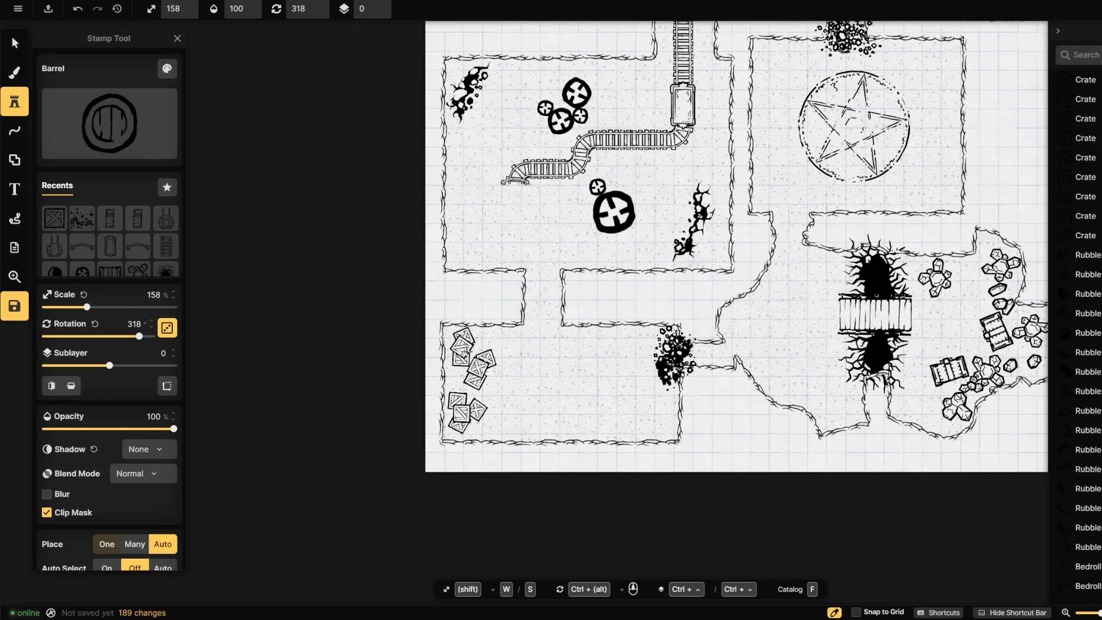
- Cluster four top-view barrels at 158% scale in the southeast corner of the lower-left room
left_click(657, 418)
left_click(662, 416)
left_click(665, 431)
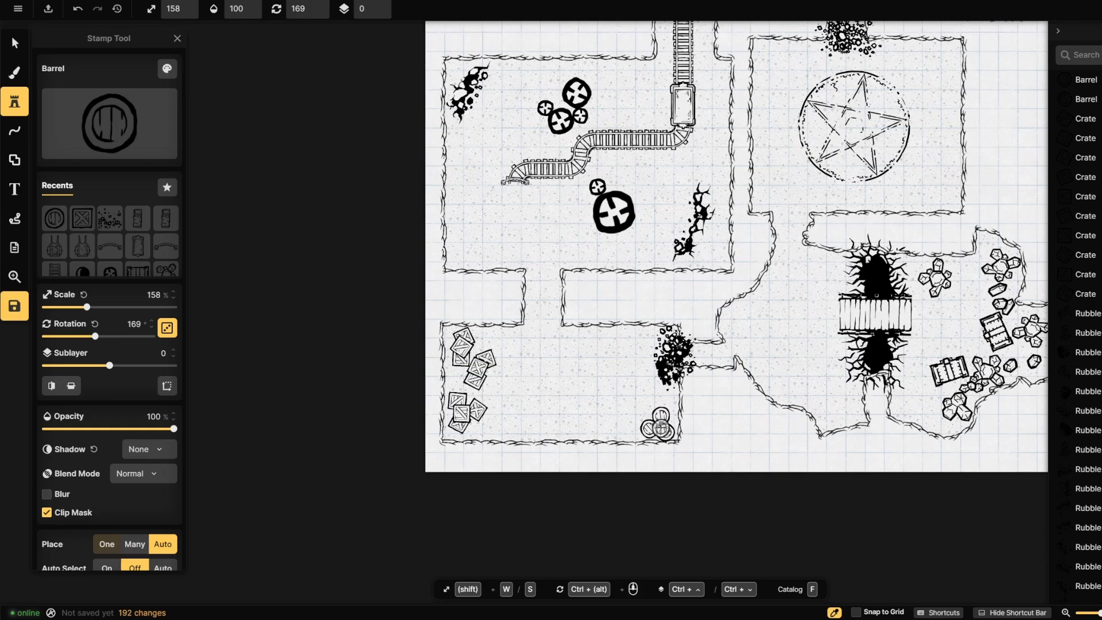
left_click(619, 430)
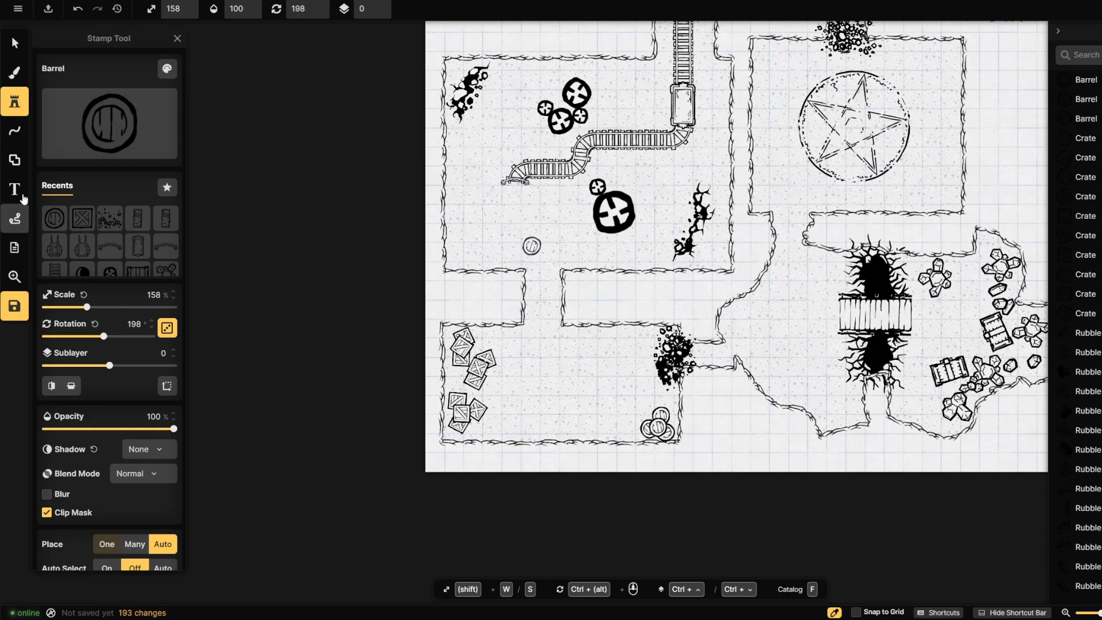
- Choose the side-view Barrel stamp and place one at 207% scale and 105.5° rotation just west of the barrel cluster
left_click(103, 129)
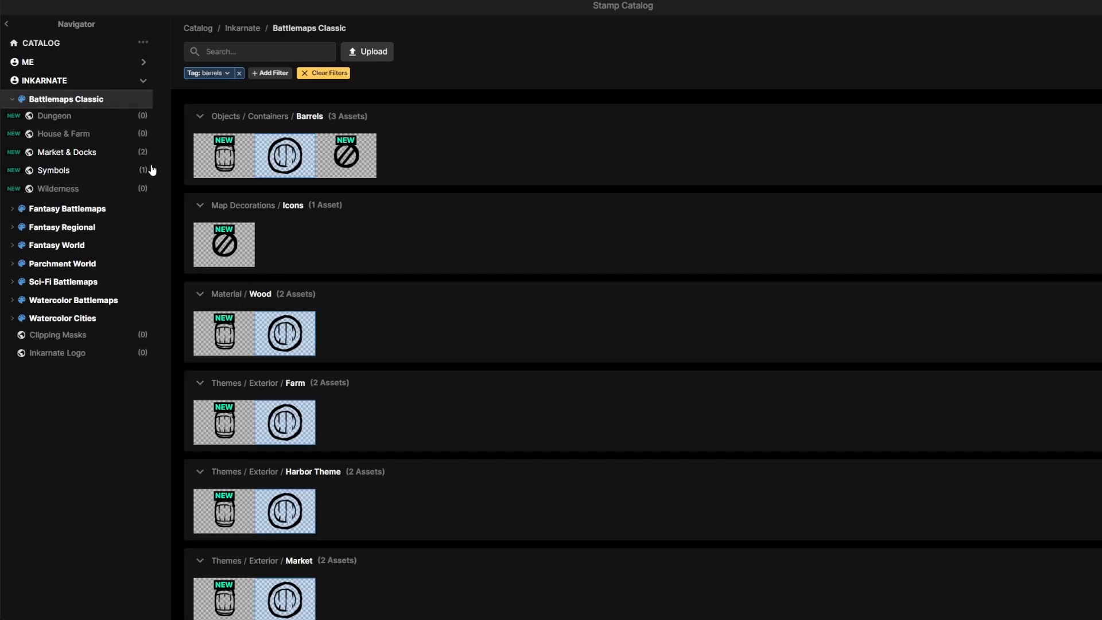
left_click(226, 154)
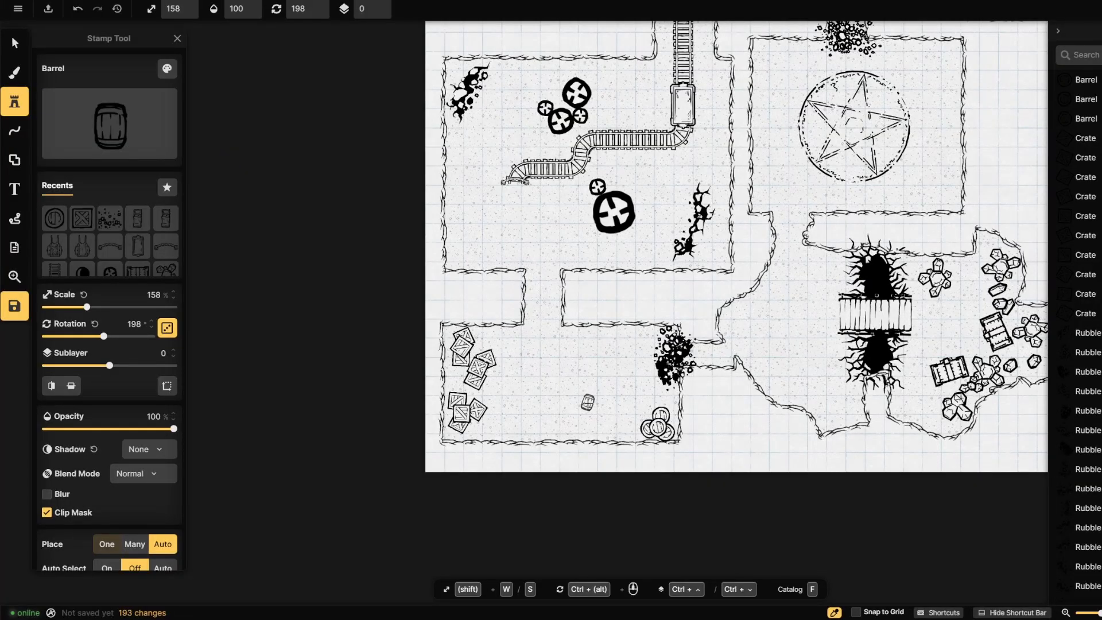
left_click_drag(90, 310, 97, 311)
left_click_drag(98, 336, 61, 336)
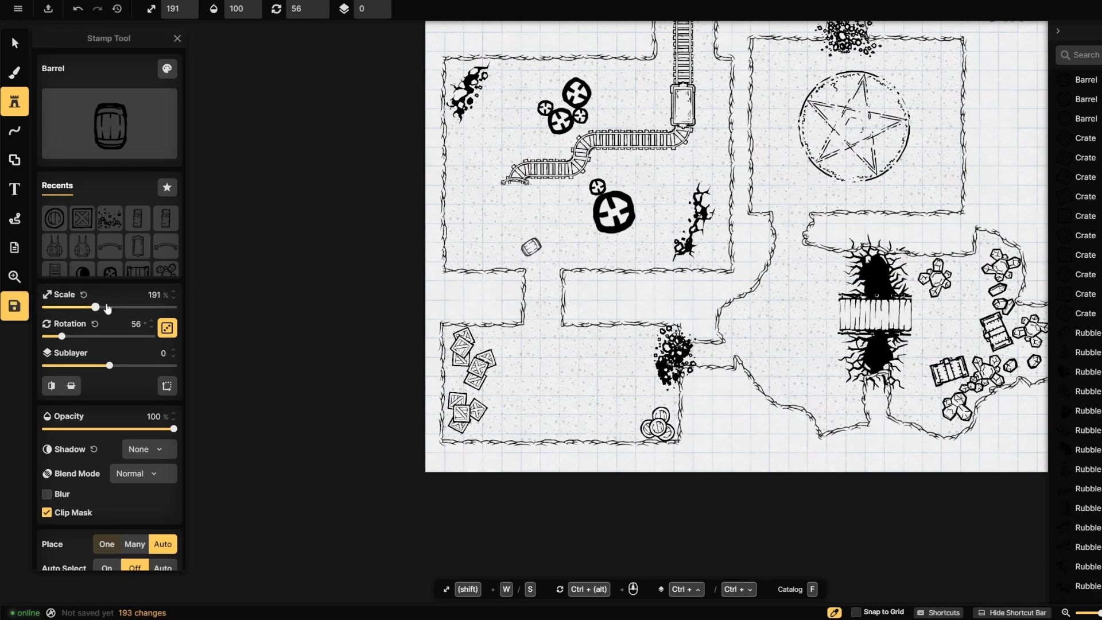
left_click_drag(97, 308, 77, 336)
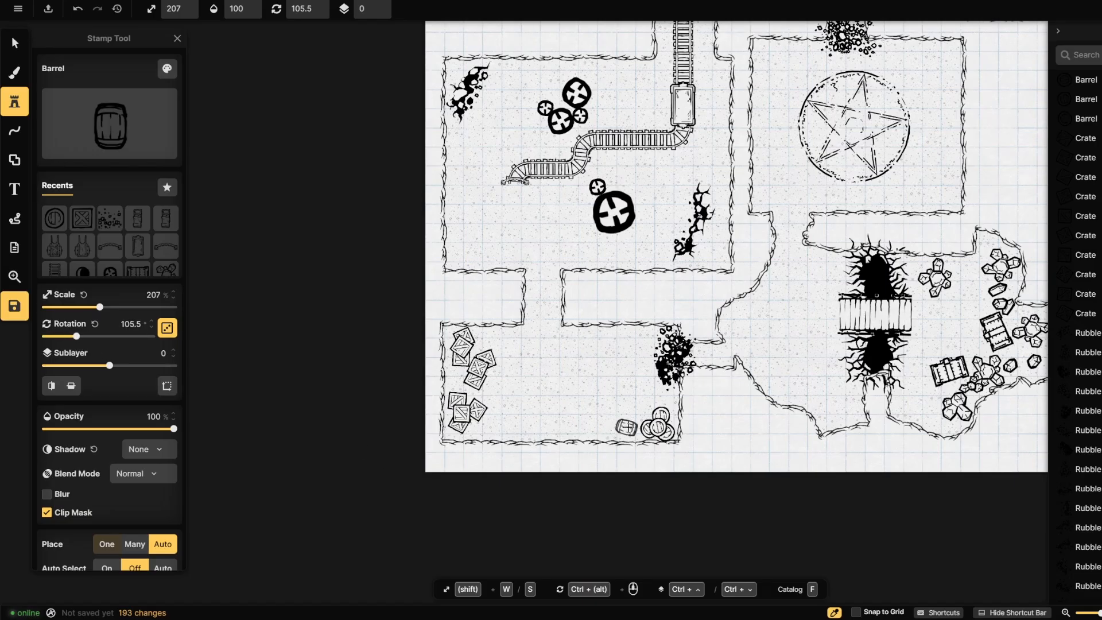
left_click(628, 430)
left_click_drag(689, 304, 603, 347)
scroll(581, 344, "down", 3)
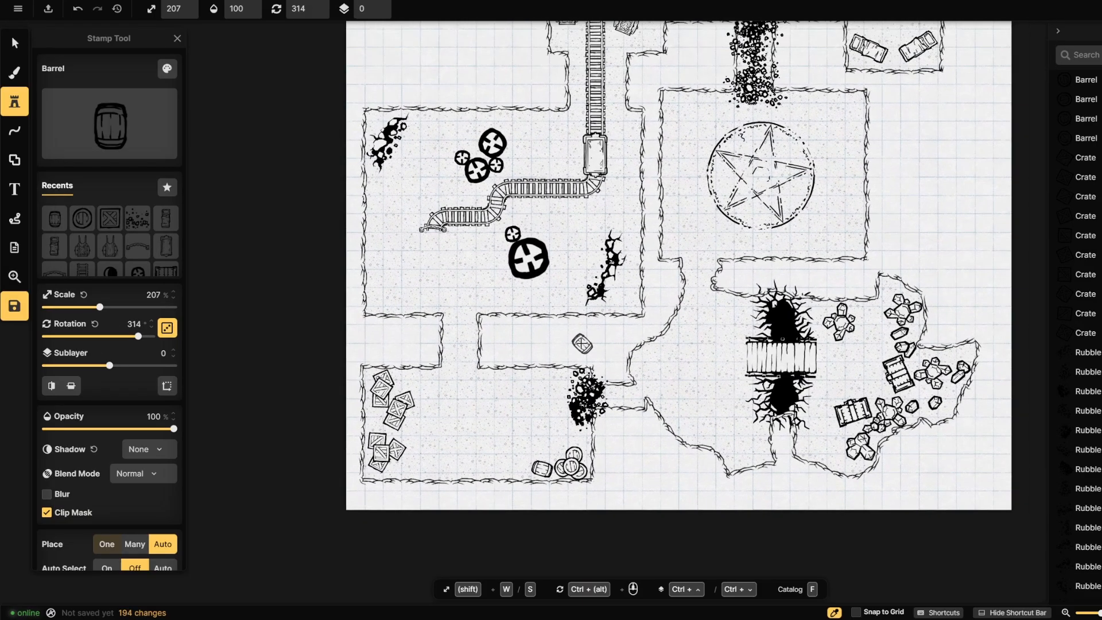
left_click_drag(672, 248, 594, 279)
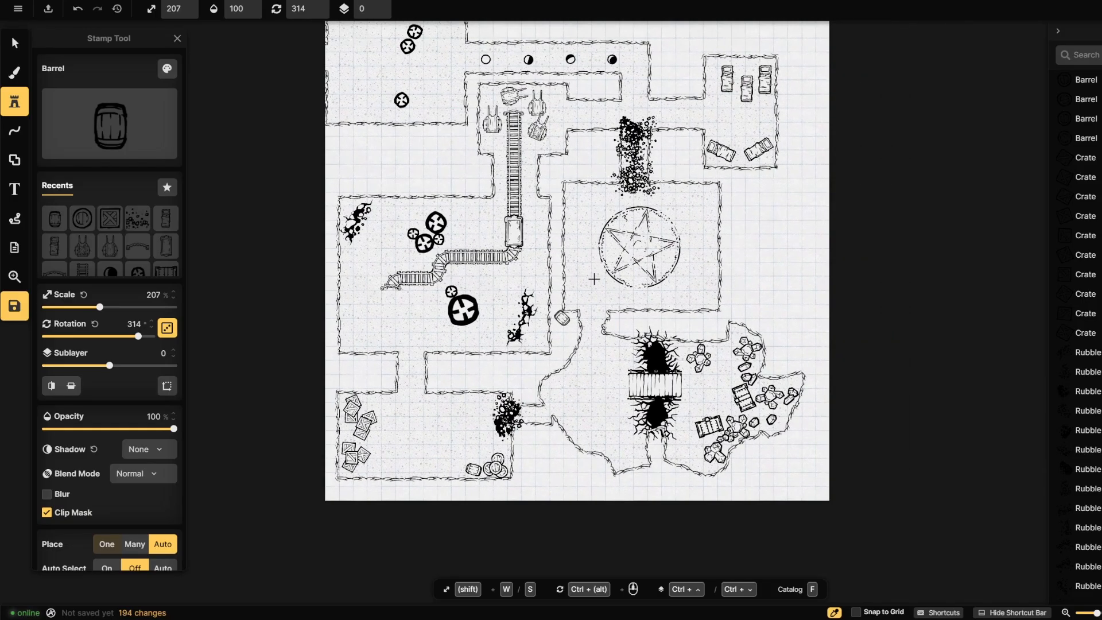
left_click(81, 111)
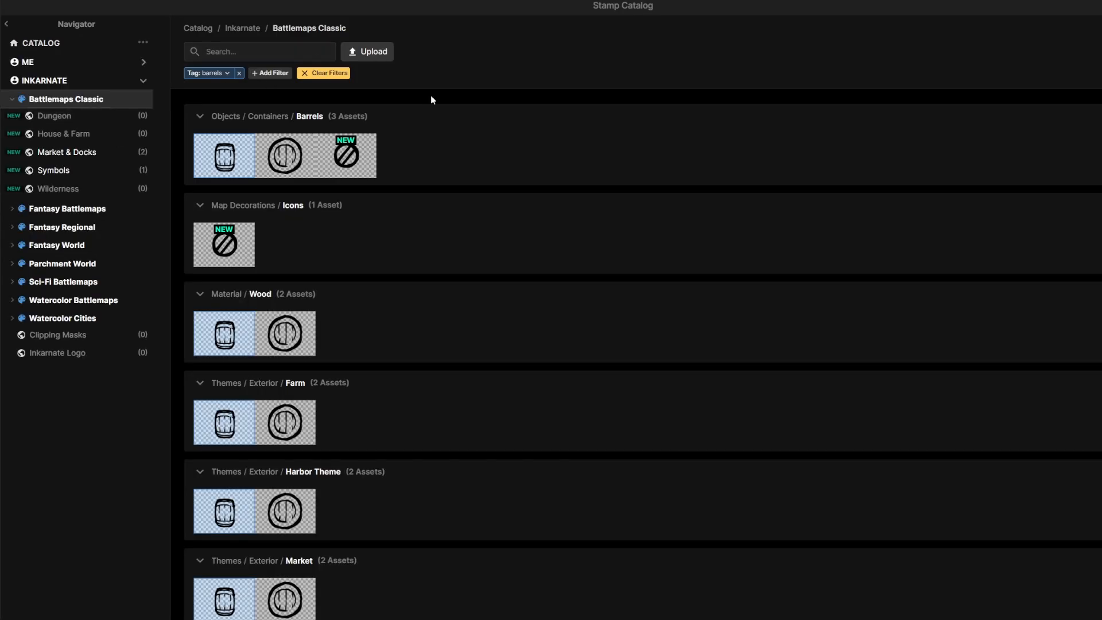
key("Escape")
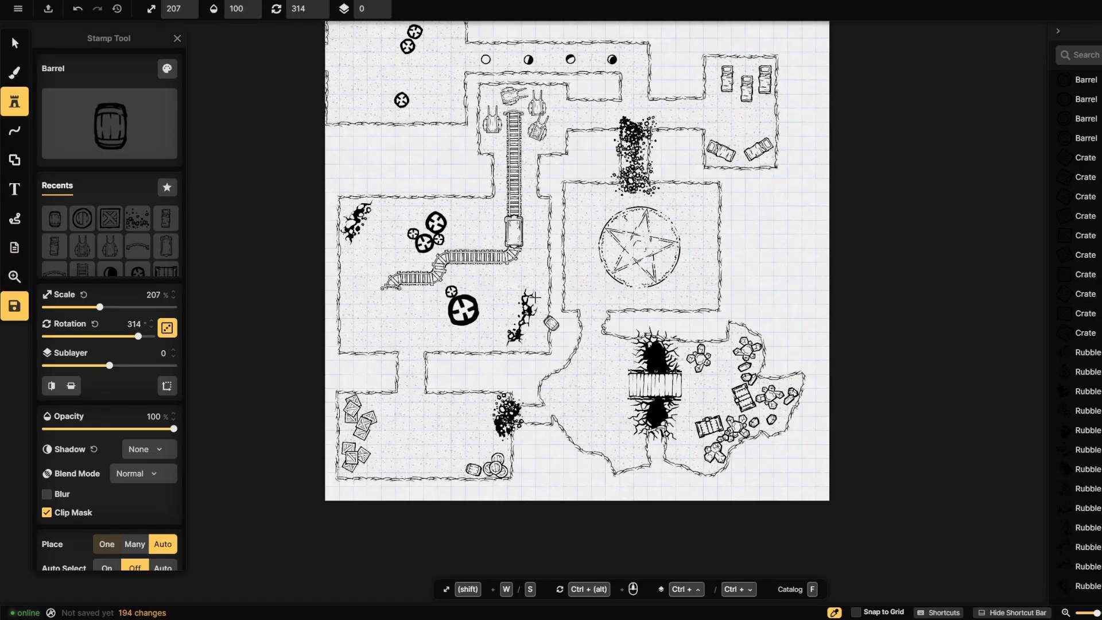
- Reuse the recent Rubble set at 124% scale and scatter three mixed rubble stamps in the cave nook southwest of the bridged chasm
left_click(138, 218)
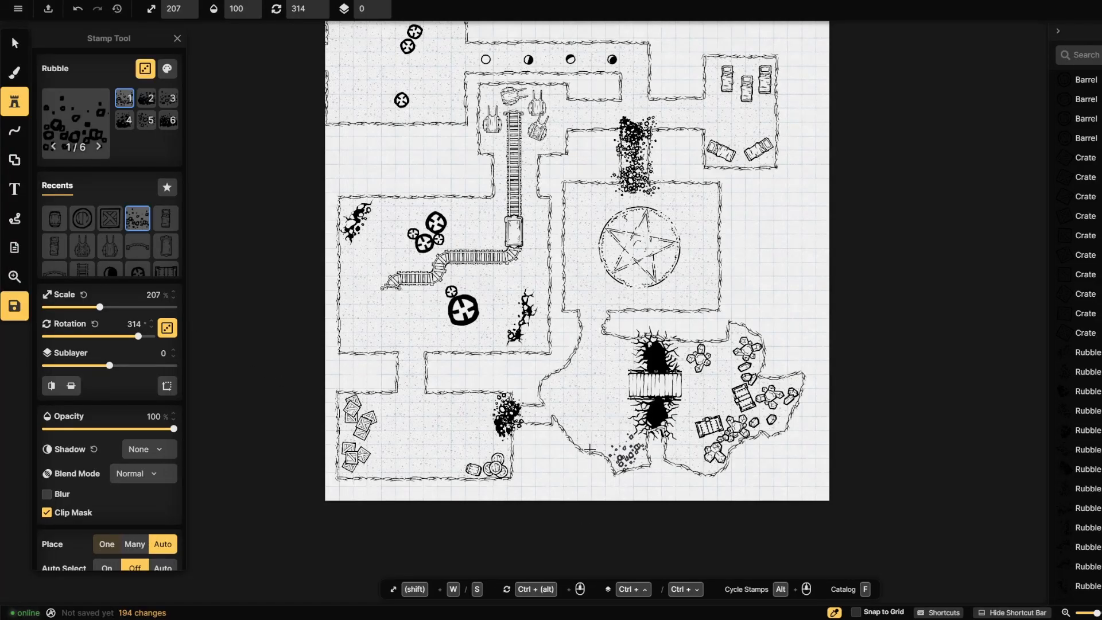
left_click(79, 308)
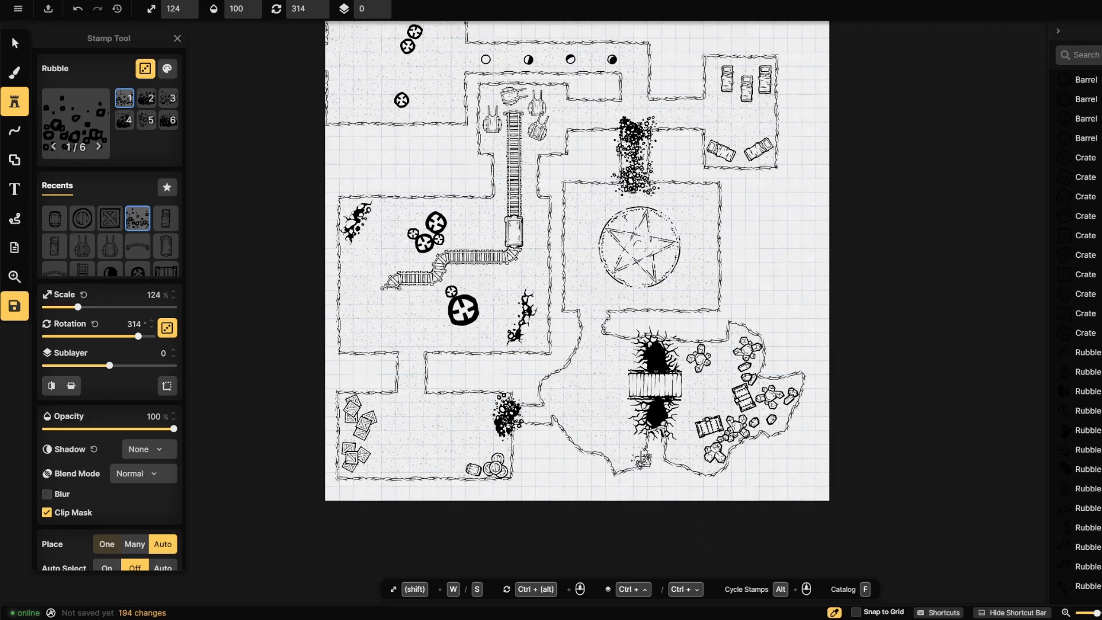
left_click(639, 456)
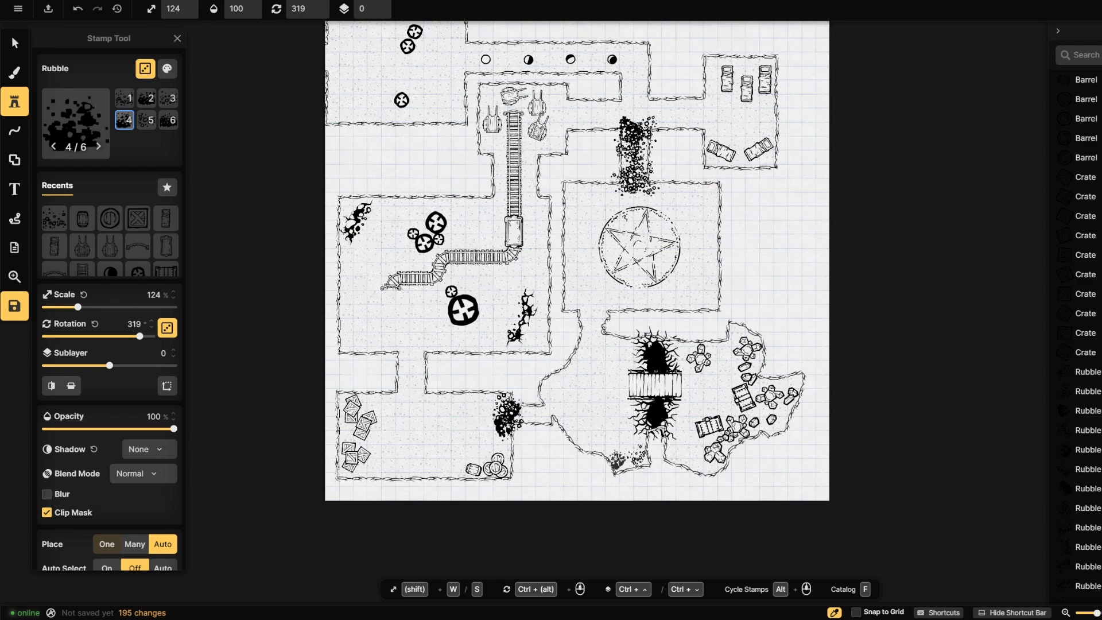
left_click(624, 461)
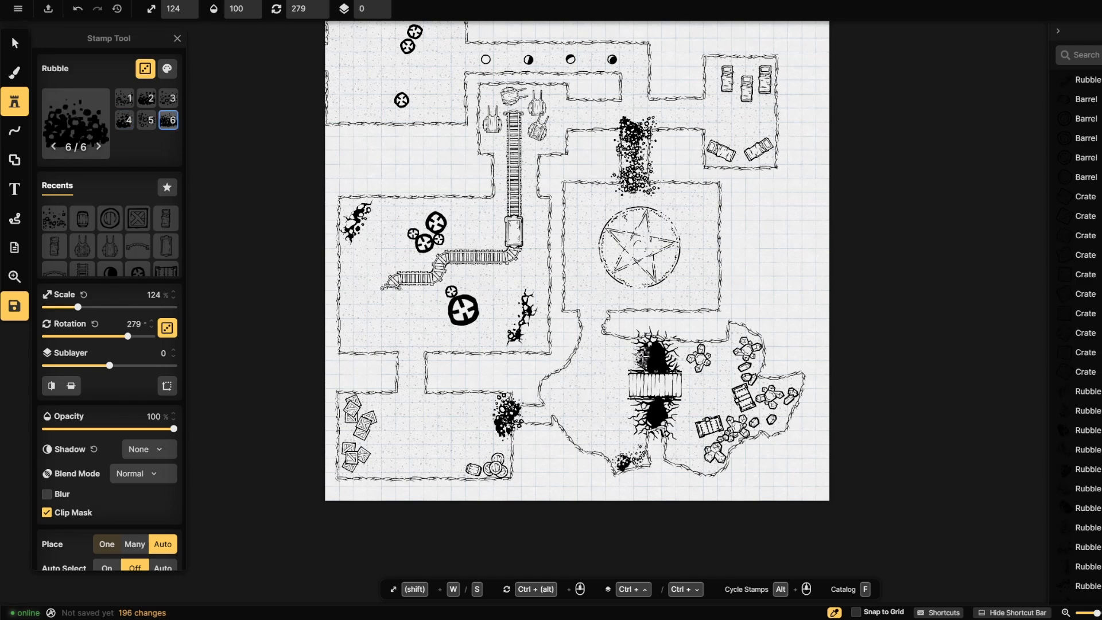
left_click(567, 435)
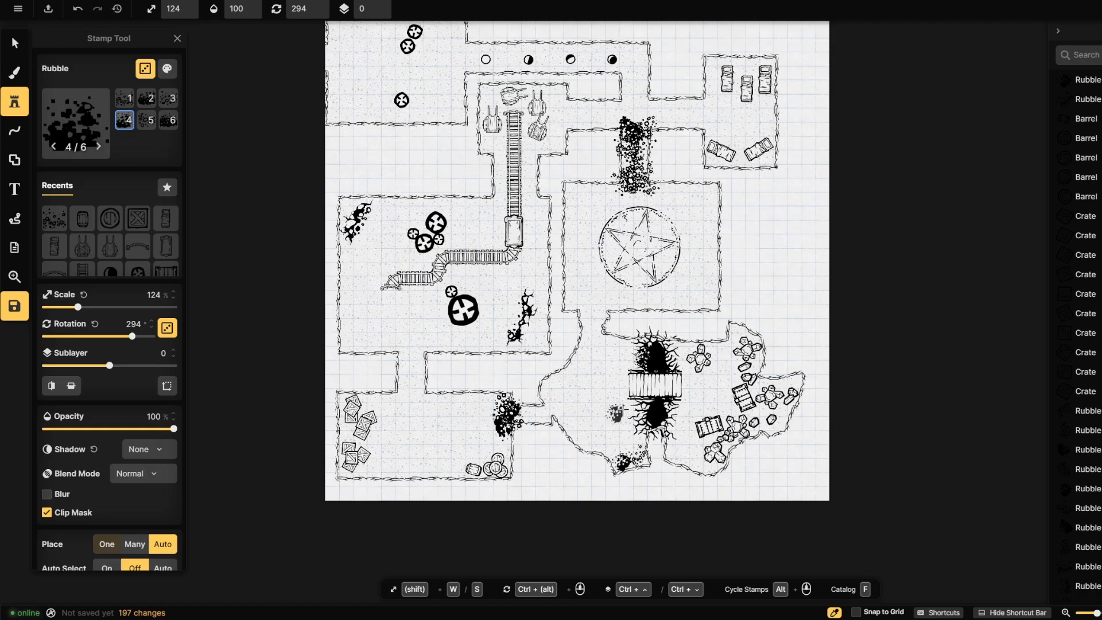
- Scatter four more mixed rubble stamps at 124% scale: one at the chasm's southern edge, one by the cave's west wall, two in its southwest floor
left_click(647, 415)
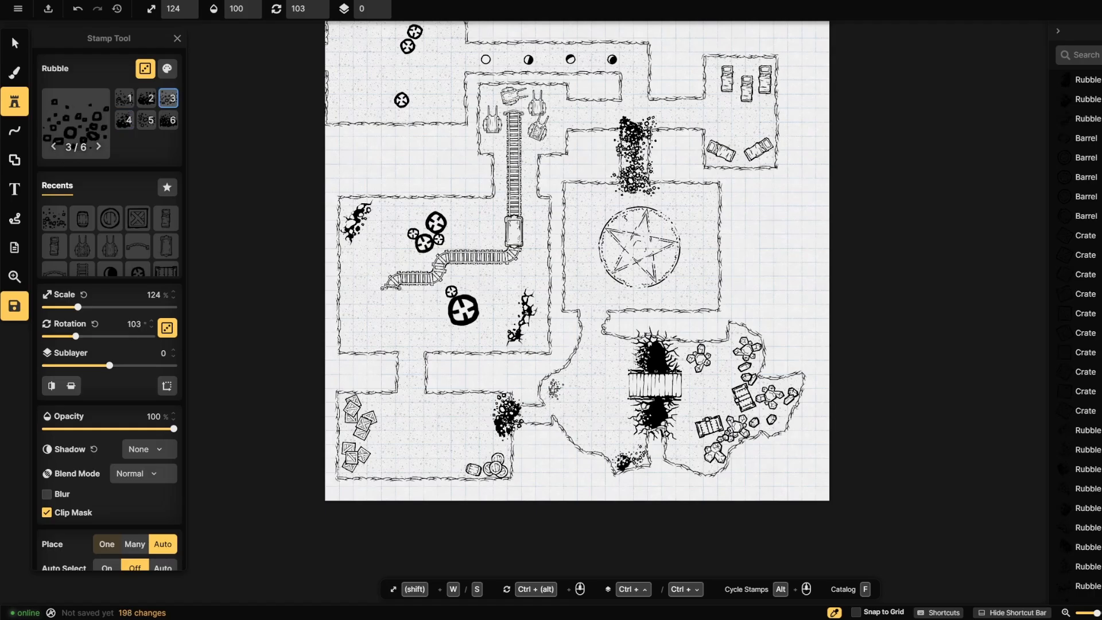
left_click(551, 388)
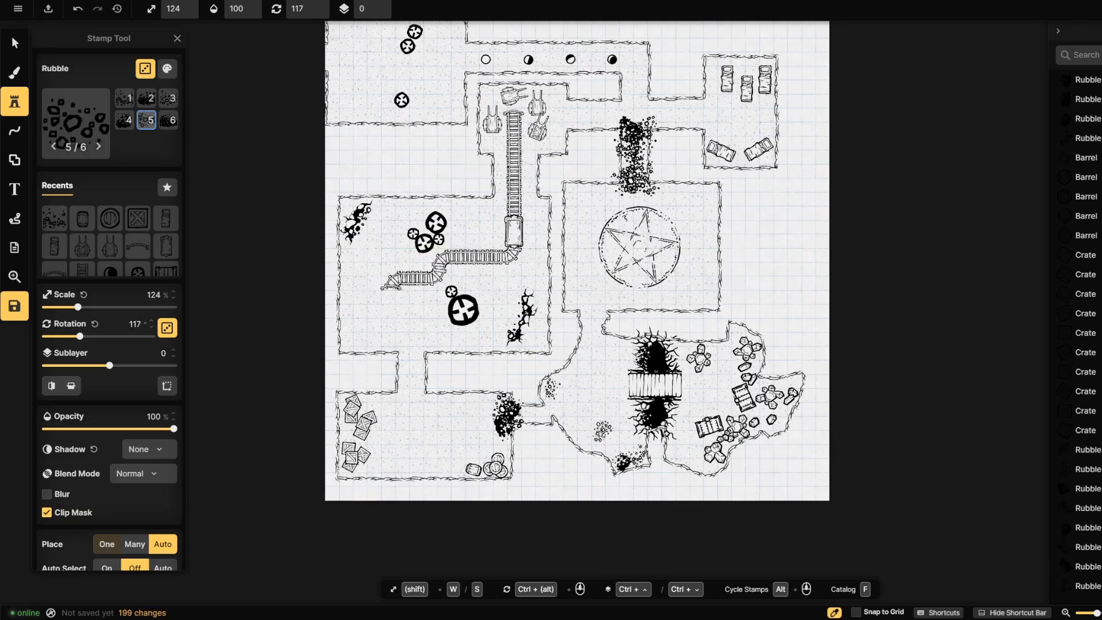
left_click(595, 427)
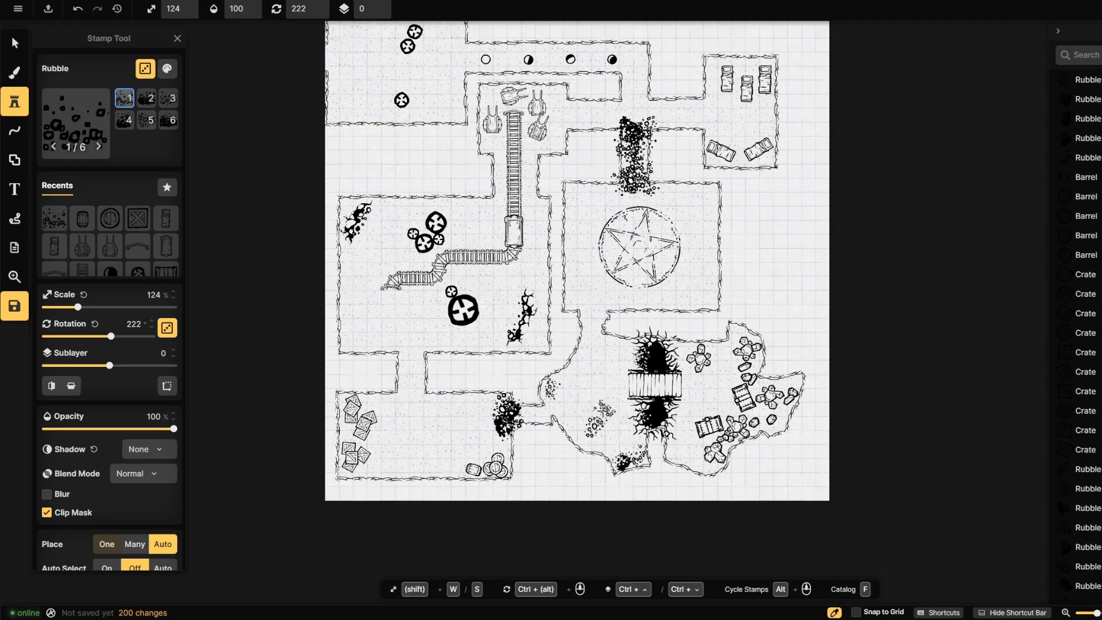
left_click(602, 411)
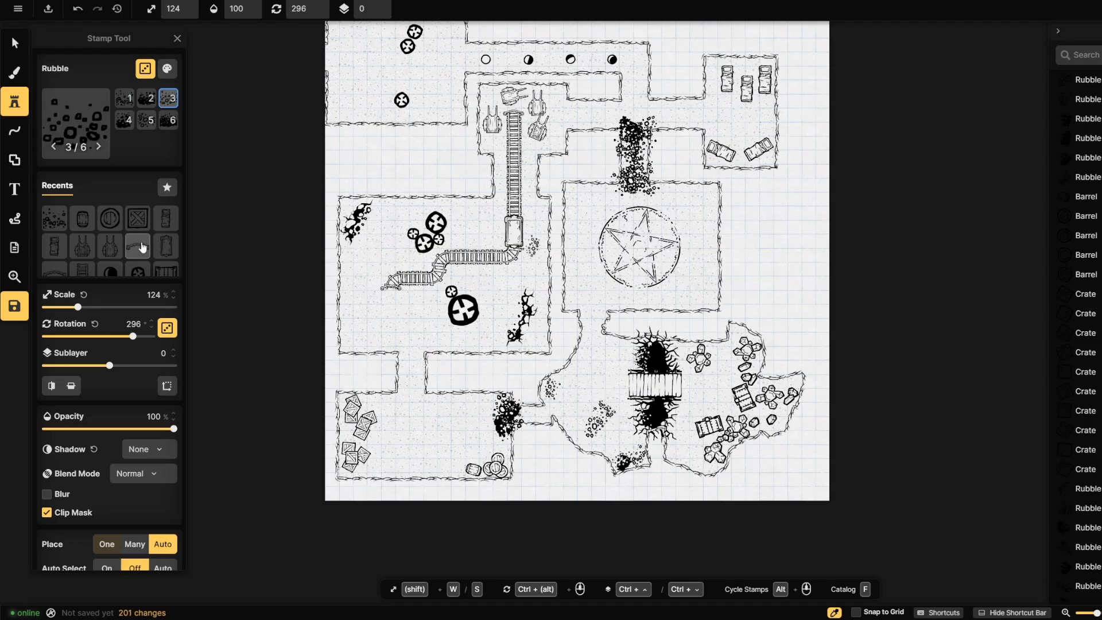
- Choose the recent Stalagmite stamp and place one at 281% scale in the cave, northwest of the bridged chasm
scroll(143, 248, "down", 2)
scroll(115, 247, "up", 2)
left_click(138, 264)
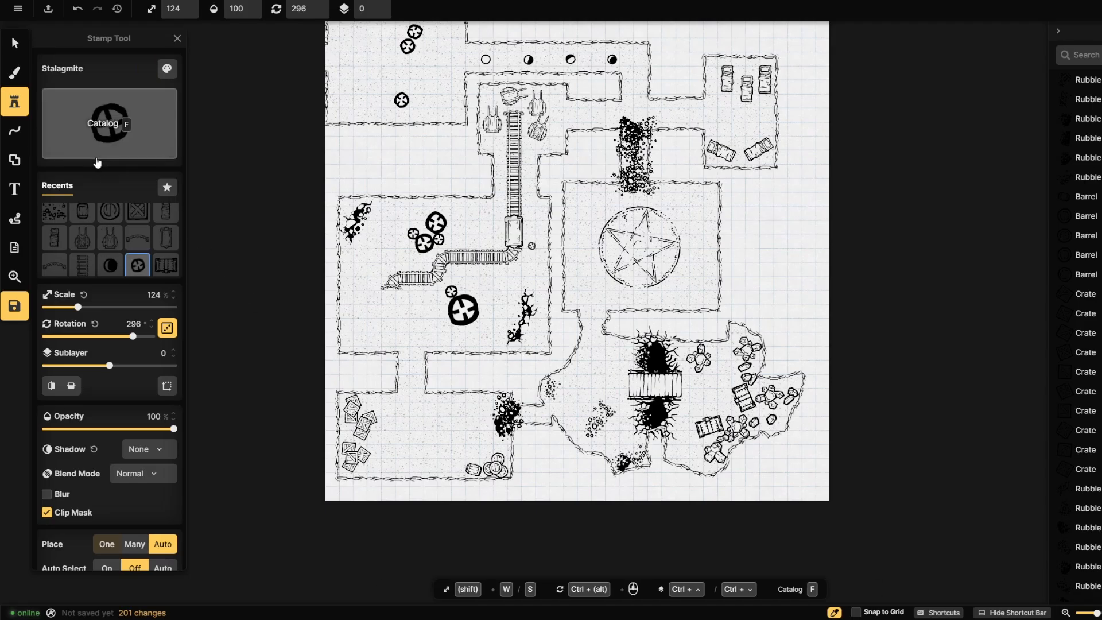
left_click(110, 308)
left_click_drag(120, 310, 118, 308)
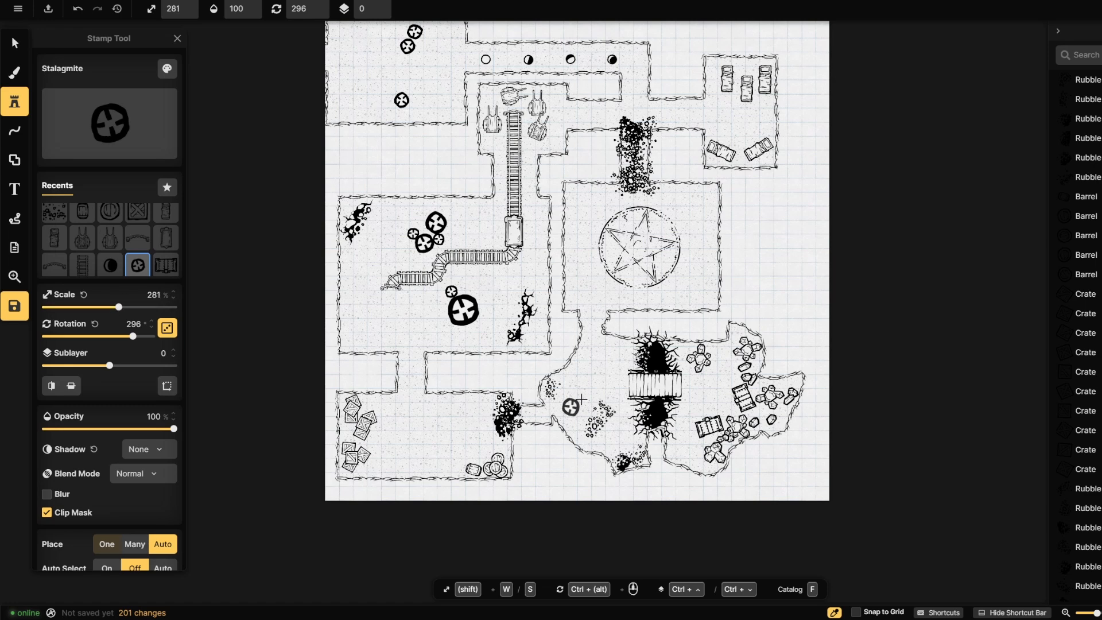
left_click(614, 354)
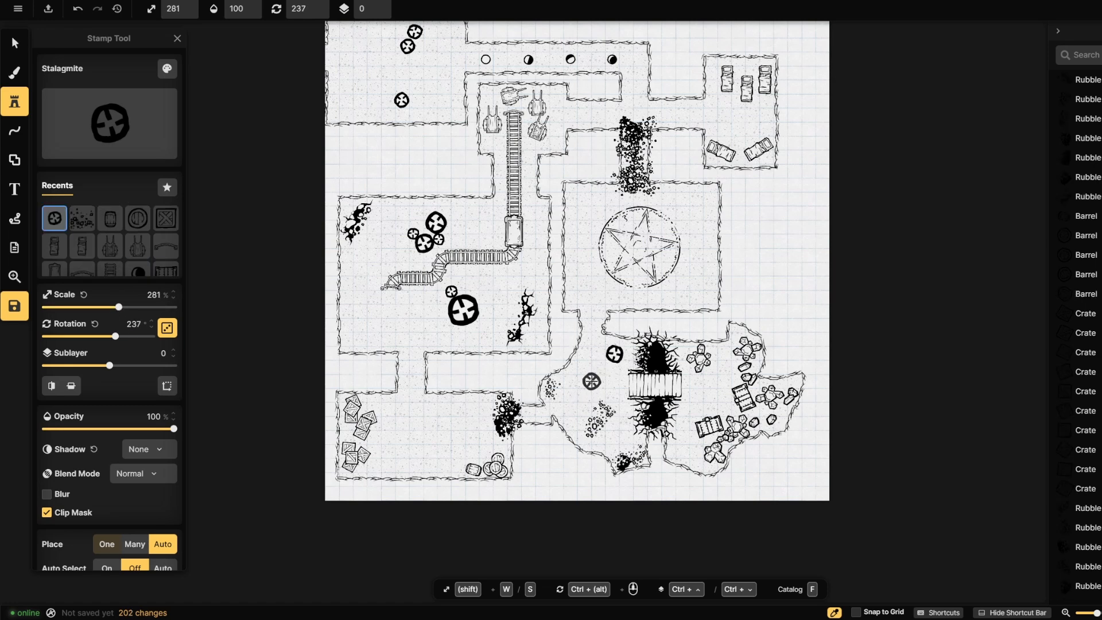
- Add two stalagmites at 212% scale and one at 175% around the large one, plus two at 175% below the southwest rubble
left_click(101, 308)
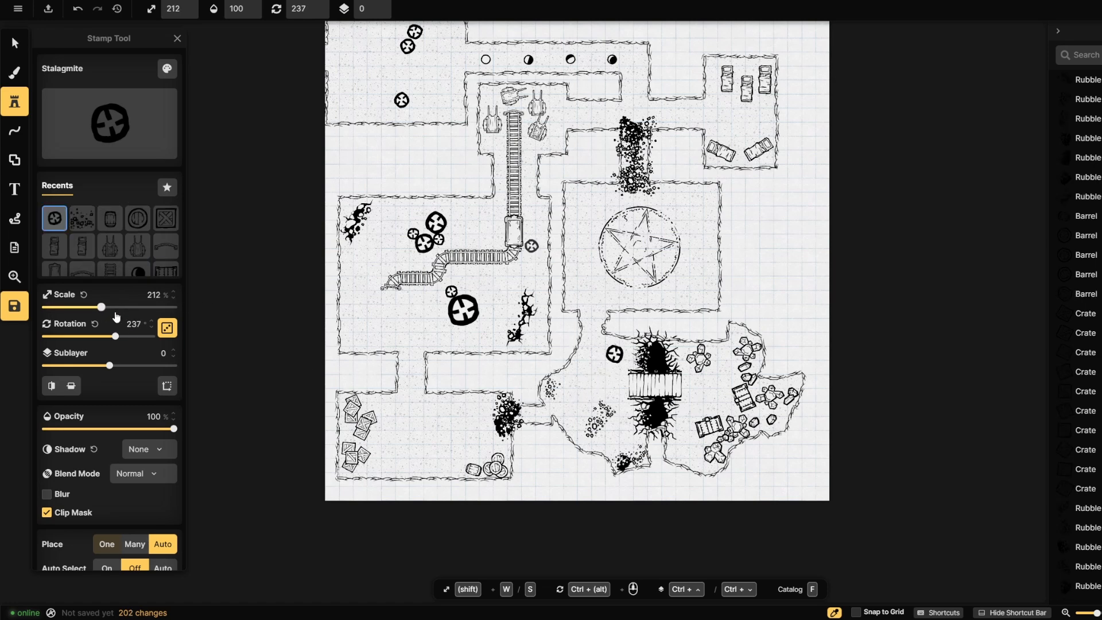
left_click(605, 344)
left_click(627, 345)
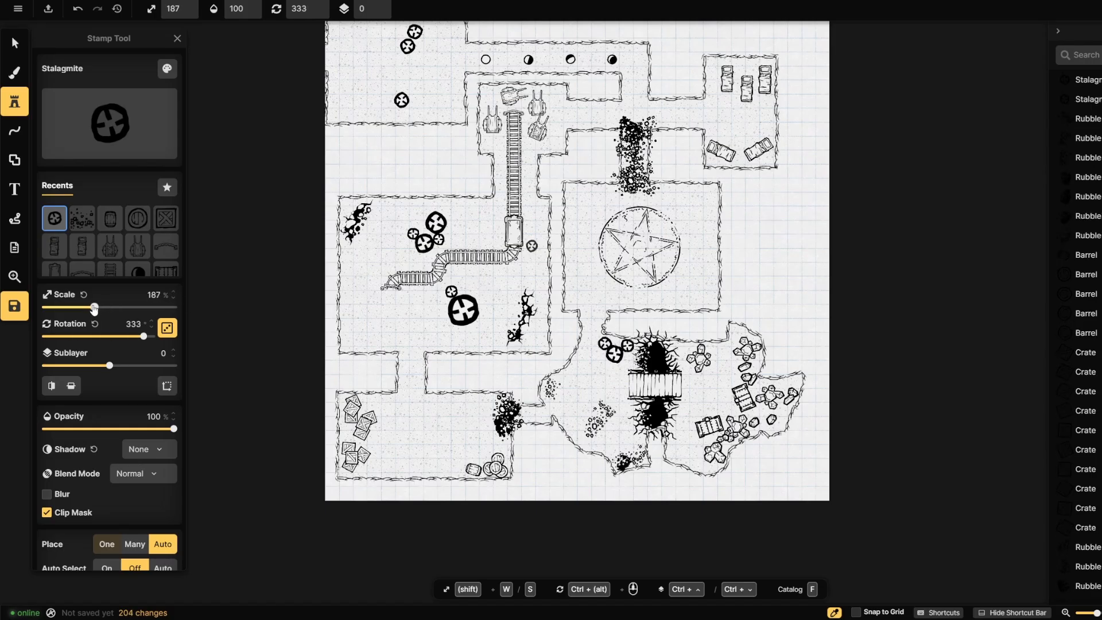
left_click(614, 351)
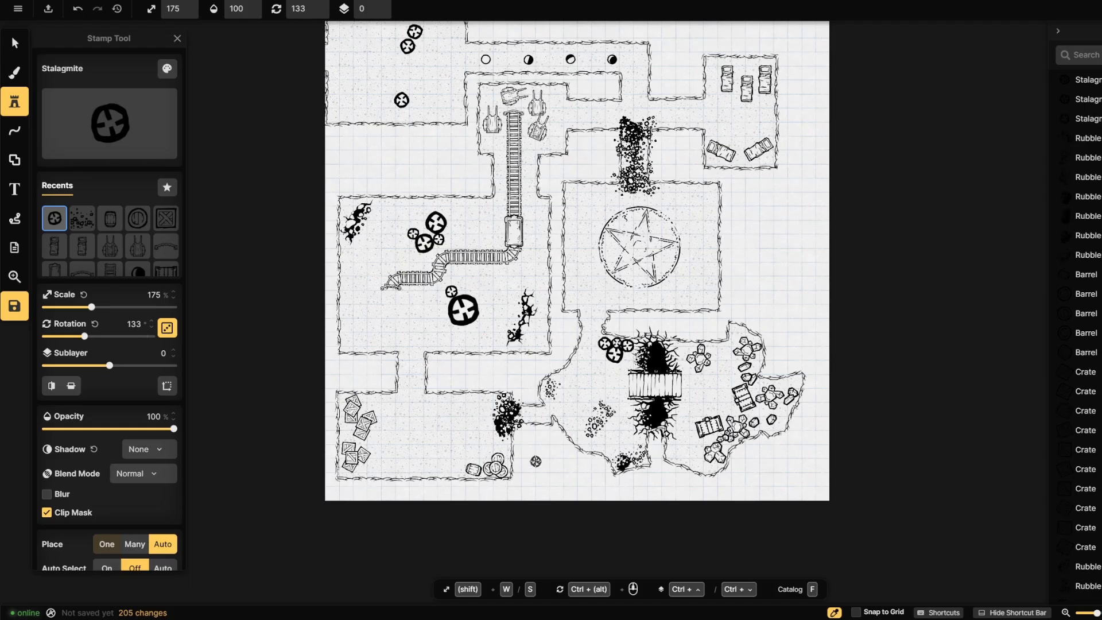
left_click(596, 443)
left_click(606, 445)
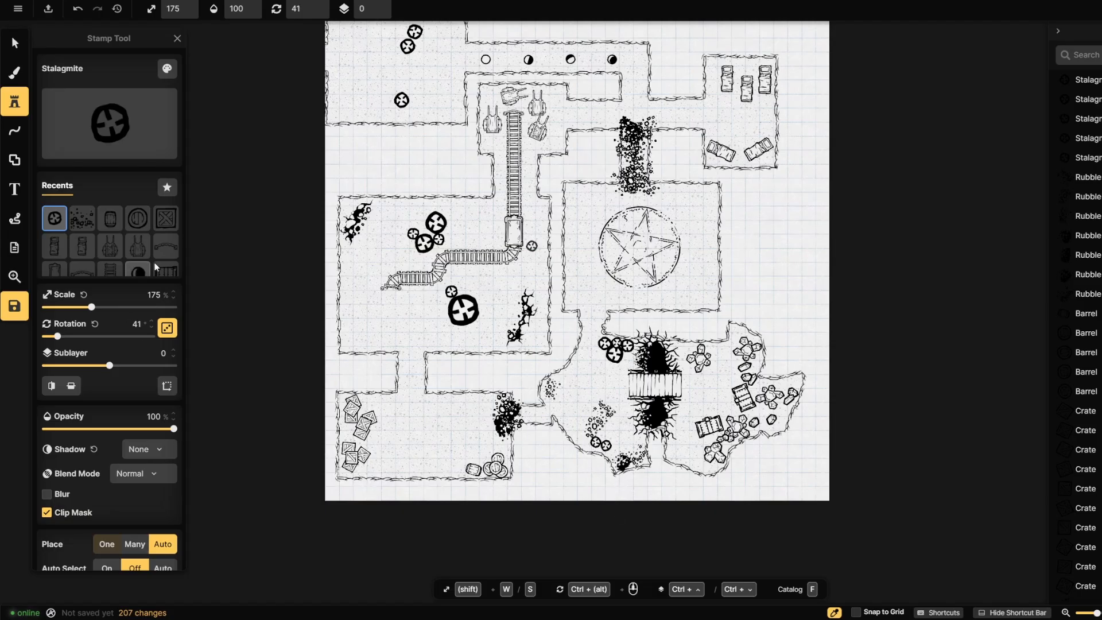
- Clear the catalog's barrels filter, search for altar and choose the semicircular Dias stamp
left_click(92, 143)
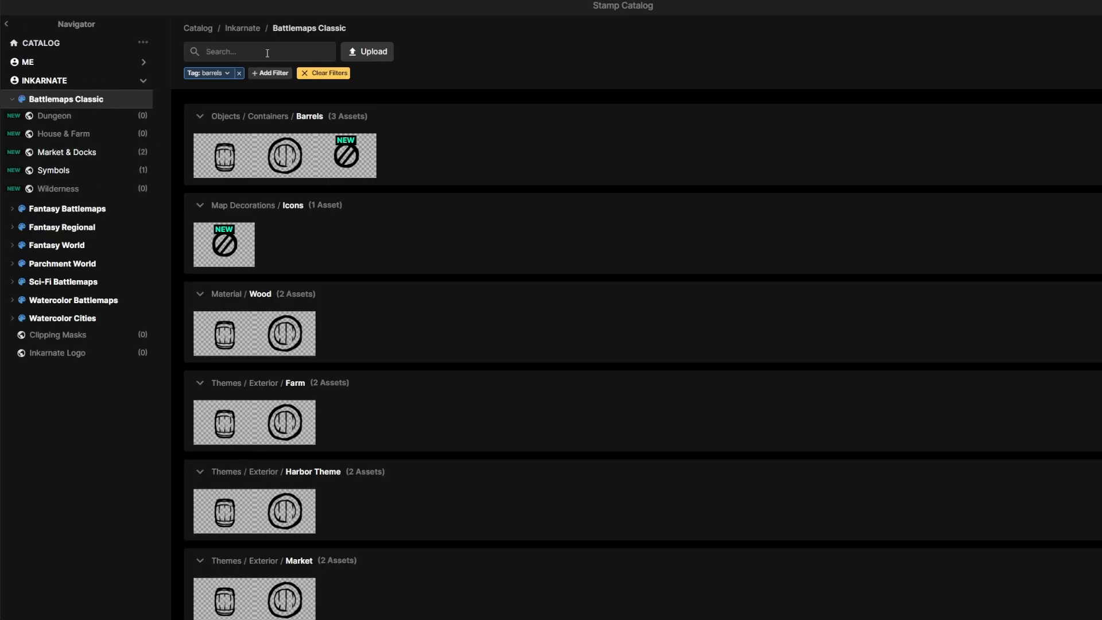
left_click(268, 52)
left_click(329, 80)
left_click(329, 81)
left_click(276, 51)
type("ala")
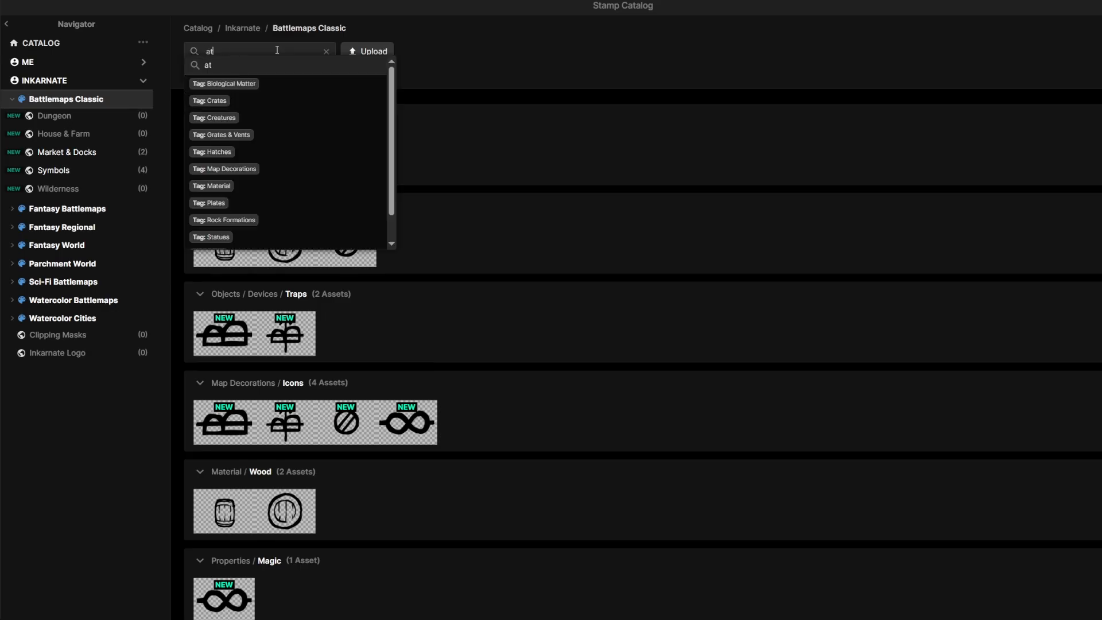
type("t")
key("BackSpace")
key("BackSpace")
type("tar")
key("Return")
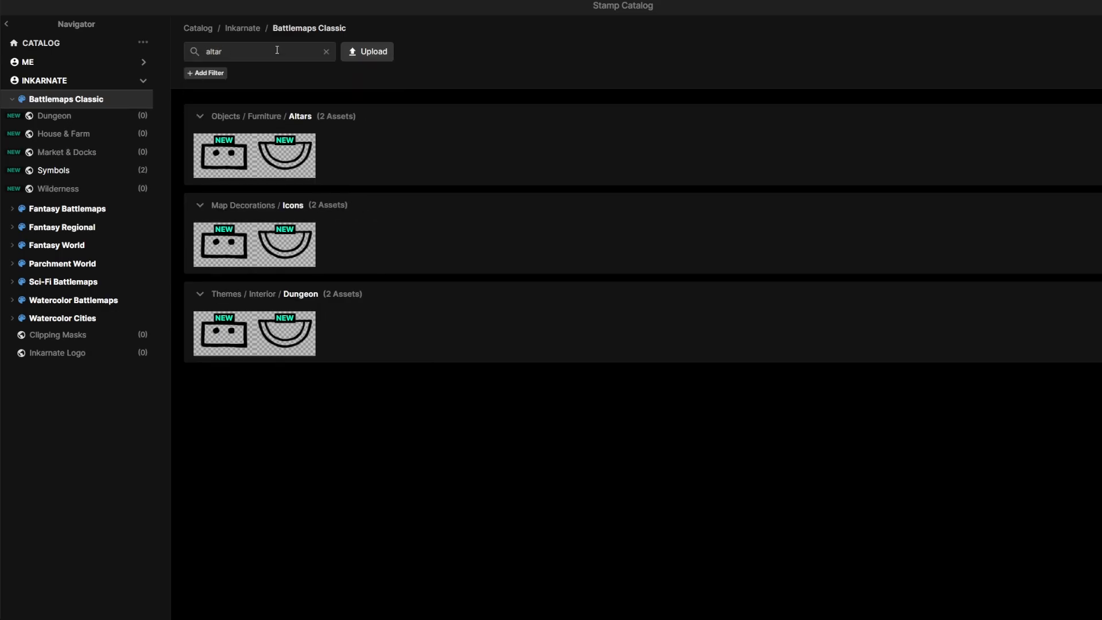
left_click(270, 252)
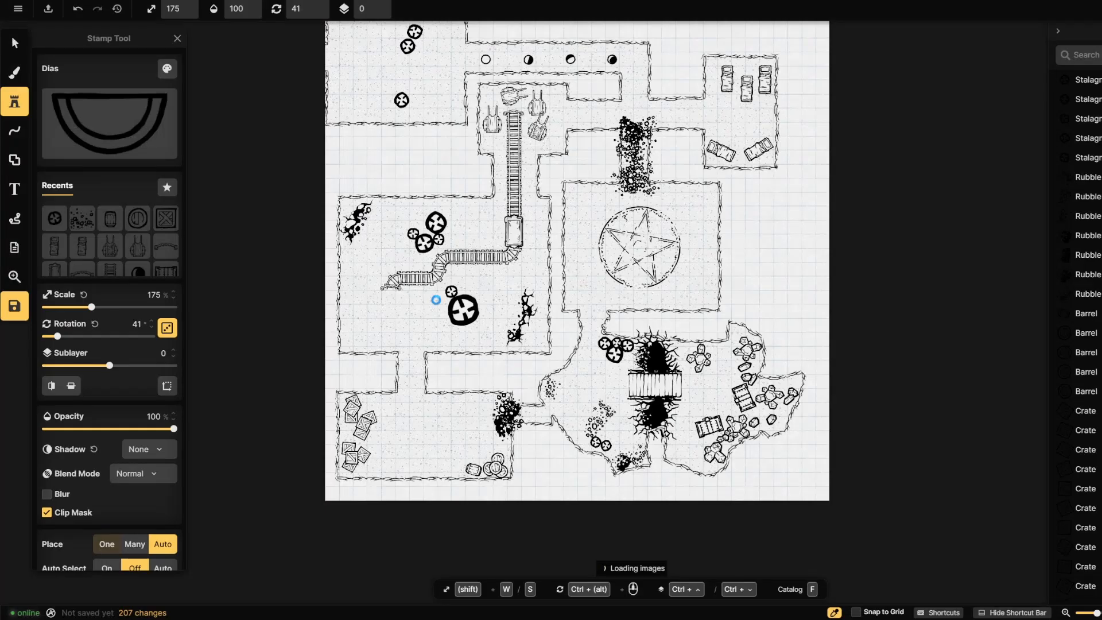
- Place the dais at 175% scale east of the pentagram circle, rotated to 88.5° with its curved side facing the circle
left_click(696, 251)
left_click(15, 43)
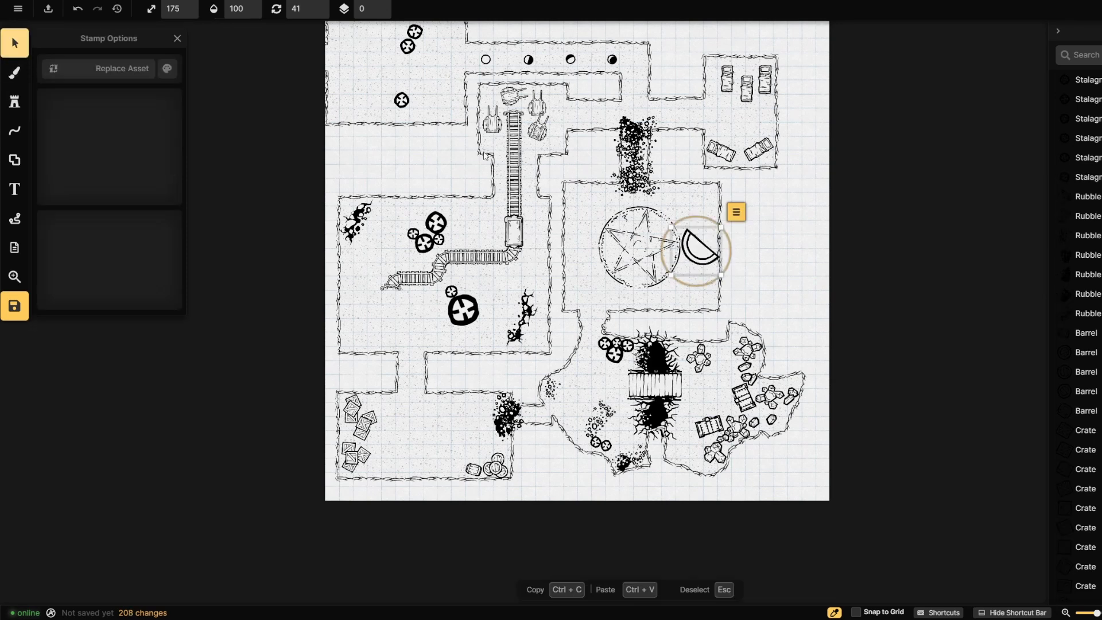
left_click_drag(695, 218, 718, 226)
mouse_move(713, 234)
left_mouse_down()
mouse_move(694, 253)
mouse_move(693, 238)
left_mouse_up()
left_click(694, 253)
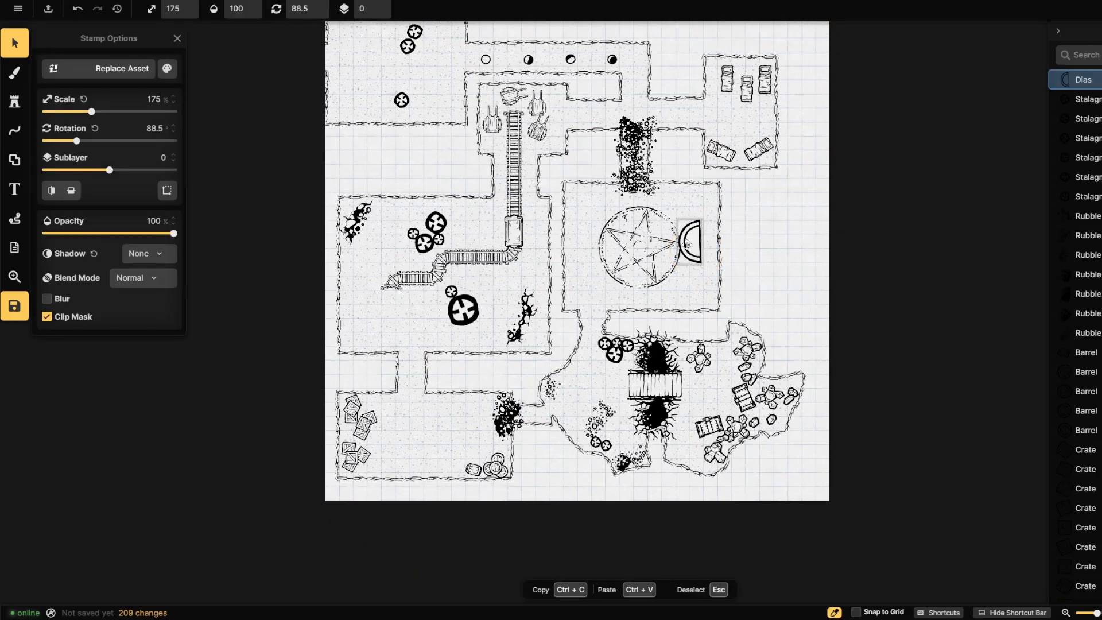
- Shift the pentagram circle slightly west, away from the dais, and fine-tune the dais's rotation
left_click_drag(628, 247, 612, 248)
left_click(914, 265)
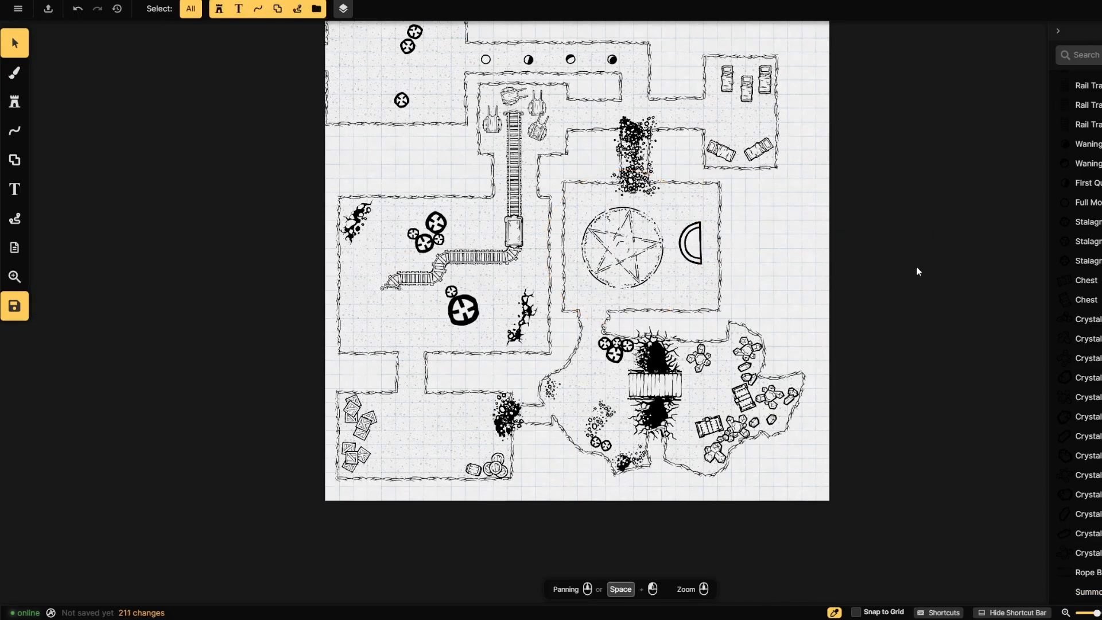
left_click(701, 253)
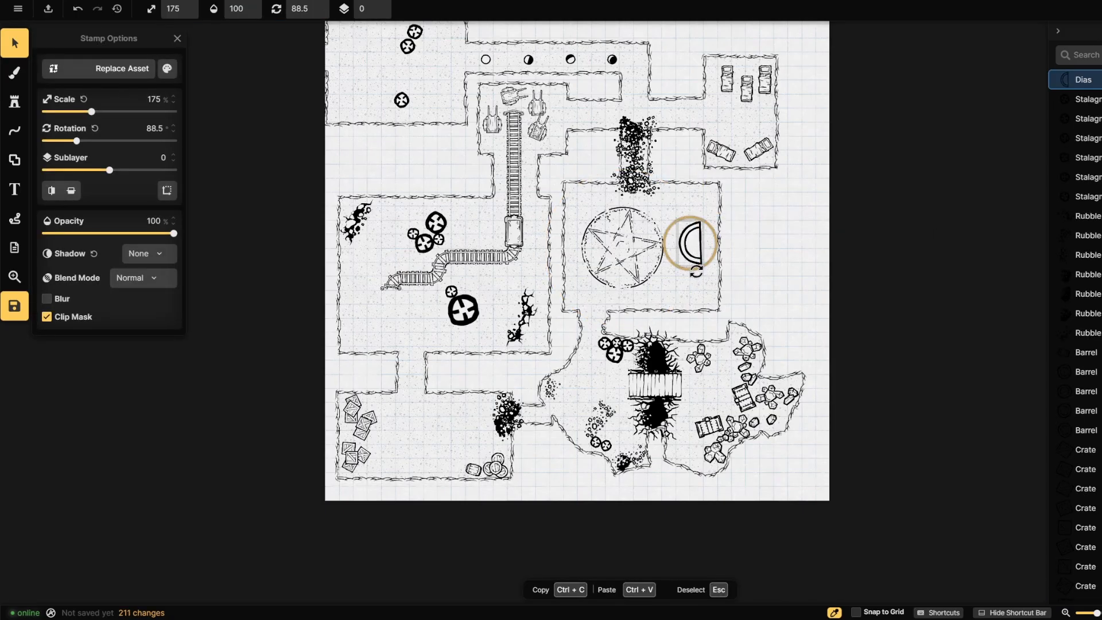
left_click_drag(695, 271, 696, 272)
left_click(1040, 247)
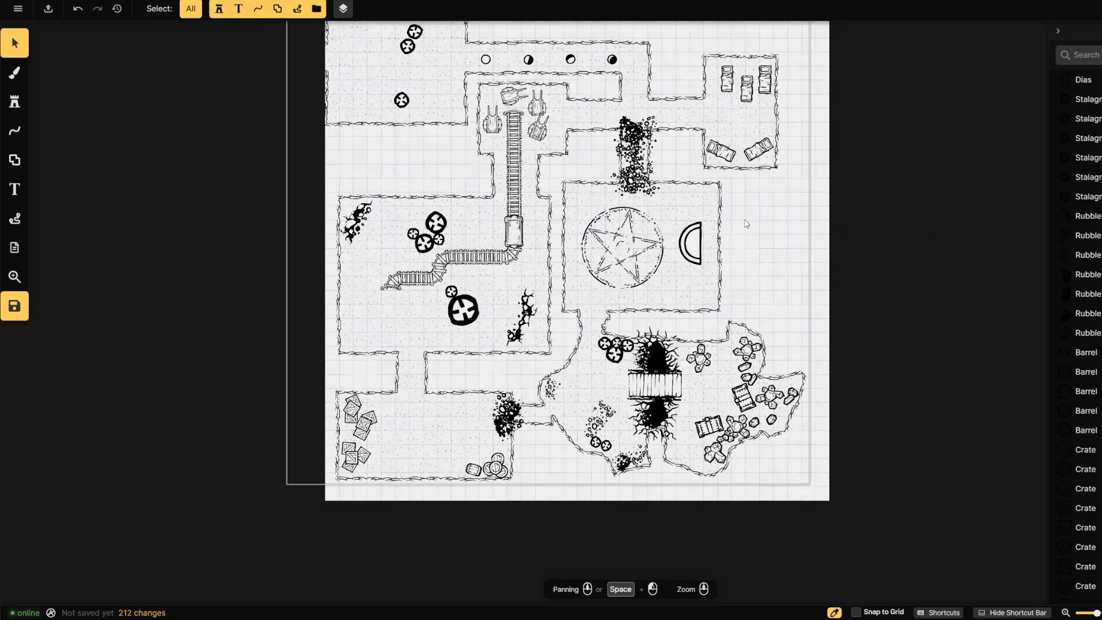
scroll(730, 223, "down", 2)
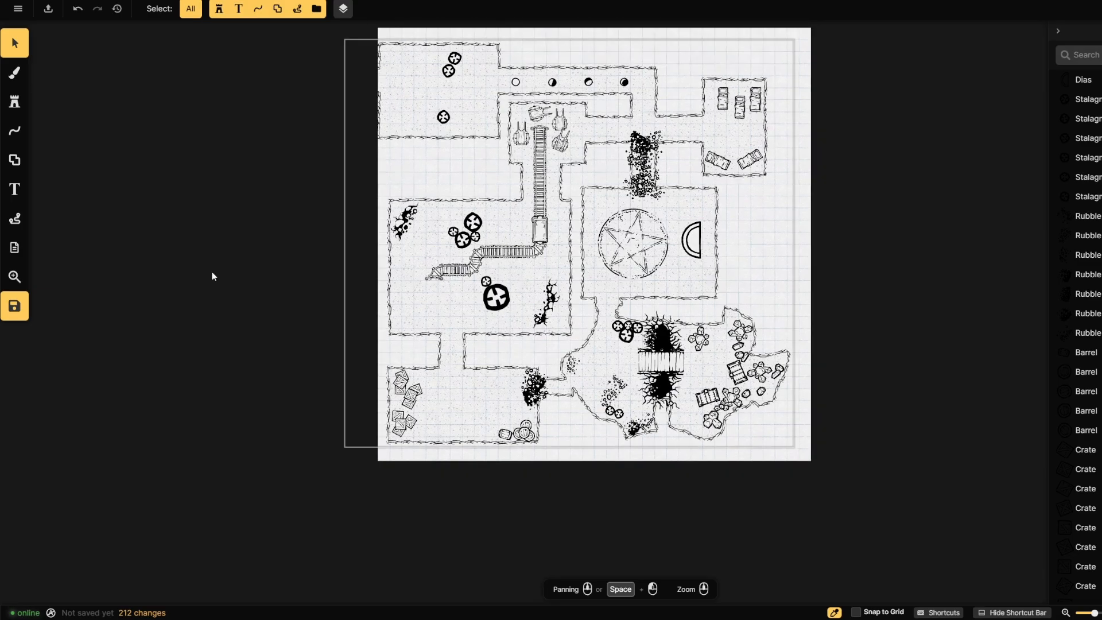
- Replace the stamp catalog's altar search with table
left_click(21, 108)
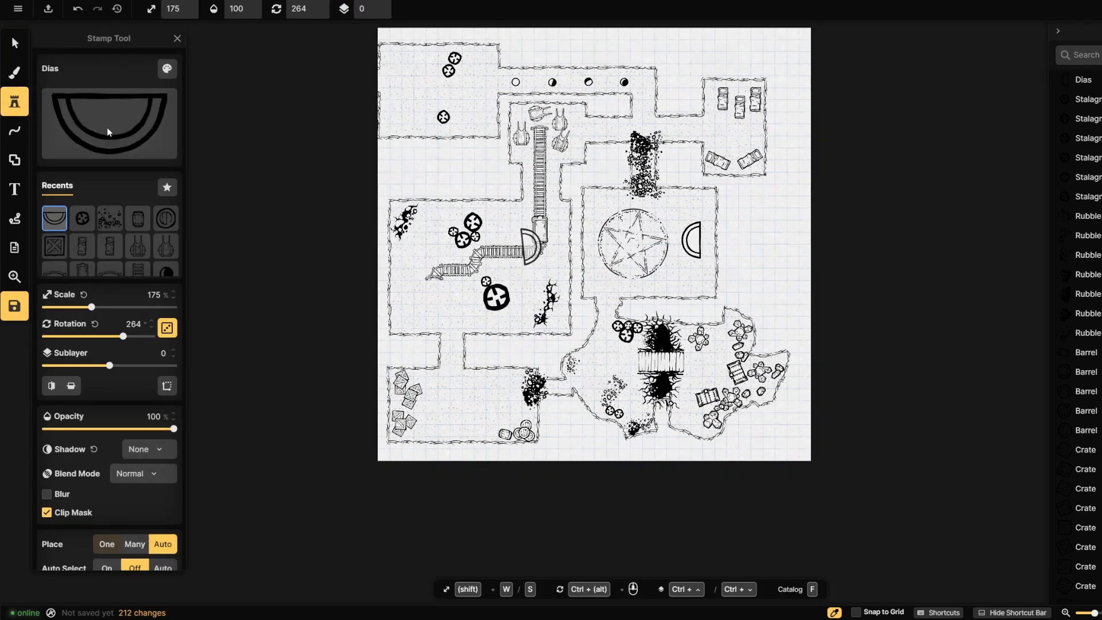
left_click(109, 126)
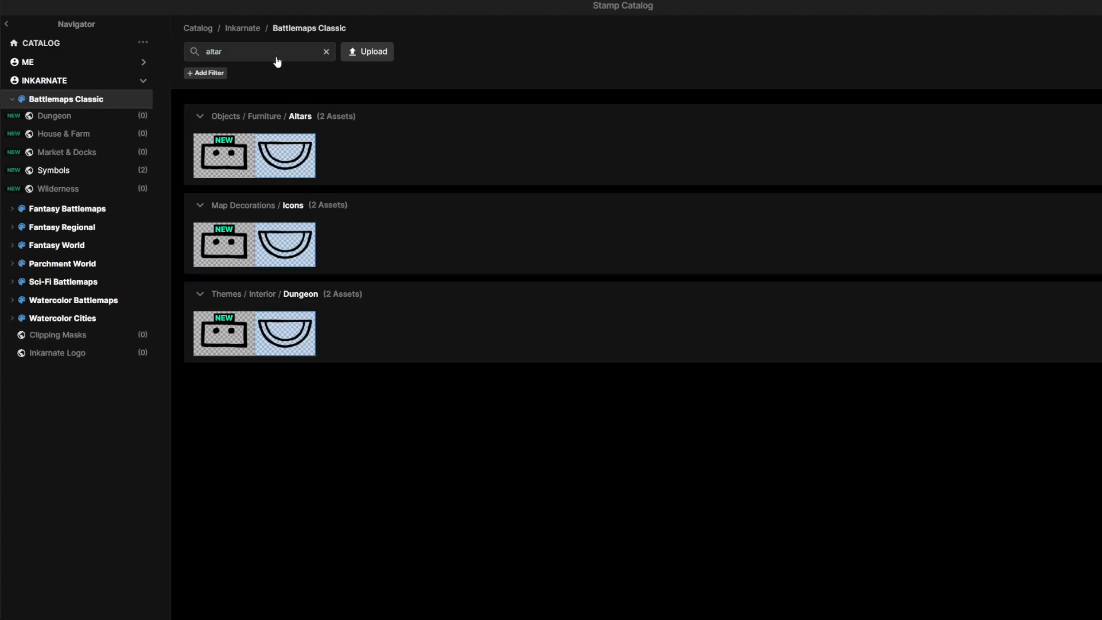
left_click(326, 51)
type("tagble")
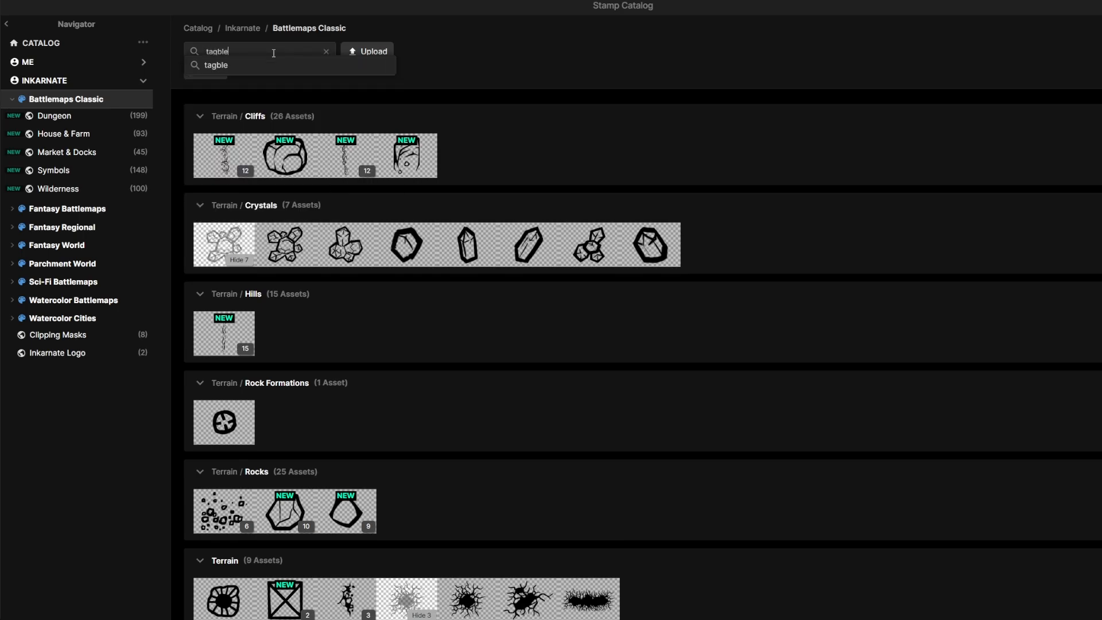
key("BackSpace")
key("BackSpace")
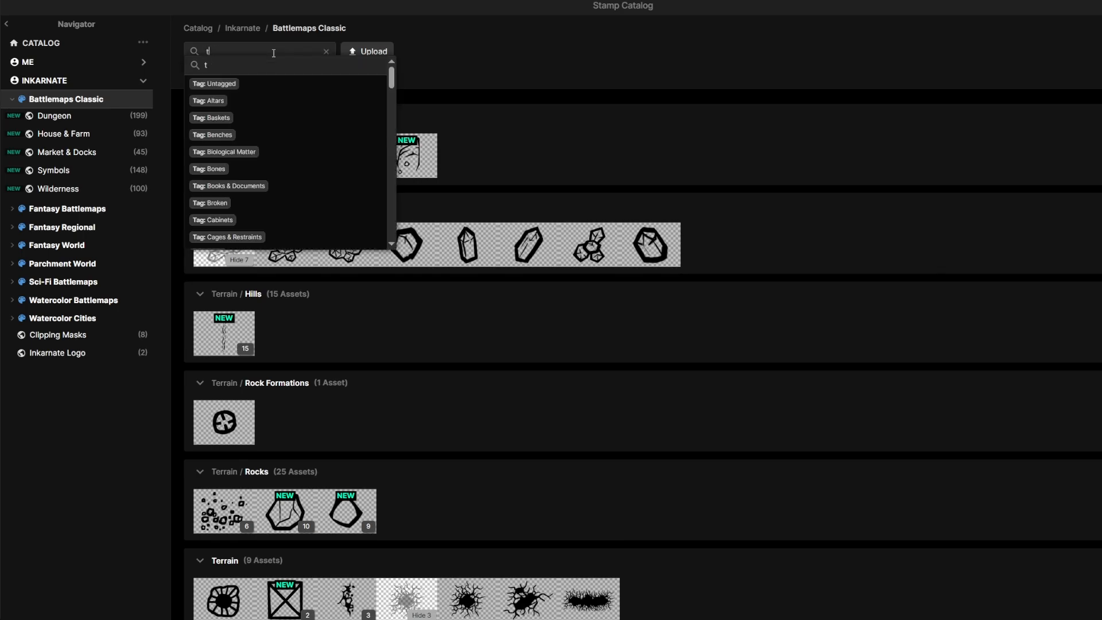
type("ble")
key("Return")
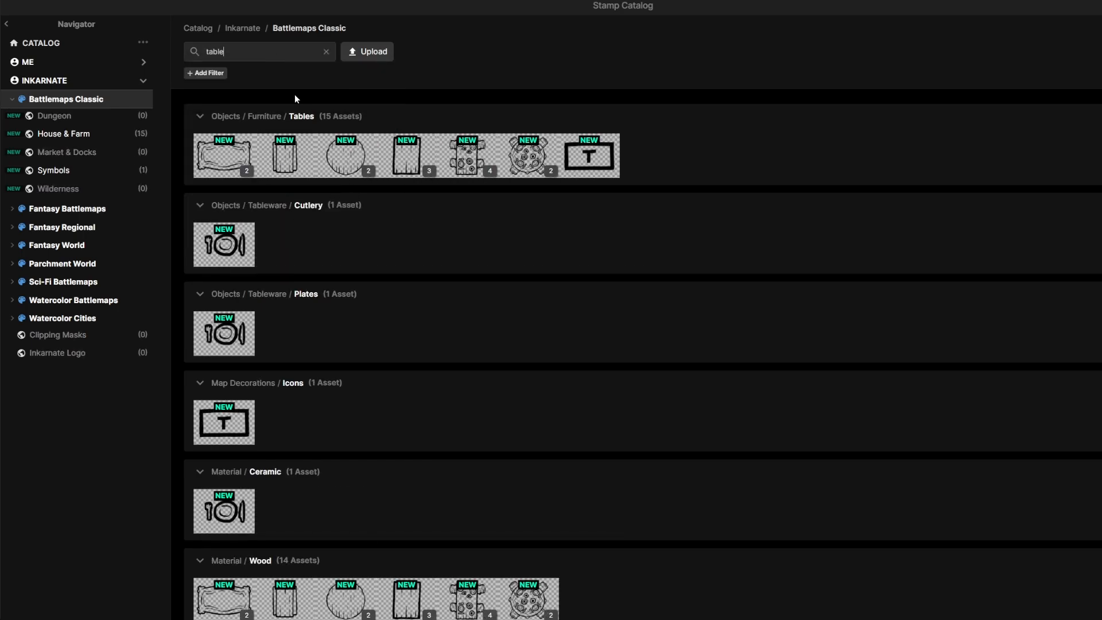
- Choose the Round Table stamp and place one at 87% scale in the lower-left room, west of the barrels
mouse_move(351, 157)
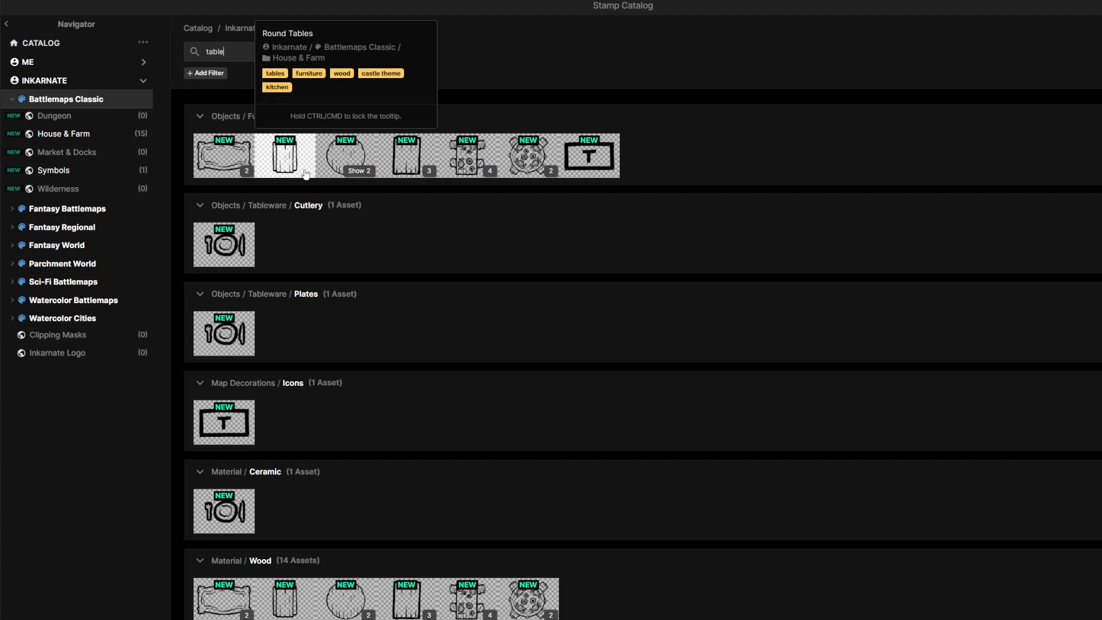
left_click(345, 155)
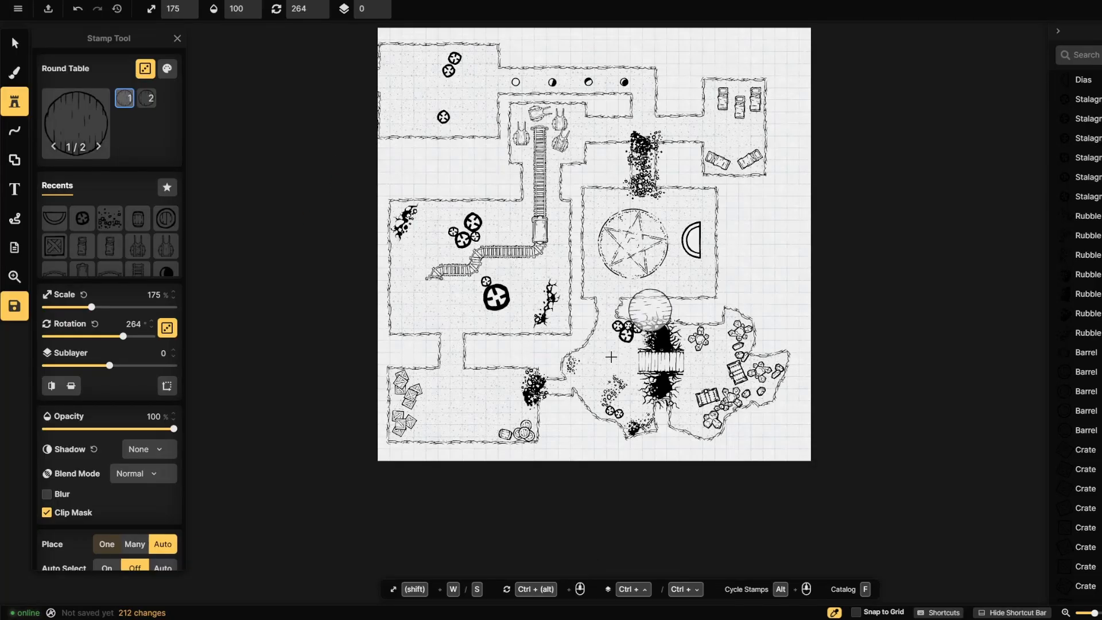
left_click(69, 308)
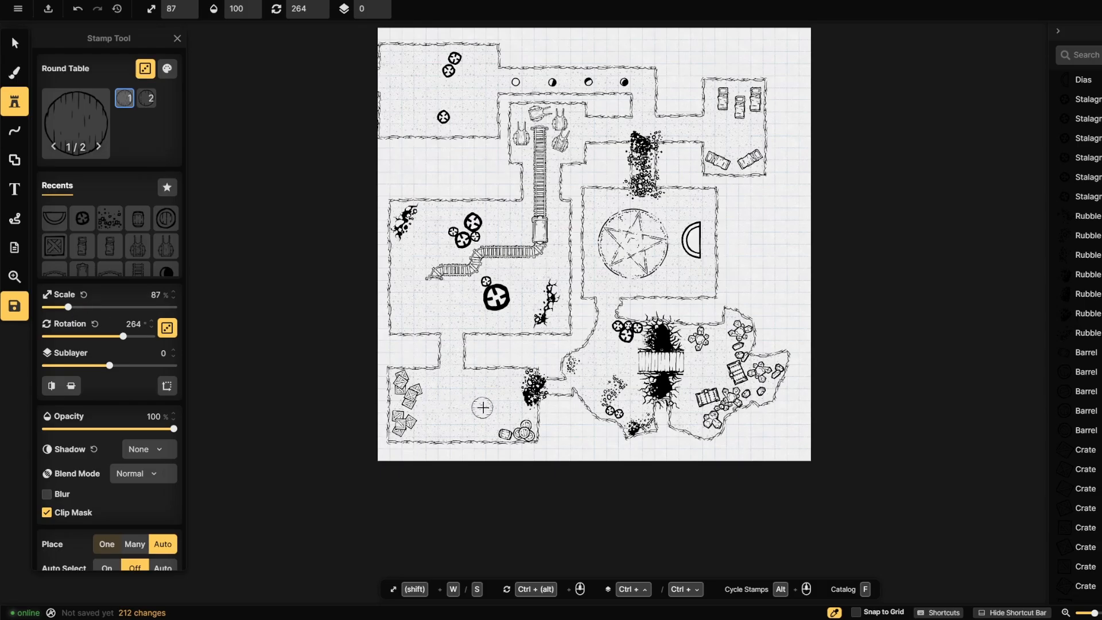
left_click(479, 418)
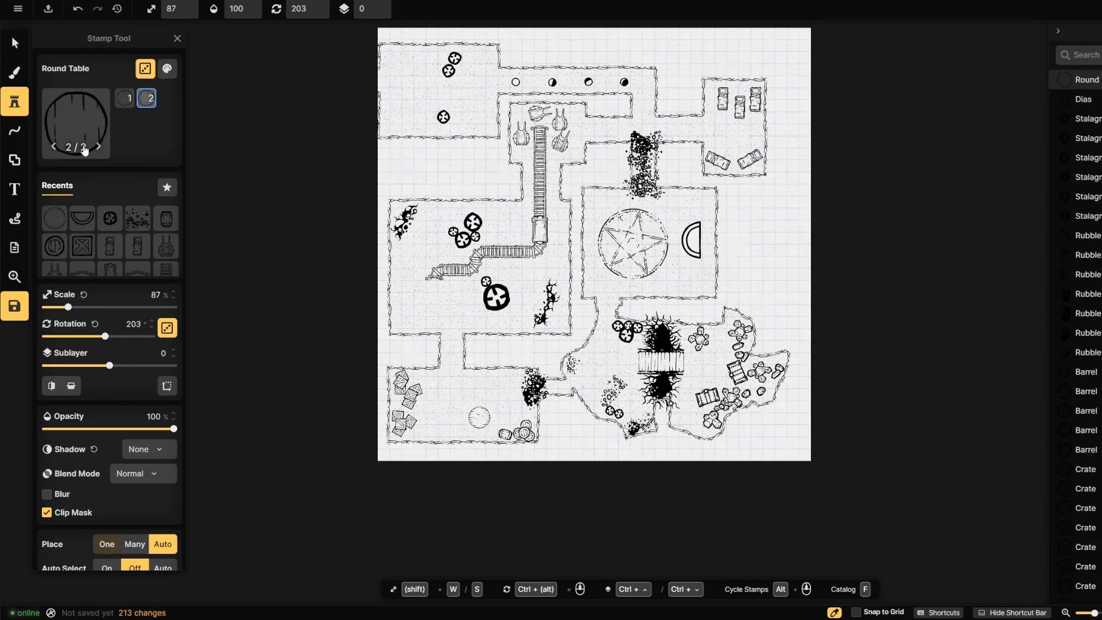
- Search the stamp catalog for chair and choose the wooden Chair stamp
left_click(77, 121)
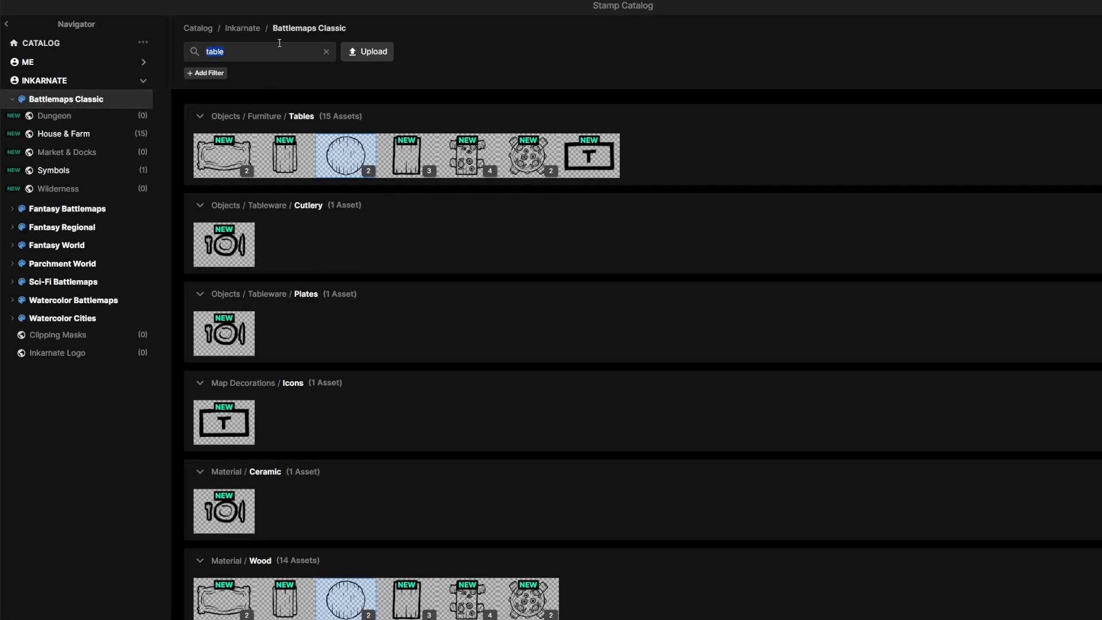
type("chair")
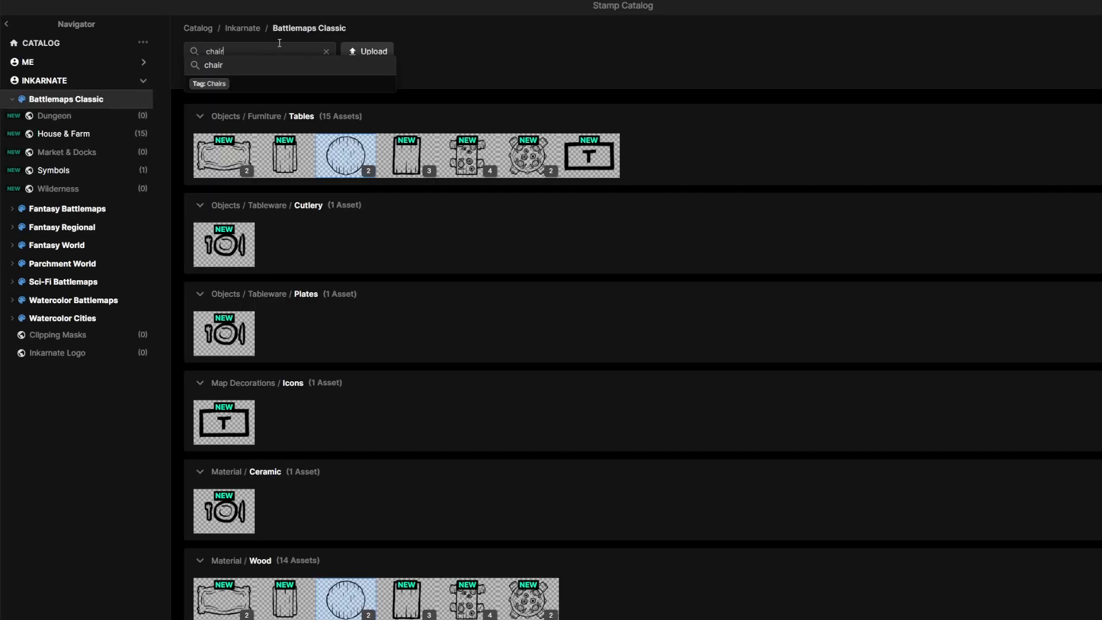
key("Return")
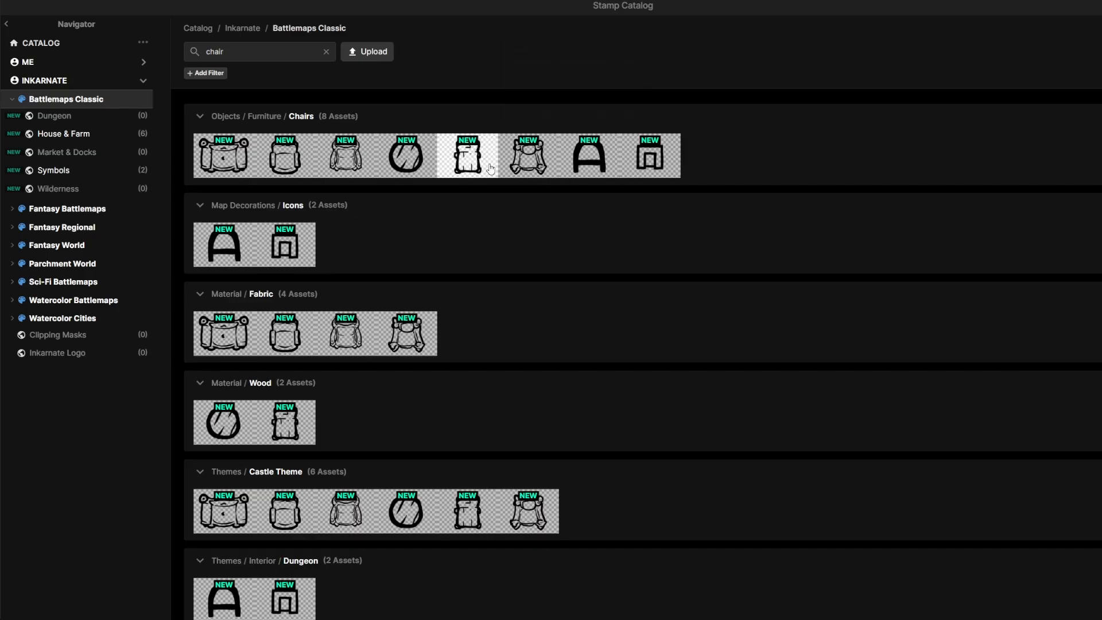
left_click(469, 166)
- Place two chairs at 142% scale by the round table, one southwest at 203° and one east at 77° on sublayer -1
scroll(476, 412, "up", 6)
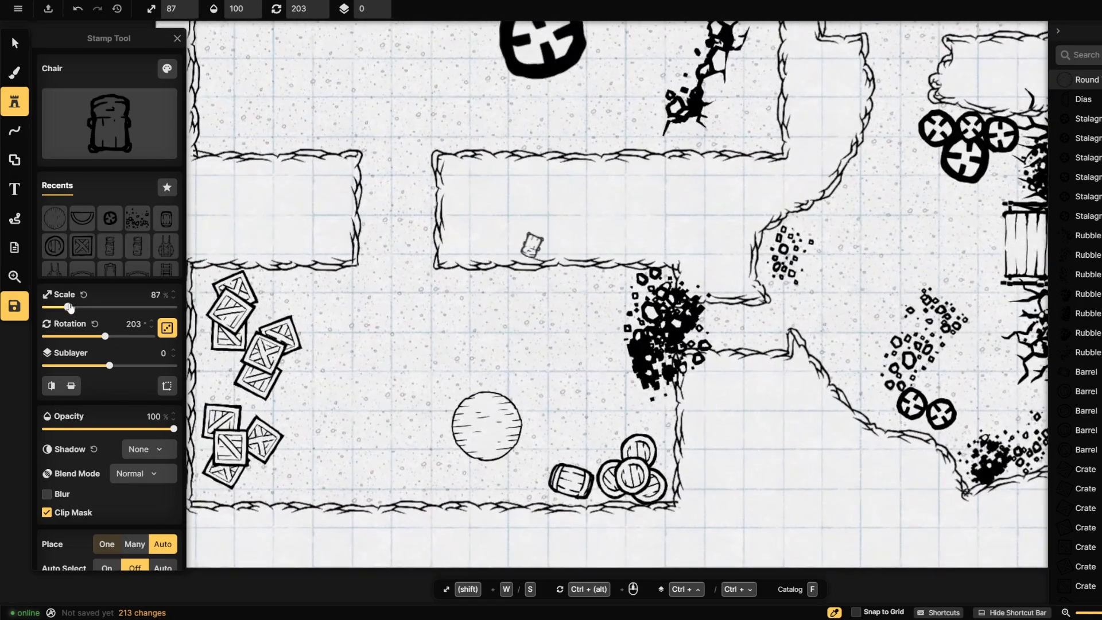
left_click_drag(69, 308, 83, 308)
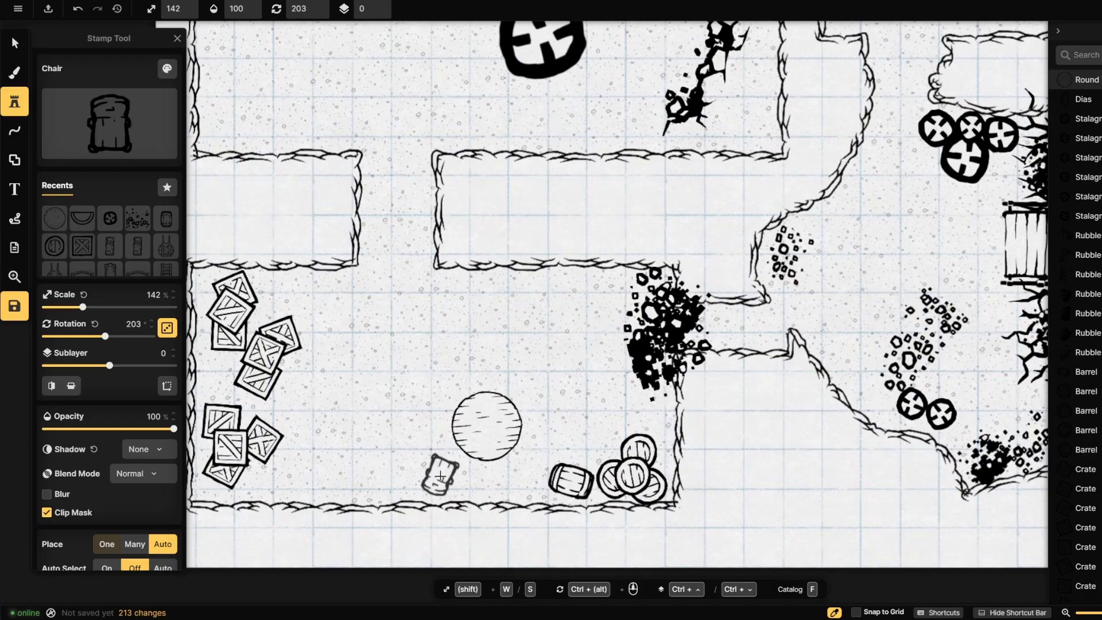
left_click(468, 458)
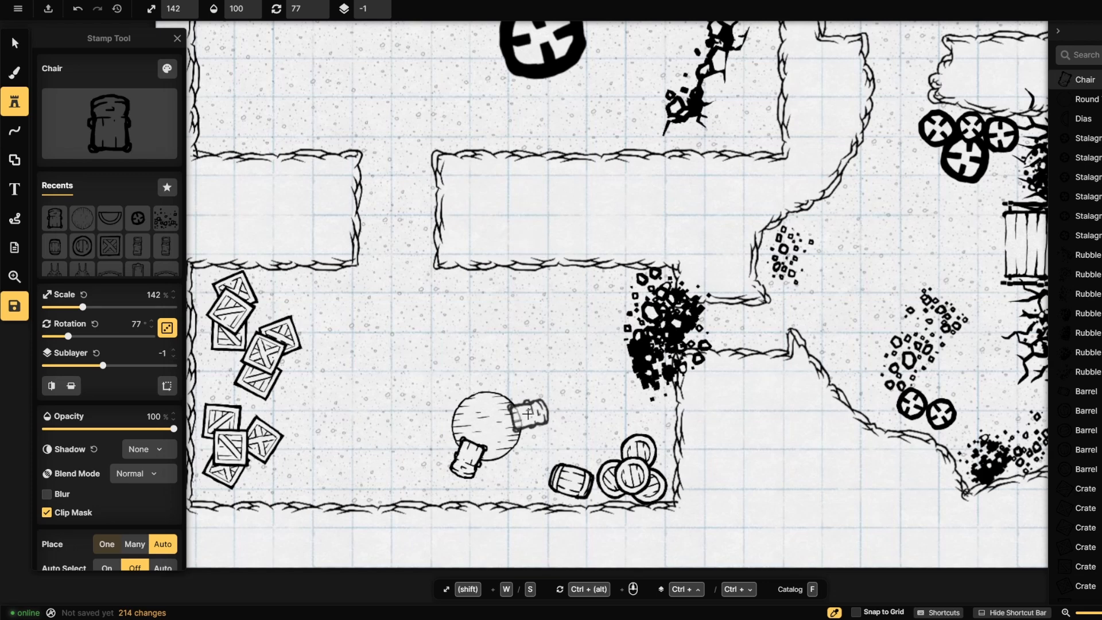
left_click(528, 414)
- Lower the chair southwest of the round table to sublayer -1 so it tucks under the tabletop
left_click(14, 43)
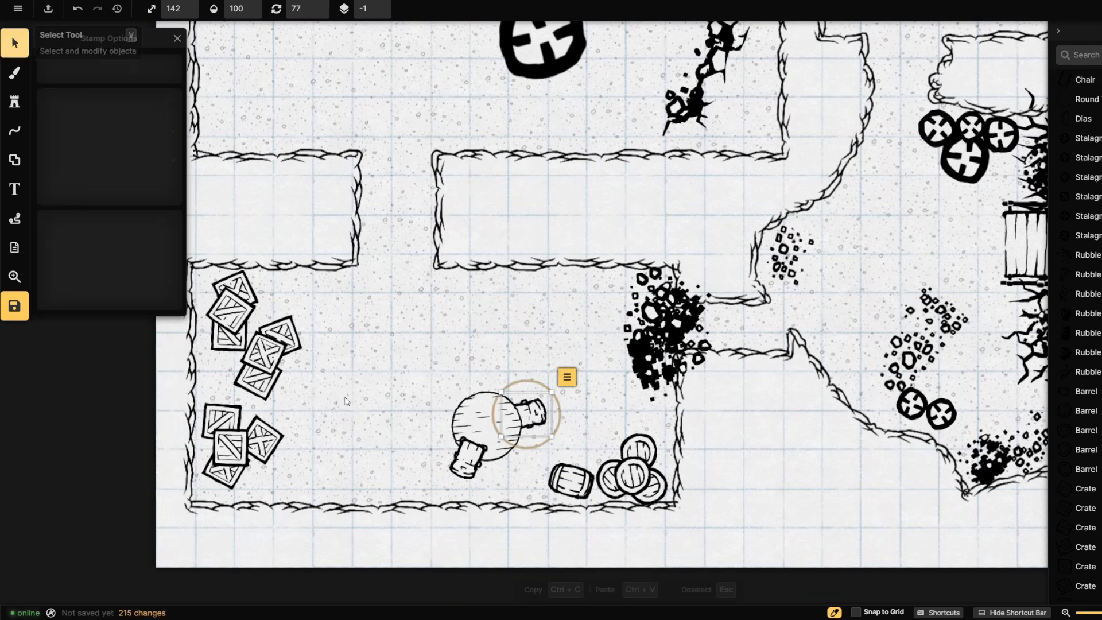
left_click(466, 456)
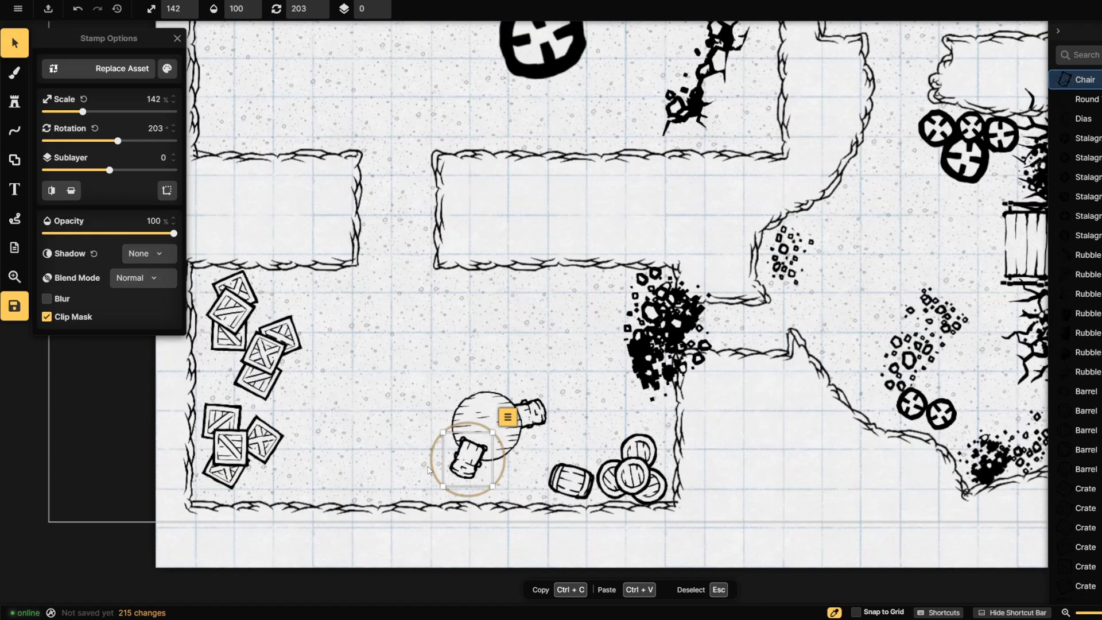
left_click(174, 161)
- Stamp one chair near the rubble in the round table's room and another west of the mine cart
left_click(23, 101)
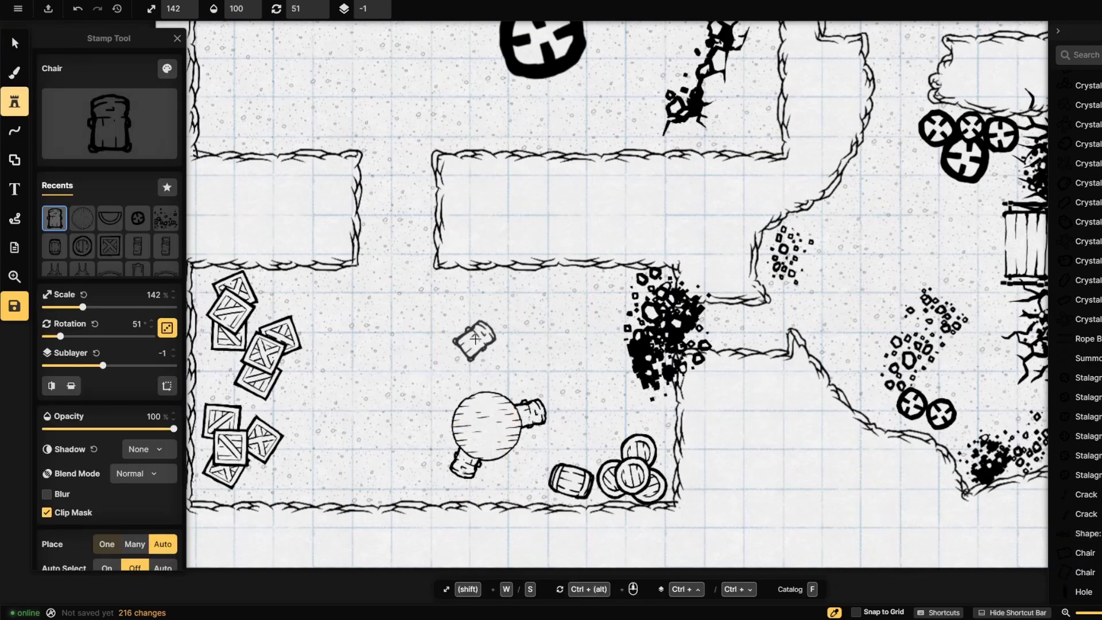
left_click(576, 289)
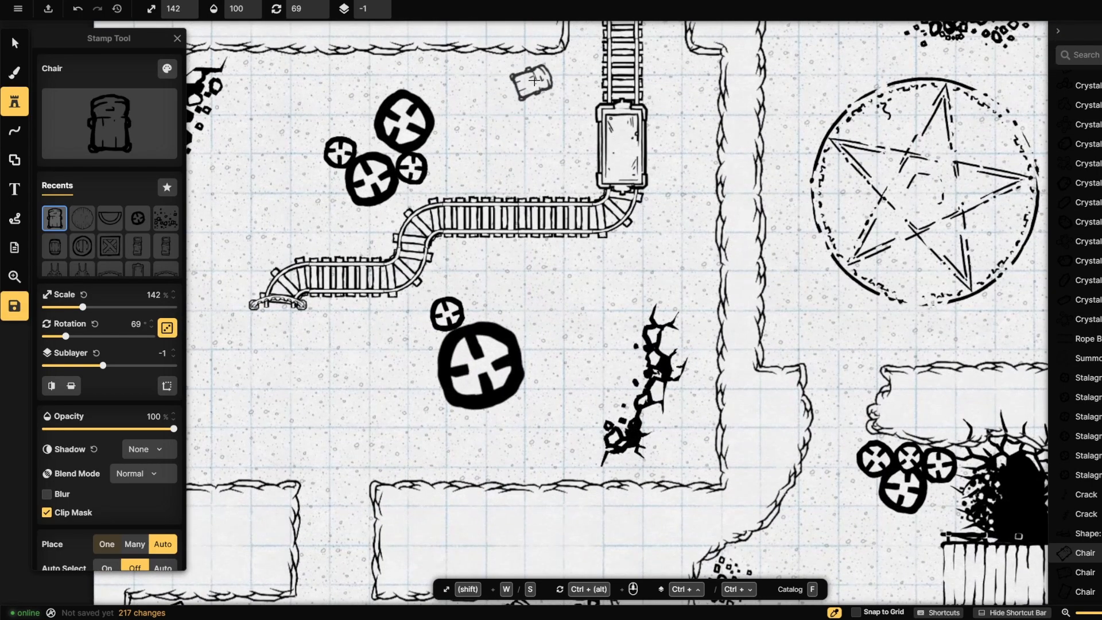
left_click(545, 78)
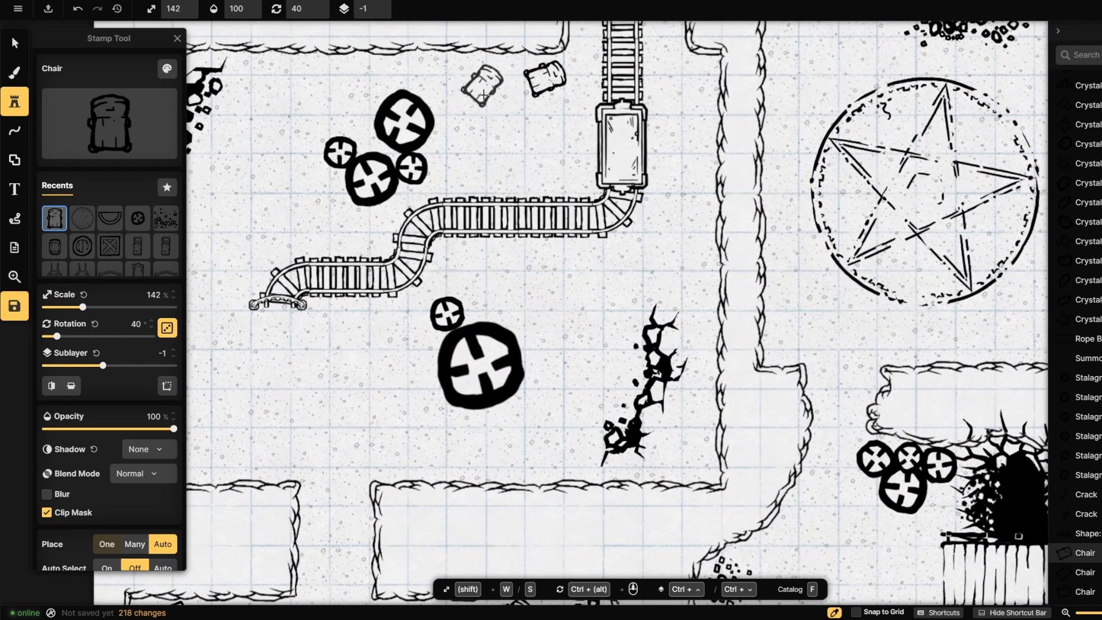
- Add a chair behind the dais and two more along the east side of the bedroom, between the beds
left_click_drag(809, 221, 402, 364)
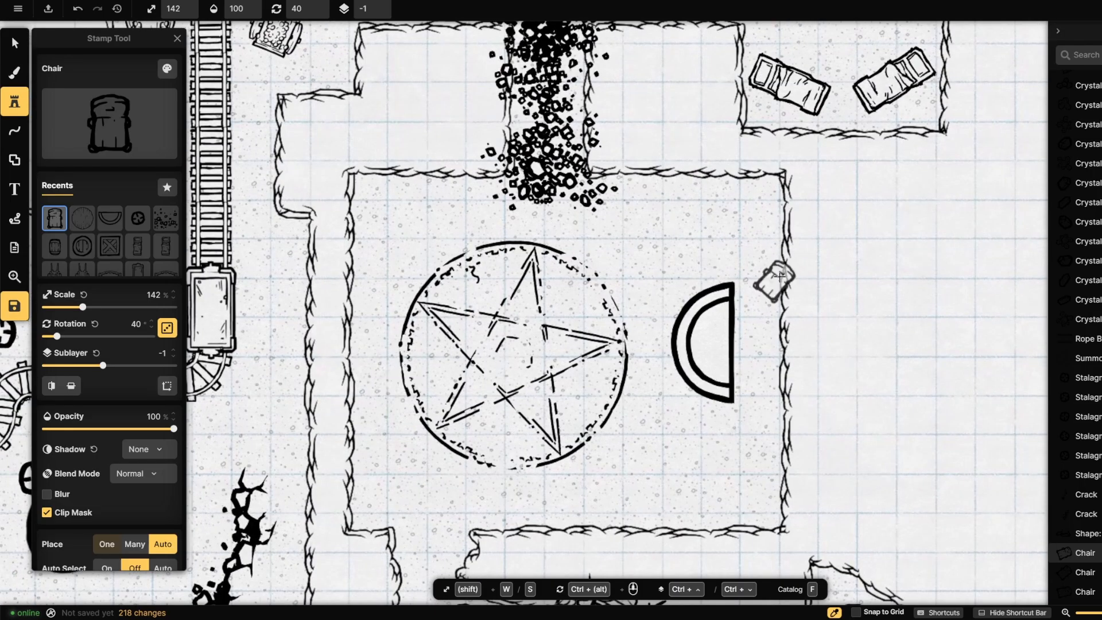
left_click(742, 323)
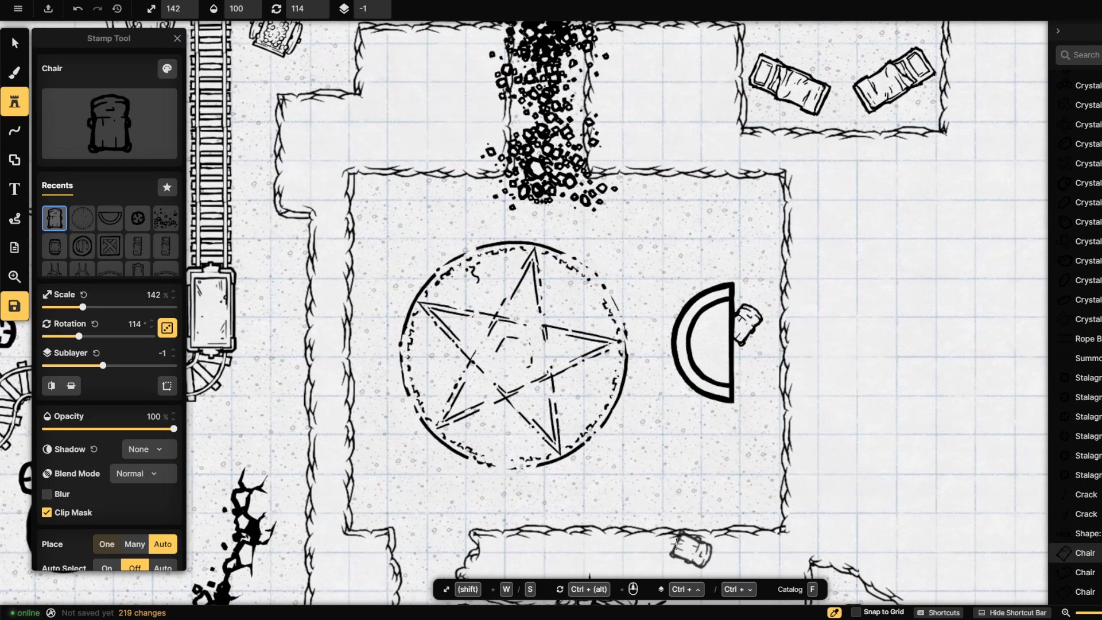
left_click_drag(578, 263, 339, 544)
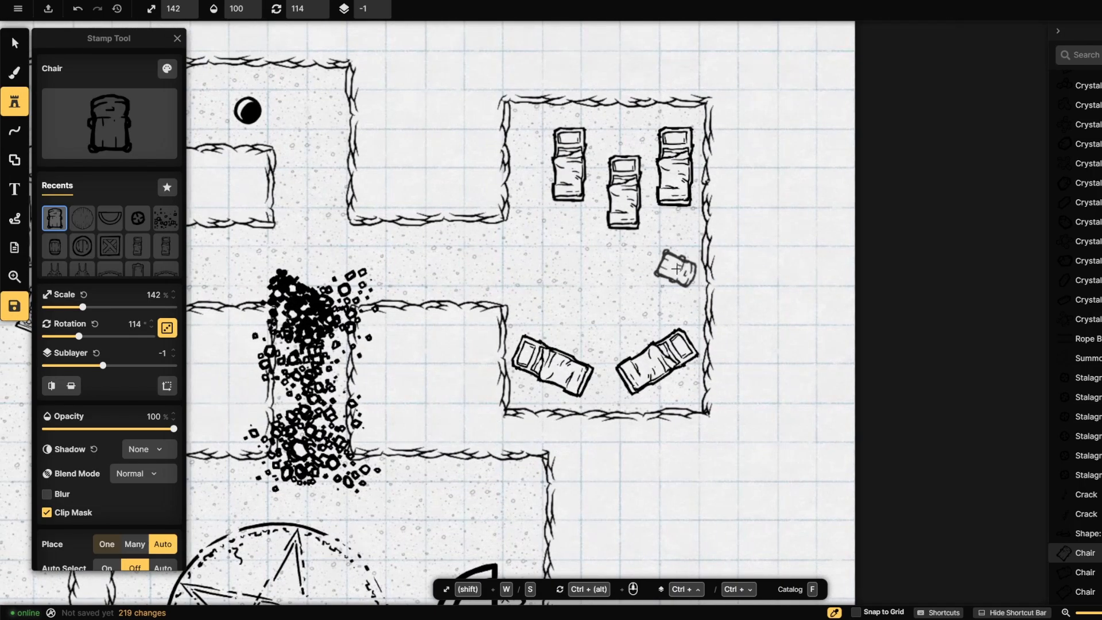
left_click(677, 258)
left_click(668, 301)
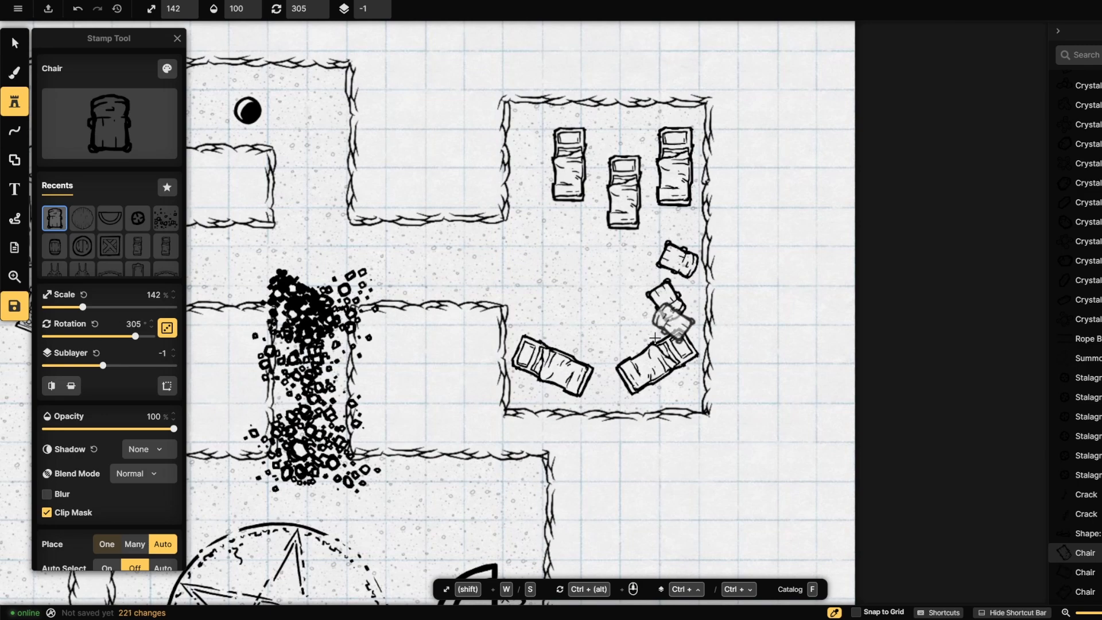
- Add a third chair northwest of the round table and a second chair beside the one near the mine cart
left_click_drag(353, 416, 823, 70)
left_click_drag(493, 358, 819, 50)
left_click(554, 506)
left_click_drag(493, 245, 444, 397)
scroll(444, 397, "down", 3)
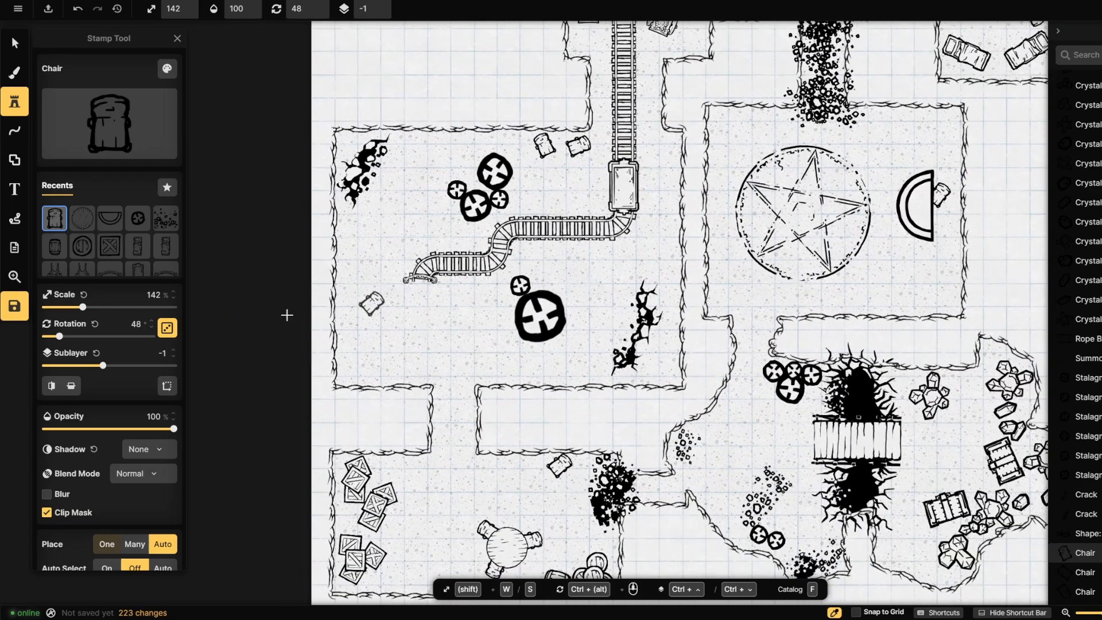
- Switch to the Round Table stamp and reduce its scale to 86%
left_click(82, 219)
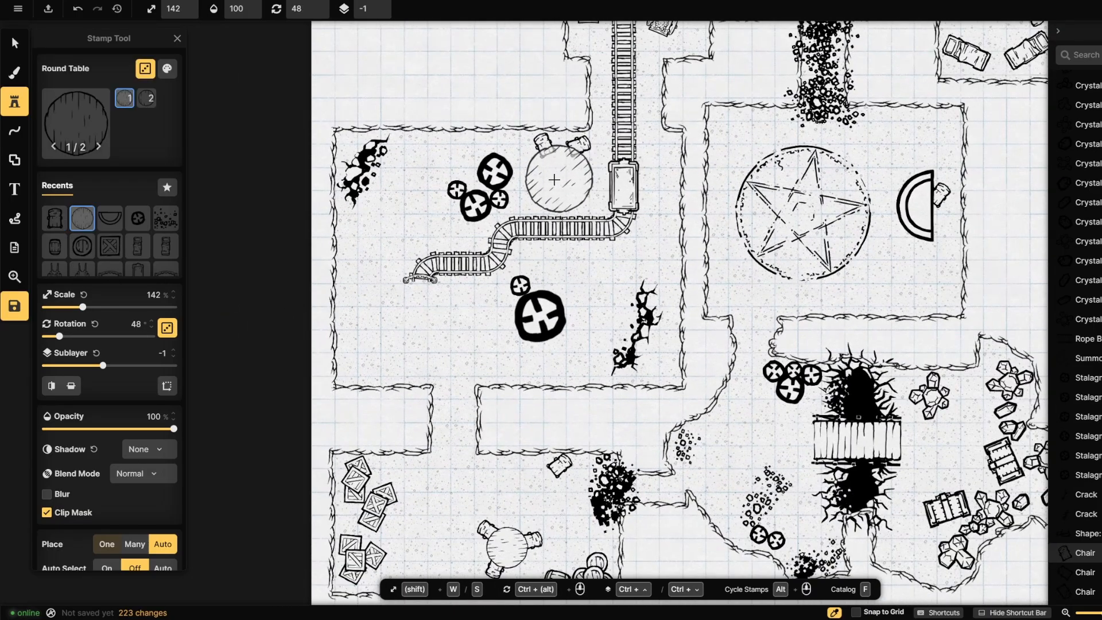
scroll(585, 395, "down", 1)
left_click_drag(83, 307, 68, 309)
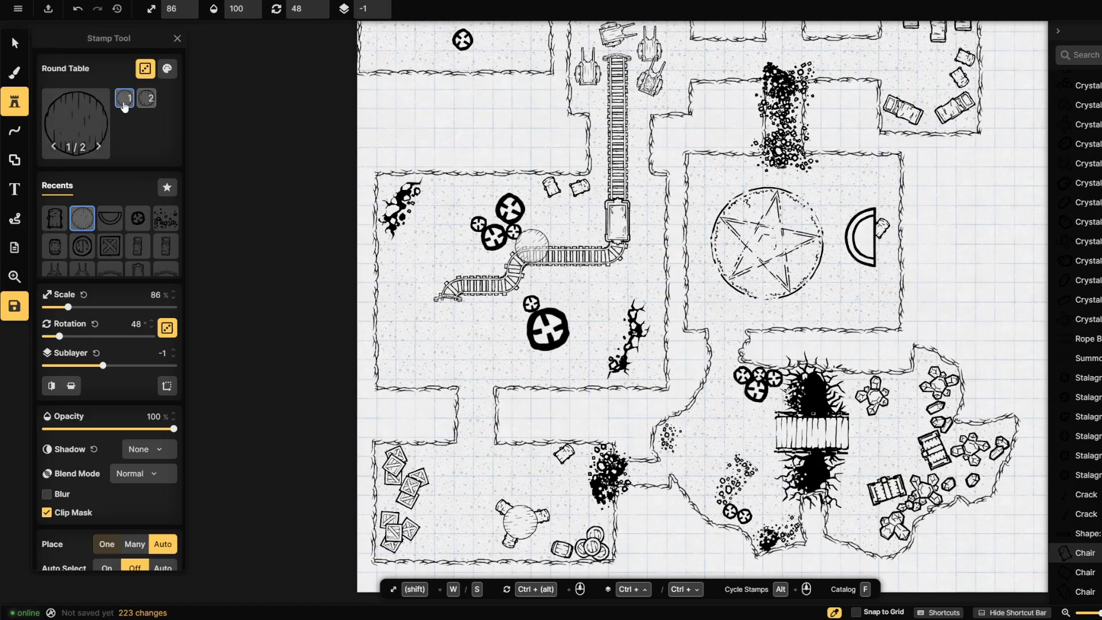
- Replace the stamp catalog's chair search with table
left_click(63, 122)
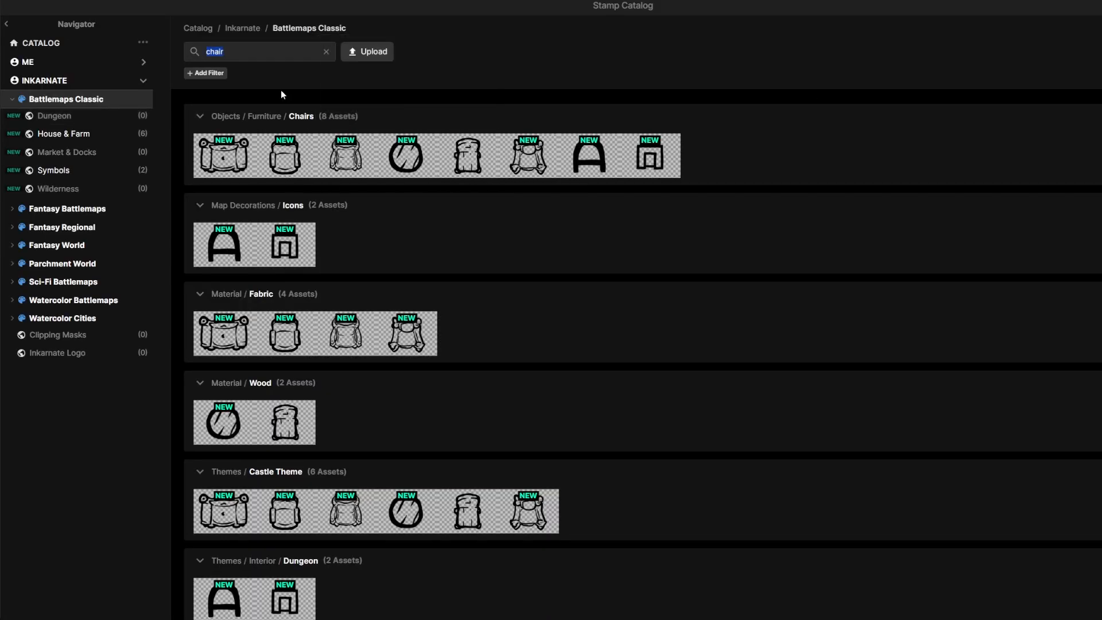
left_click(326, 52)
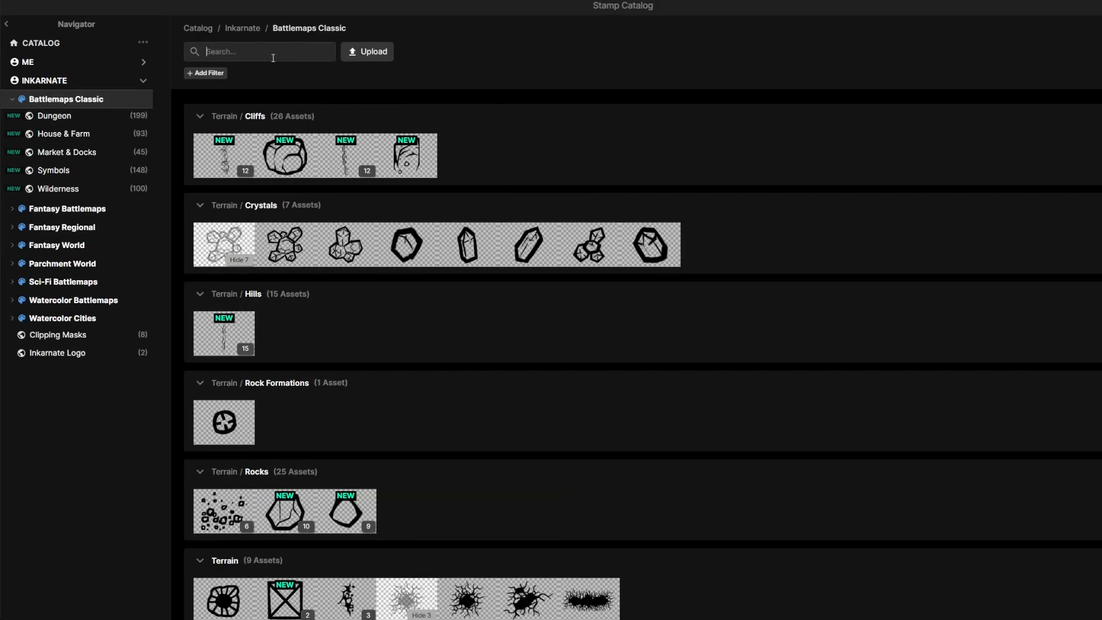
type("rable")
key("BackSpace")
key("BackSpace")
key("BackSpace")
key("BackSpace")
key("BackSpace")
type("table")
key("Return")
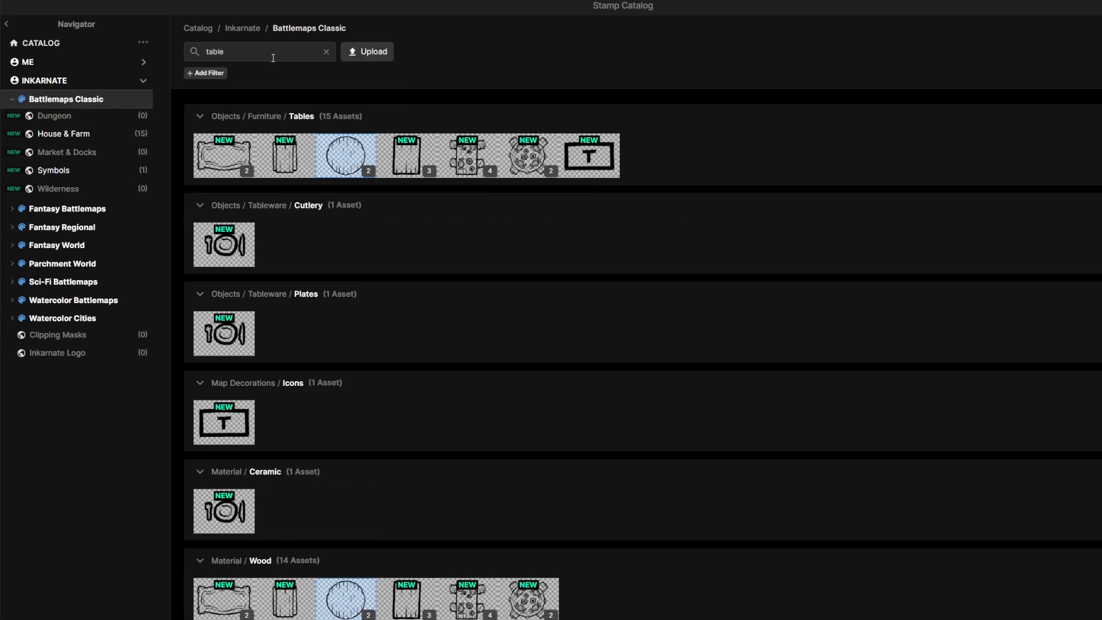
- Choose the rectangular Table stamp and place two at 86% scale, one below the mine-room chairs and one farther west
left_click(411, 174)
left_click(563, 220)
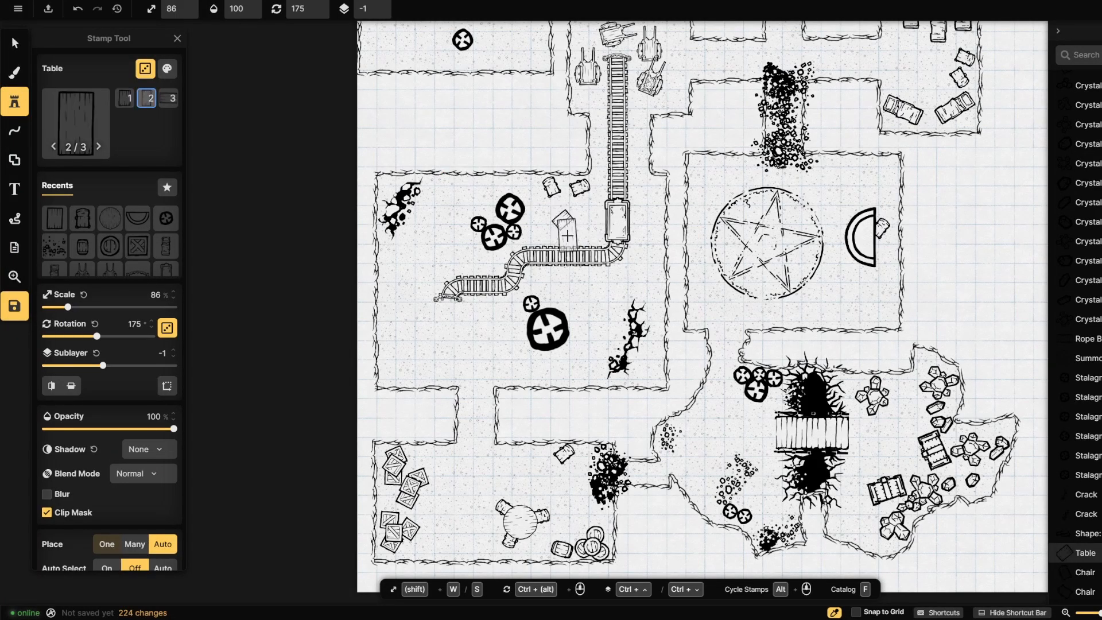
left_click(440, 238)
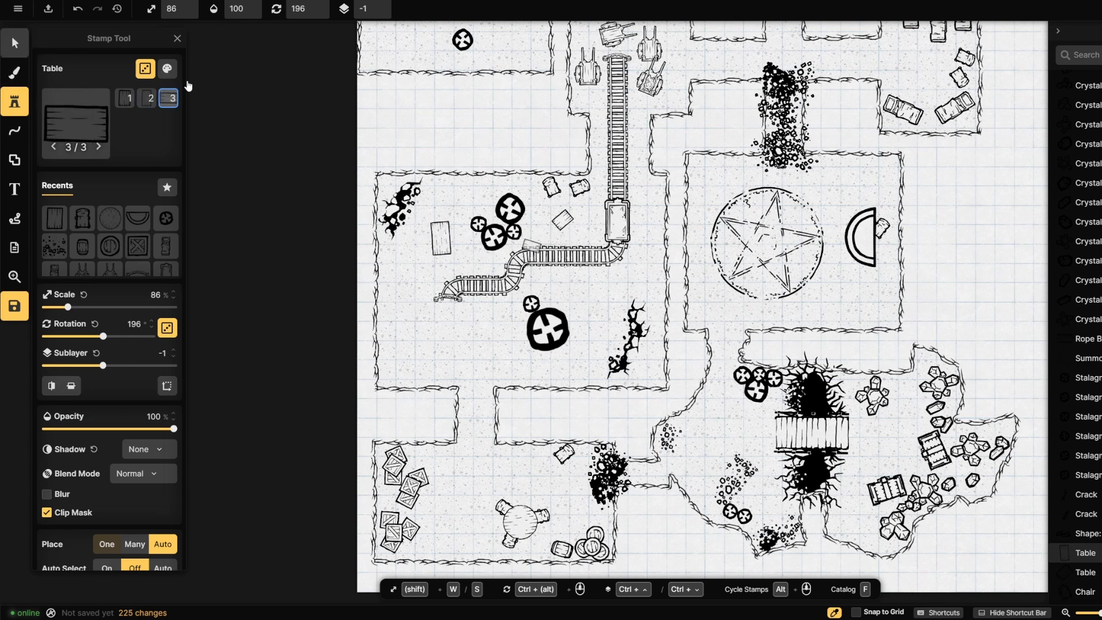
- Delete the smaller table below the two mine-room chairs
key("Escape")
left_click(556, 220)
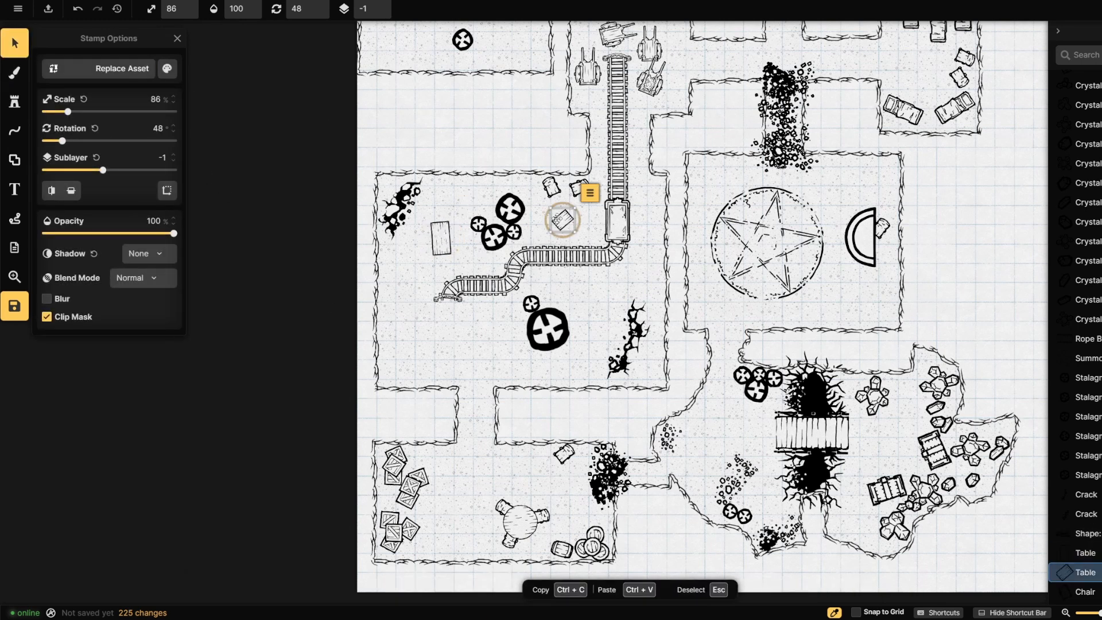
key("Delete")
- Enlarge the remaining table to 129%, rotate it to 269.5° on sublayer 0, and move it against the two mine-room chairs
left_click(450, 233)
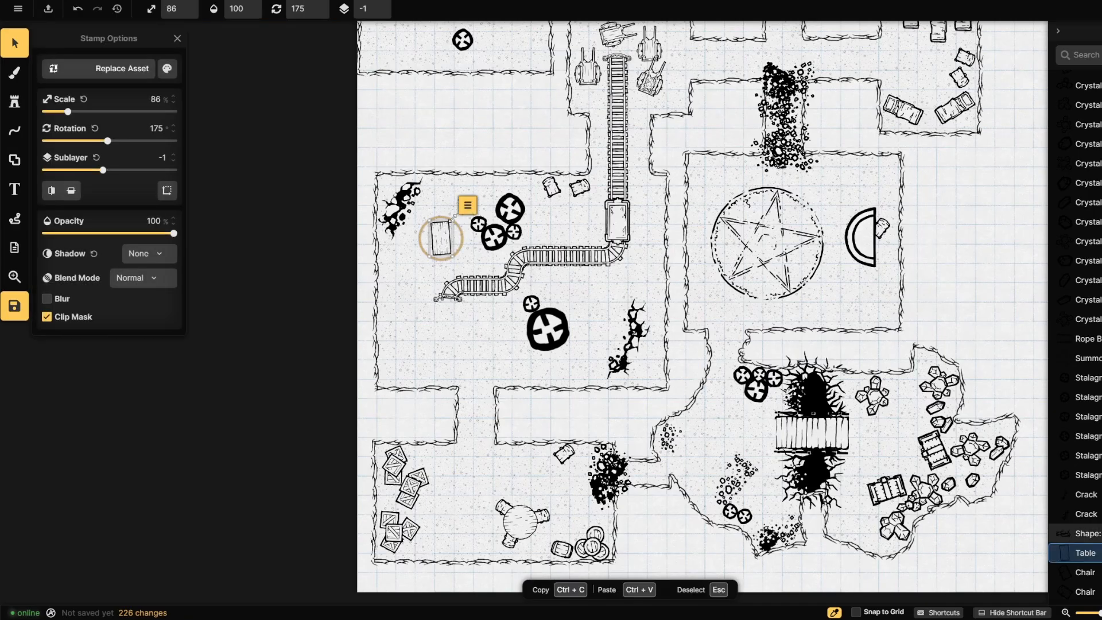
left_click_drag(459, 214, 516, 260)
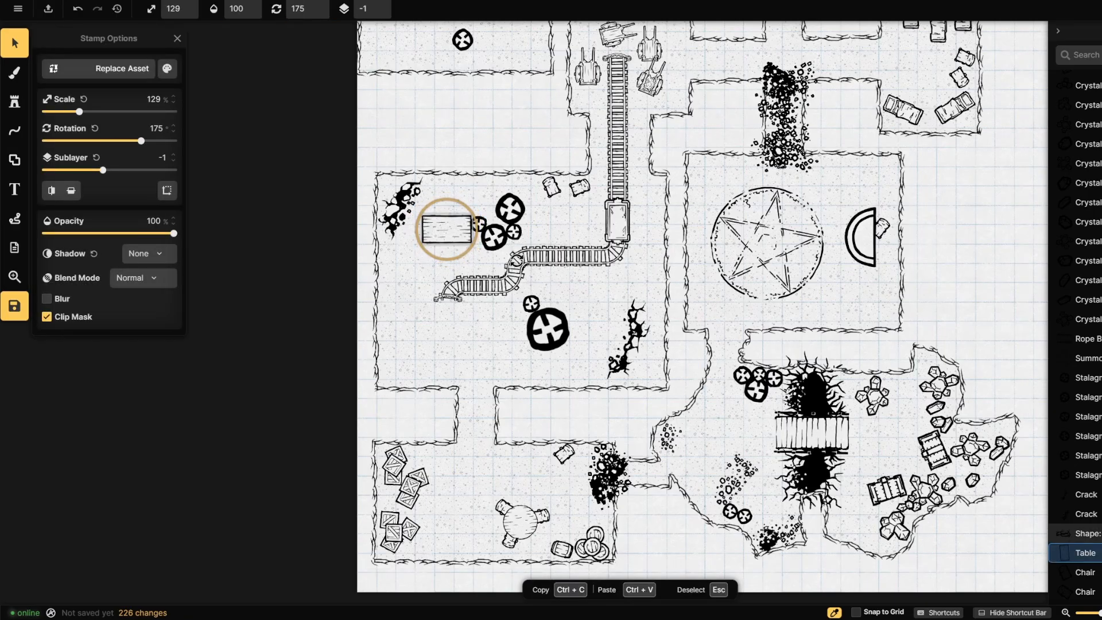
left_click(175, 157)
left_click_drag(441, 226, 556, 204)
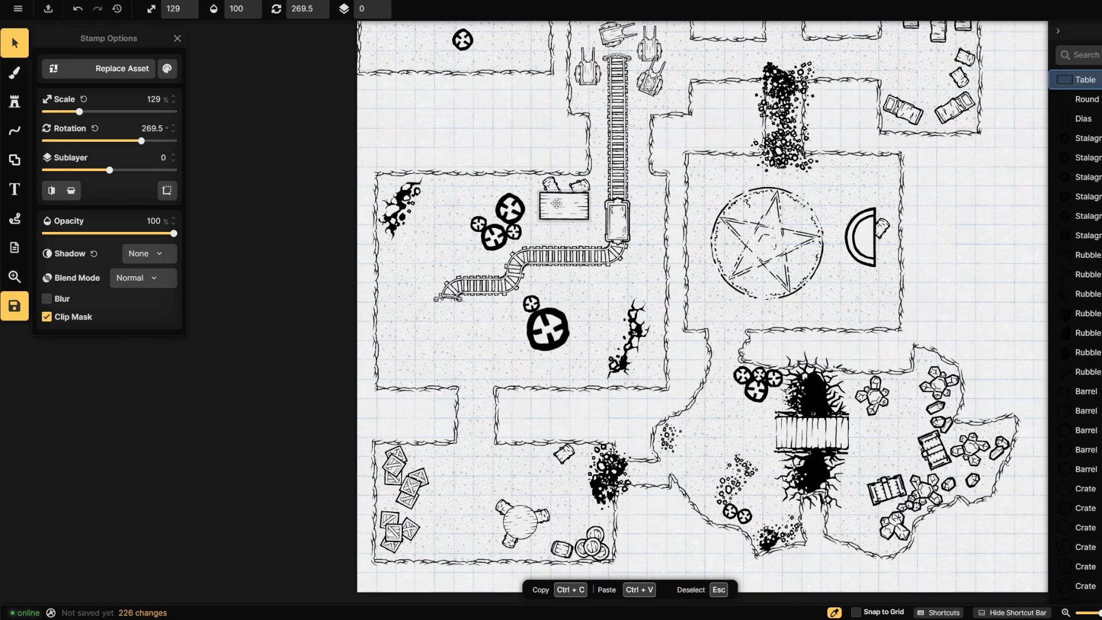
left_click(253, 266)
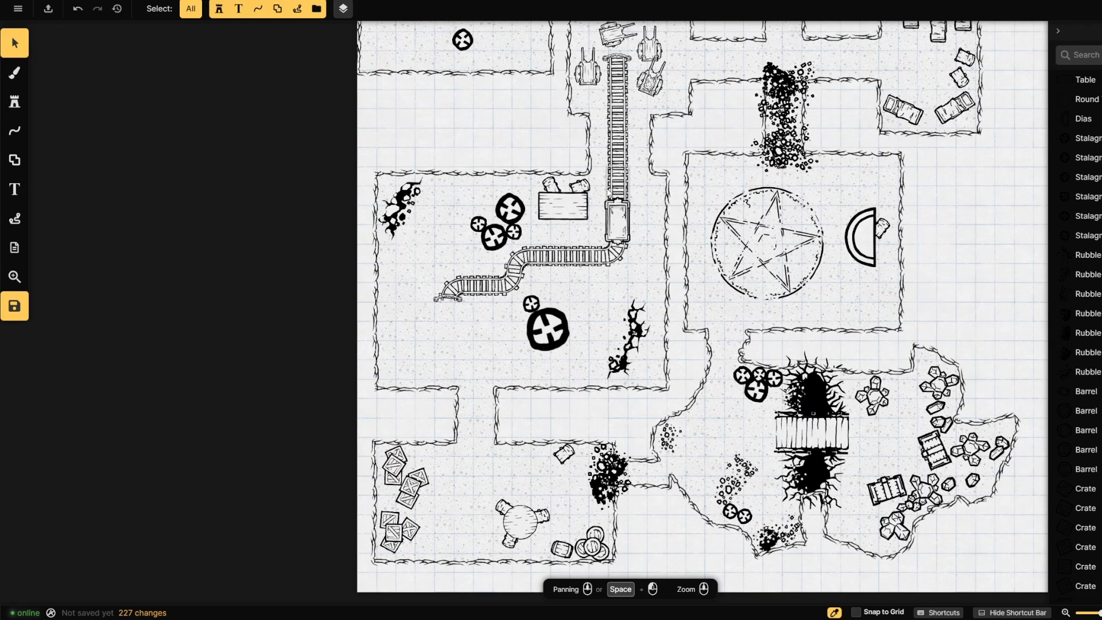
- Rotate the eastern chair behind the mine-room table to 40.5°
left_click(581, 184)
left_click_drag(590, 172, 582, 170)
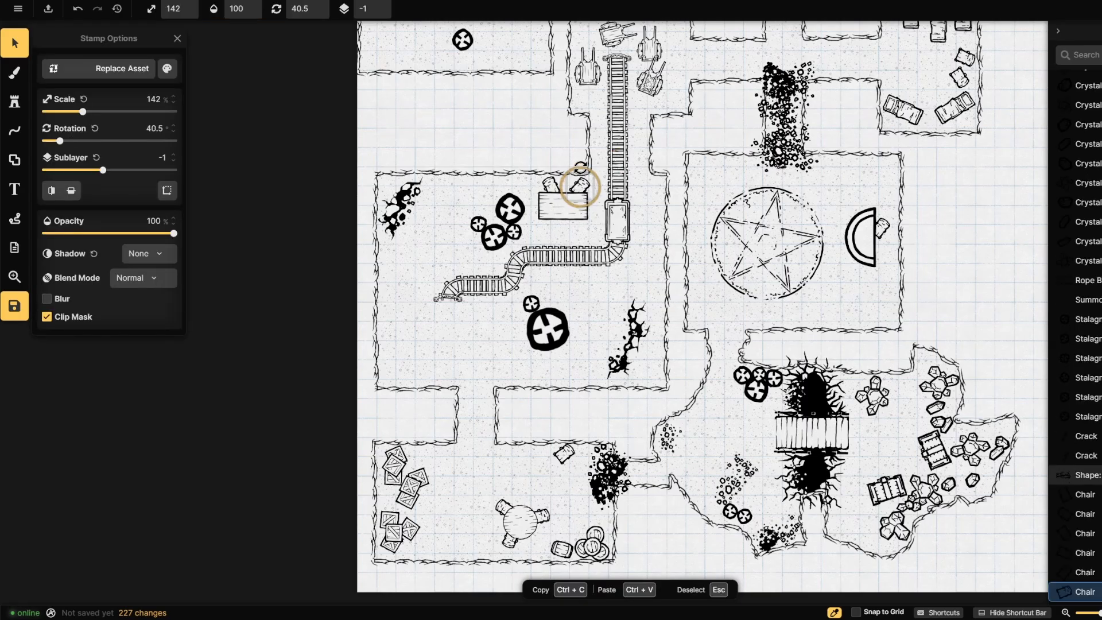
left_click(259, 247)
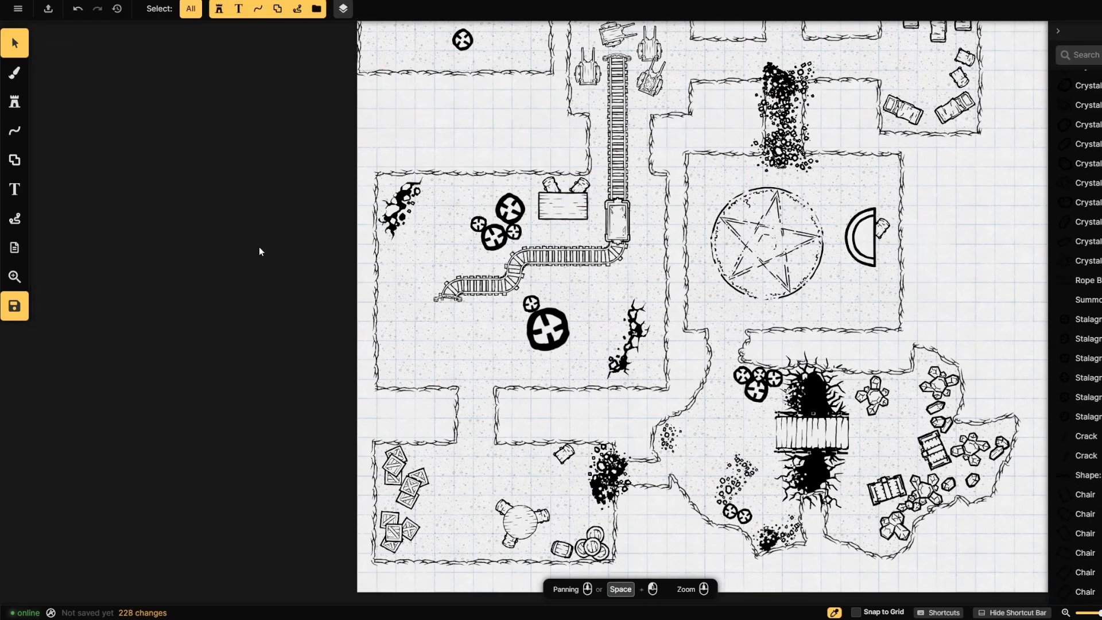
- Clear the catalog's table search, choose the Crystals stamp, and place a crystal at 142% scale on the mine-room table
left_click(15, 104)
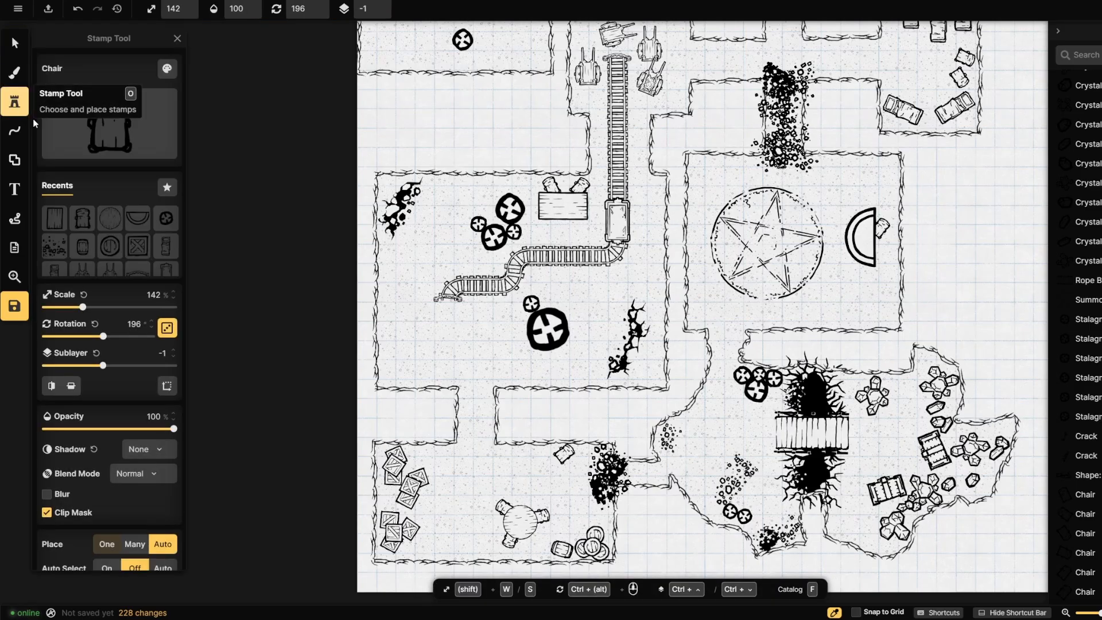
left_click(86, 136)
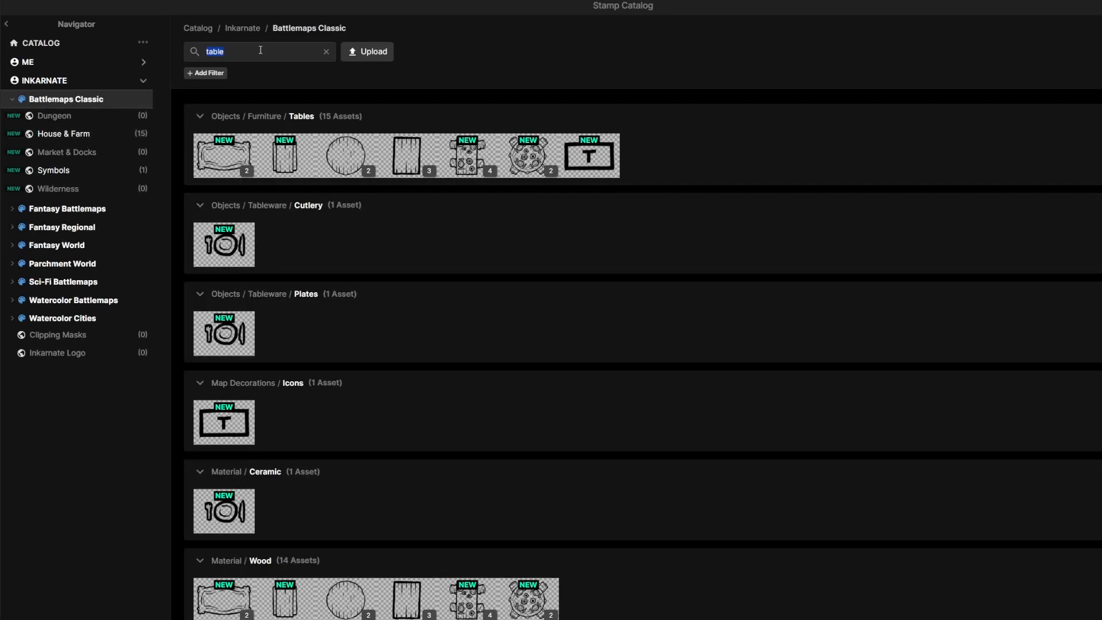
left_click(327, 51)
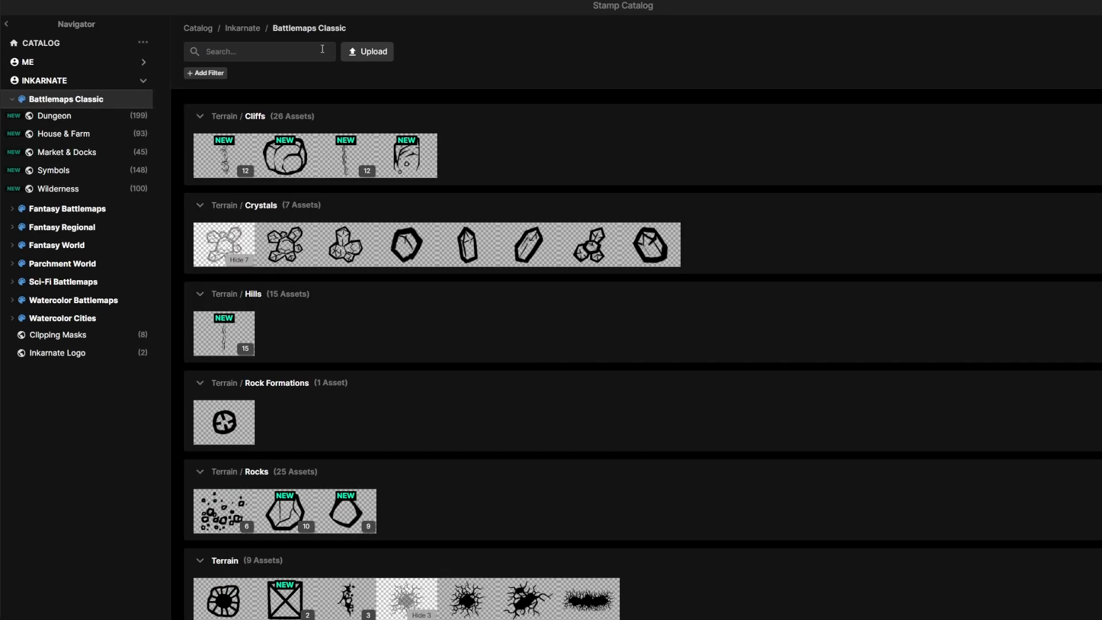
left_click(511, 253)
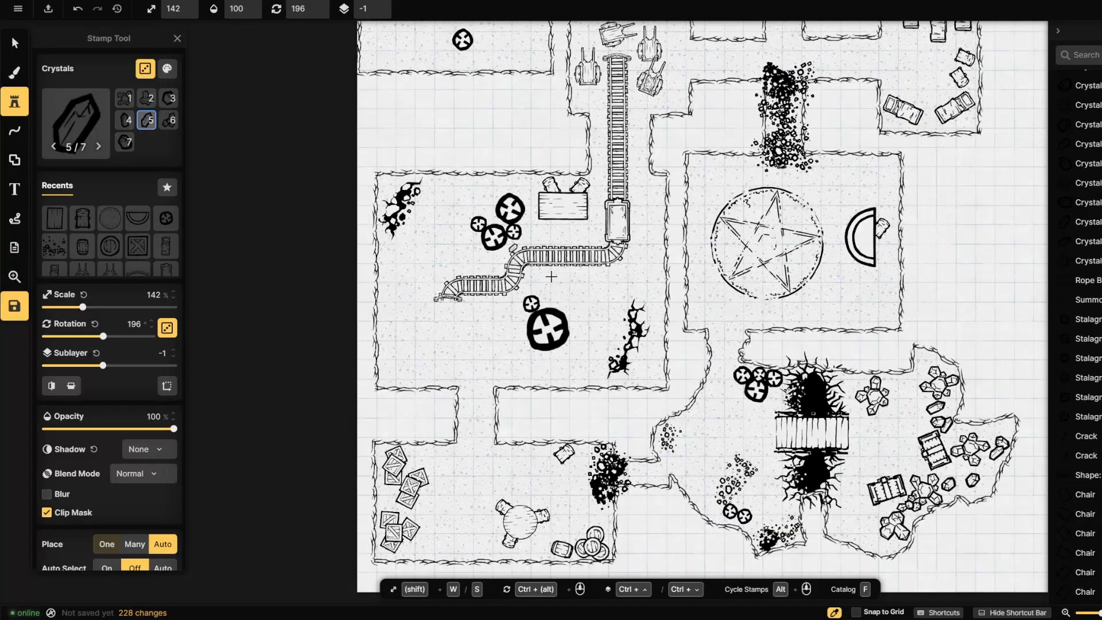
left_click(553, 210)
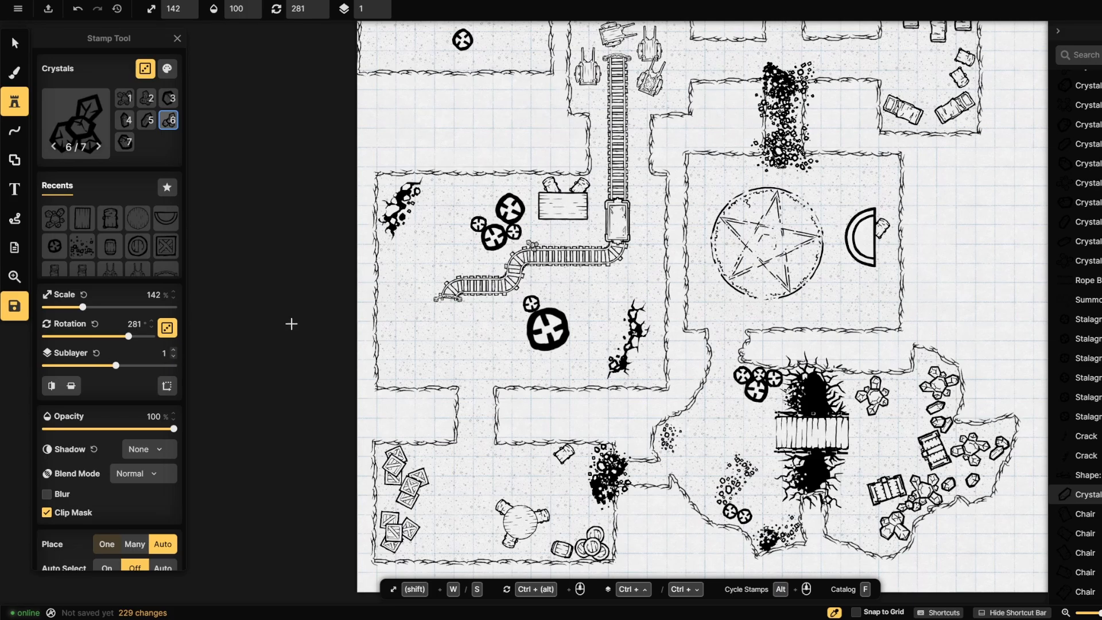
- Place a crystal cluster on the west end of the mine-room table and a single crystal on its east end, at 142% scale
scroll(584, 213, "up", 5)
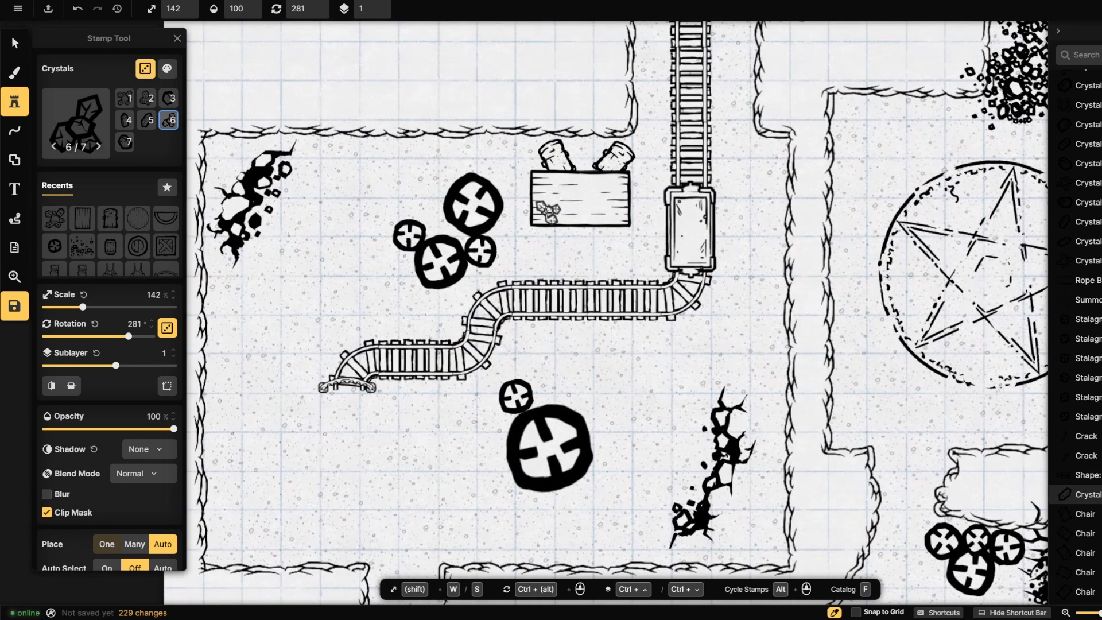
left_click(585, 214)
left_click(147, 121)
left_click(610, 213)
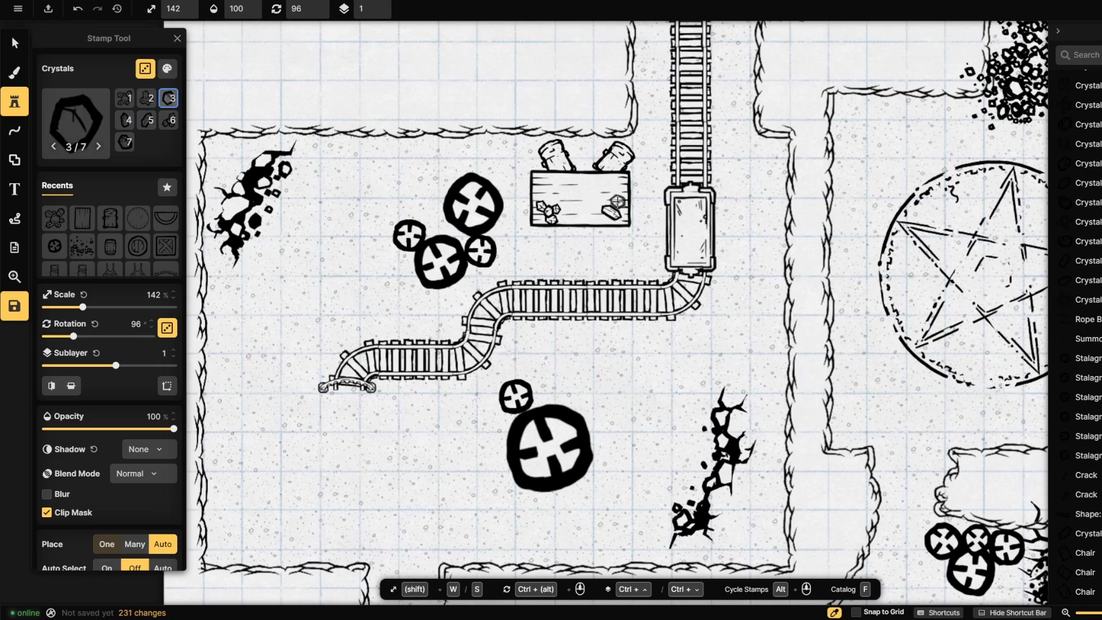
- Search the stamp catalog for "book", choose the Bookshelf stamp, and place it at 142% scale just west of the mine-room table
left_click(96, 121)
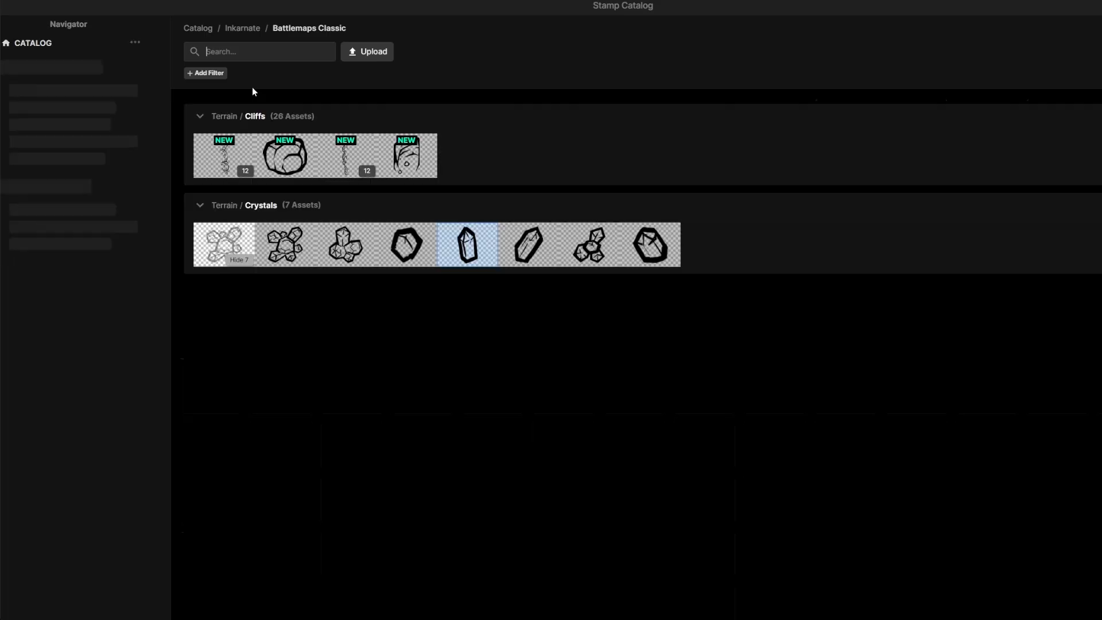
type("book")
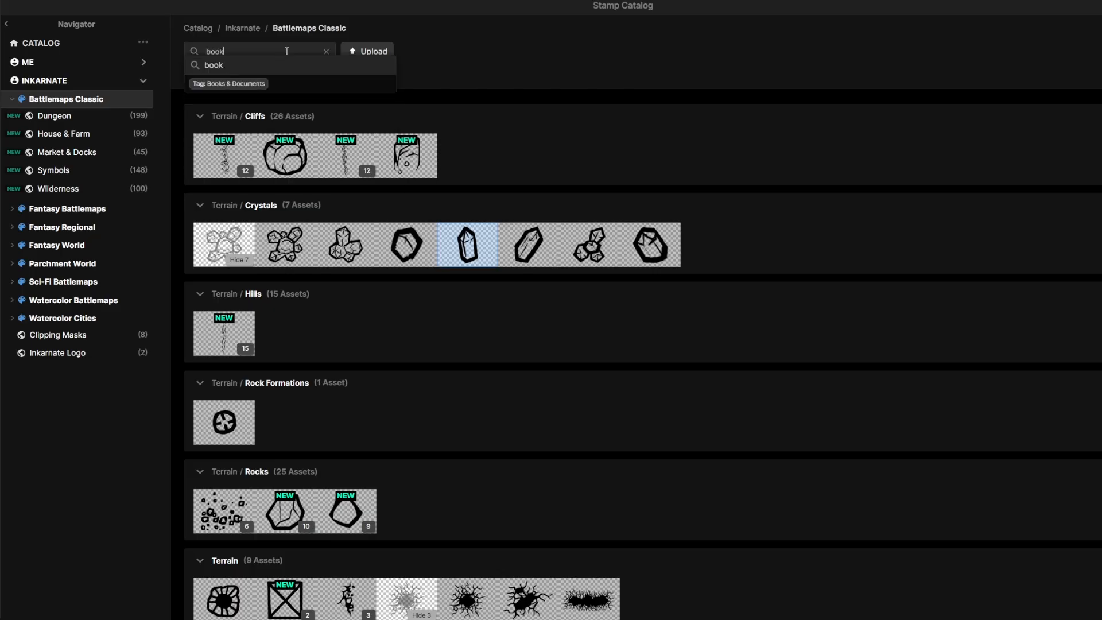
key("Return")
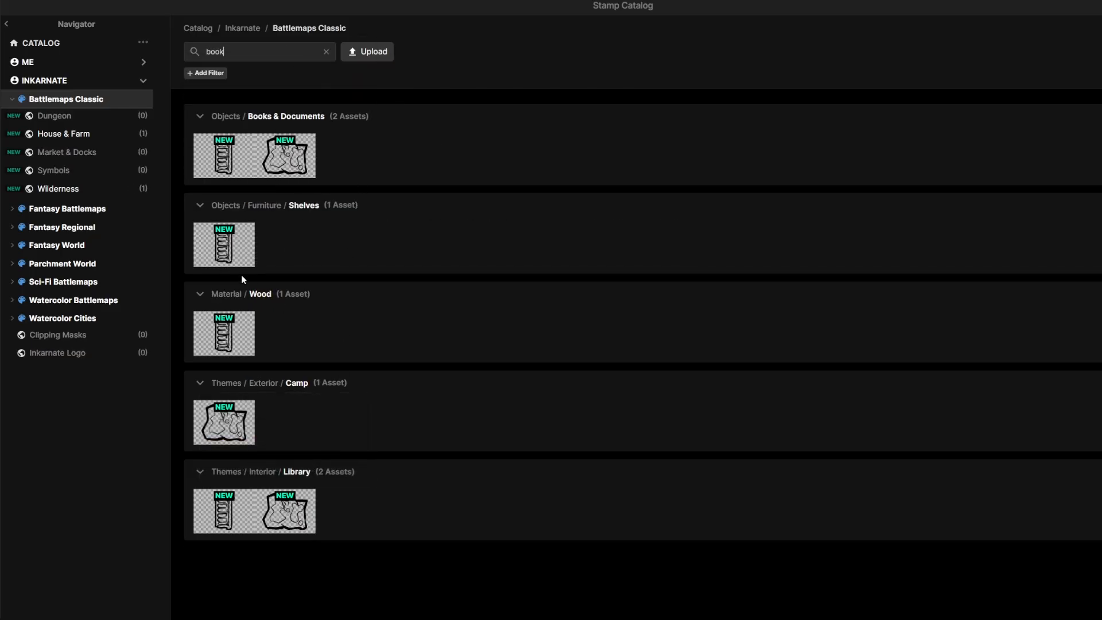
left_click(243, 335)
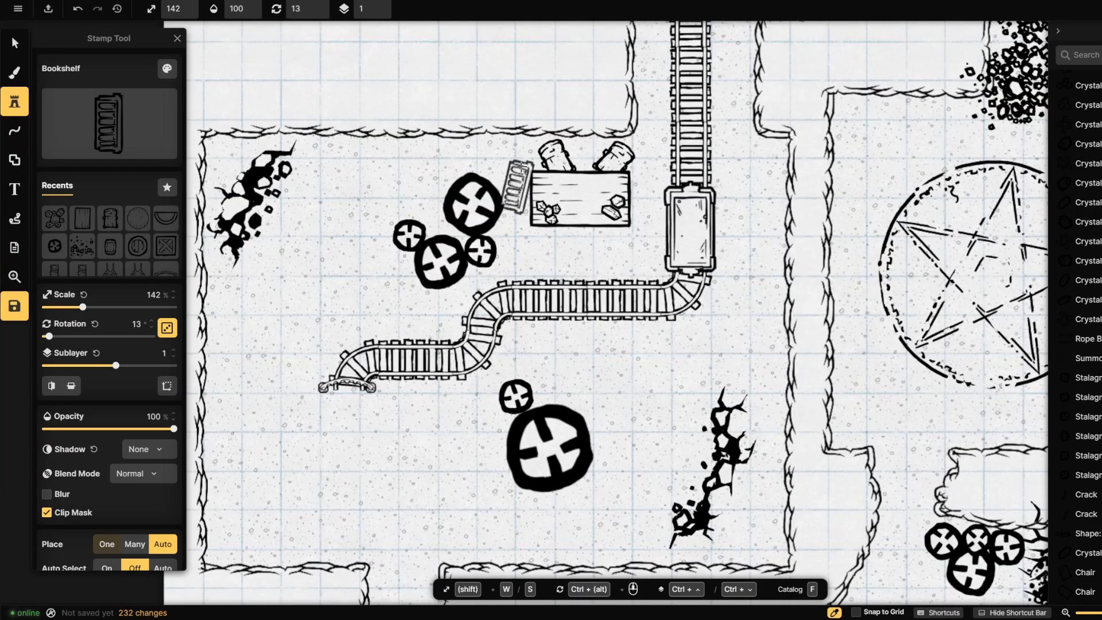
left_click(517, 170)
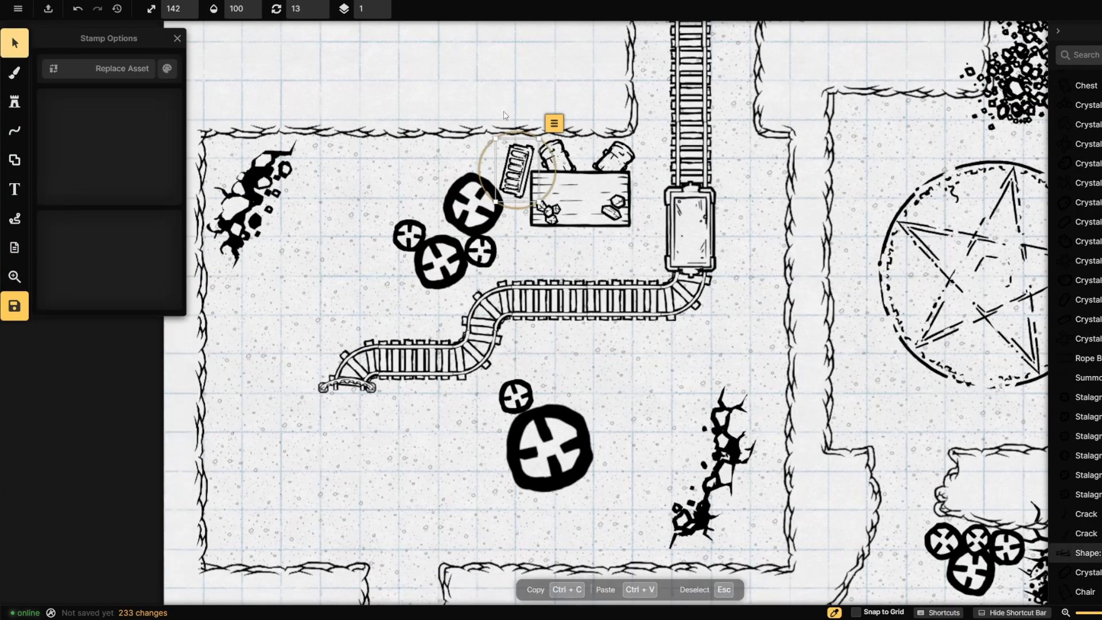
- Turn the bookshelf horizontal and move it against the mine room's north wall, west of the two chairs, and deselect everything
left_click_drag(523, 130, 443, 177)
left_click(515, 168)
left_click_drag(515, 167, 498, 146)
left_click(359, 286)
scroll(360, 285, "down", 8)
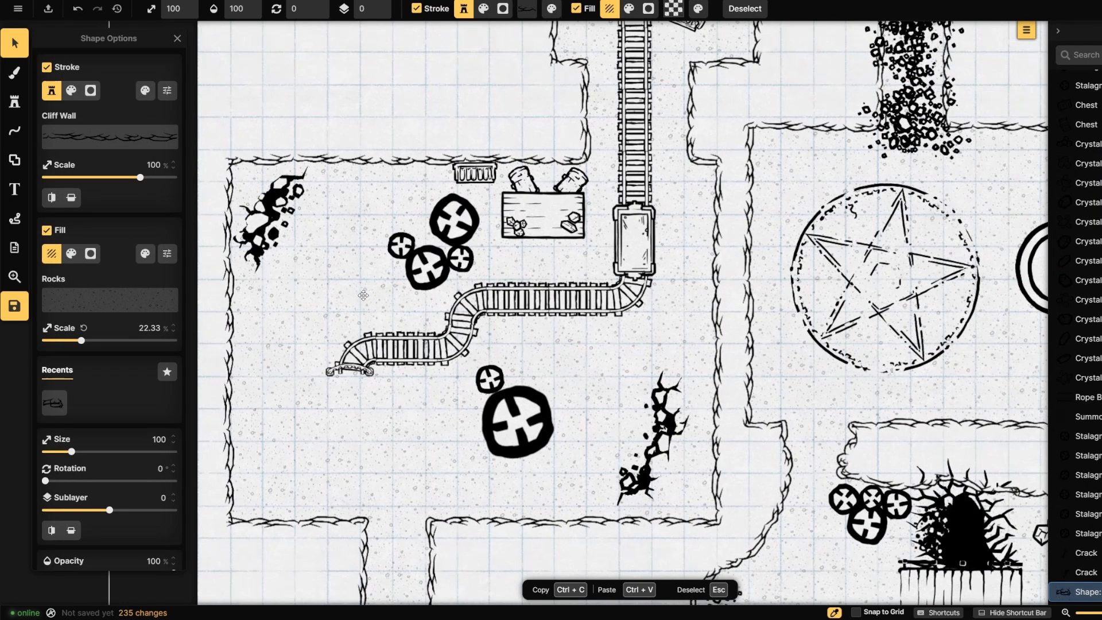
scroll(368, 299, "down", 2)
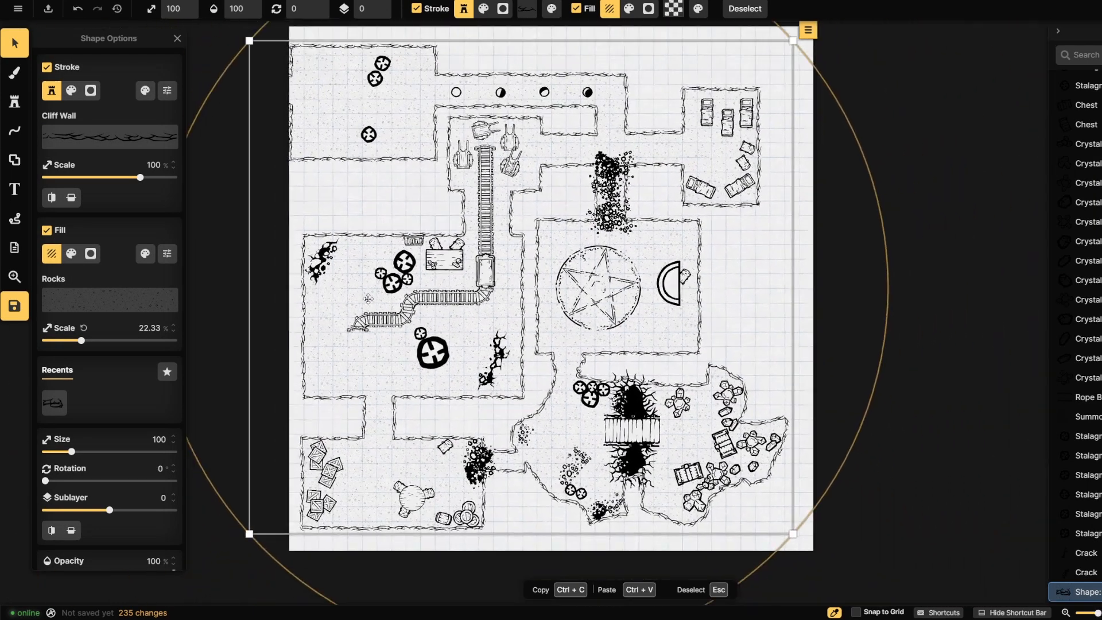
left_click(929, 291)
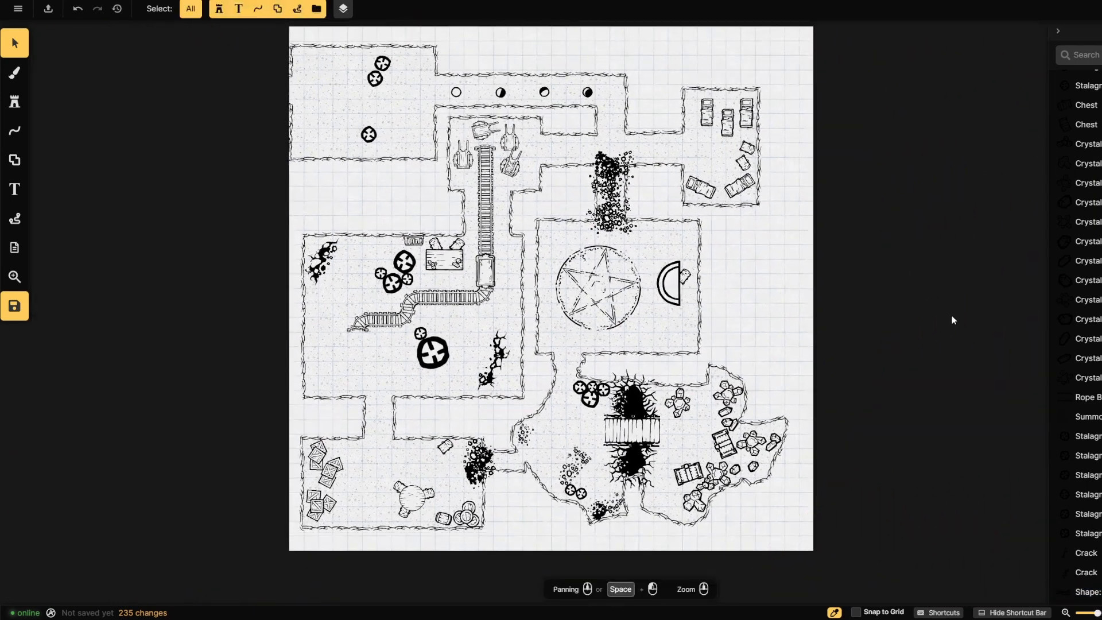
- Adjust the placement of the two chairs along the east side of the northeast bedroom
left_click_drag(766, 396, 807, 352)
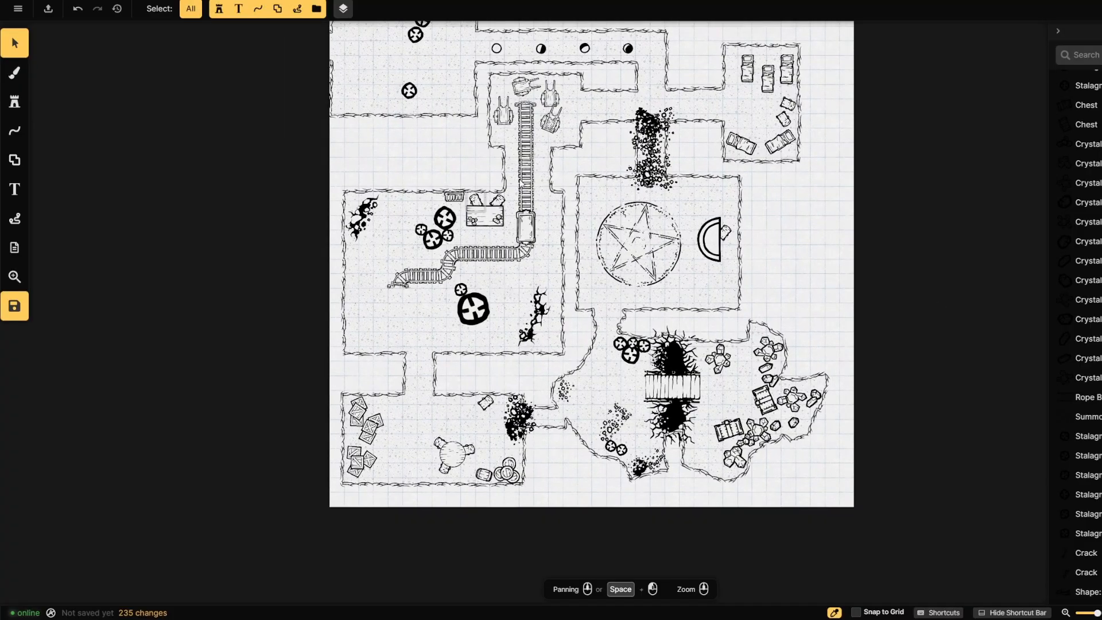
left_click_drag(875, 192, 905, 327)
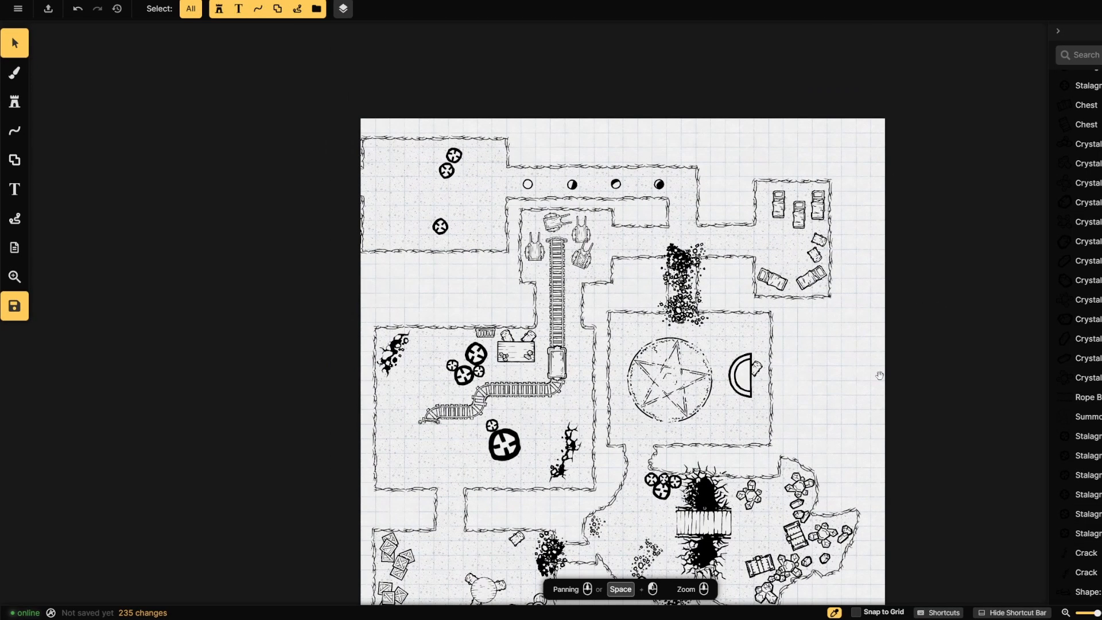
left_click_drag(982, 382, 976, 224)
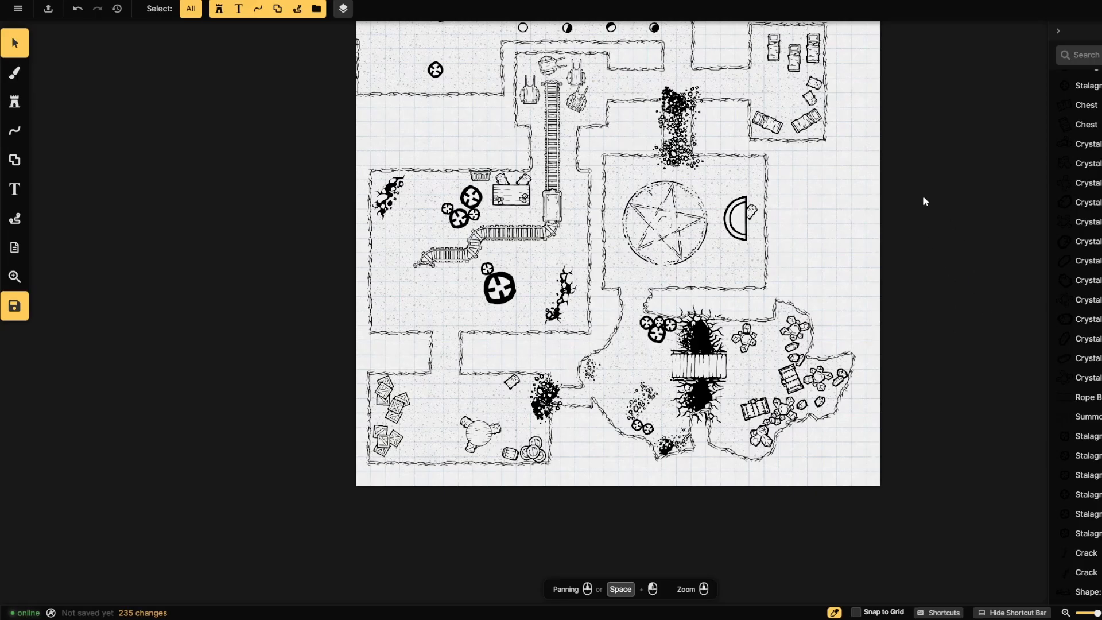
scroll(541, 178, "up", 2)
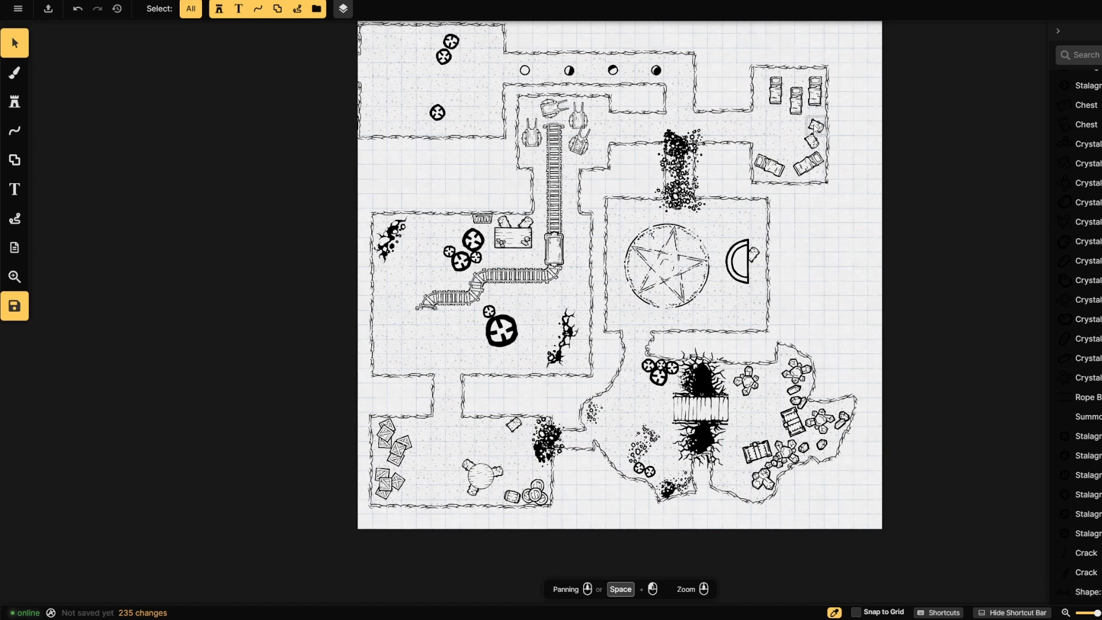
left_click(815, 124)
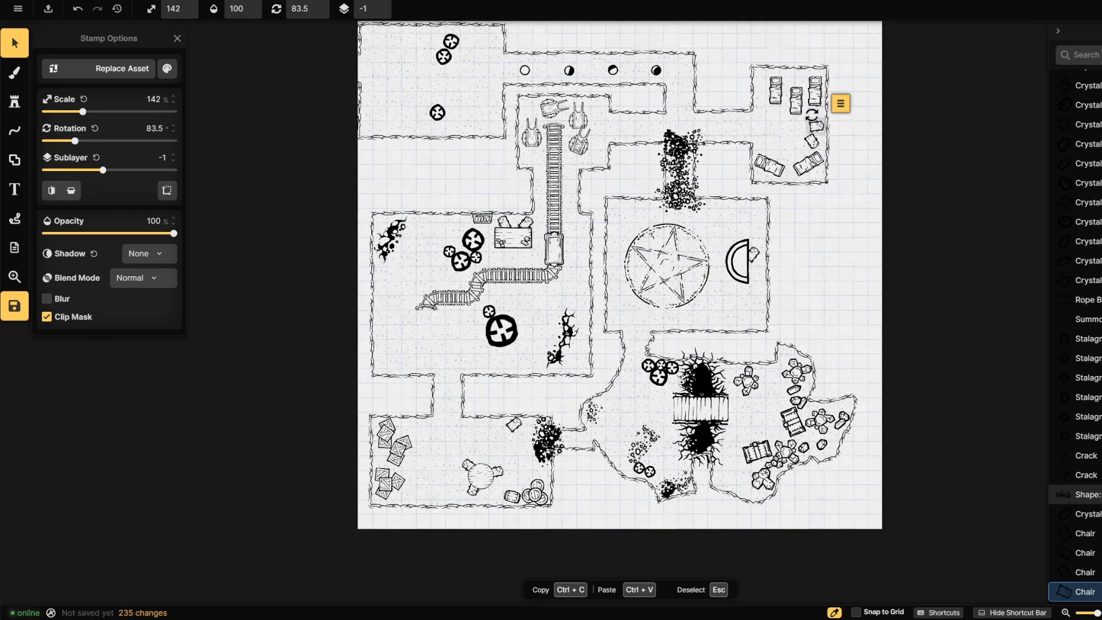
left_click(811, 140)
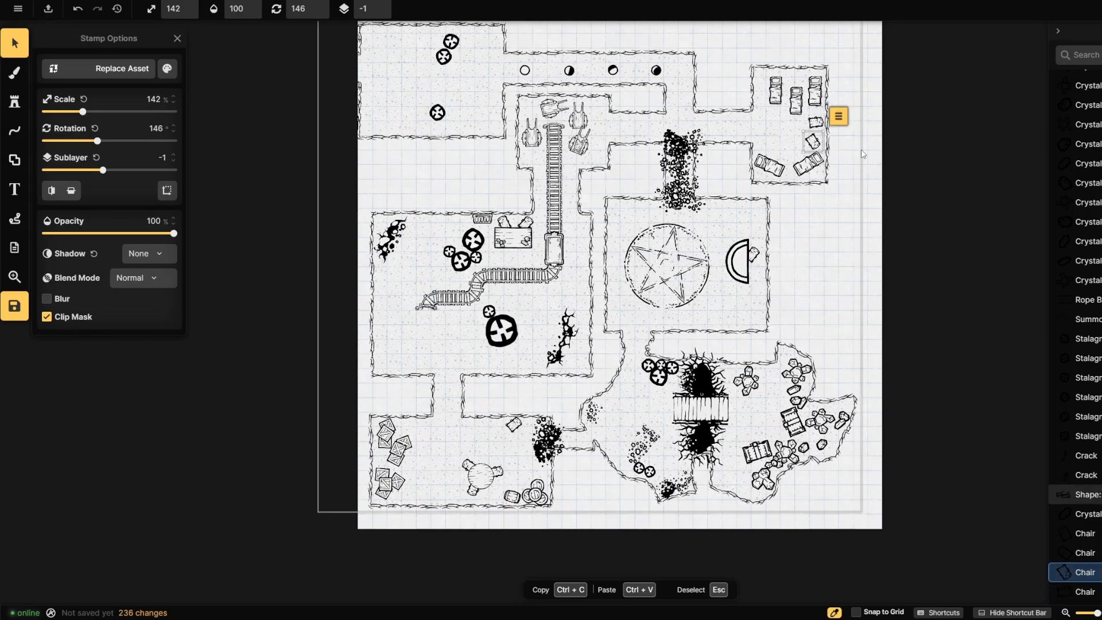
left_click(935, 154)
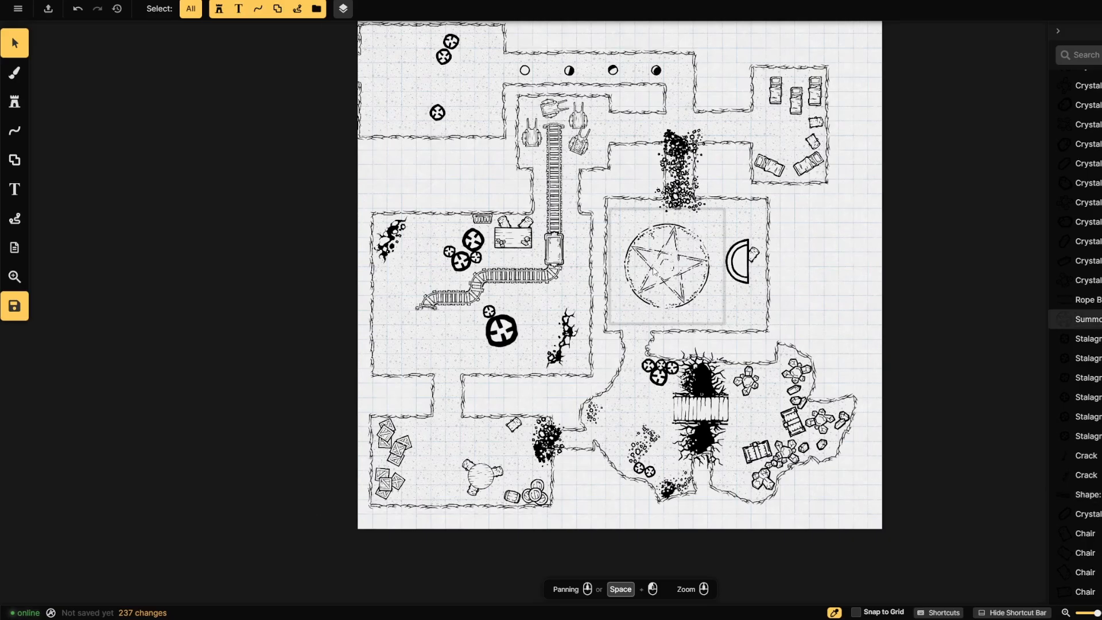
- Delete the chair behind the semicircular table in the summoning-circle room and search the stamp catalog for "chair"
left_click(756, 259)
key("Delete")
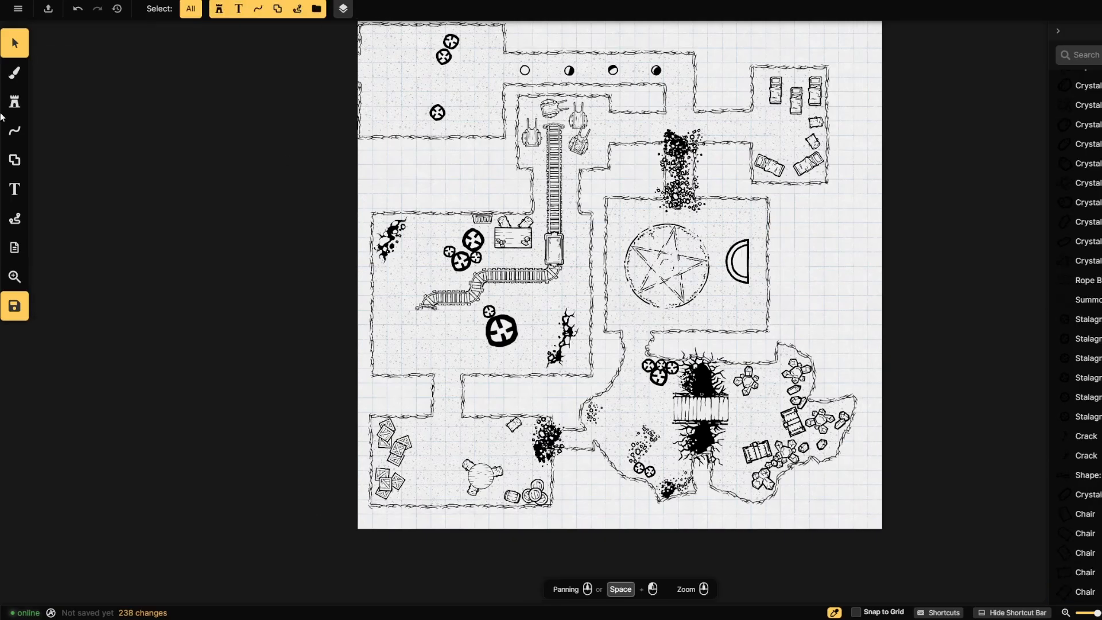
left_click(16, 103)
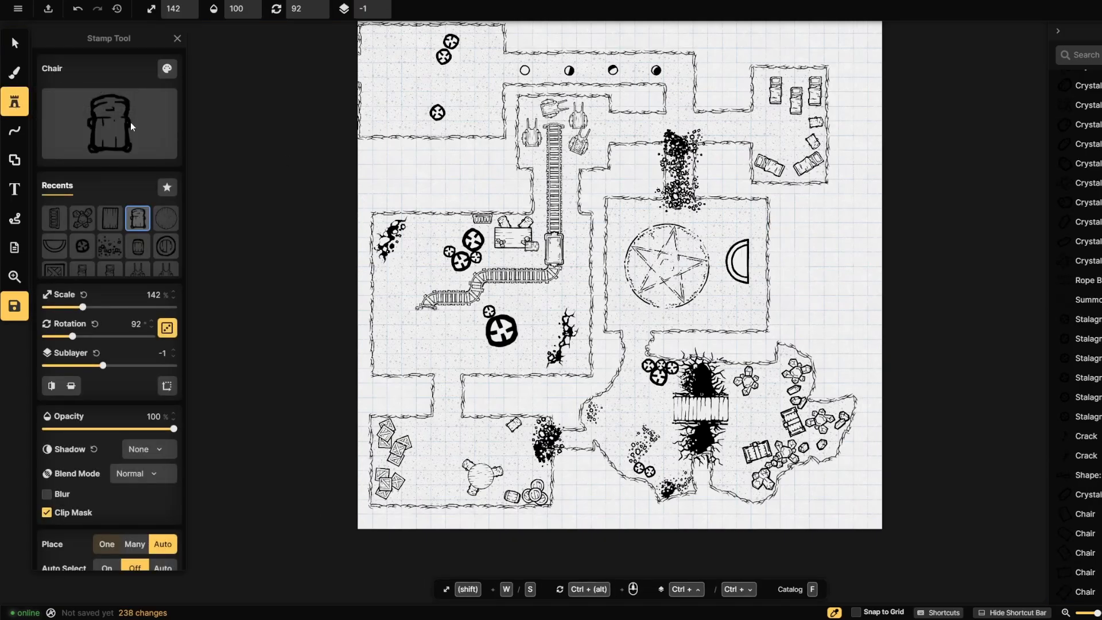
left_click(130, 121)
left_click(320, 52)
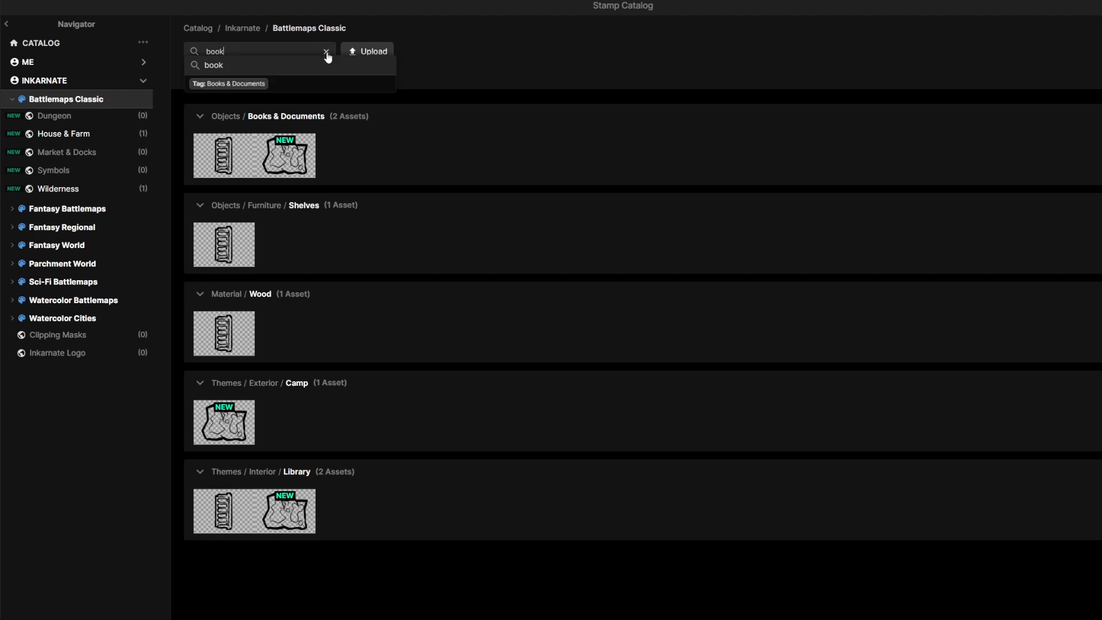
left_click(325, 52)
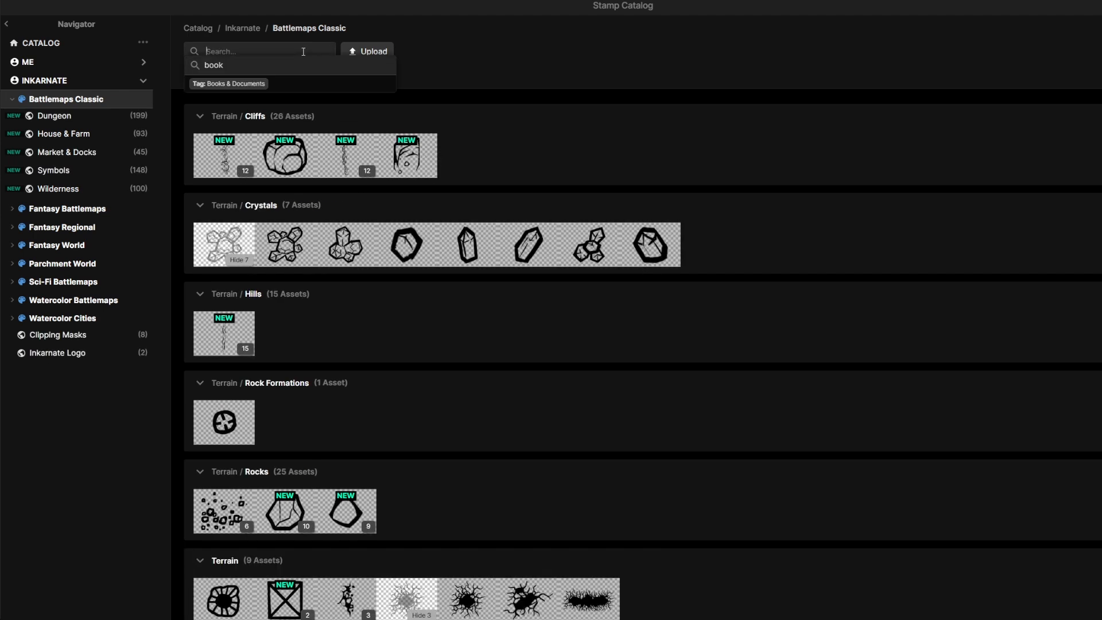
type("chair")
key("Return")
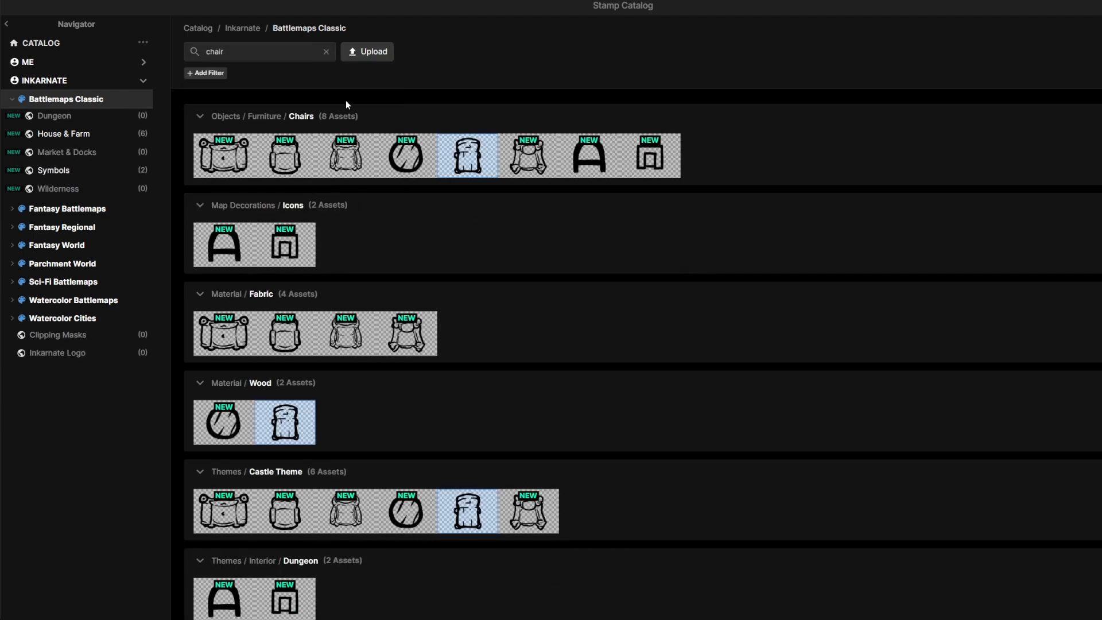
- Place a Throne stamp behind the semicircular table at 142% scale, 92° rotation and sublayer -1
left_click(524, 163)
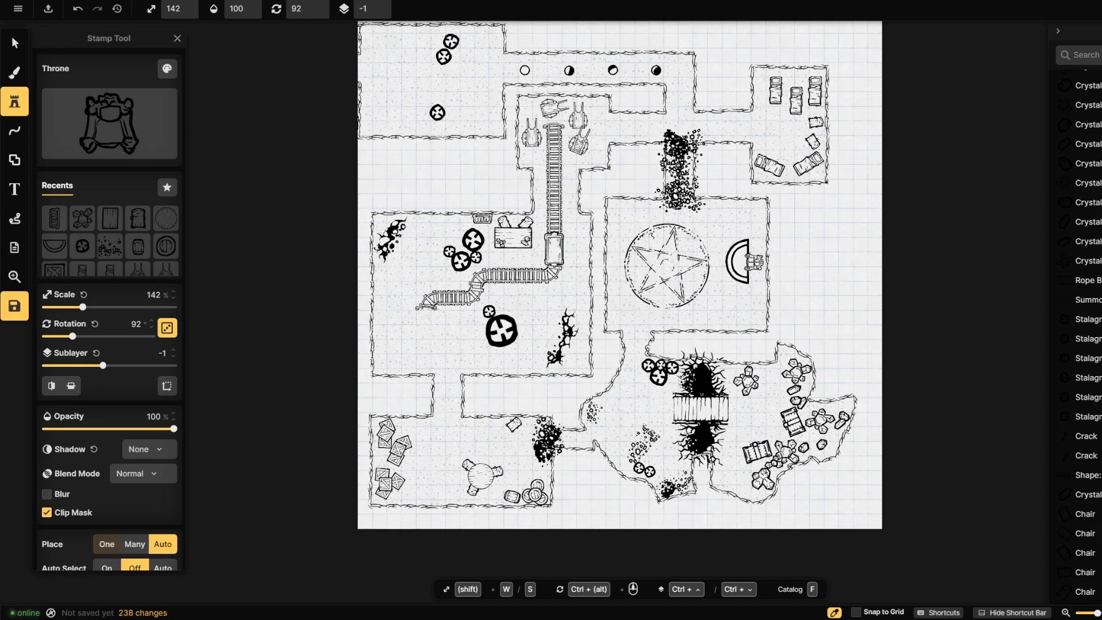
left_click(754, 261)
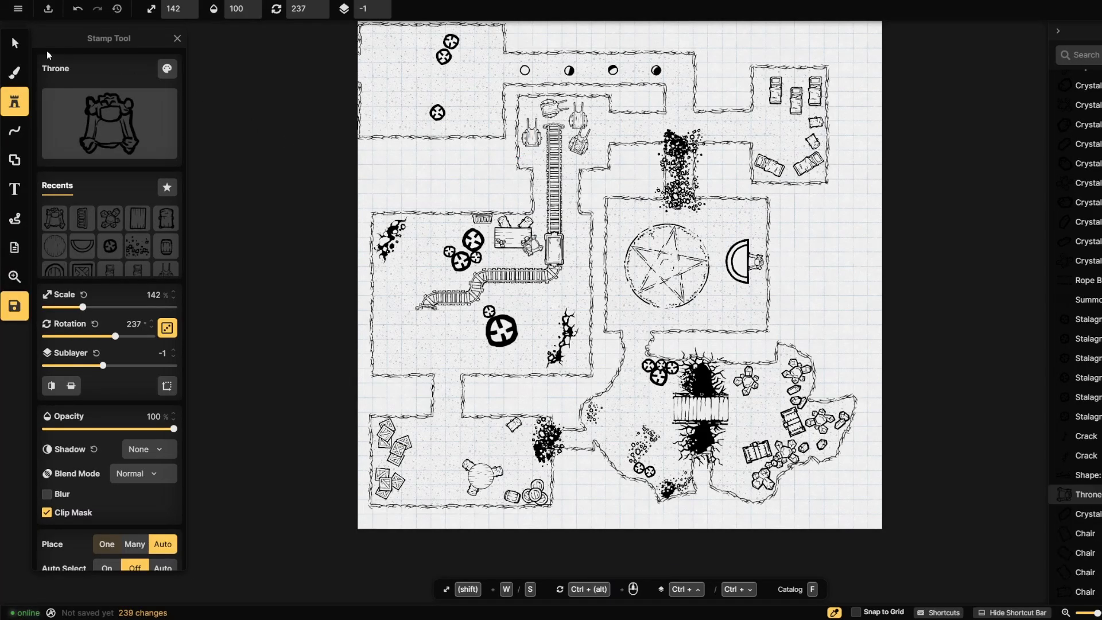
left_click(15, 44)
left_click(308, 156)
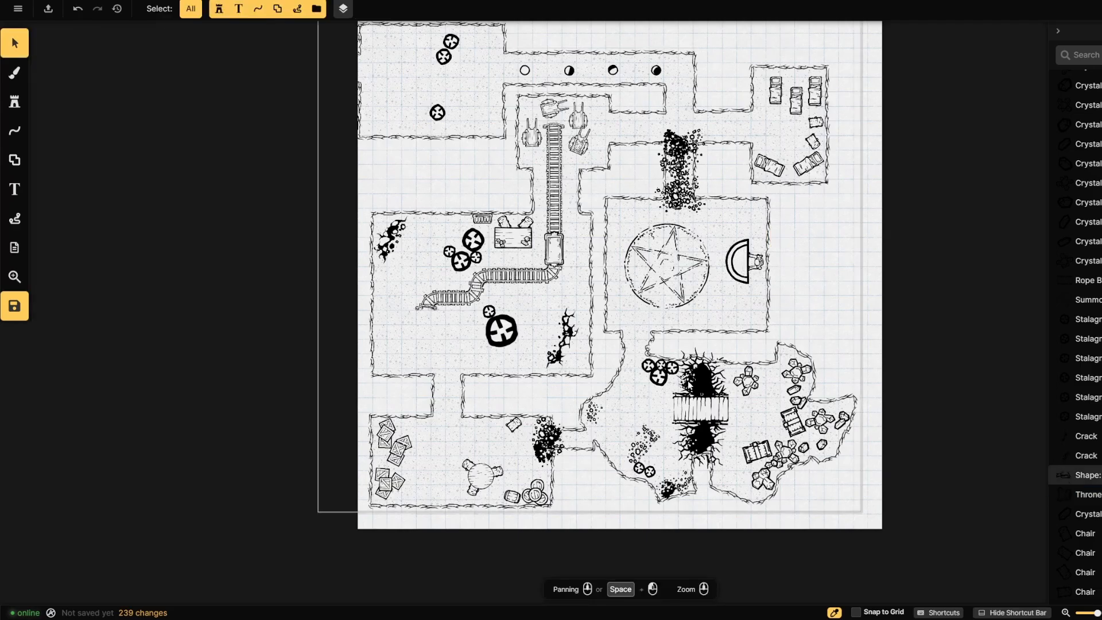
left_click_drag(478, 164, 481, 190)
left_click(181, 179)
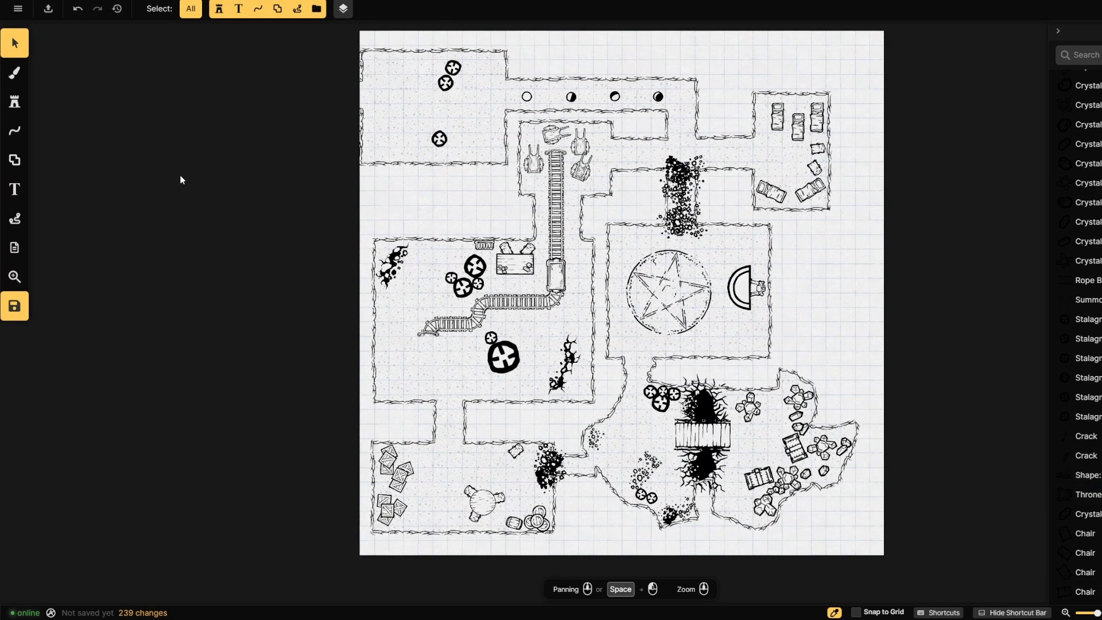